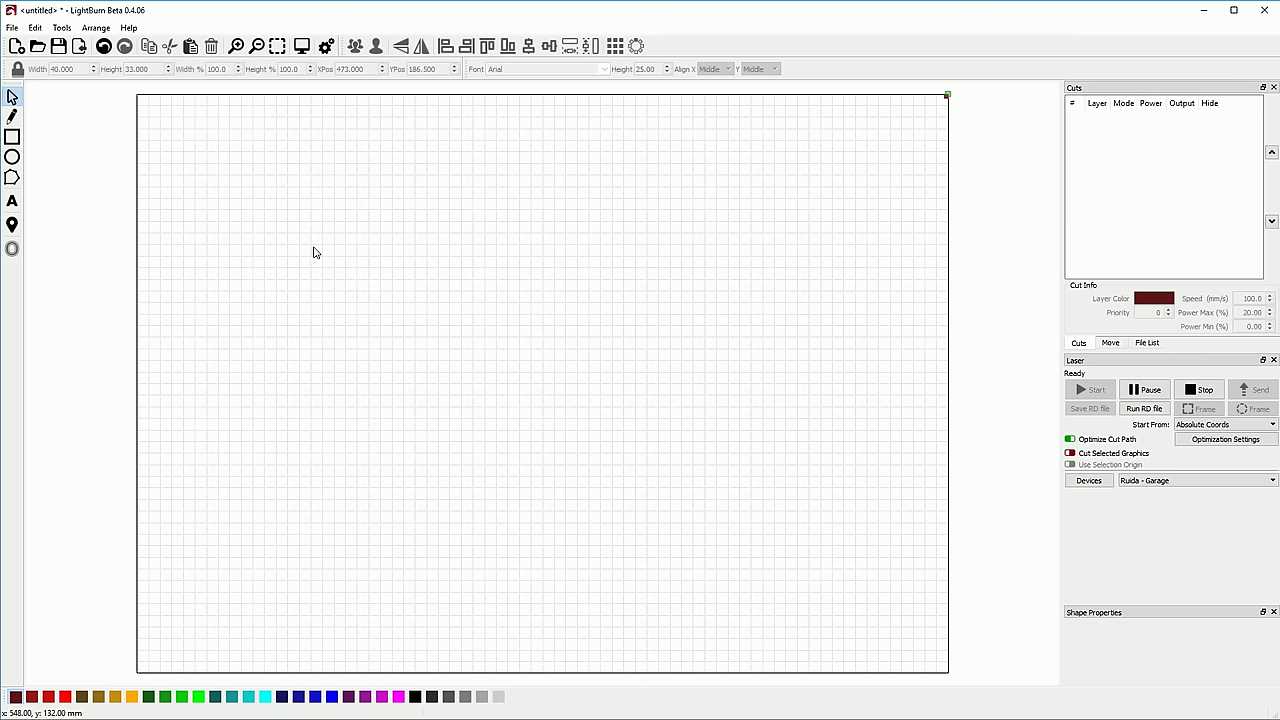
# Step: Draw a wide rectangle about 229 × 46 mm and a narrow upright rectangle about 8 × 120 mm beside it
pyautogui.click(12, 136)
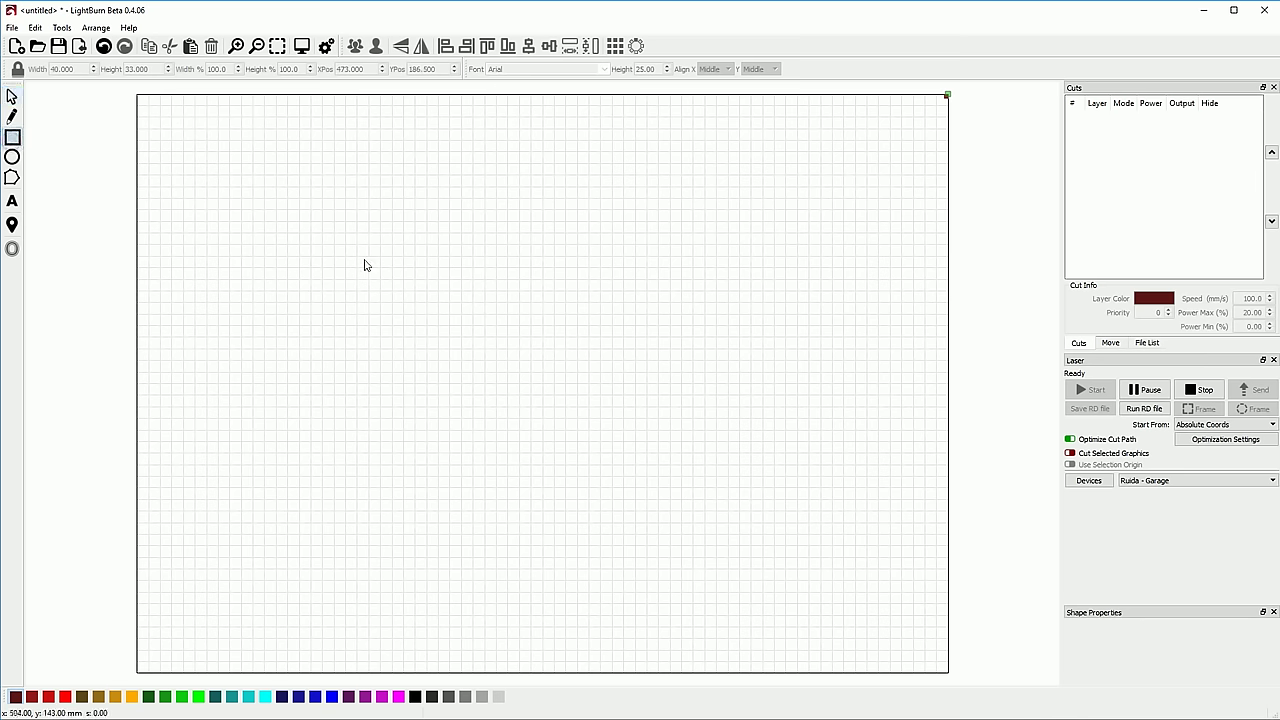
pyautogui.moveTo(335, 238)
pyautogui.mouseDown()
pyautogui.moveTo(521, 305)
pyautogui.moveTo(591, 309)
pyautogui.moveTo(602, 296)
pyautogui.mouseUp()
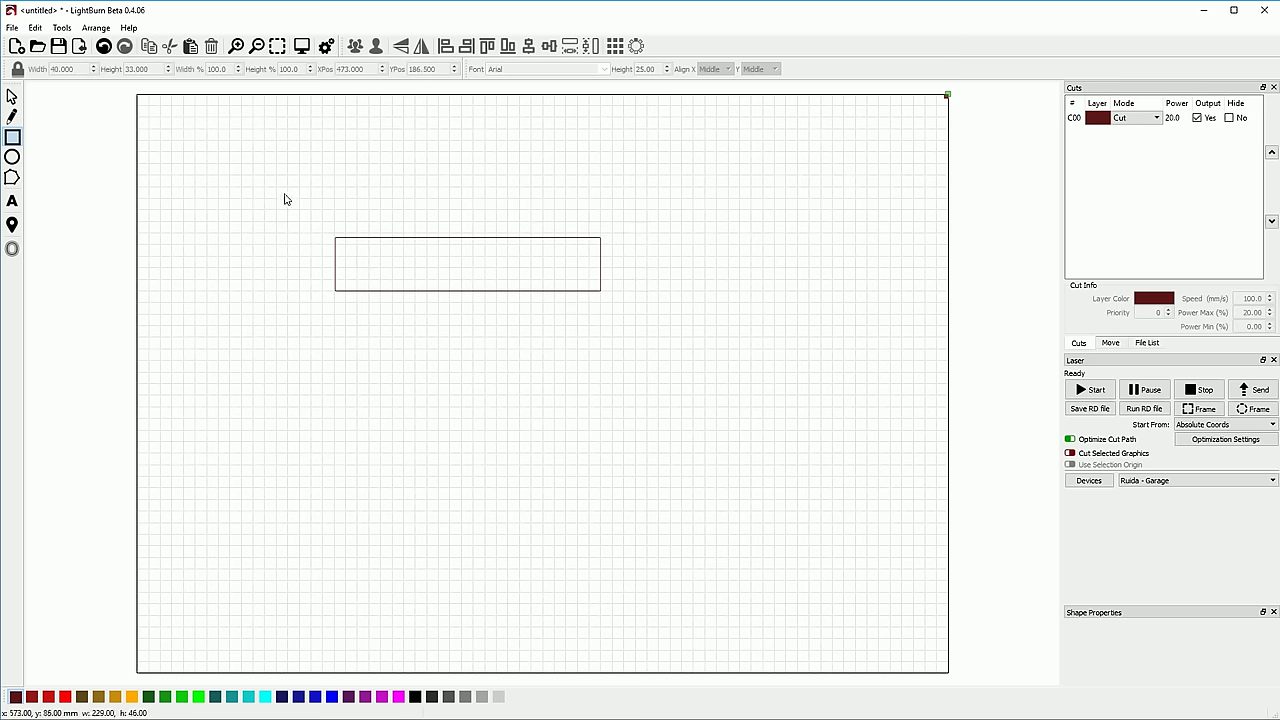
pyautogui.moveTo(276, 193); pyautogui.dragTo(285, 342)
pyautogui.press('Escape')
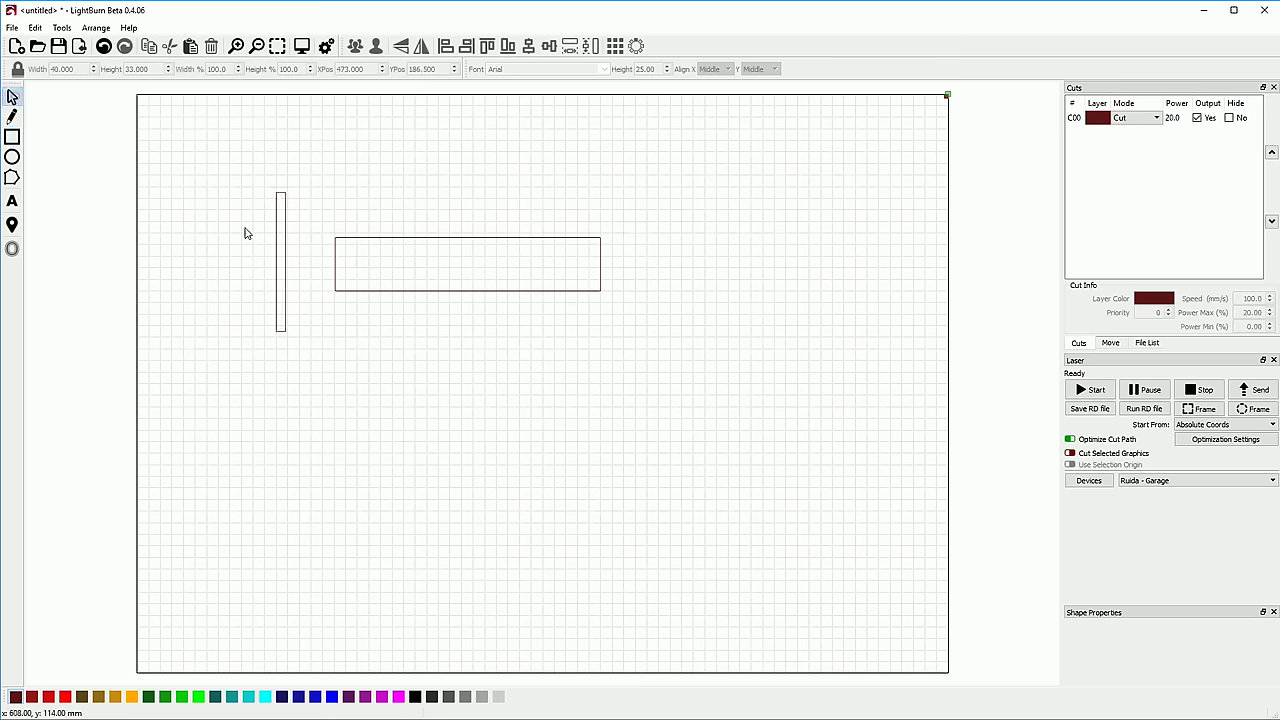
# Step: Shorten the narrow rectangle to about 104 mm and move it so its lower end overlaps the wide rectangle's upper edge
pyautogui.click(285, 254)
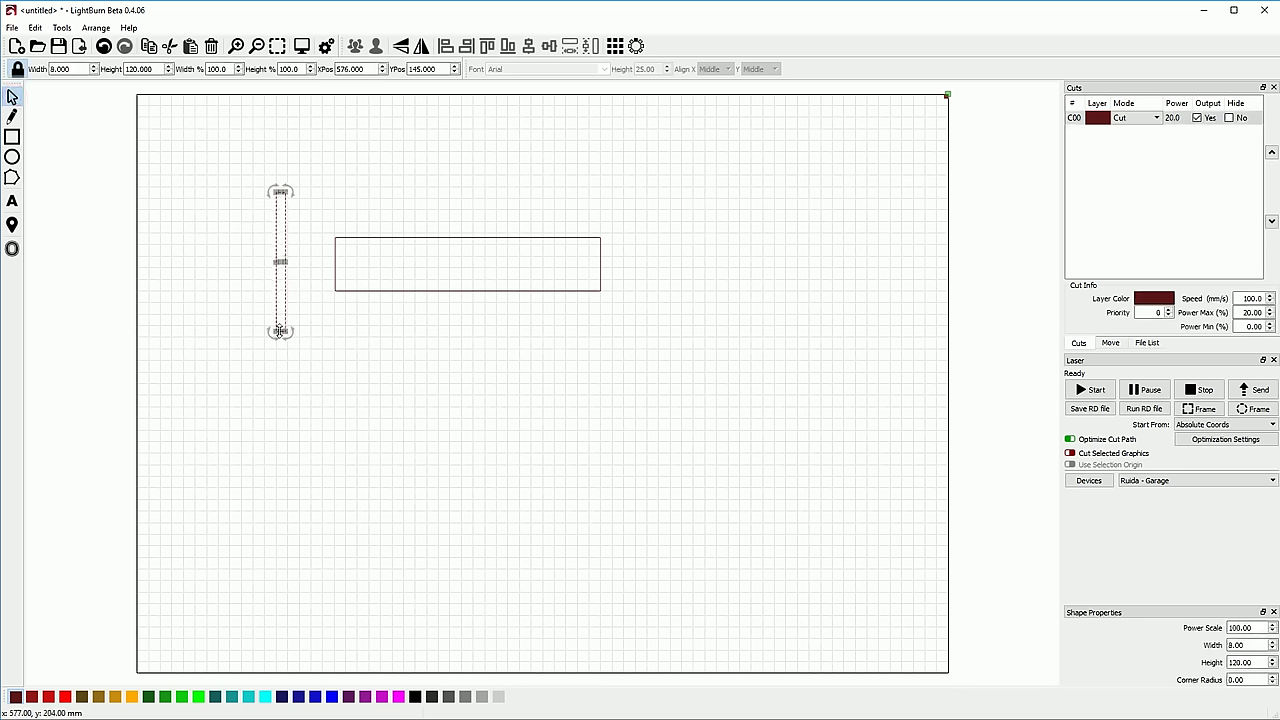
pyautogui.moveTo(281, 331)
pyautogui.mouseDown()
pyautogui.moveTo(286, 506)
pyautogui.moveTo(280, 311)
pyautogui.mouseUp()
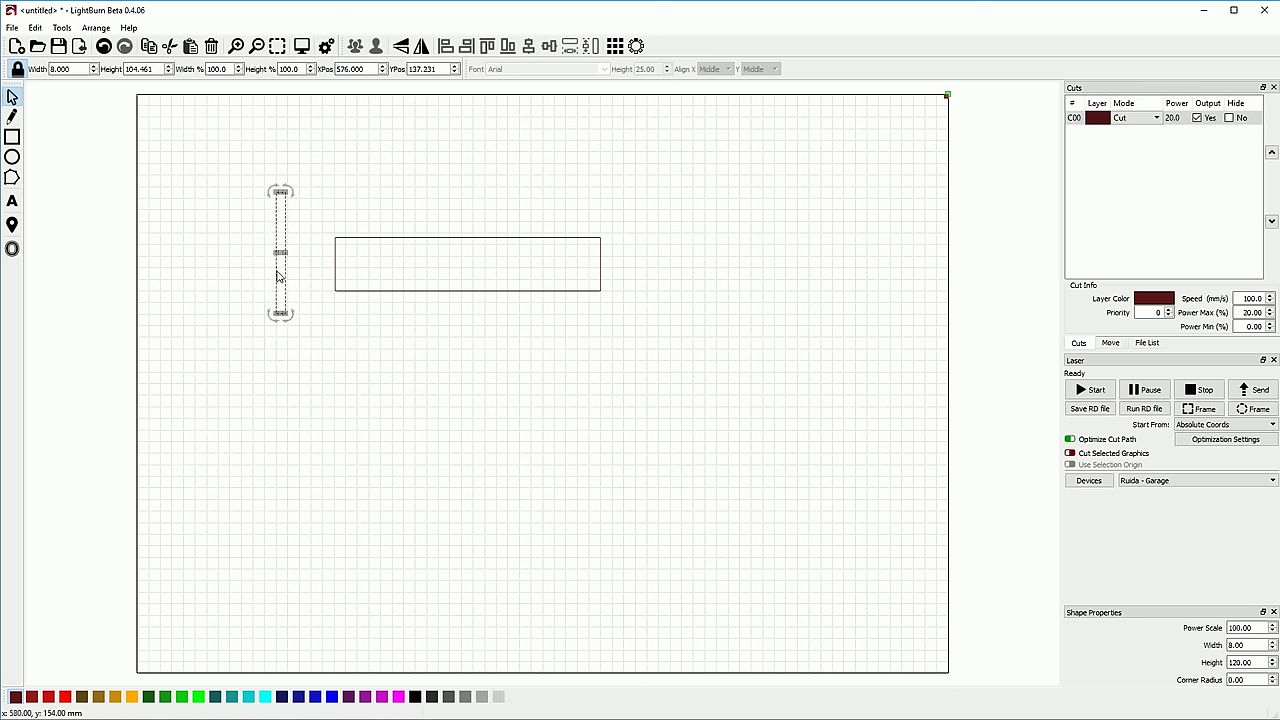
pyautogui.moveTo(282, 259)
pyautogui.mouseDown()
pyautogui.moveTo(329, 249)
pyautogui.moveTo(330, 209)
pyautogui.moveTo(326, 251)
pyautogui.moveTo(266, 241)
pyautogui.mouseUp()
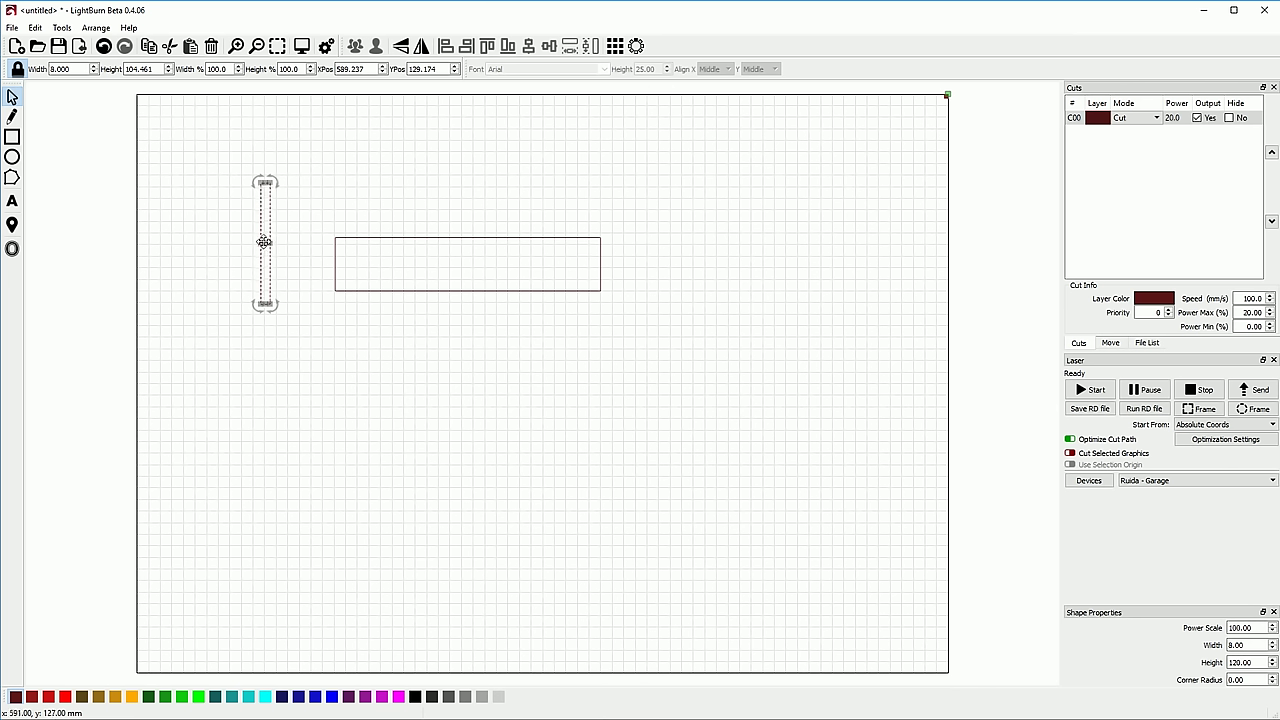
pyautogui.moveTo(265, 242); pyautogui.dragTo(361, 180)
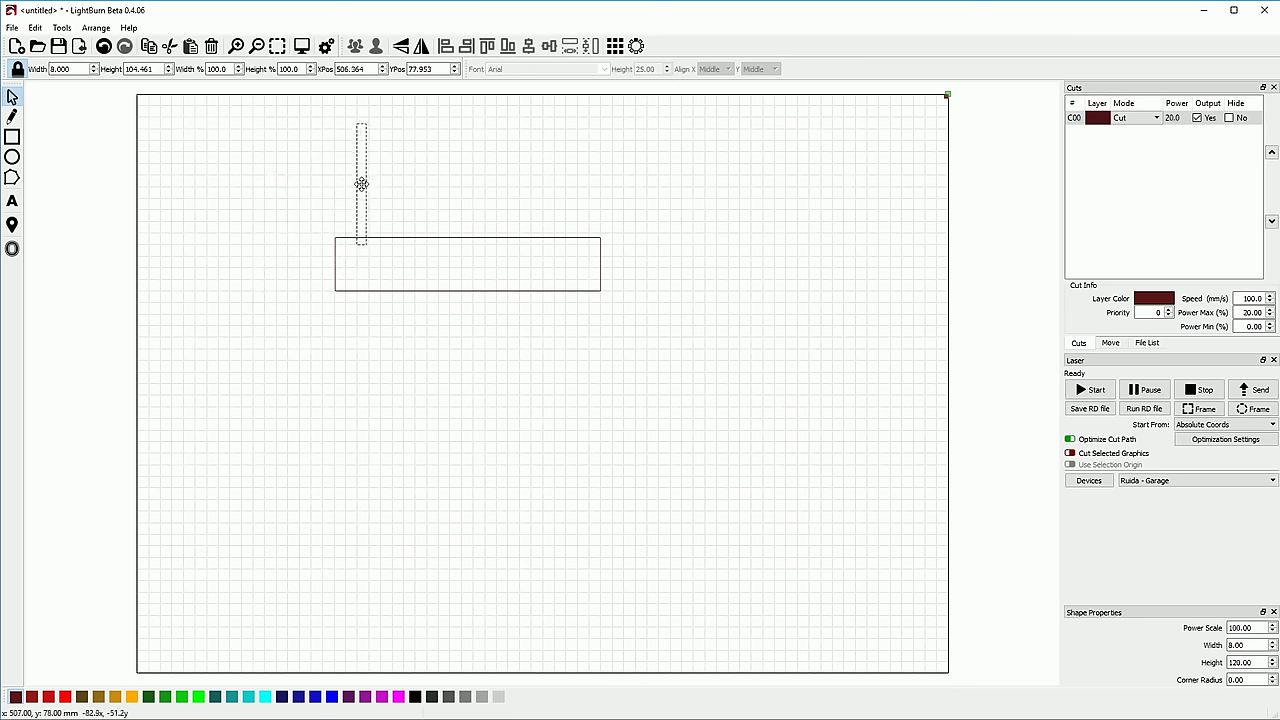
pyautogui.click(361, 184)
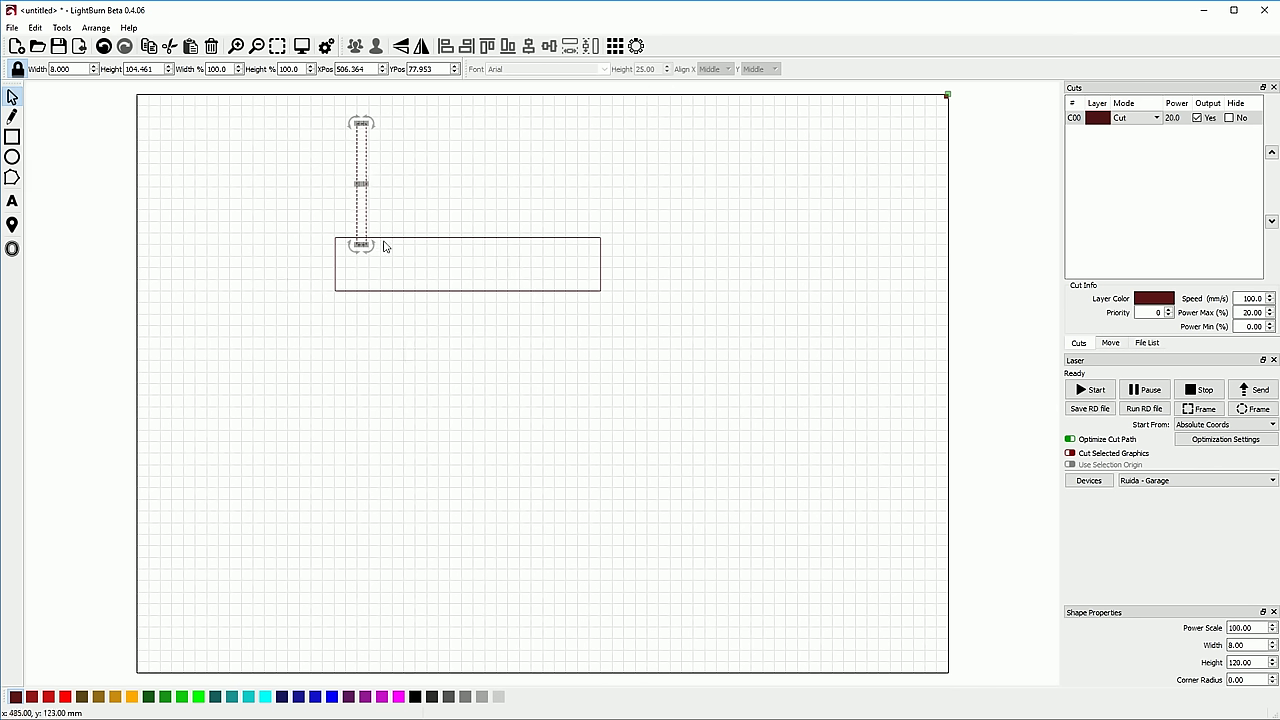
# Step: Draw an ellipse about 75 × 65 mm below the wide rectangle
pyautogui.click(12, 138)
pyautogui.moveTo(352, 320); pyautogui.dragTo(415, 391)
pyautogui.click(12, 157)
# Step: Add the text "TEST" at 25 mm height below the wide rectangle and move it close to the ellipse
pyautogui.click(12, 201)
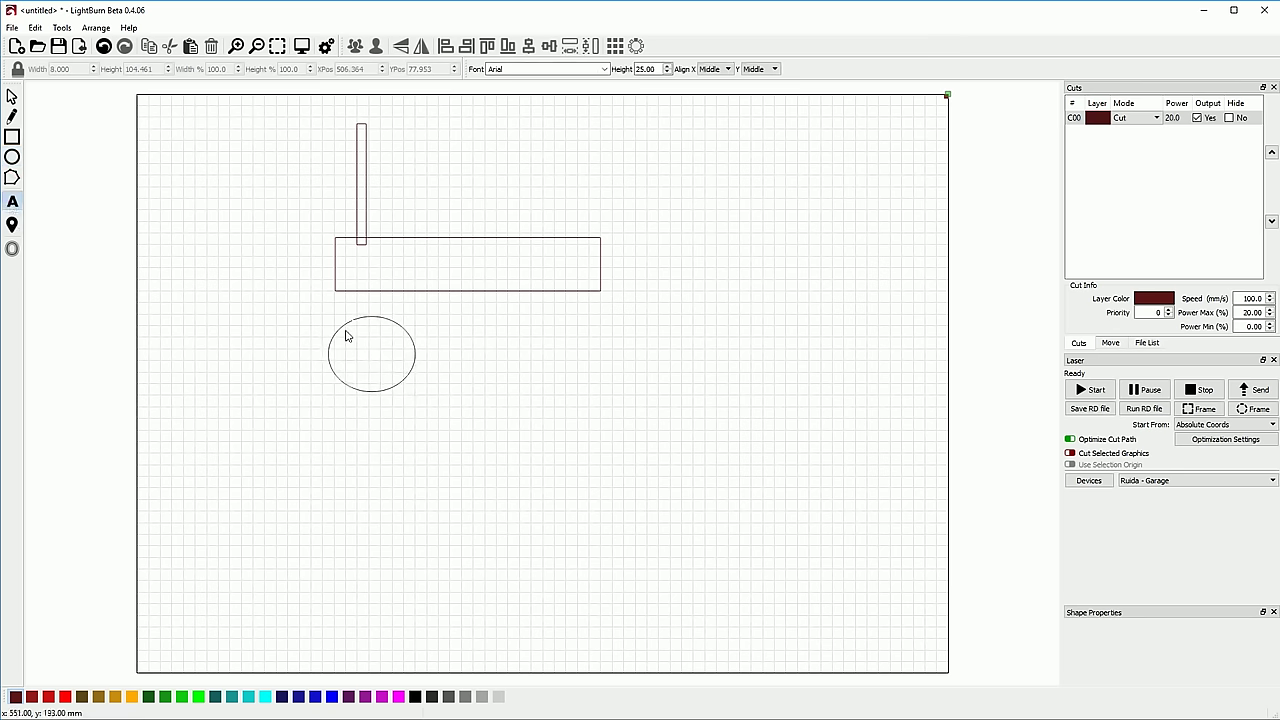
pyautogui.click(523, 368)
pyautogui.write('TEST')
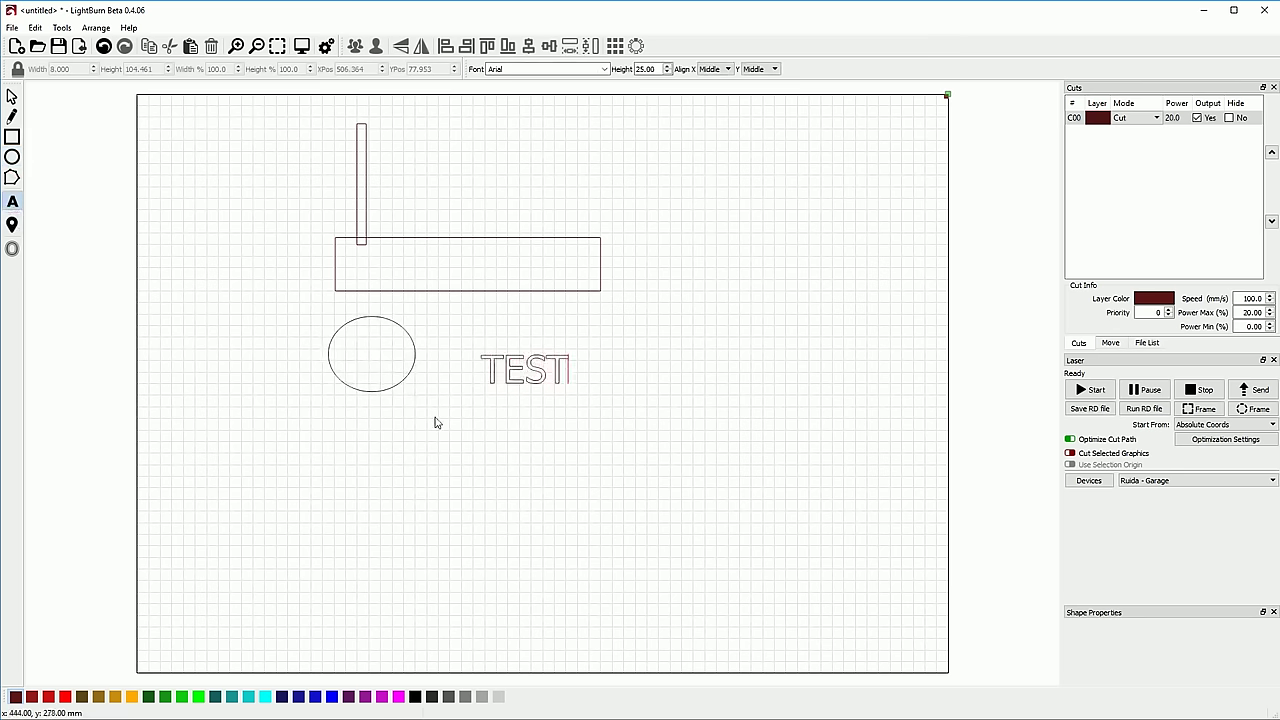
pyautogui.click(12, 95)
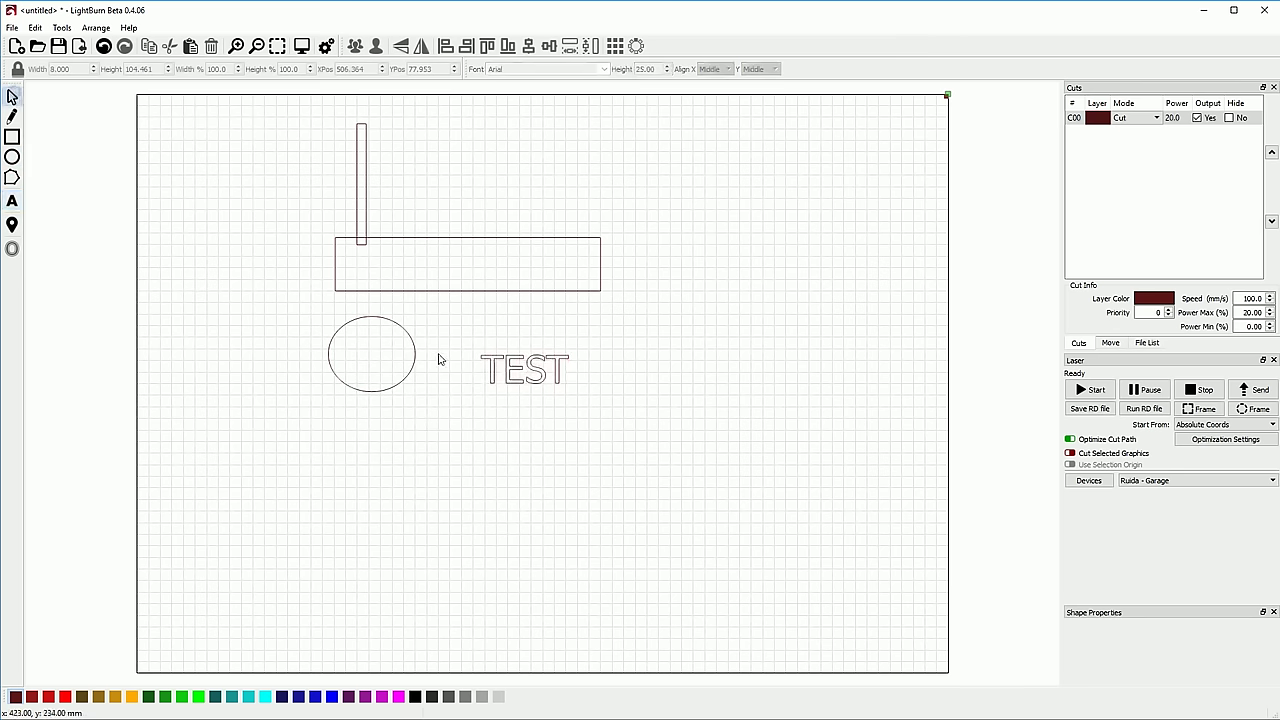
pyautogui.click(521, 358)
pyautogui.moveTo(521, 360); pyautogui.dragTo(478, 357)
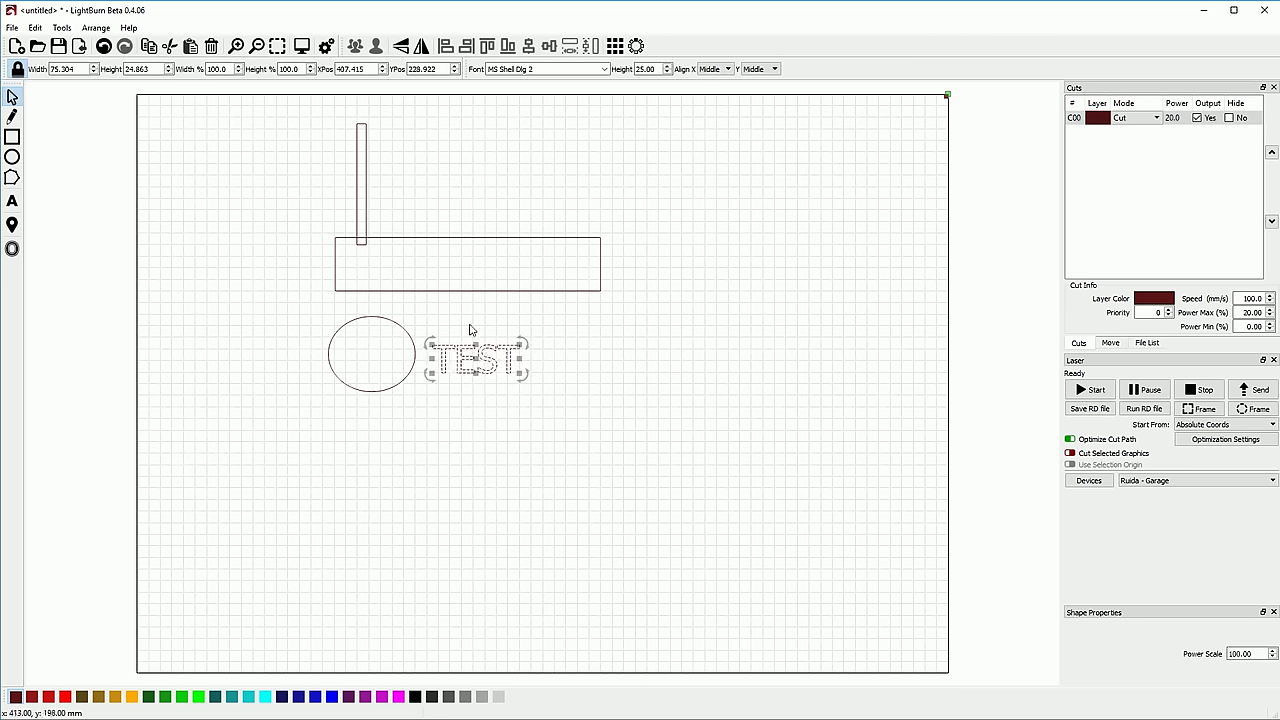
# Step: Shrink the ellipse to a near-circle about 32 mm across and place it directly beside the TEST text
pyautogui.click(500, 410)
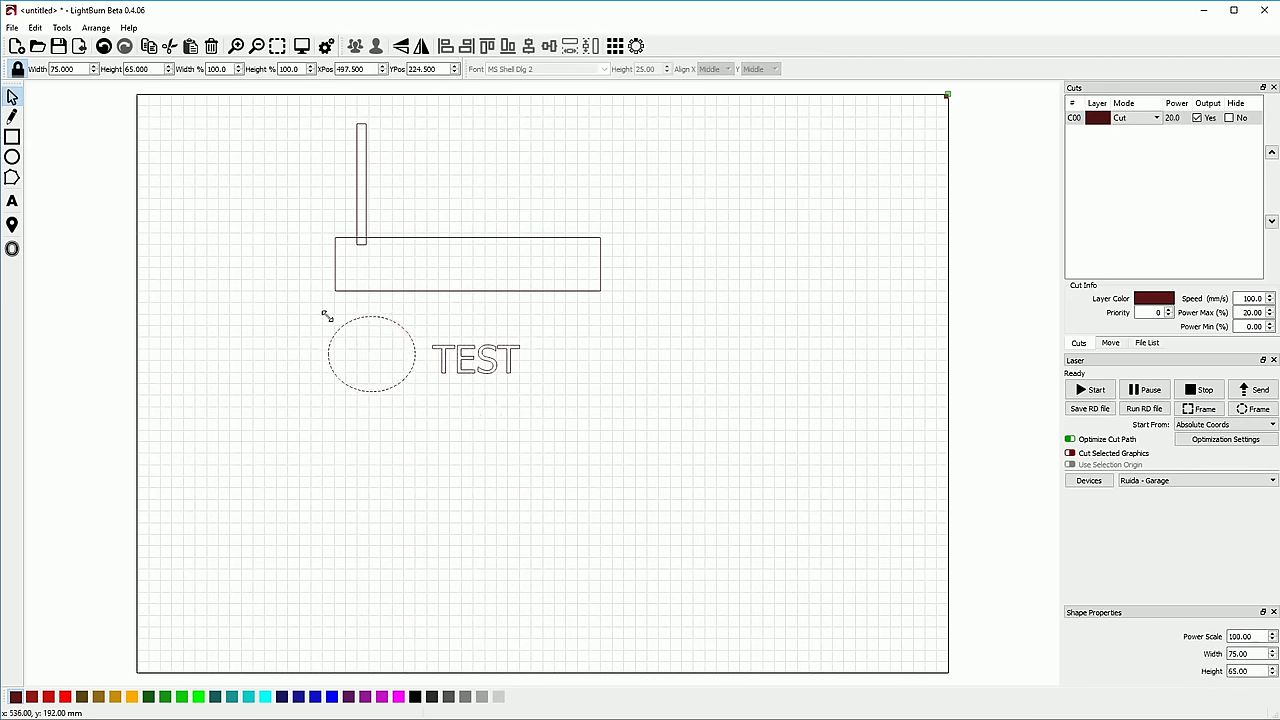
pyautogui.moveTo(326, 316); pyautogui.dragTo(402, 357)
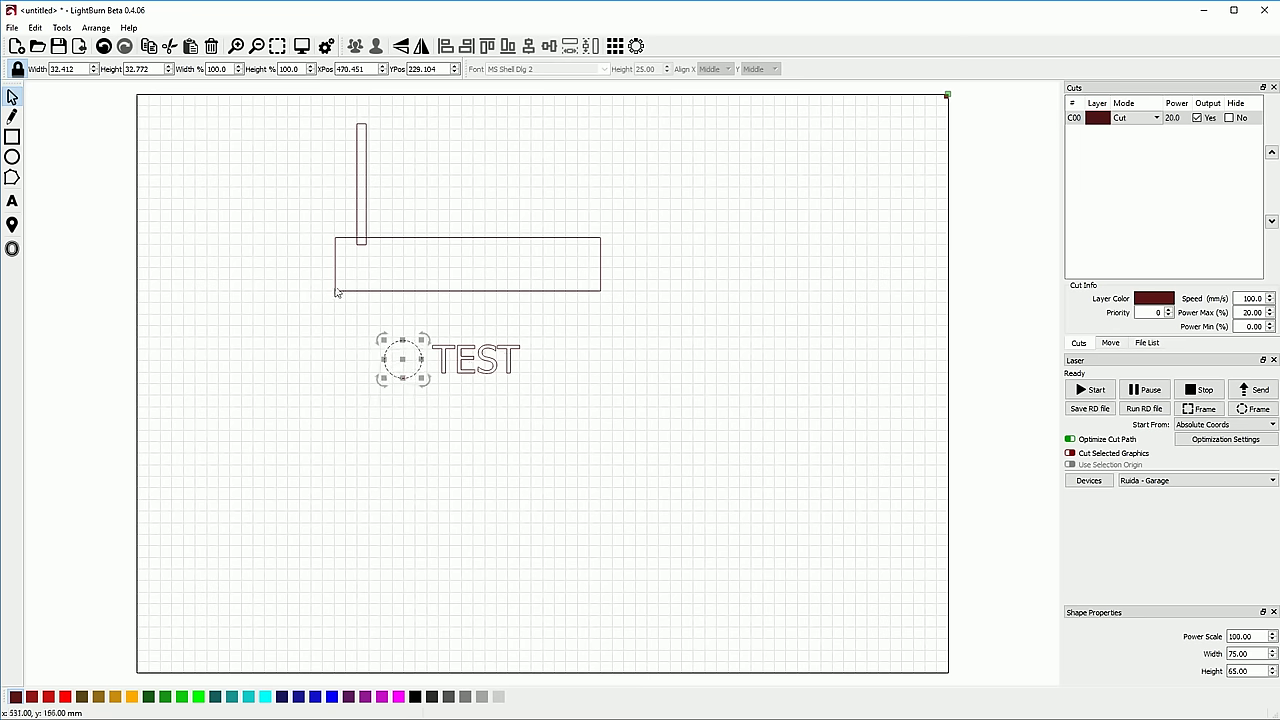
pyautogui.click(455, 460)
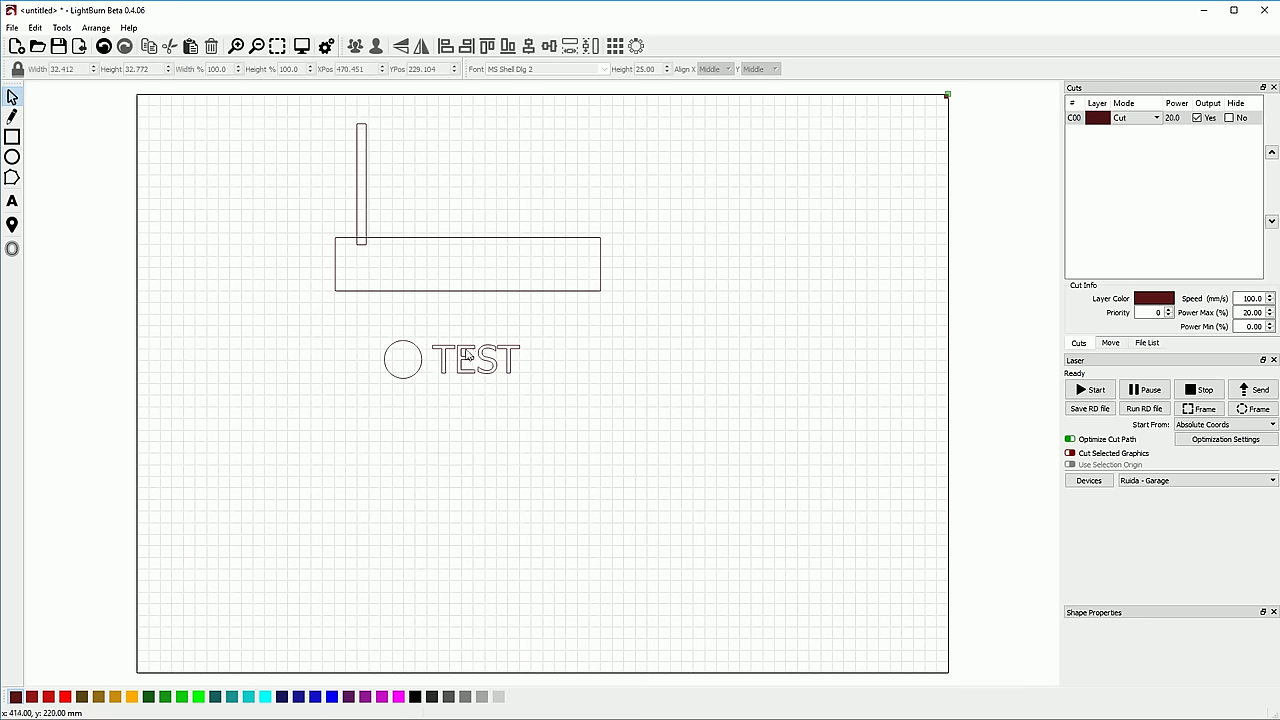
# Step: Switch the layer's mode from Cut to Scan and preview the toolpath of all shapes
pyautogui.scroll(3, 455, 355)
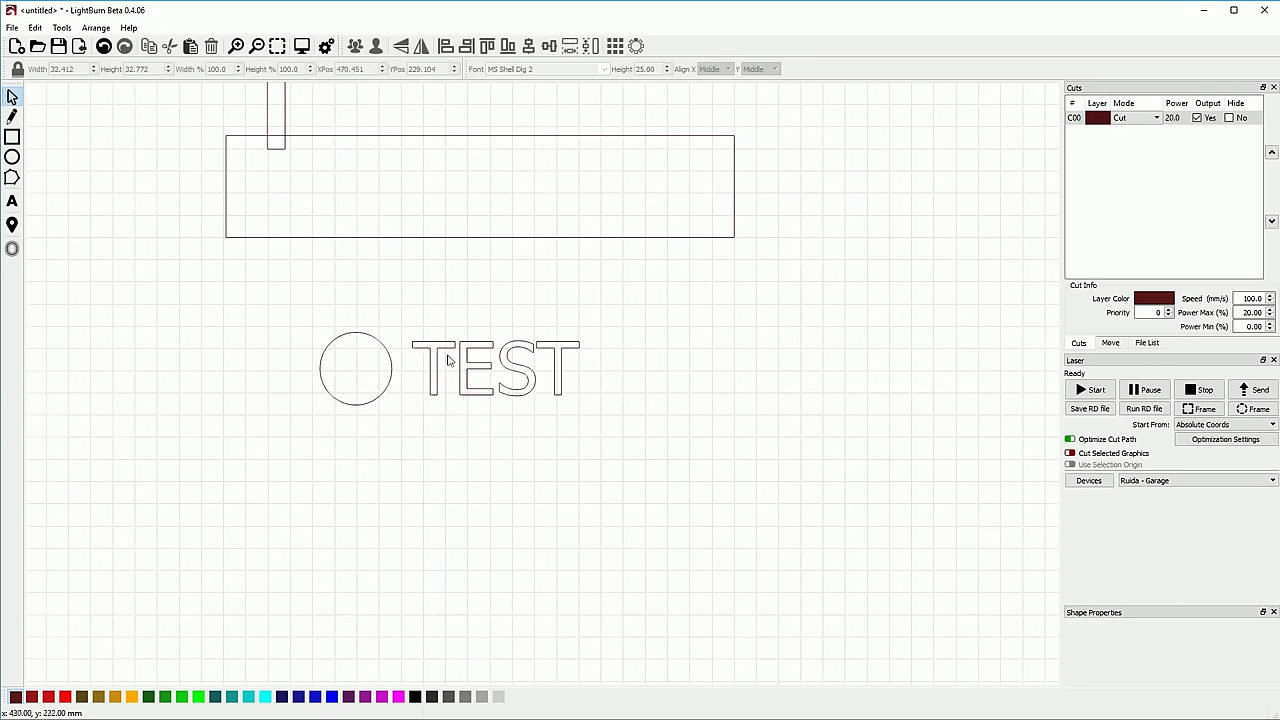
pyautogui.moveTo(428, 395); pyautogui.dragTo(282, 314)
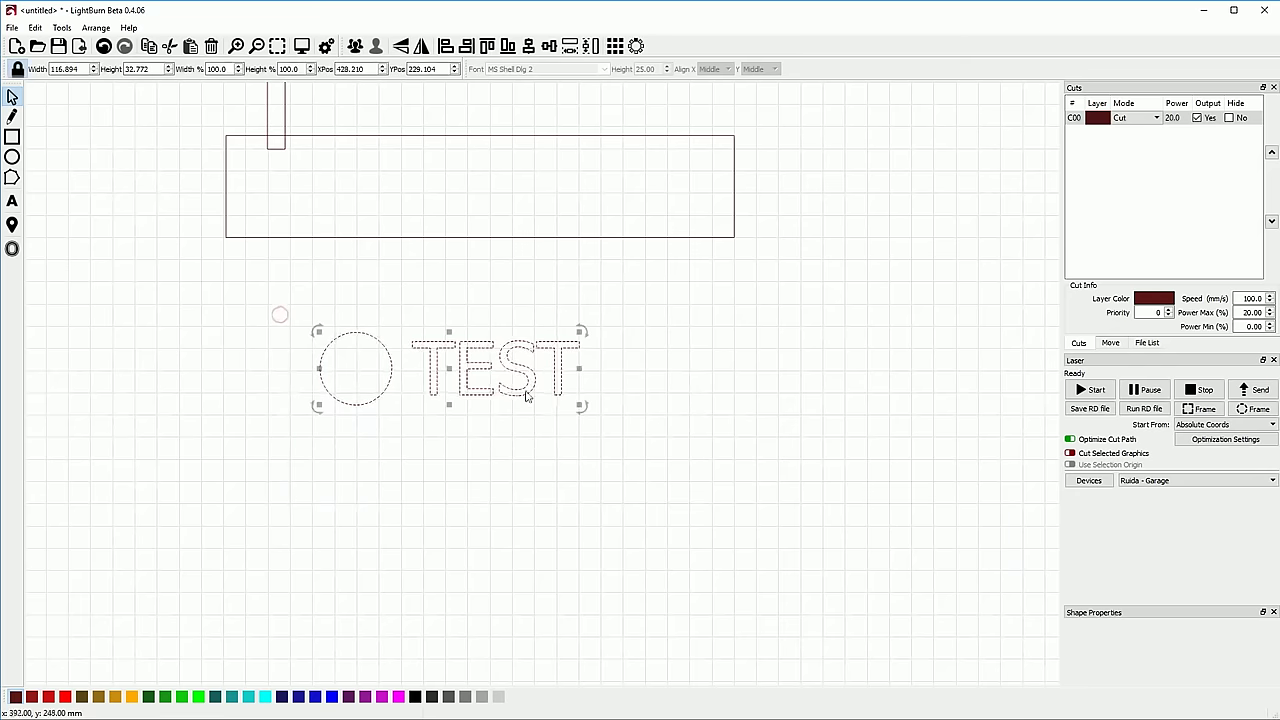
pyautogui.click(1138, 118)
pyautogui.click(1124, 140)
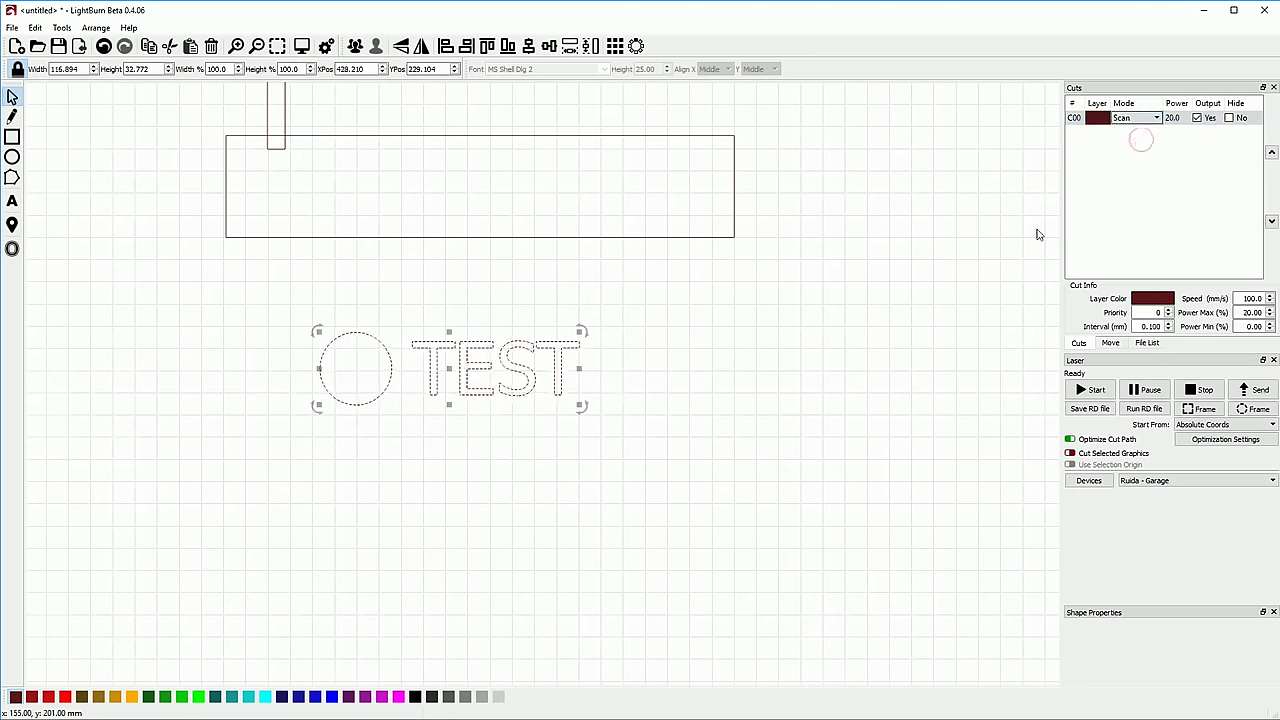
pyautogui.hotkey('alt', 'p')
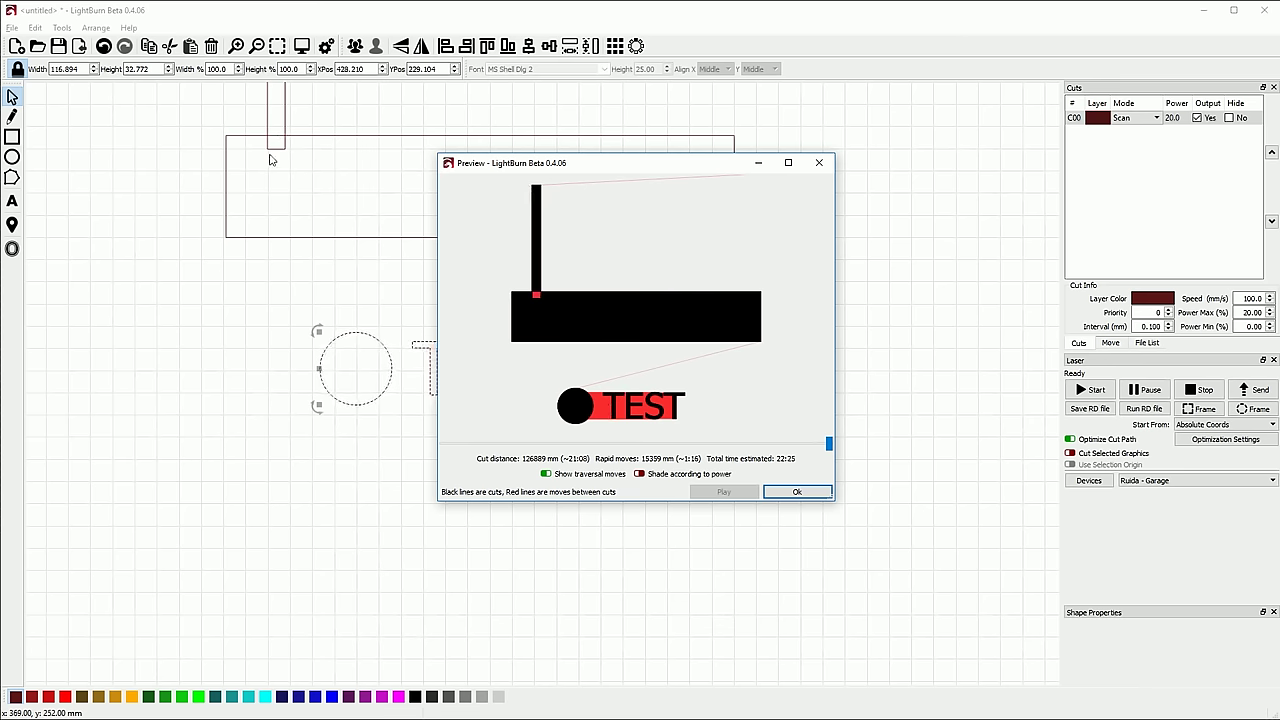
pyautogui.click(797, 491)
# Step: Delete both rectangles, keeping only the circle and the TEST text
pyautogui.click(795, 551)
pyautogui.middleClick(592, 236)
pyautogui.moveTo(401, 157); pyautogui.dragTo(813, 380)
pyautogui.press('Delete')
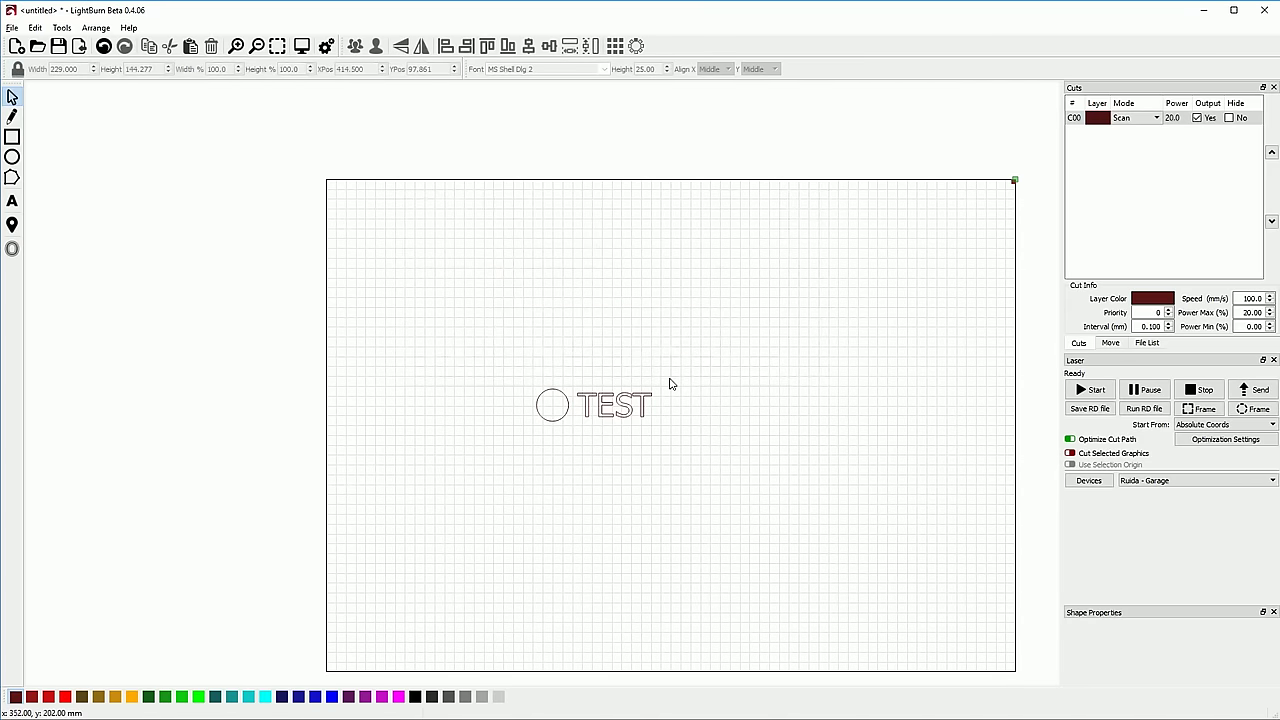
# Step: Preview the circle and text with traversal moves hidden, and enlarge the preview window
pyautogui.hotkey('alt', 'p')
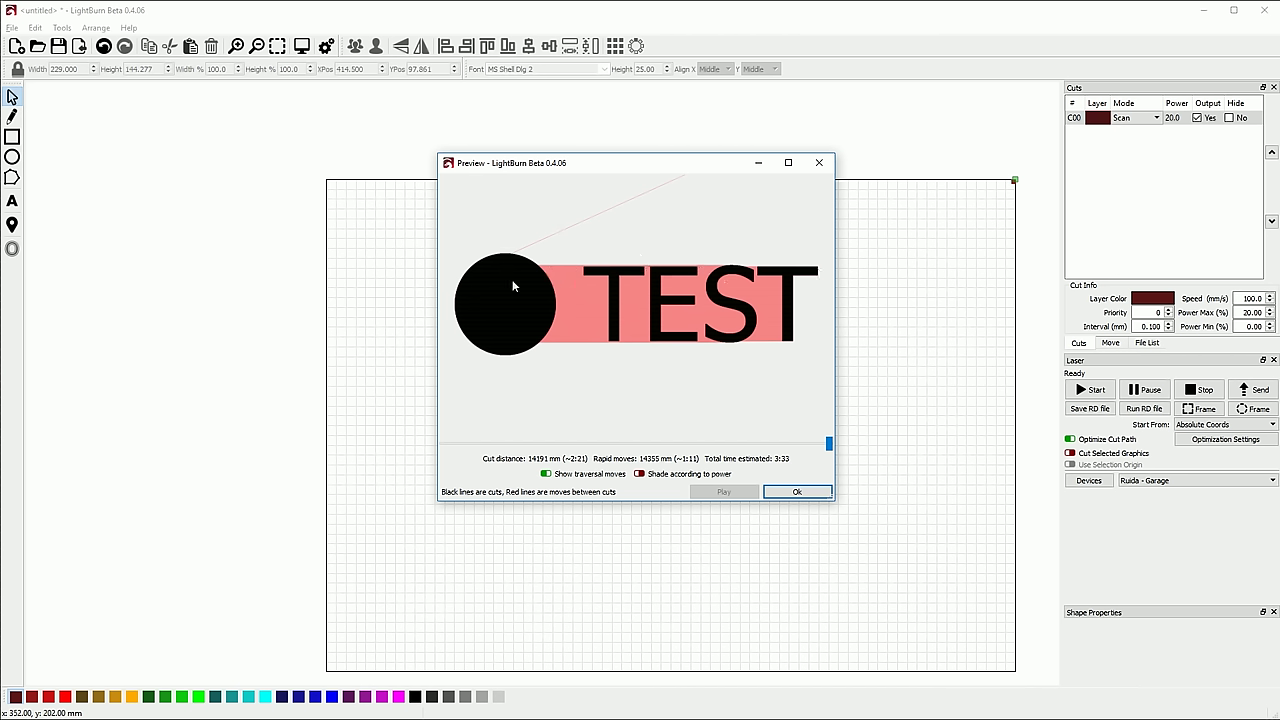
pyautogui.click(549, 474)
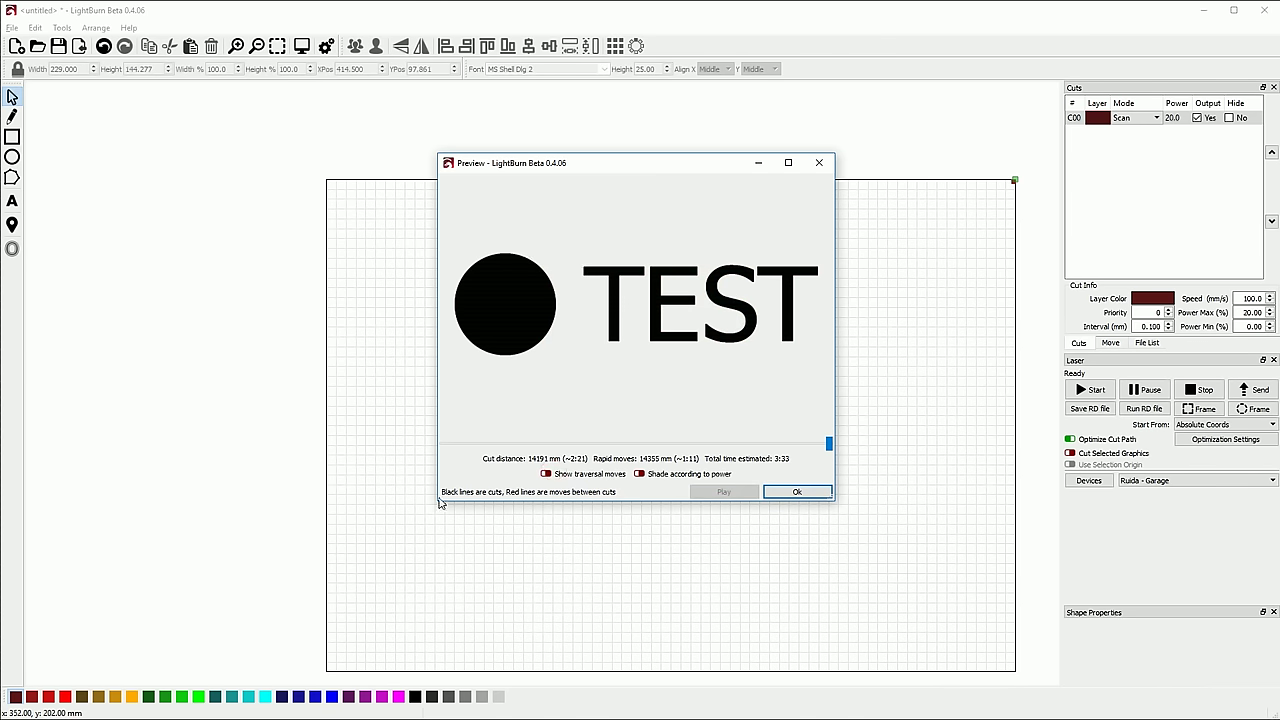
pyautogui.moveTo(439, 506); pyautogui.dragTo(47, 665)
pyautogui.moveTo(835, 407); pyautogui.dragTo(1266, 424)
pyautogui.moveTo(669, 155); pyautogui.dragTo(661, 43)
# Step: Examine the circle's scan lines up close, and show the traversal moves again to see how they connect the lines
pyautogui.scroll(2, 169, 214)
pyautogui.scroll(3, 283, 105)
pyautogui.scroll(2, 283, 105)
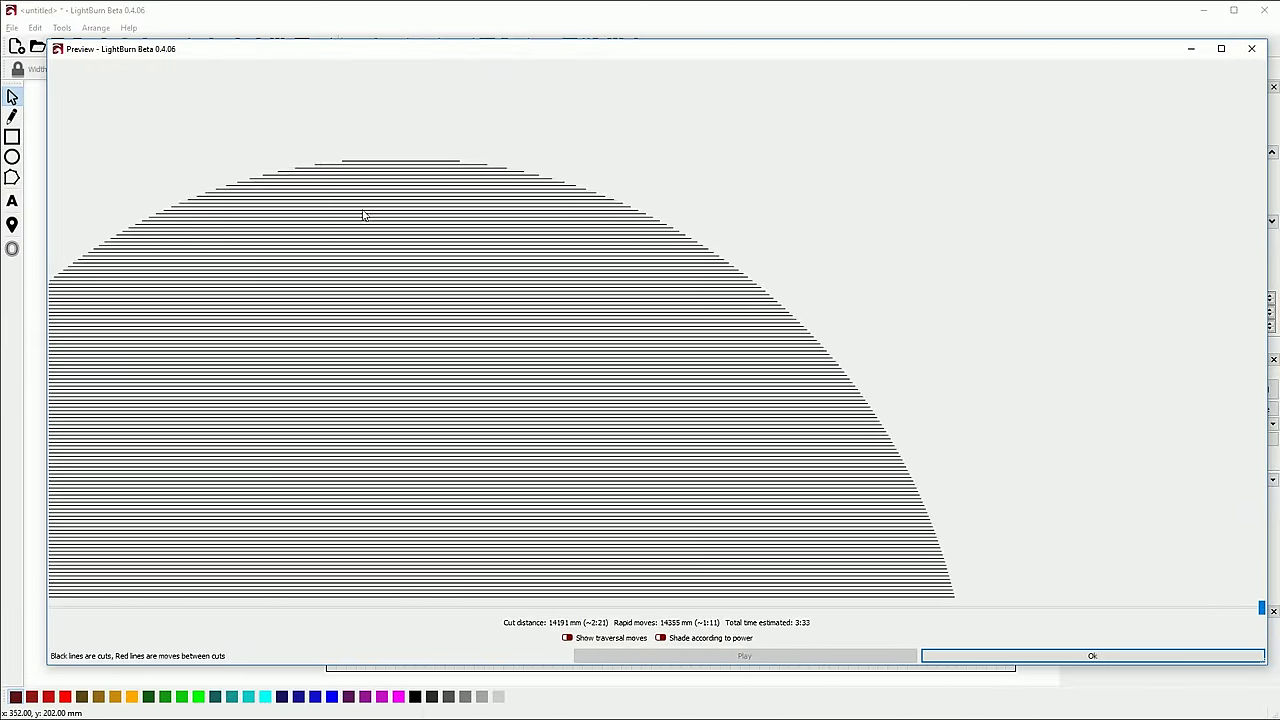
pyautogui.scroll(-3, 440, 220)
pyautogui.click(567, 637)
pyautogui.scroll(1, 382, 171)
pyautogui.scroll(5, 382, 171)
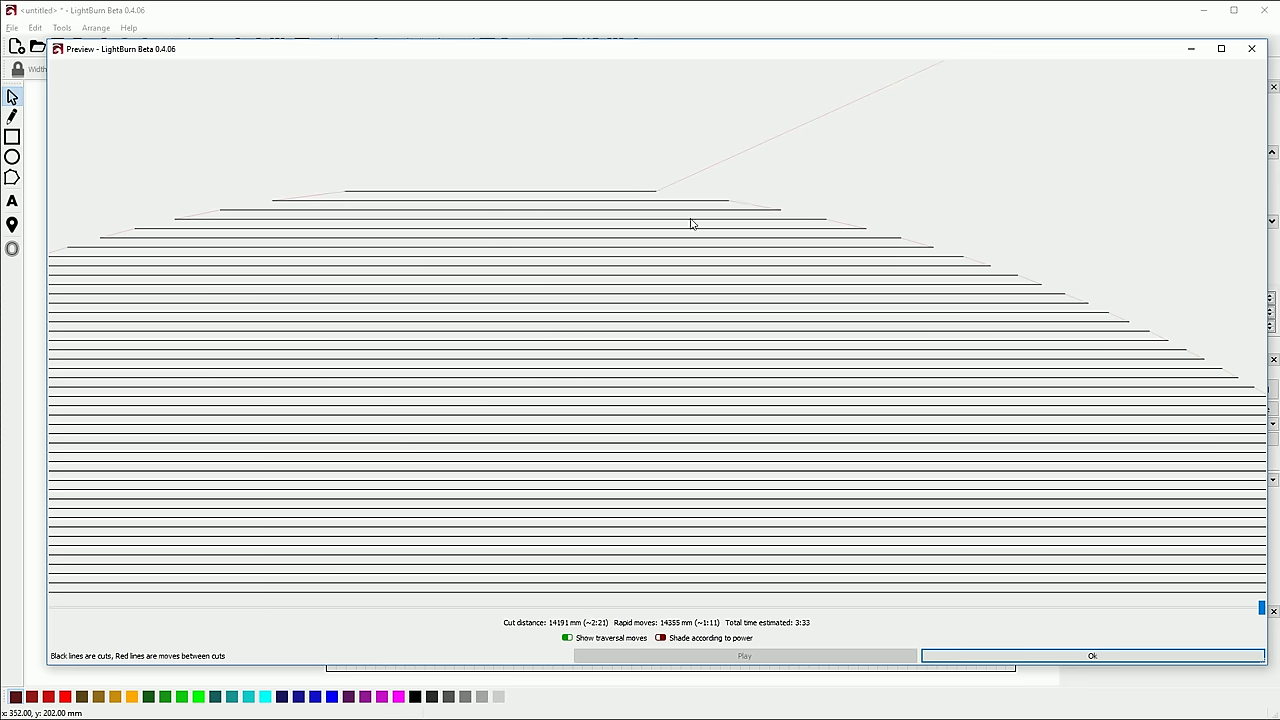
# Step: Examine the scan lines and traversal moves across the circle and the letters of TEST at several magnifications
pyautogui.scroll(-5, 255, 212)
pyautogui.scroll(3, 428, 307)
pyautogui.scroll(-2, 323, 289)
pyautogui.scroll(-3, 760, 280)
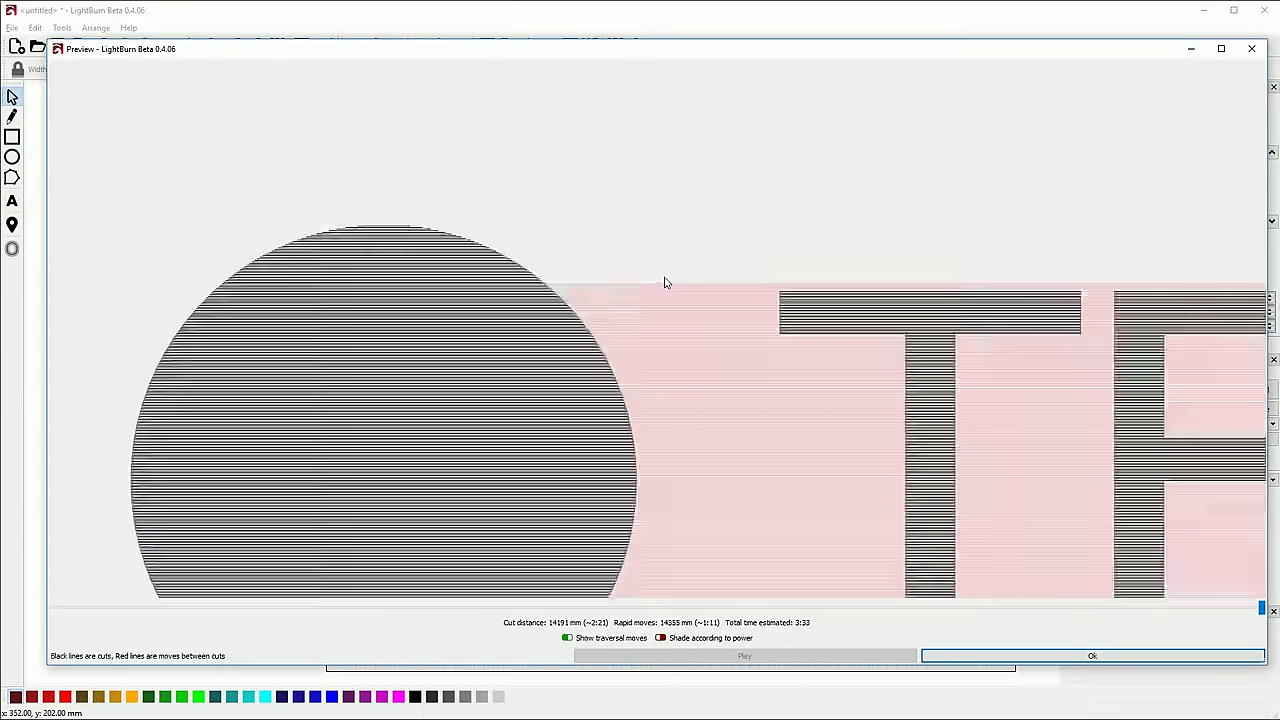
pyautogui.scroll(5, 960, 286)
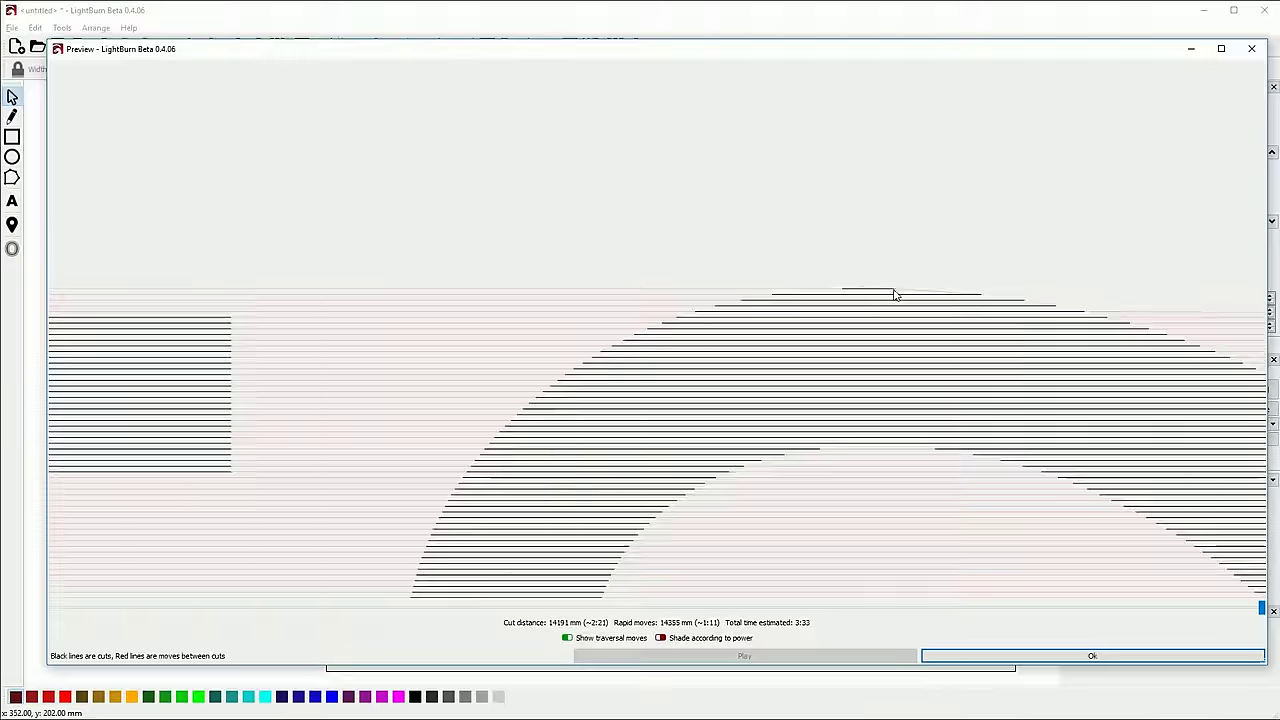
pyautogui.scroll(2, 890, 292)
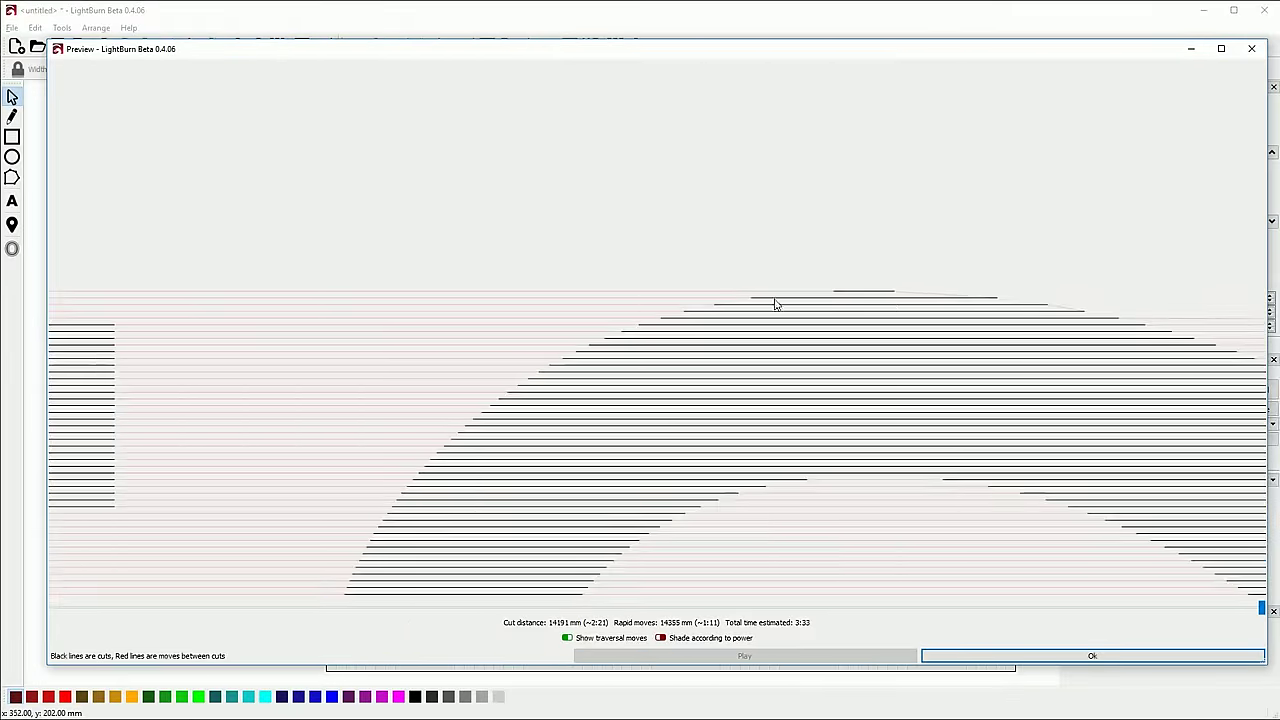
pyautogui.scroll(-6, 751, 305)
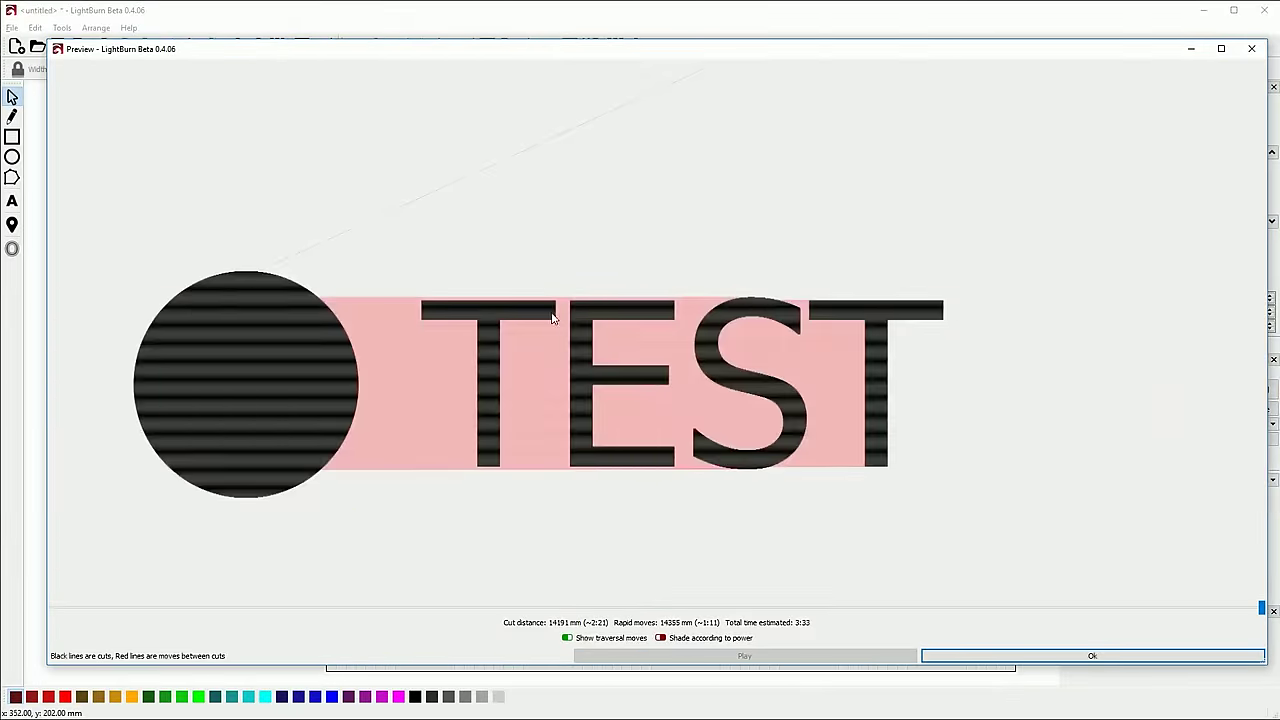
pyautogui.scroll(-2, 950, 312)
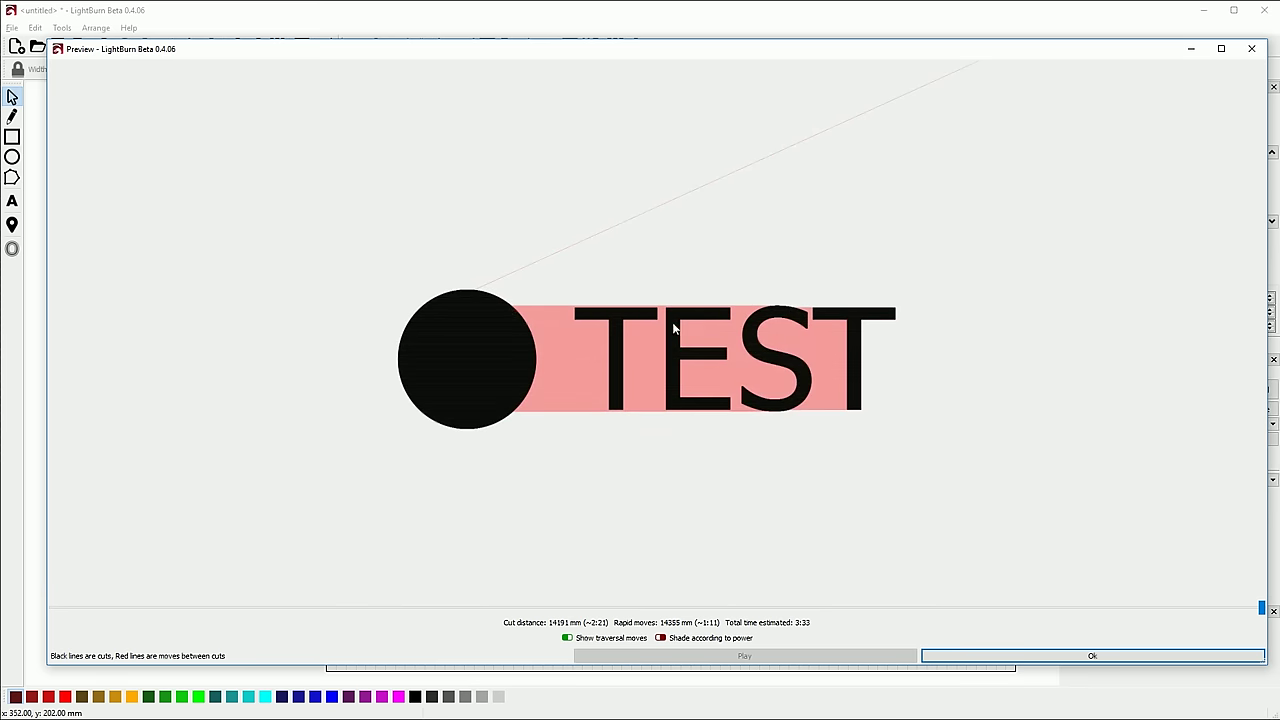
pyautogui.scroll(4, 710, 330)
pyautogui.scroll(-2, 731, 378)
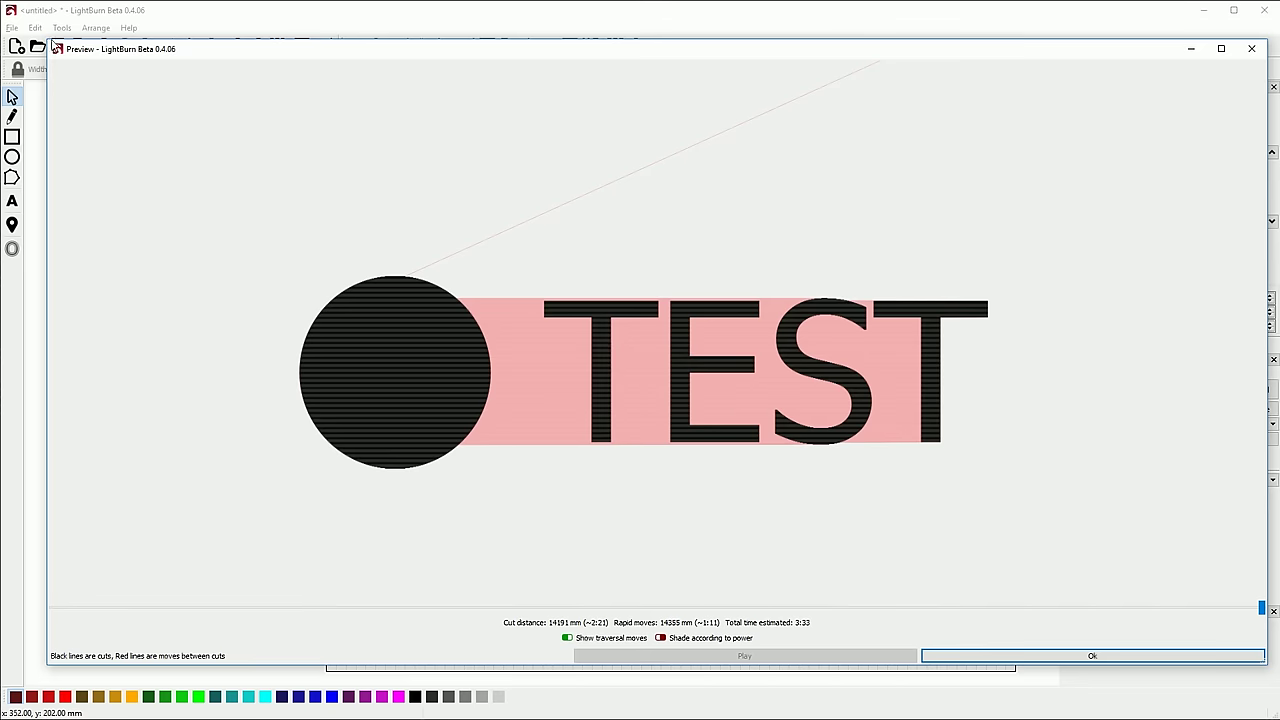
# Step: Make the preview window smaller and compare how the scan lines' shading renders at different magnifications
pyautogui.moveTo(52, 43); pyautogui.dragTo(427, 239)
pyautogui.moveTo(695, 251); pyautogui.dragTo(425, 216)
pyautogui.scroll(3, 540, 430)
pyautogui.scroll(-1, 456, 400)
pyautogui.scroll(1, 656, 389)
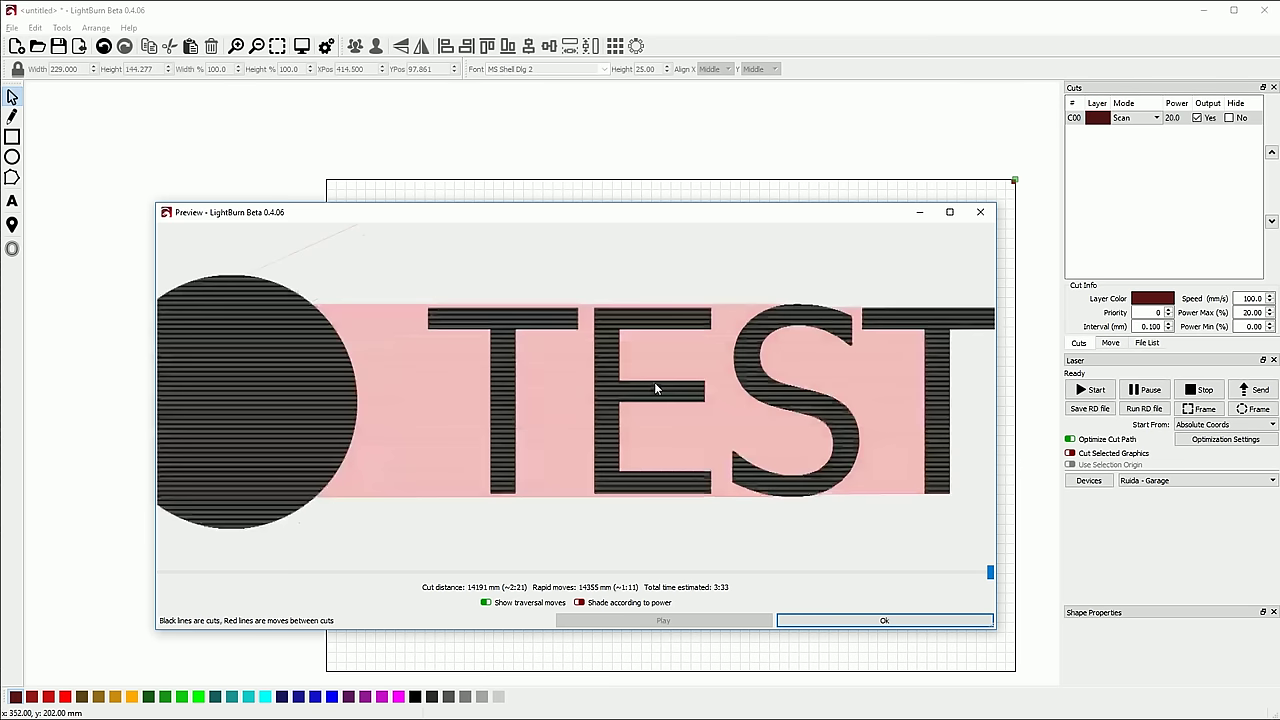
pyautogui.scroll(-1, 613, 348)
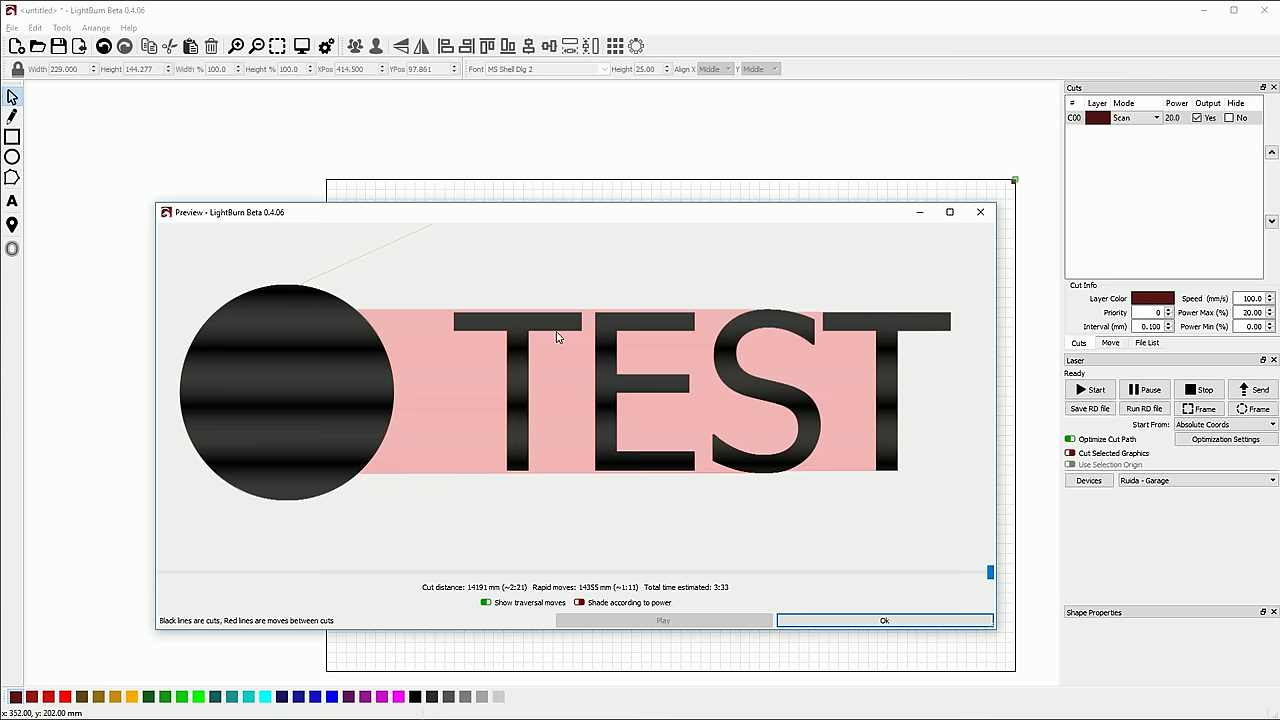
pyautogui.scroll(2, 232, 306)
pyautogui.scroll(-1, 336, 328)
pyautogui.scroll(3, 341, 309)
pyautogui.scroll(1, 341, 309)
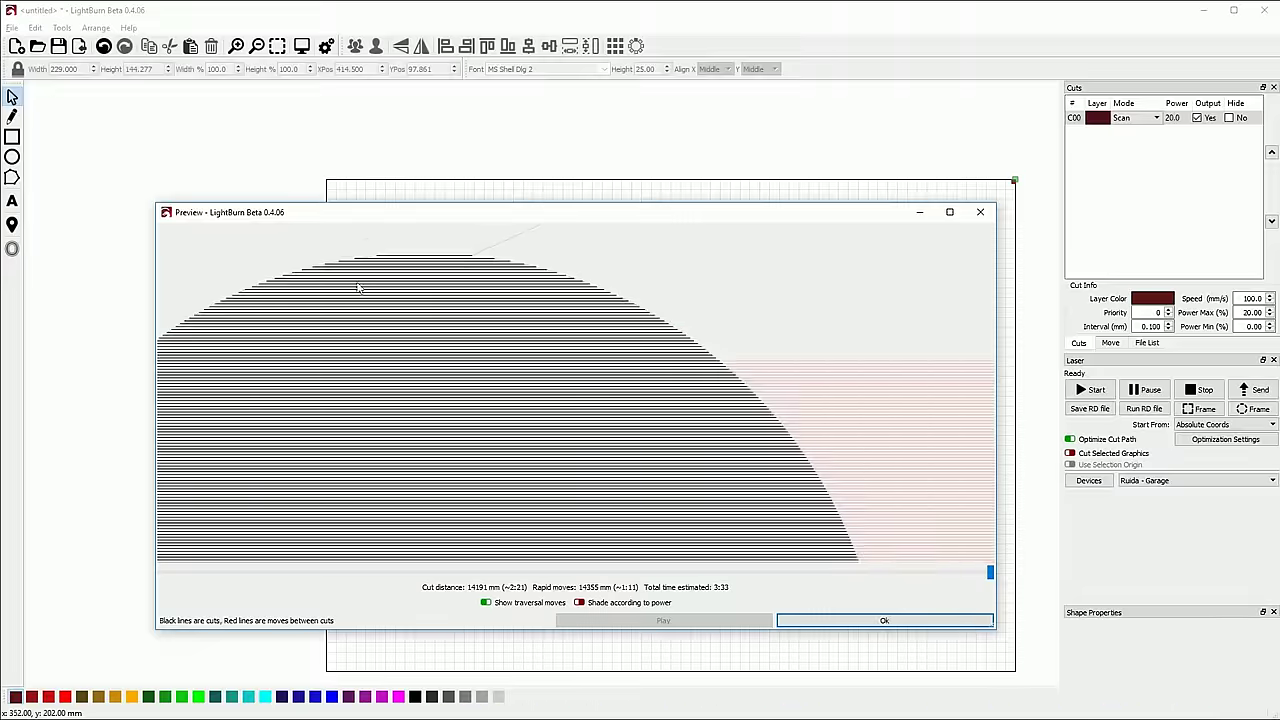
pyautogui.scroll(-2, 466, 274)
pyautogui.scroll(-3, 317, 349)
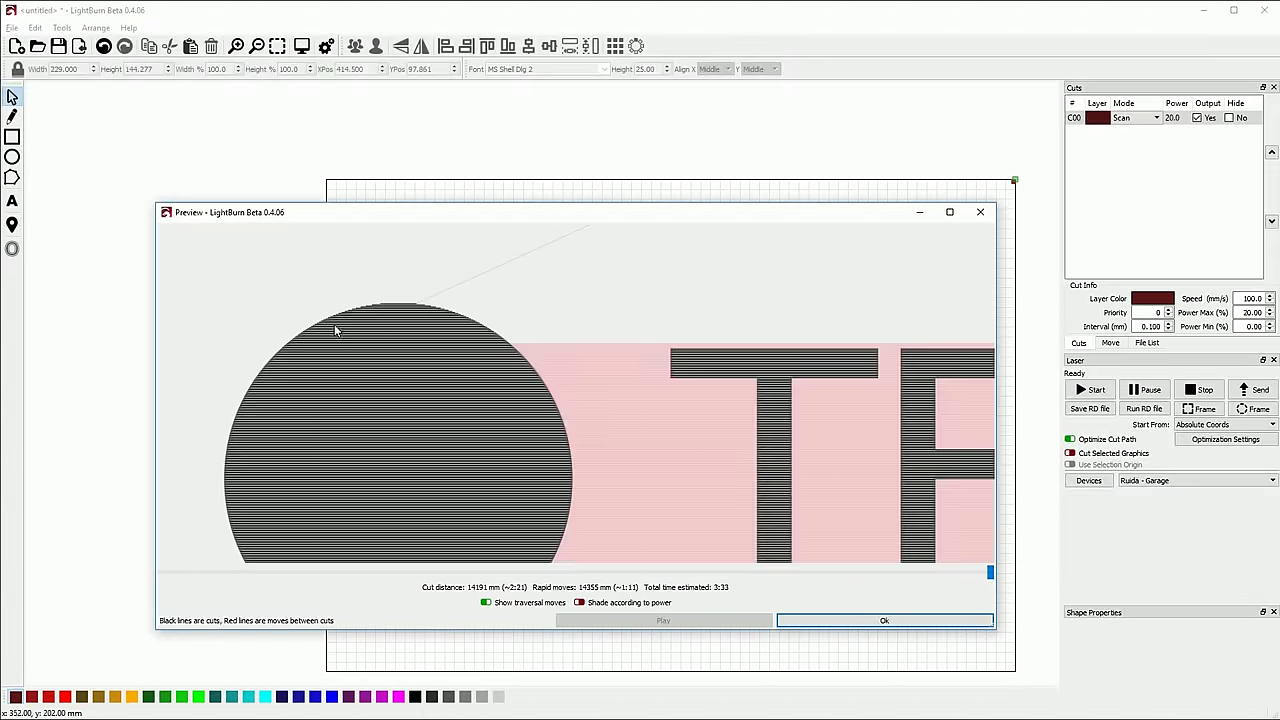
pyautogui.scroll(1, 591, 354)
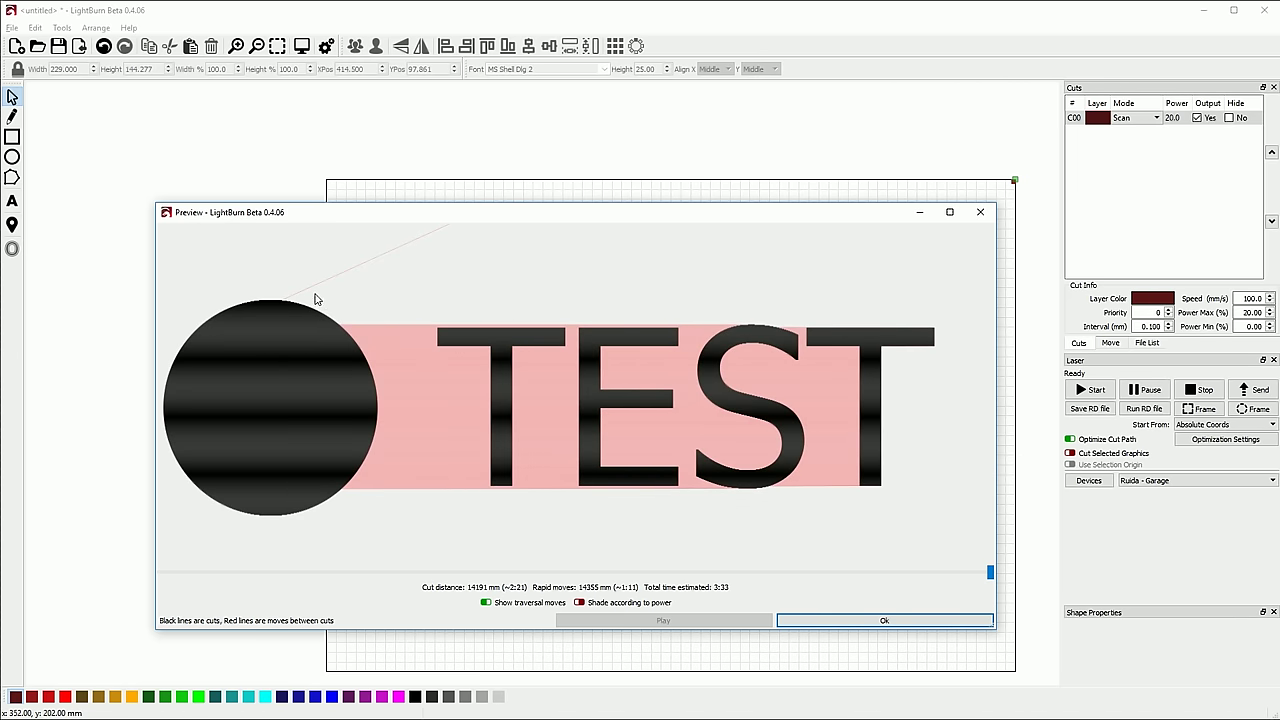
# Step: Compare the scan-line shading across the whole design with the letter S up close, and close the preview
pyautogui.scroll(1, 375, 350)
pyautogui.scroll(-1, 402, 344)
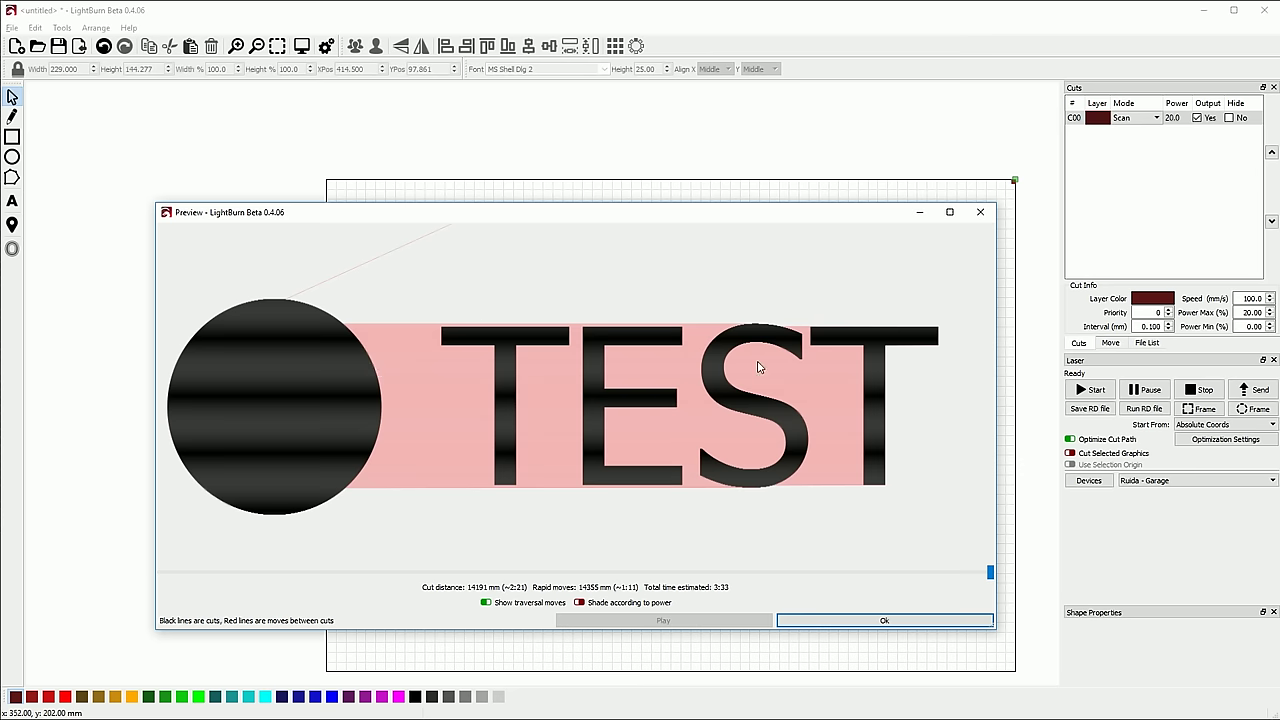
pyautogui.scroll(6, 759, 378)
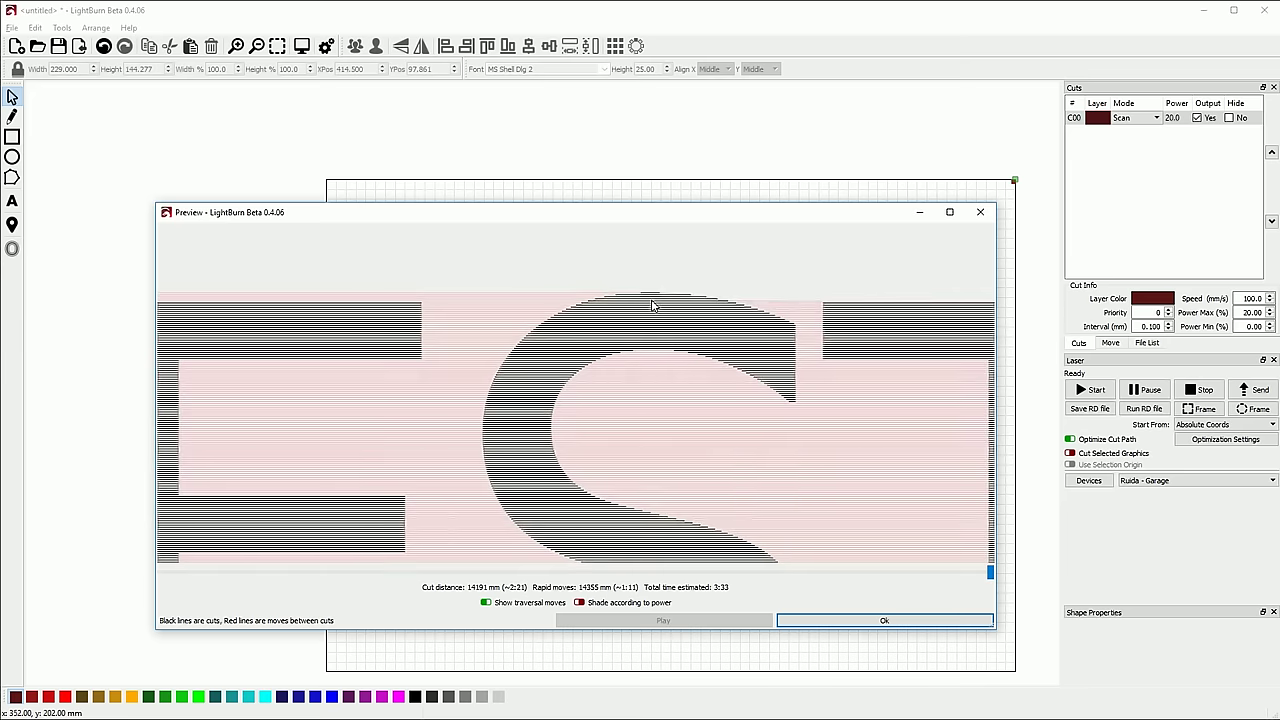
pyautogui.scroll(-3, 631, 306)
pyautogui.scroll(-3, 648, 307)
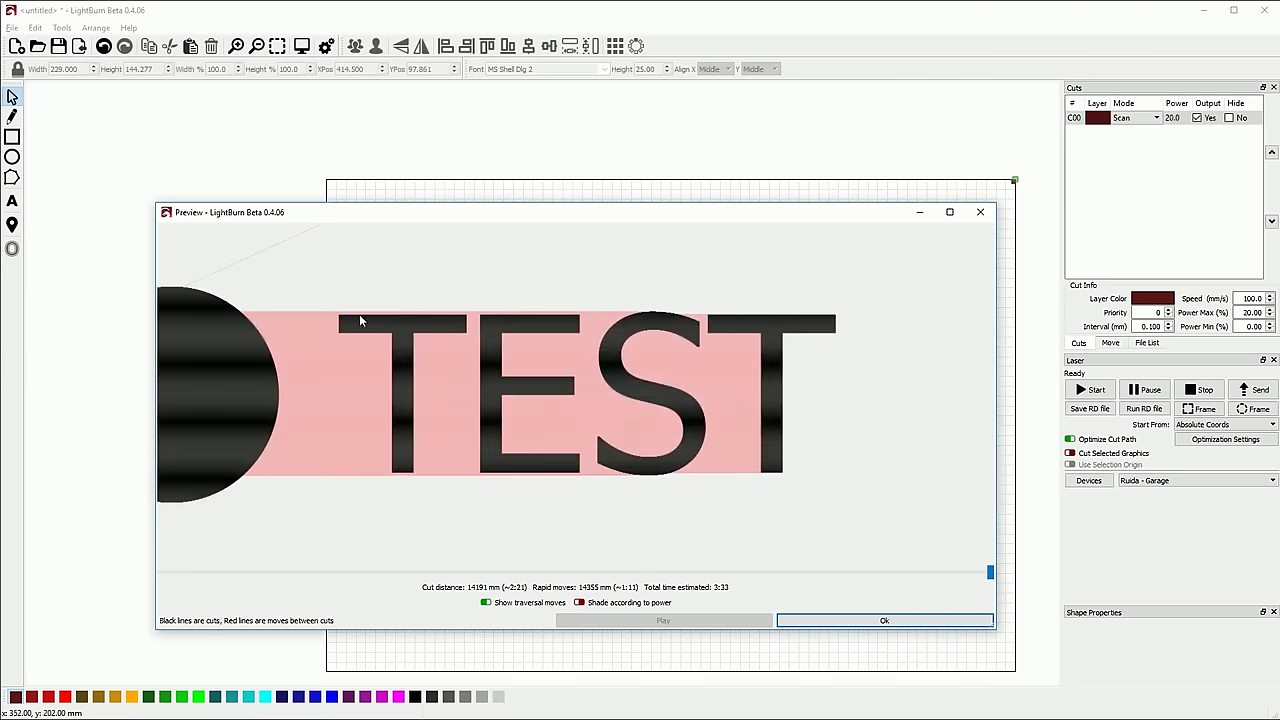
pyautogui.scroll(-2, 818, 400)
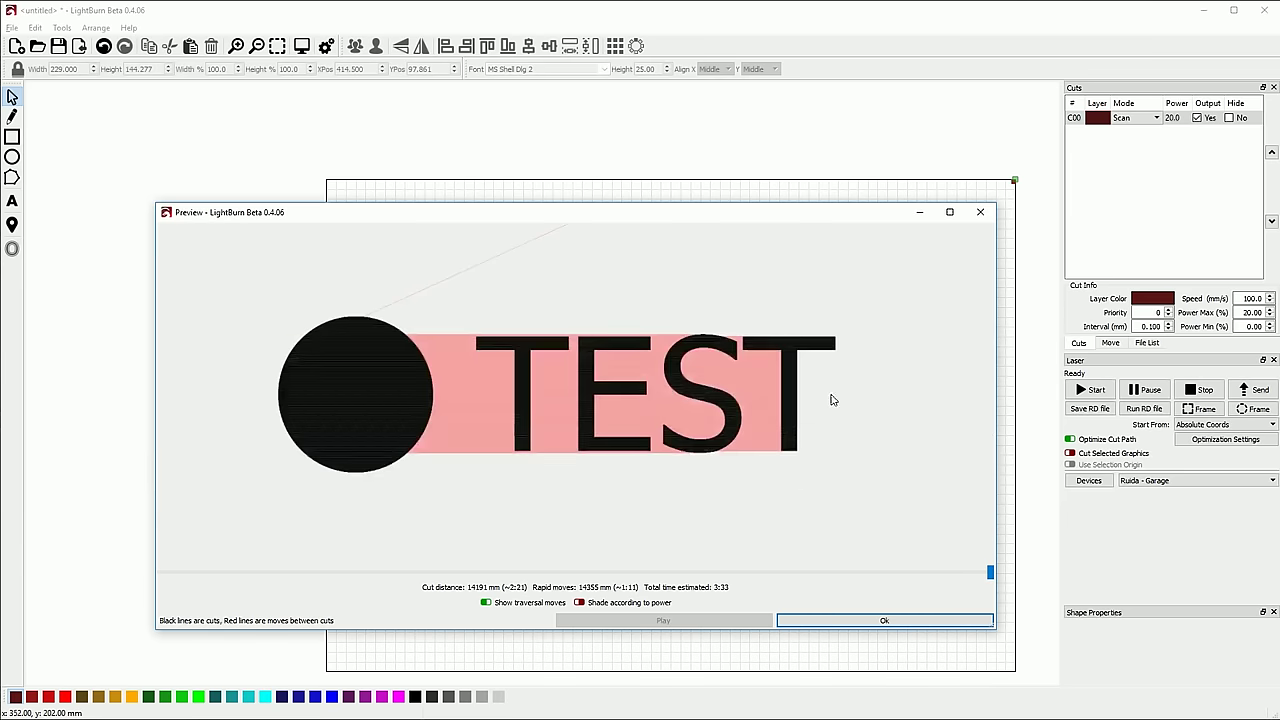
pyautogui.click(866, 624)
# Step: Open the cut settings of Scan layer C00 and move the editor clear of the circle and text
pyautogui.scroll(5, 510, 378)
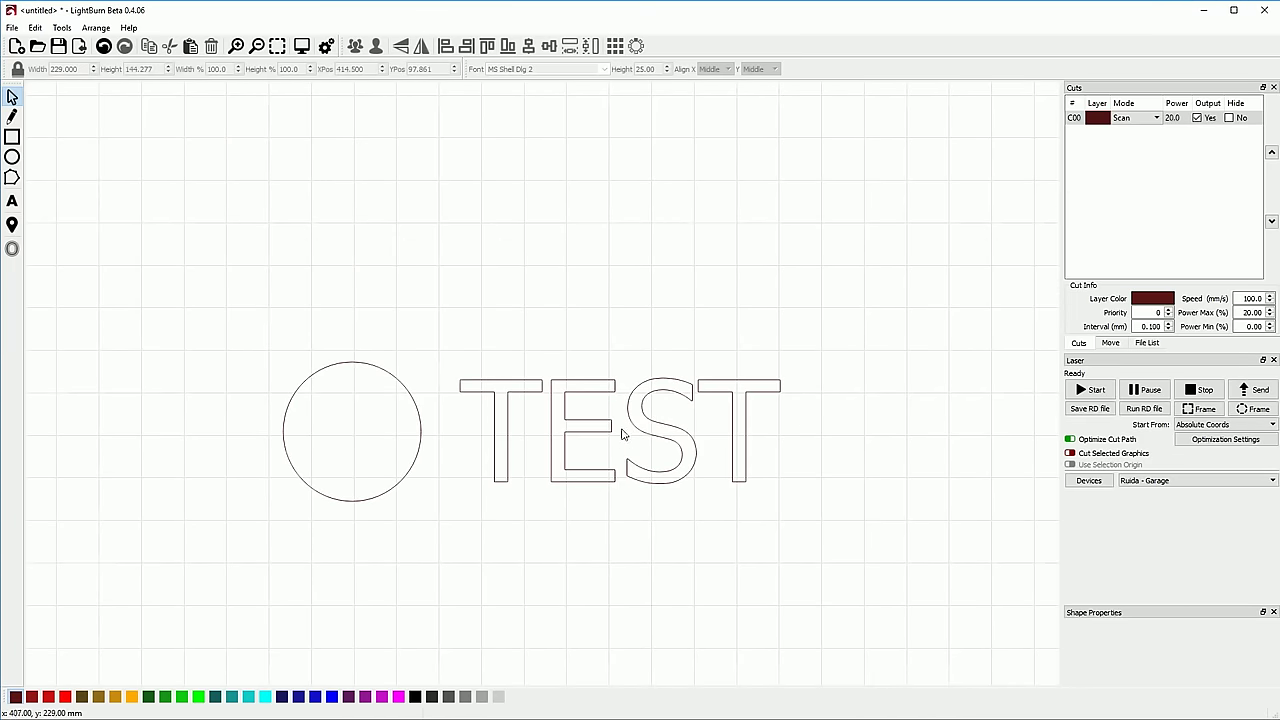
pyautogui.scroll(-2, 606, 420)
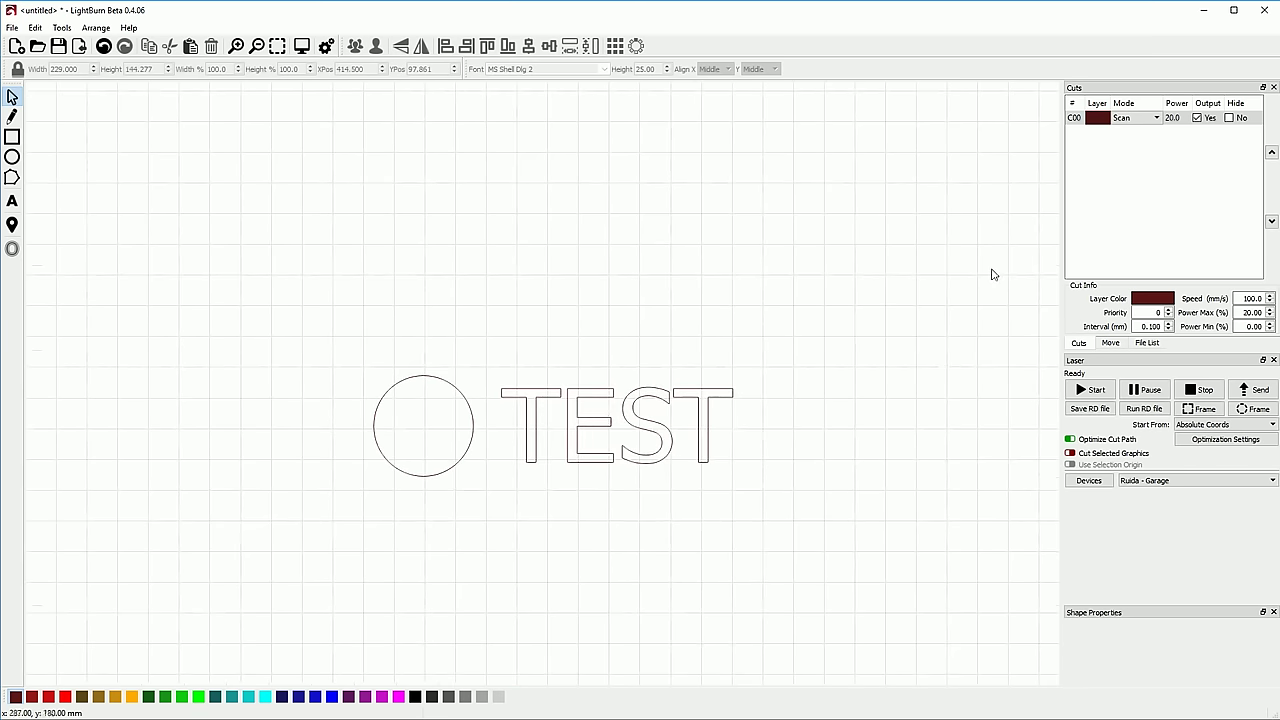
pyautogui.doubleClick(1172, 118)
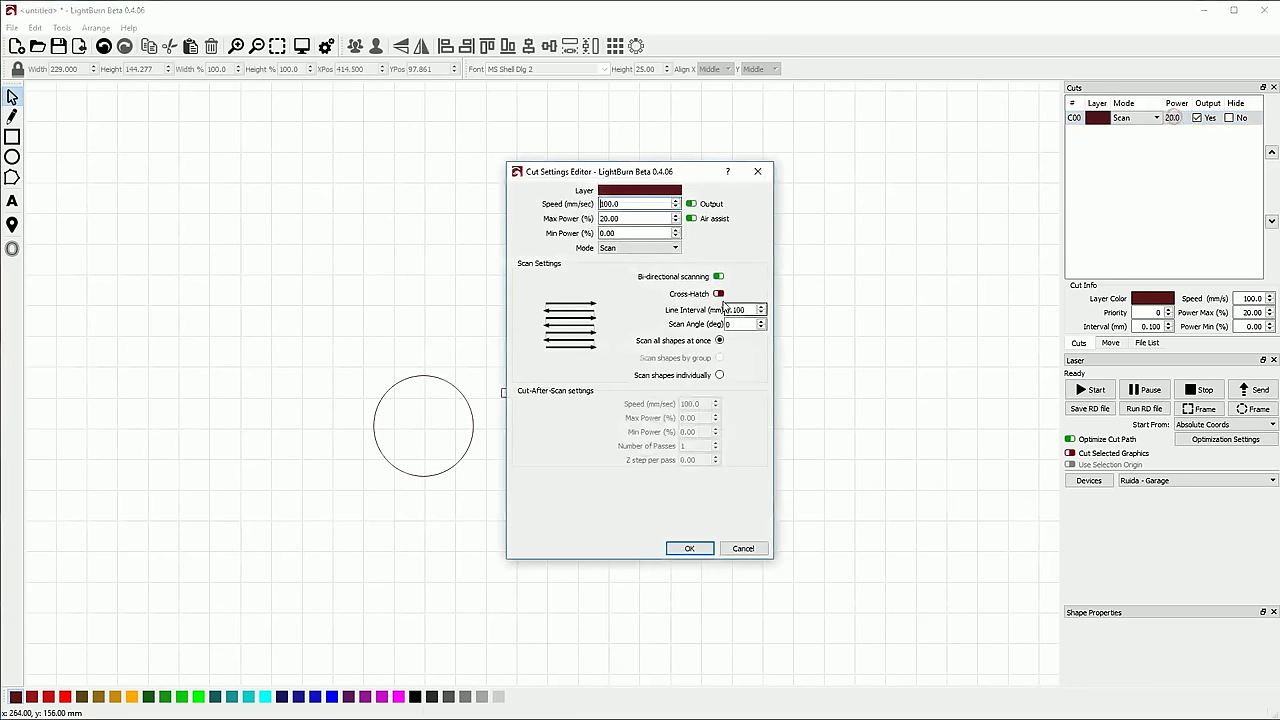
pyautogui.moveTo(639, 174); pyautogui.dragTo(878, 224)
pyautogui.click(876, 268)
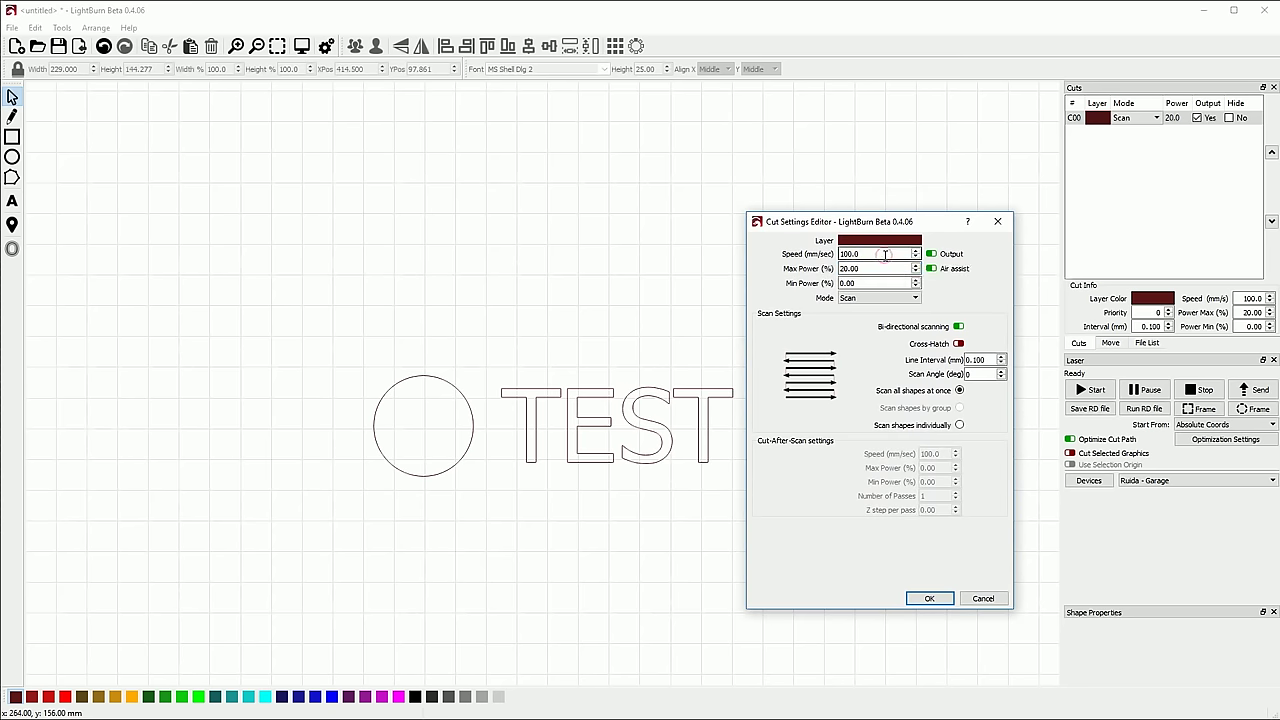
# Step: Set the Scan layer's speed to 100 mm/sec and max power to 40%, and apply the cut settings
pyautogui.doubleClick(885, 255)
pyautogui.press('Tab')
pyautogui.write('60')
pyautogui.write('0')
pyautogui.press('Tab')
pyautogui.hotkey('shift', 'Tab')
pyautogui.hotkey('shift', 'Tab')
pyautogui.write('100')
pyautogui.press('Tab')
pyautogui.write('2')
pyautogui.write('0')
pyautogui.press('Tab')
pyautogui.hotkey('shift', 'Tab')
pyautogui.hotkey('shift', 'Tab')
pyautogui.hotkey('shift', 'Tab')
pyautogui.press('Tab')
pyautogui.press('Tab')
pyautogui.click(930, 598)
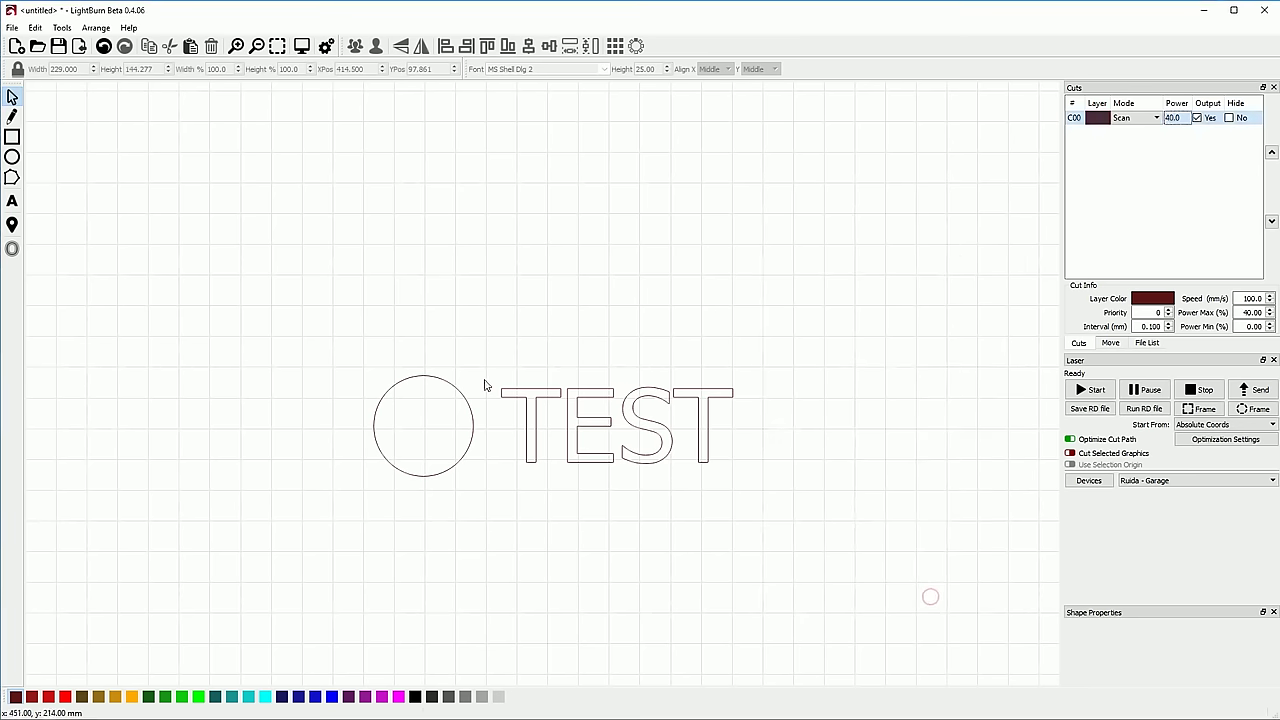
# Step: Select the TEST text, examine its scan lines up close in the preview, and close the preview
pyautogui.scroll(2, 572, 441)
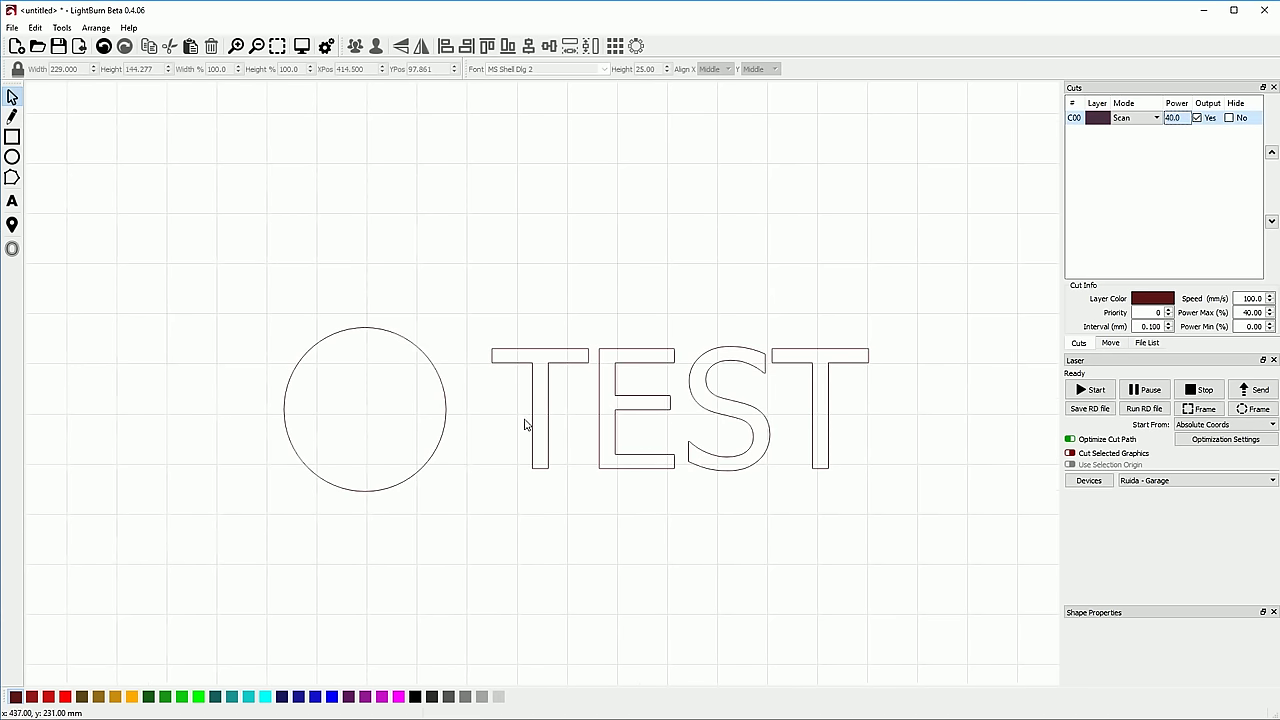
pyautogui.click(631, 362)
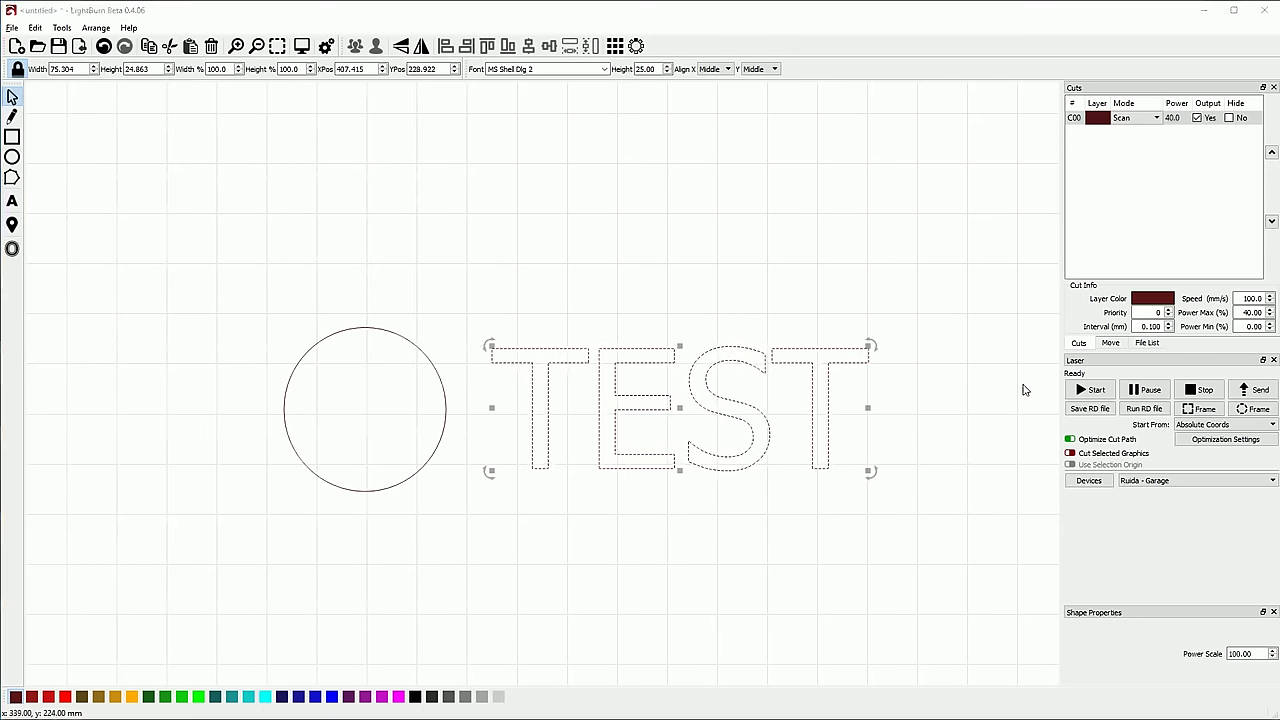
pyautogui.hotkey('alt', 'p')
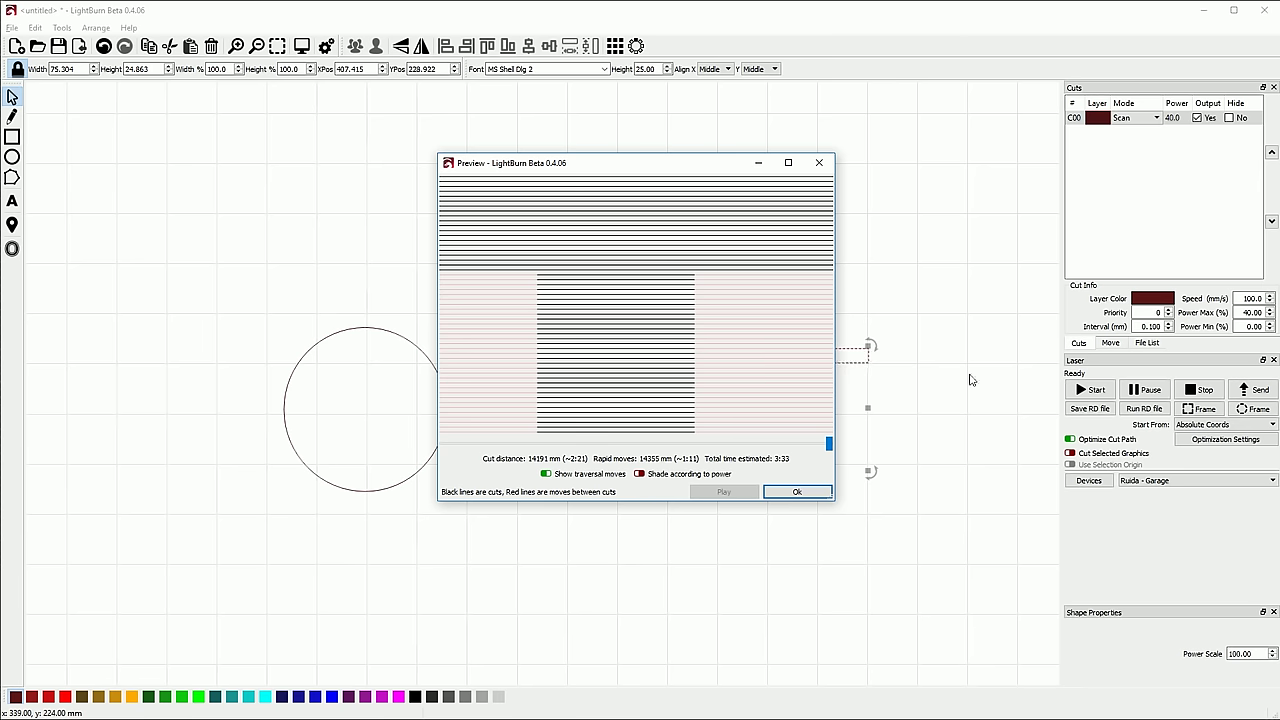
pyautogui.click(804, 493)
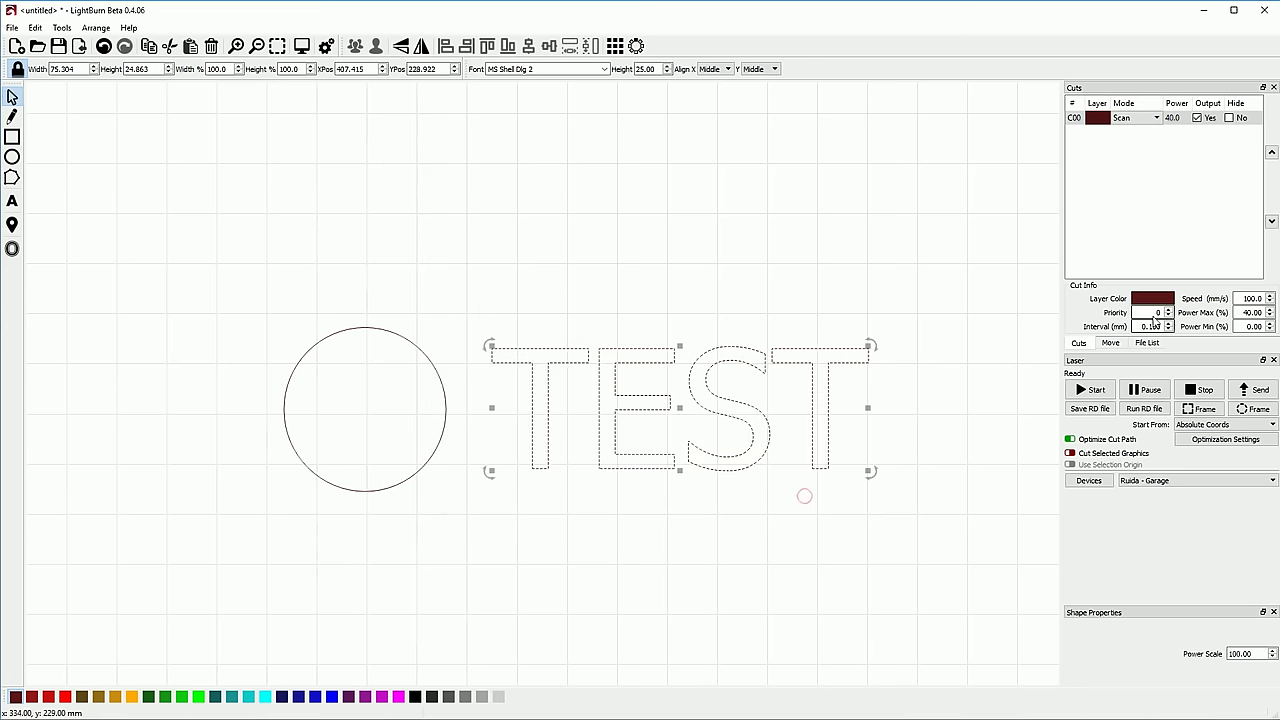
# Step: Set the layer's scan interval to 0.2 mm and examine the line spacing at the first T in the preview
pyautogui.write('0.2')
pyautogui.press('Tab')
pyautogui.hotkey('alt', 'p')
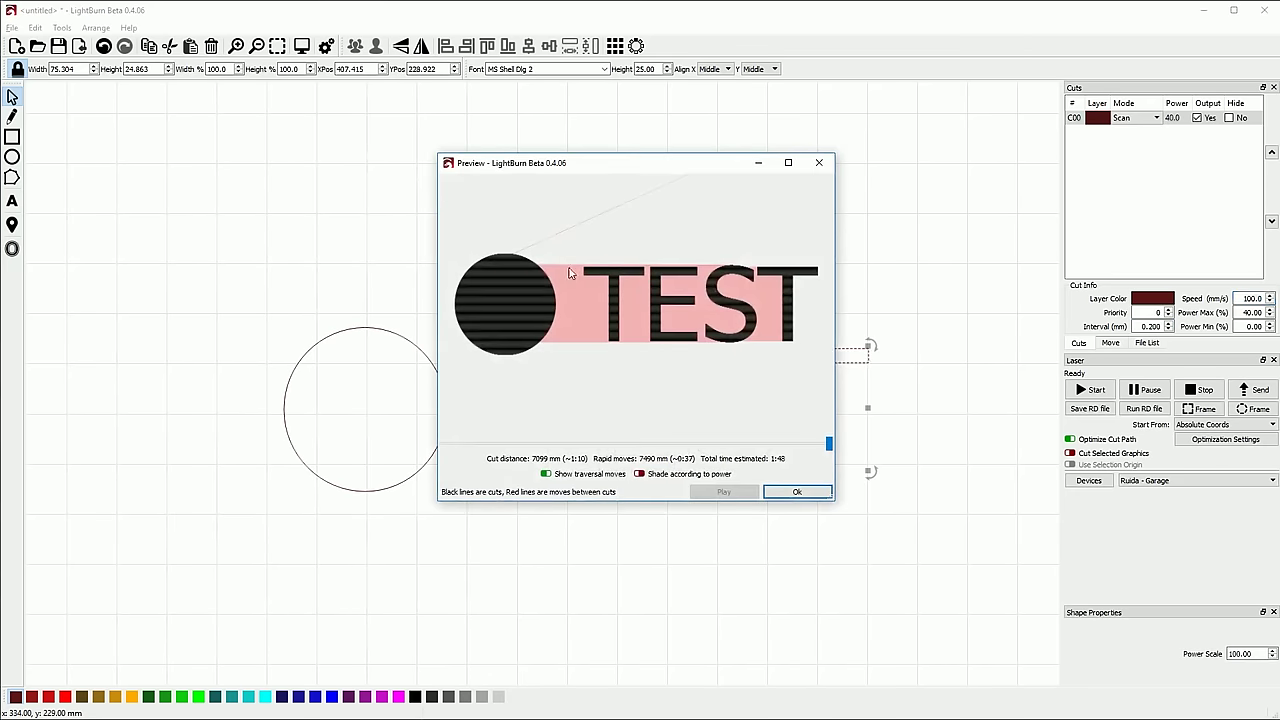
pyautogui.scroll(6, 570, 273)
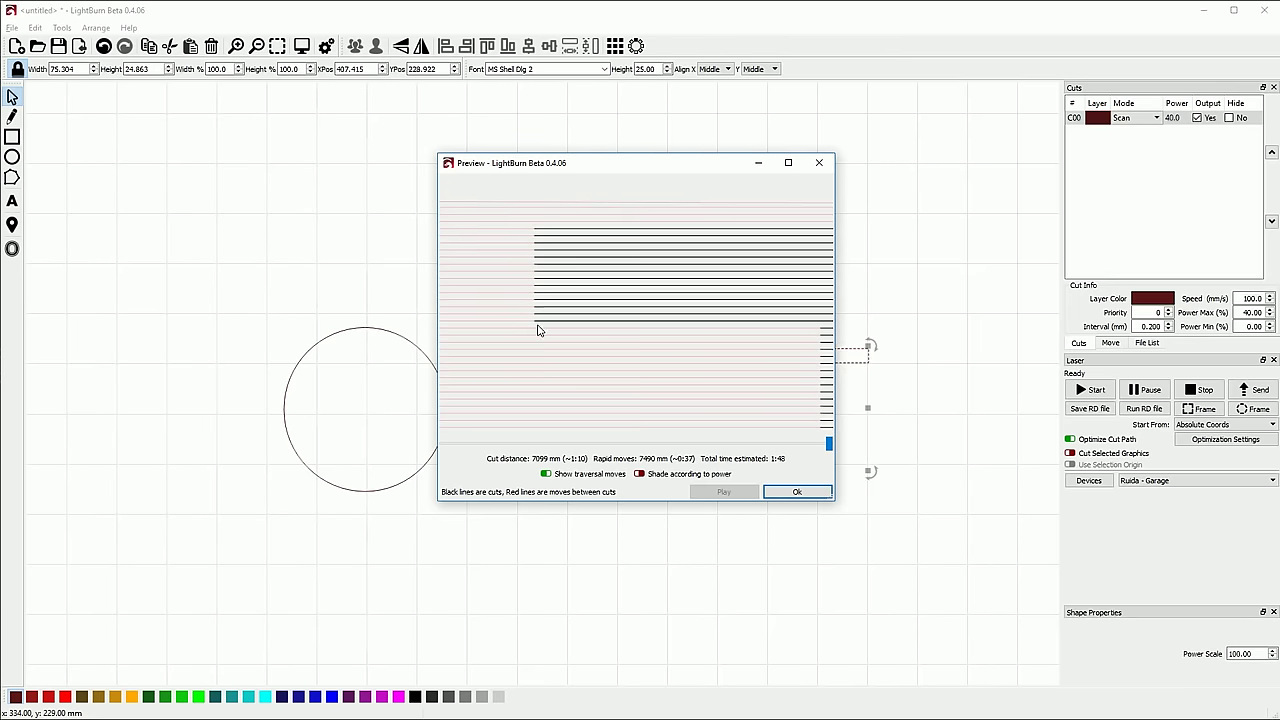
pyautogui.press('Escape')
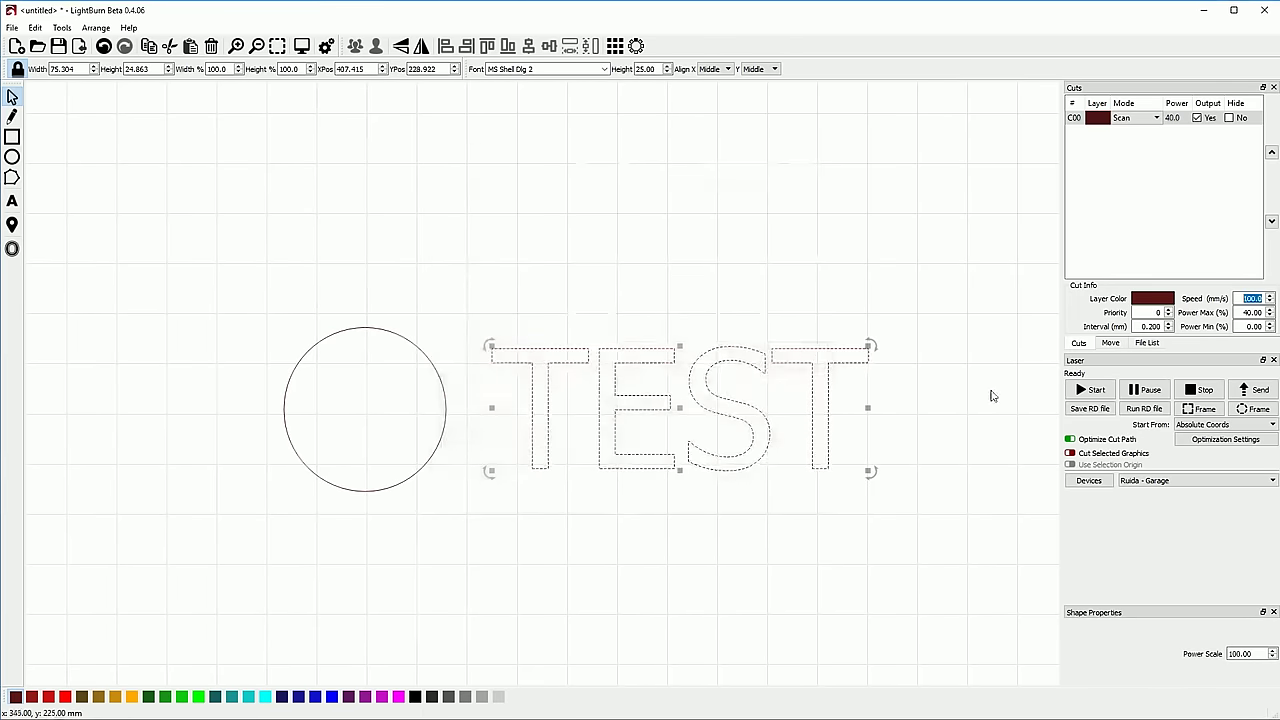
# Step: Set the scan interval back to 0.1 mm and examine the denser line spacing in the preview
pyautogui.click(1149, 326)
pyautogui.press('BackSpace')
pyautogui.write('1')
pyautogui.press('Tab')
pyautogui.hotkey('alt', 'p')
pyautogui.scroll(8, 576, 276)
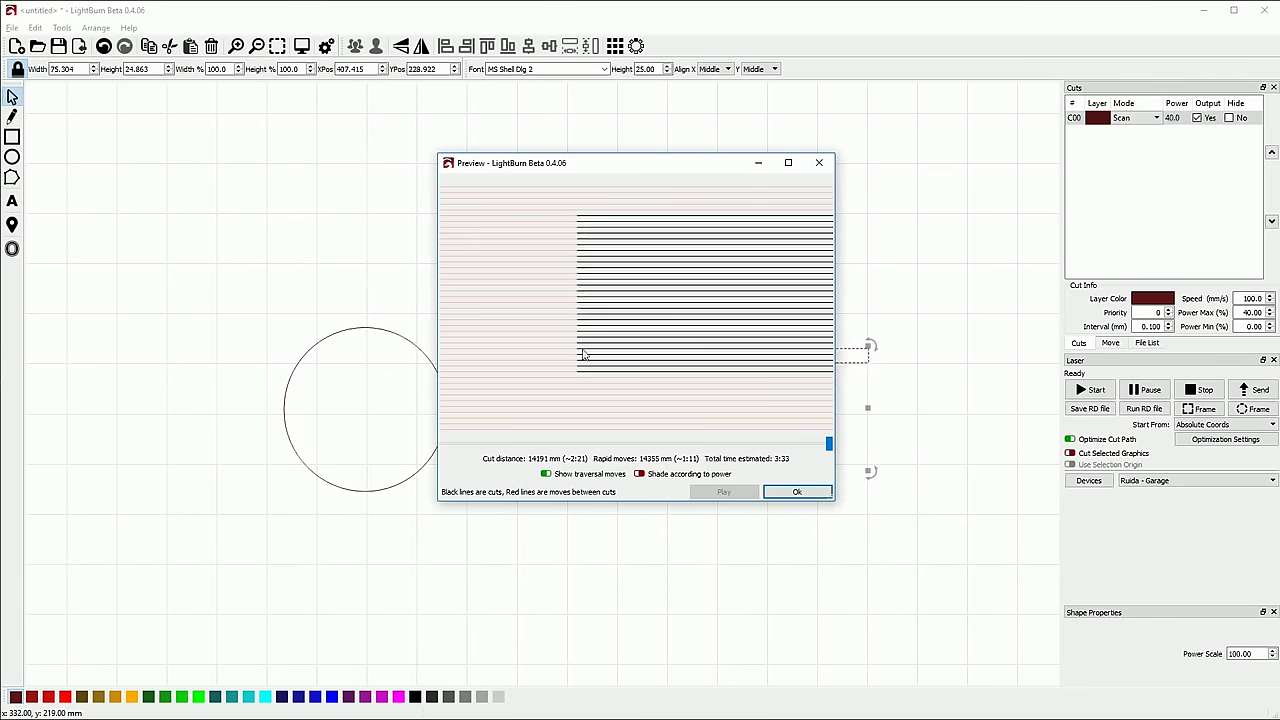
pyautogui.click(778, 491)
# Step: Set the scan interval to 1 mm and examine the coarse lines of the circle and letters in the preview
pyautogui.doubleClick(1152, 326)
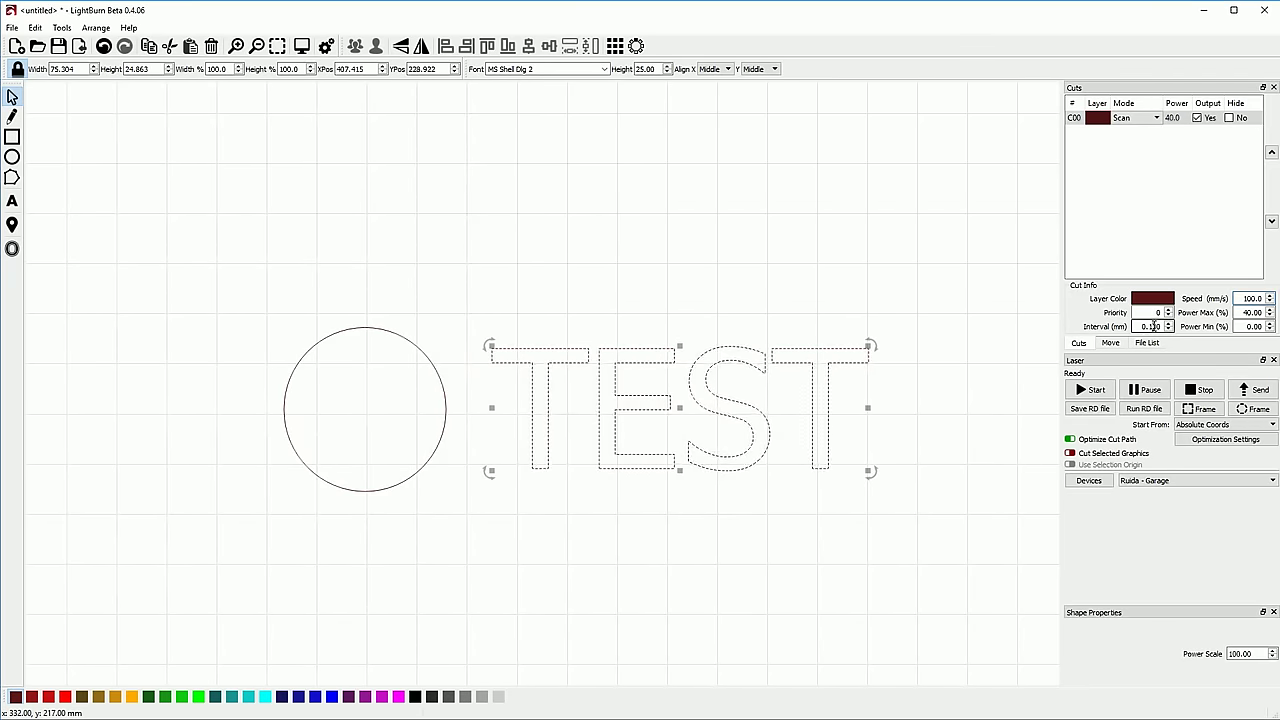
pyautogui.write('1')
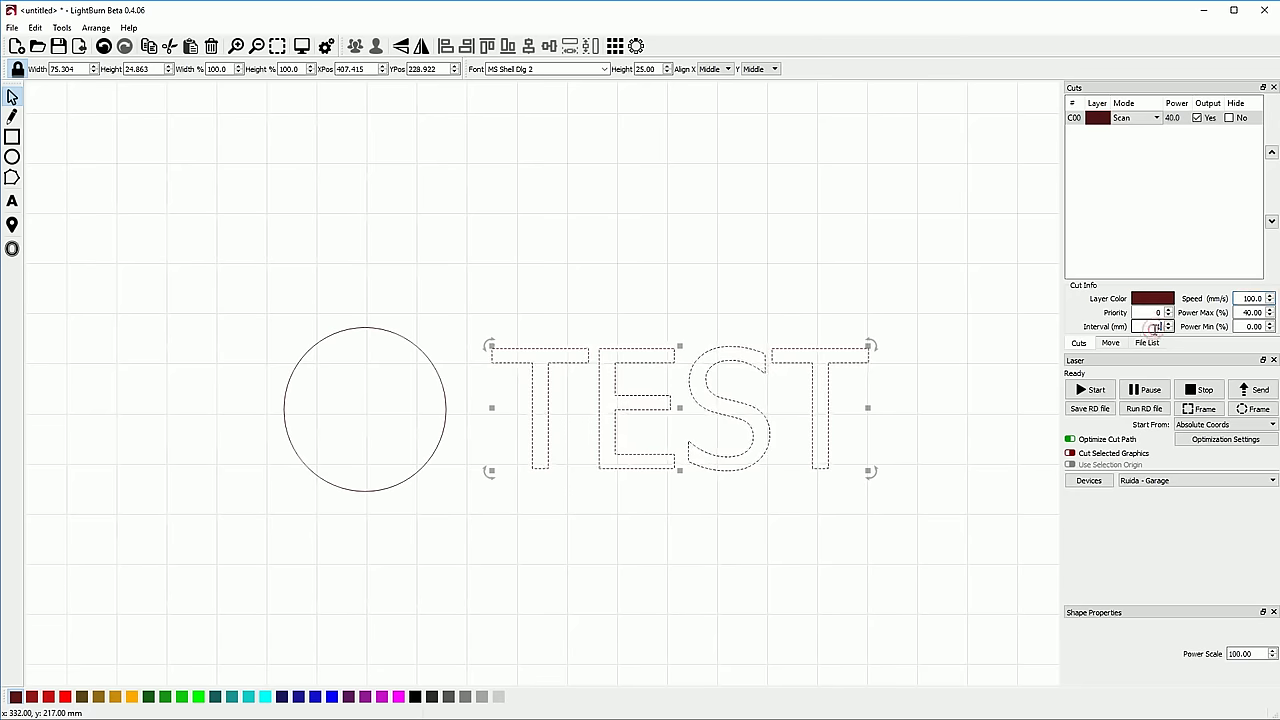
pyautogui.press('Tab')
pyautogui.hotkey('alt', 'p')
pyautogui.scroll(2, 676, 268)
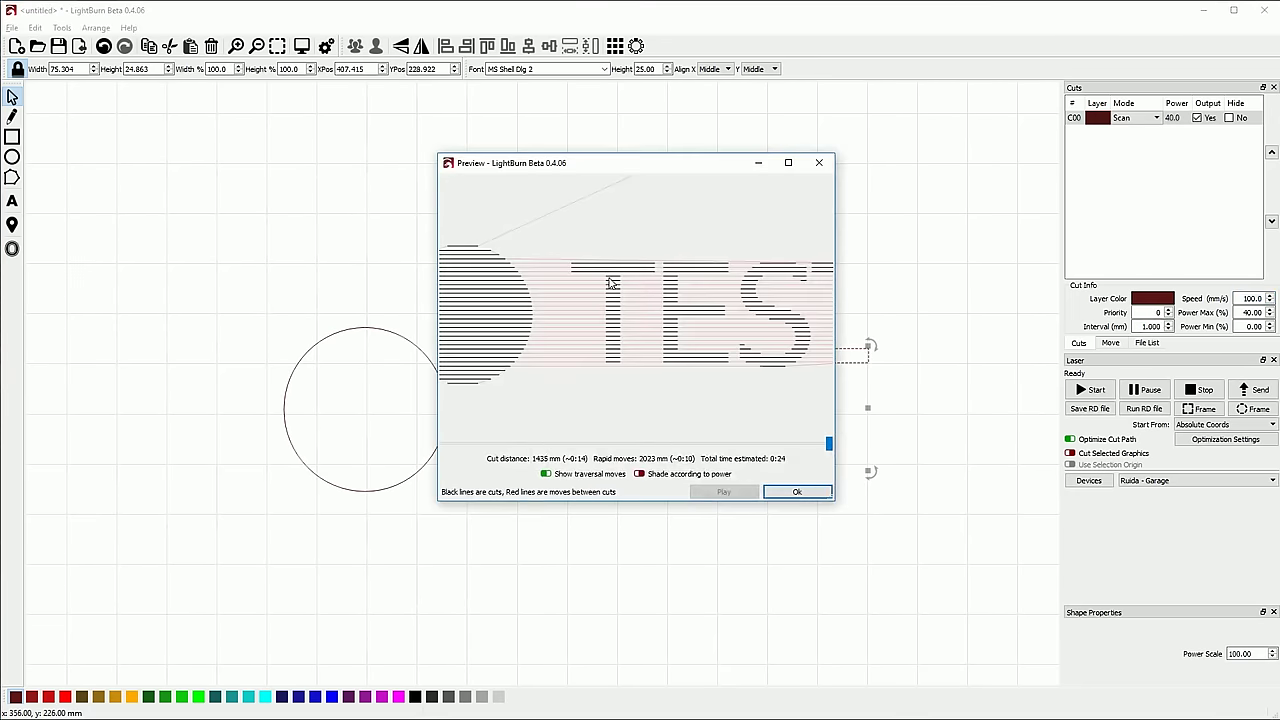
pyautogui.scroll(3, 577, 268)
pyautogui.scroll(-3, 571, 268)
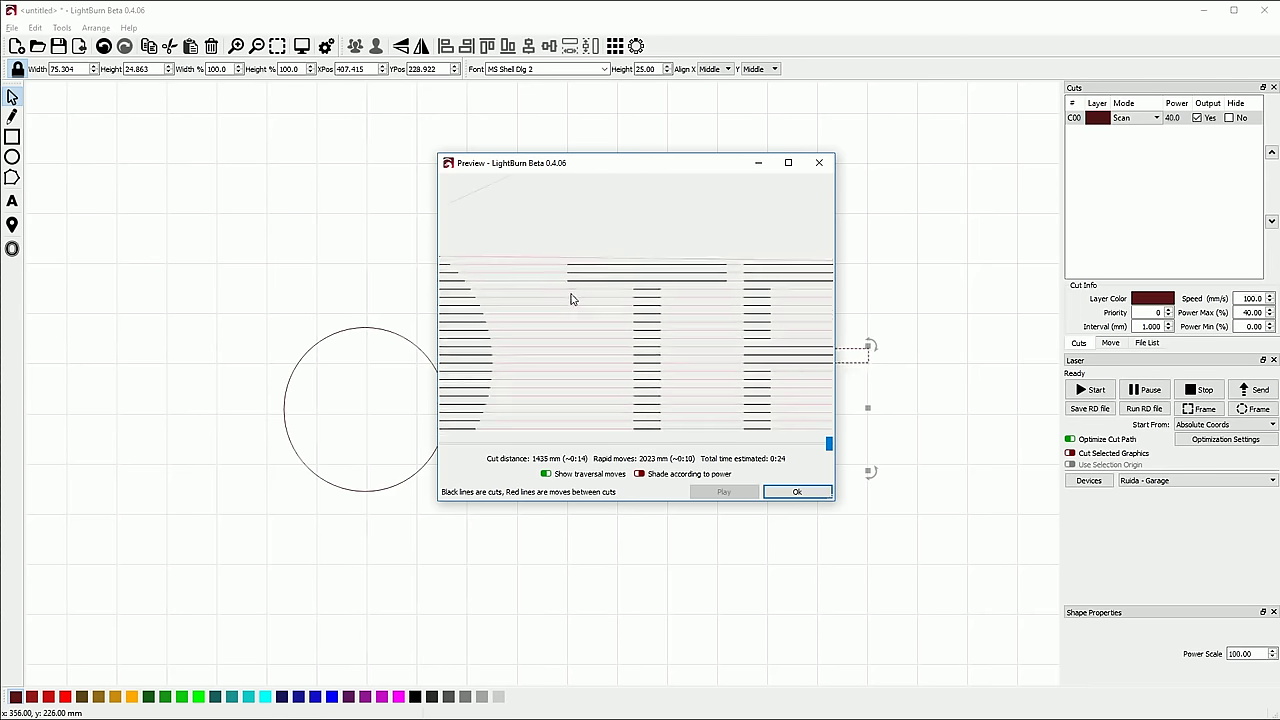
pyautogui.click(798, 490)
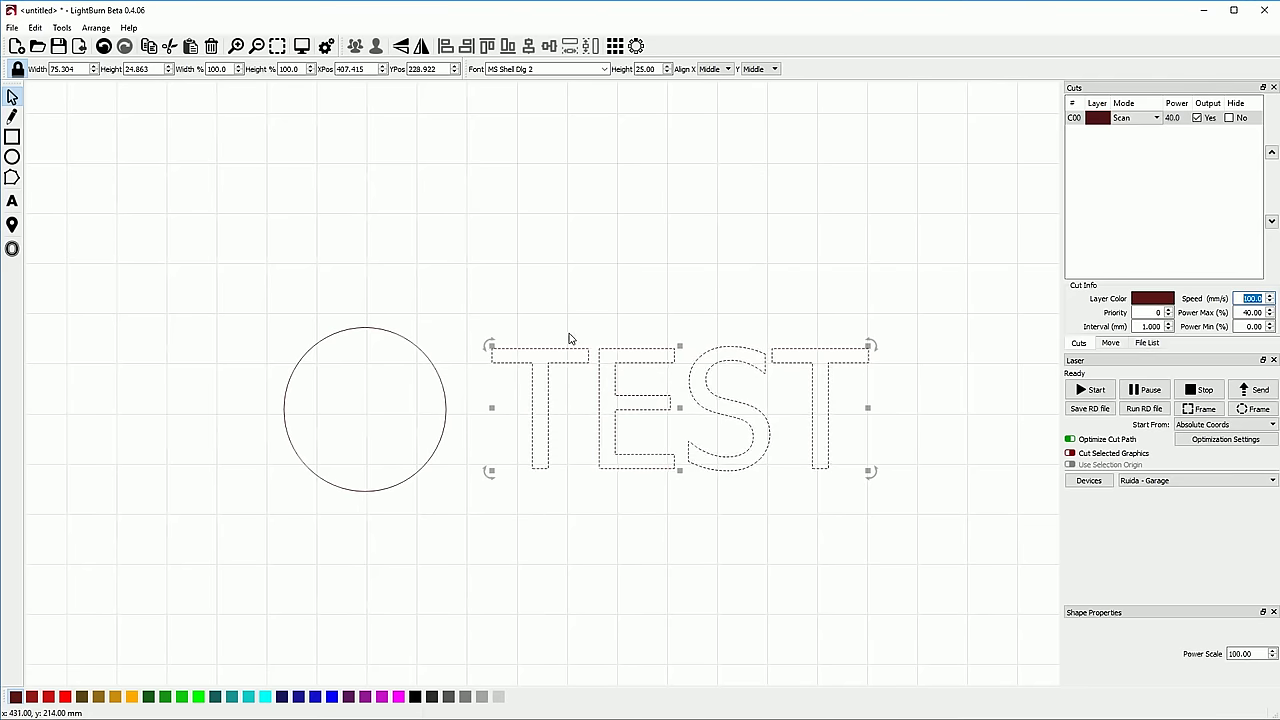
# Step: Return the layer's scan interval to 0.1 mm
pyautogui.click(1140, 326)
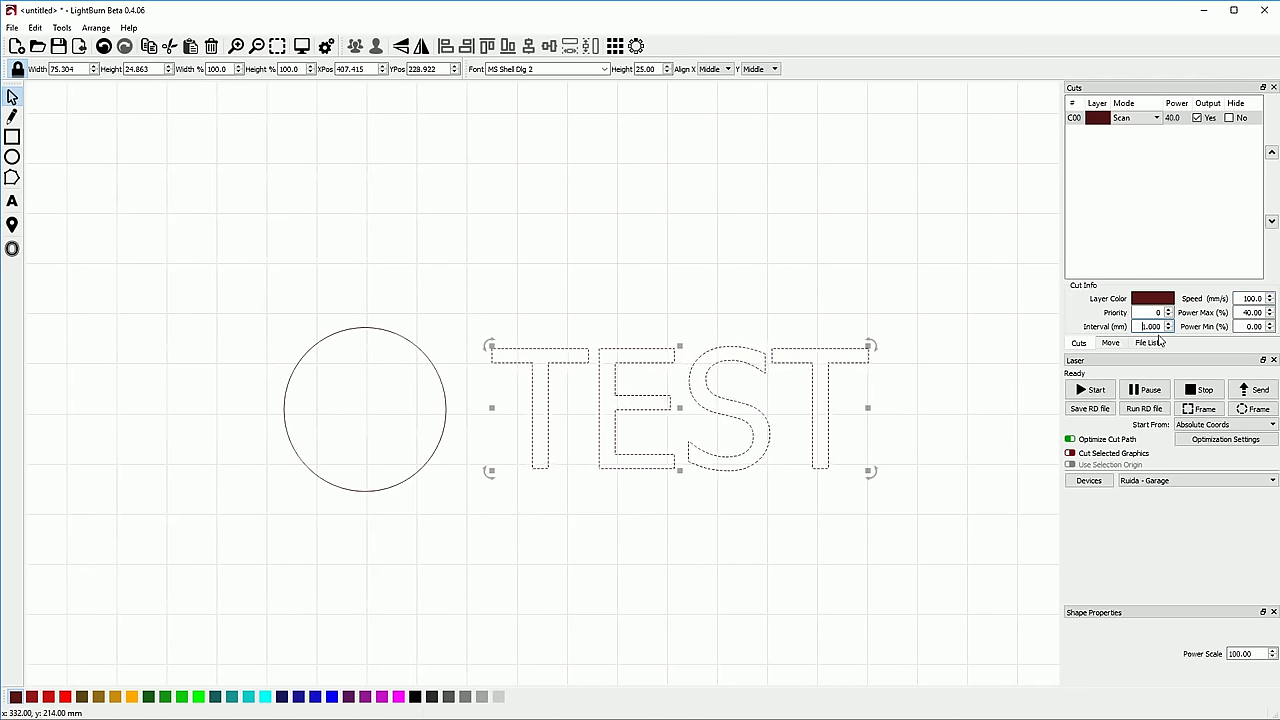
pyautogui.write('0.10')
pyautogui.press('Tab')
# Step: Set the scan interval to 1 mm again and examine how the lines form the curves of the letter S
pyautogui.scroll(4, 738, 364)
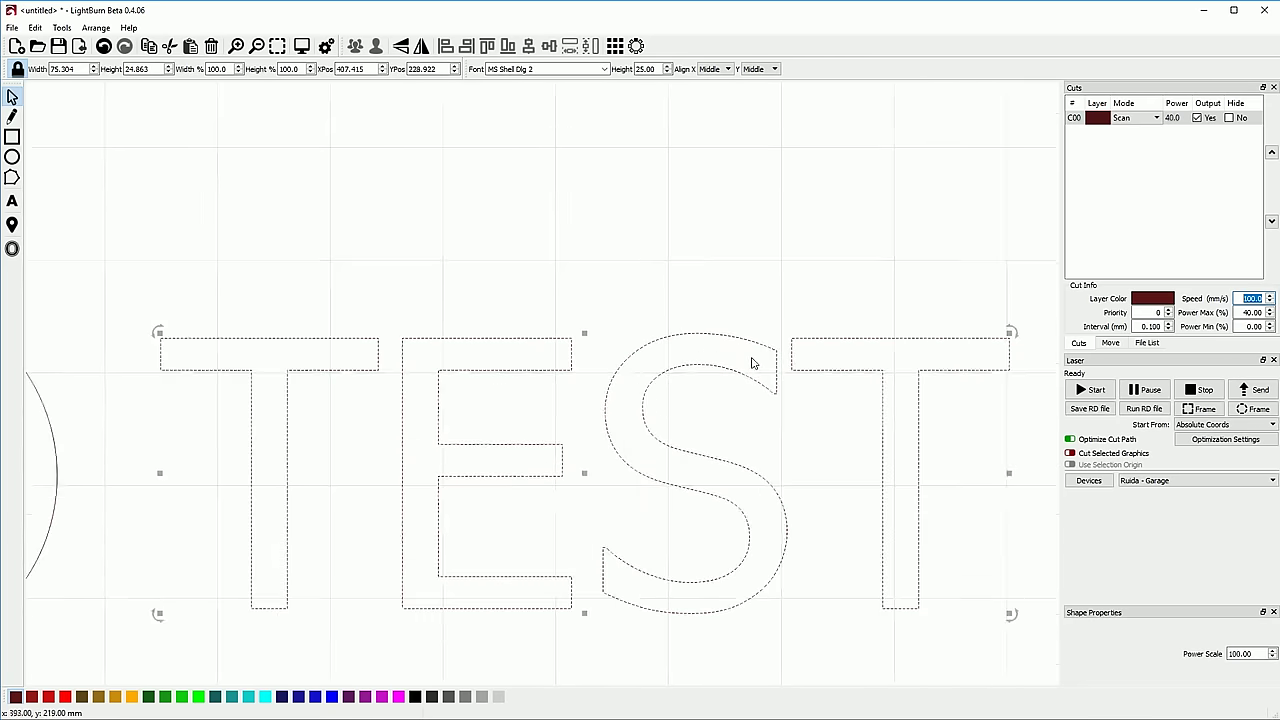
pyautogui.click(1150, 326)
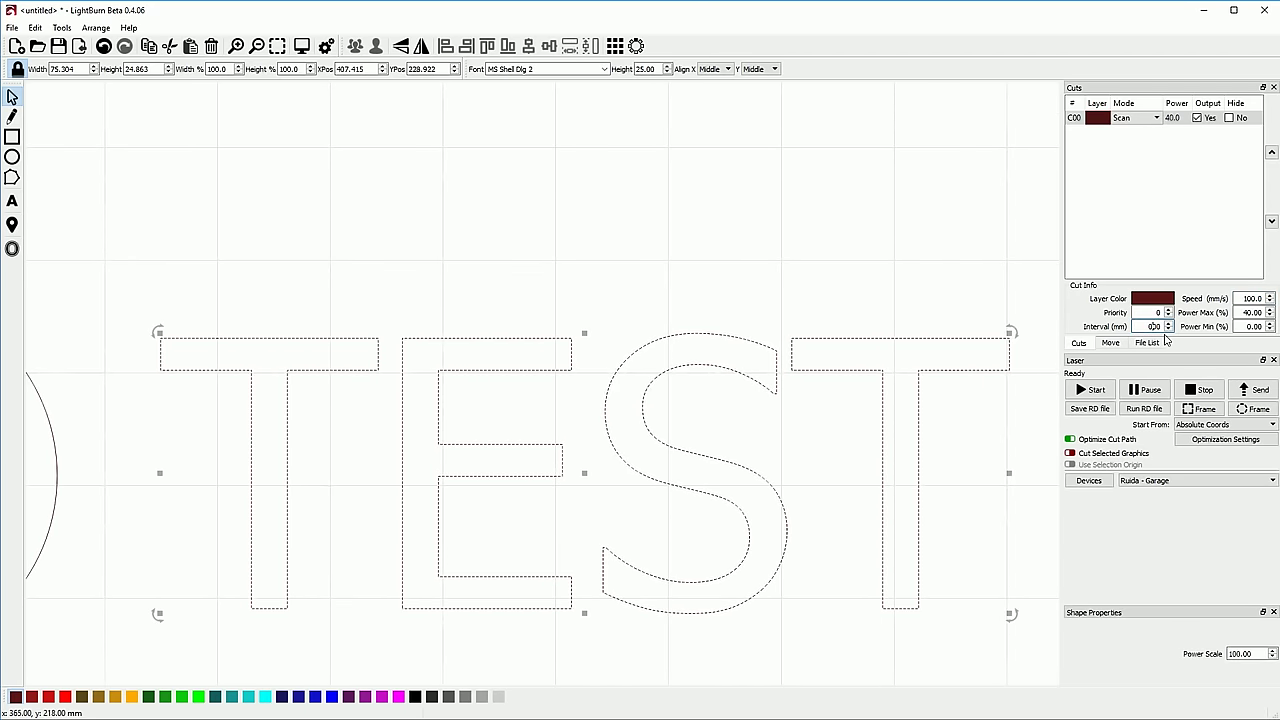
pyautogui.press('Tab')
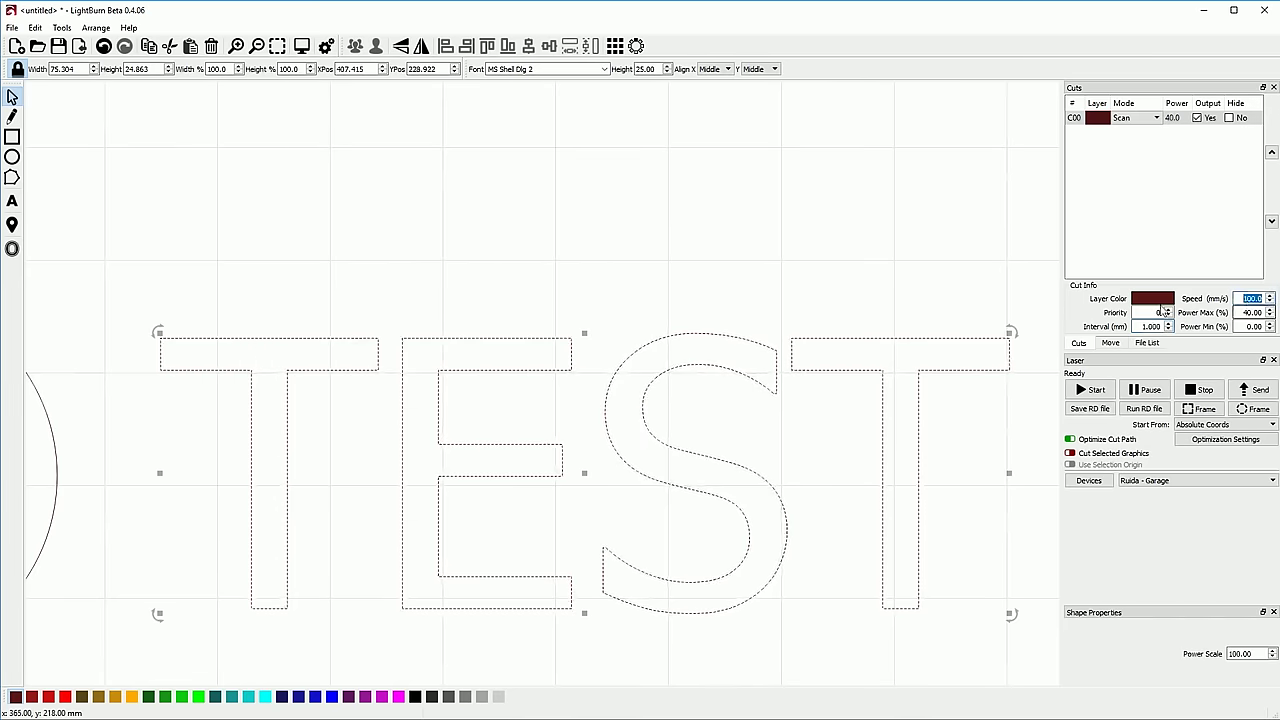
pyautogui.hotkey('alt', 'p')
pyautogui.scroll(5, 642, 258)
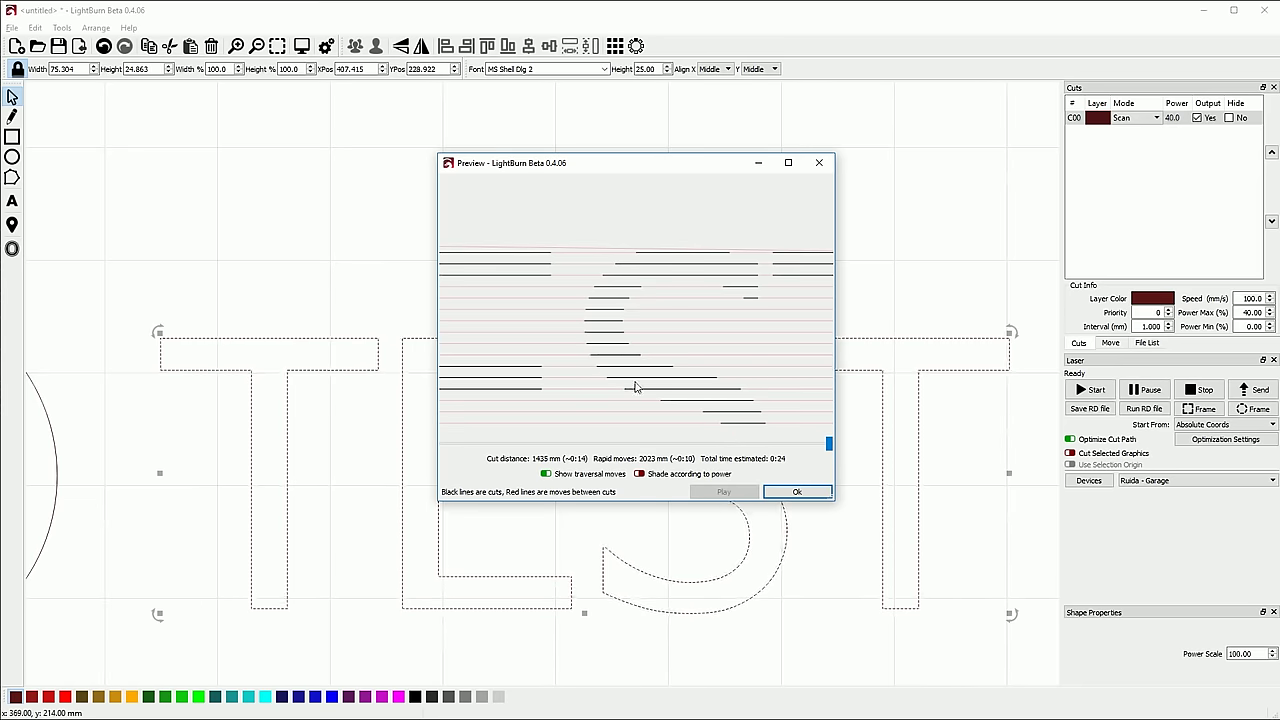
pyautogui.click(819, 162)
# Step: Set the scan interval to 0.5 mm and examine the curve detail of the letter S in the preview
pyautogui.click(1150, 326)
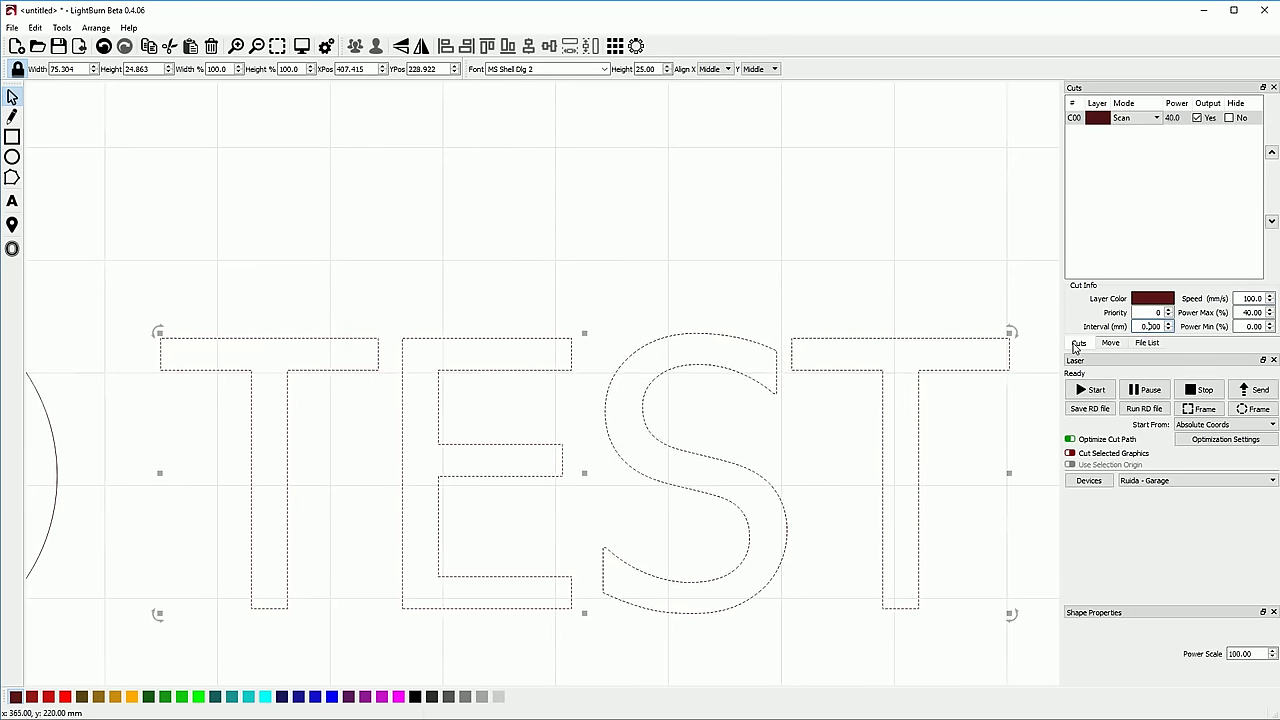
pyautogui.press('Tab')
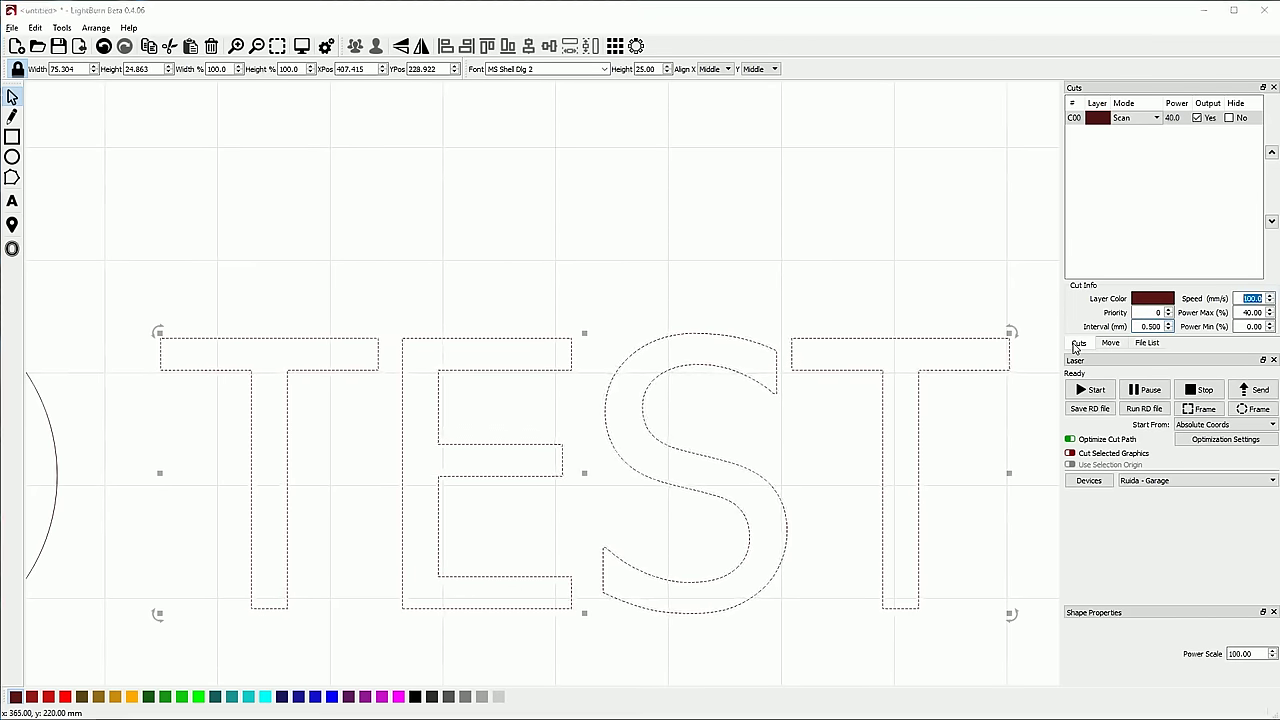
pyautogui.hotkey('alt', 'p')
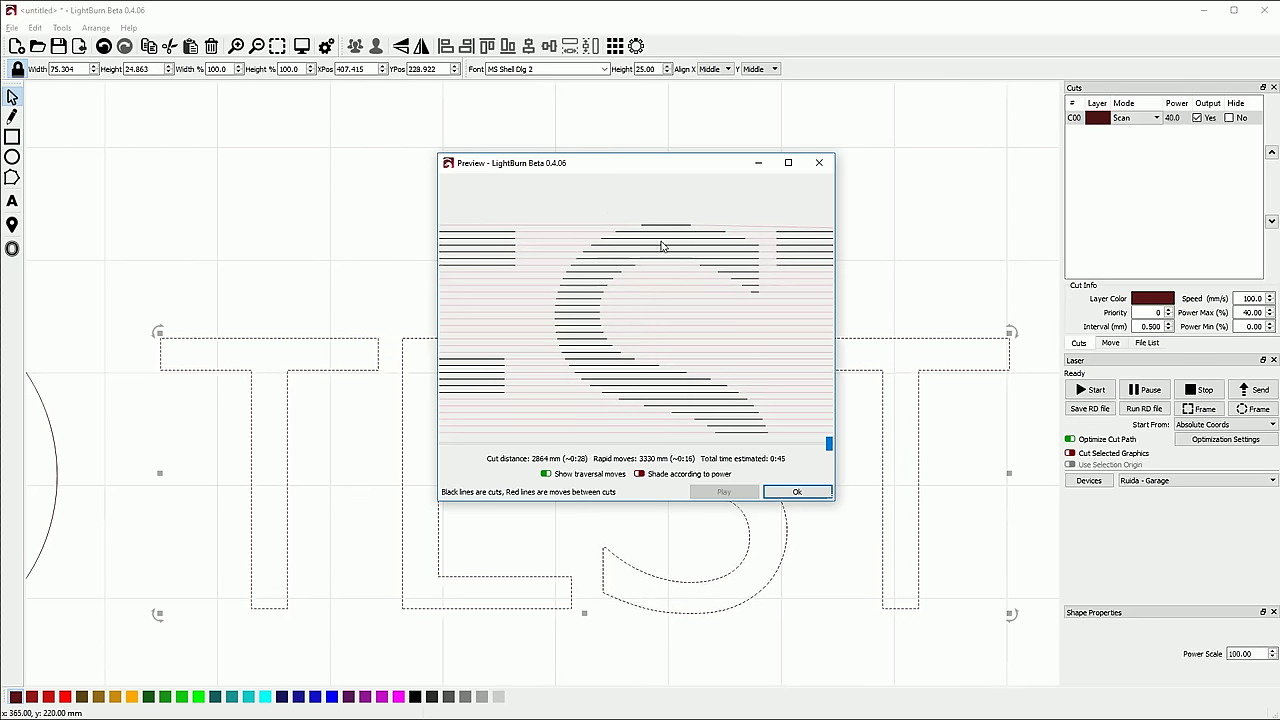
pyautogui.press('Escape')
# Step: Set the scan interval to 0.1 mm and examine the curve detail of the letter S in a refreshed preview
pyautogui.hotkey('shift', 'Tab')
pyautogui.write('0.1')
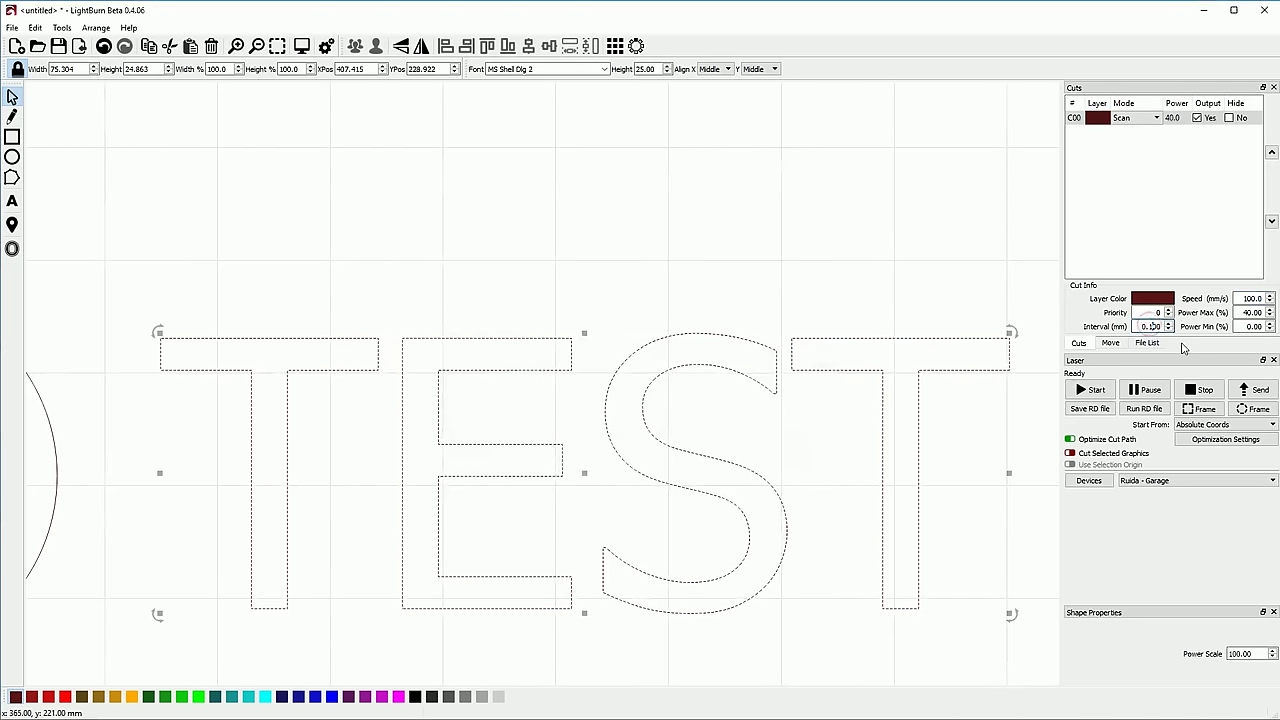
pyautogui.hotkey('alt', 'p')
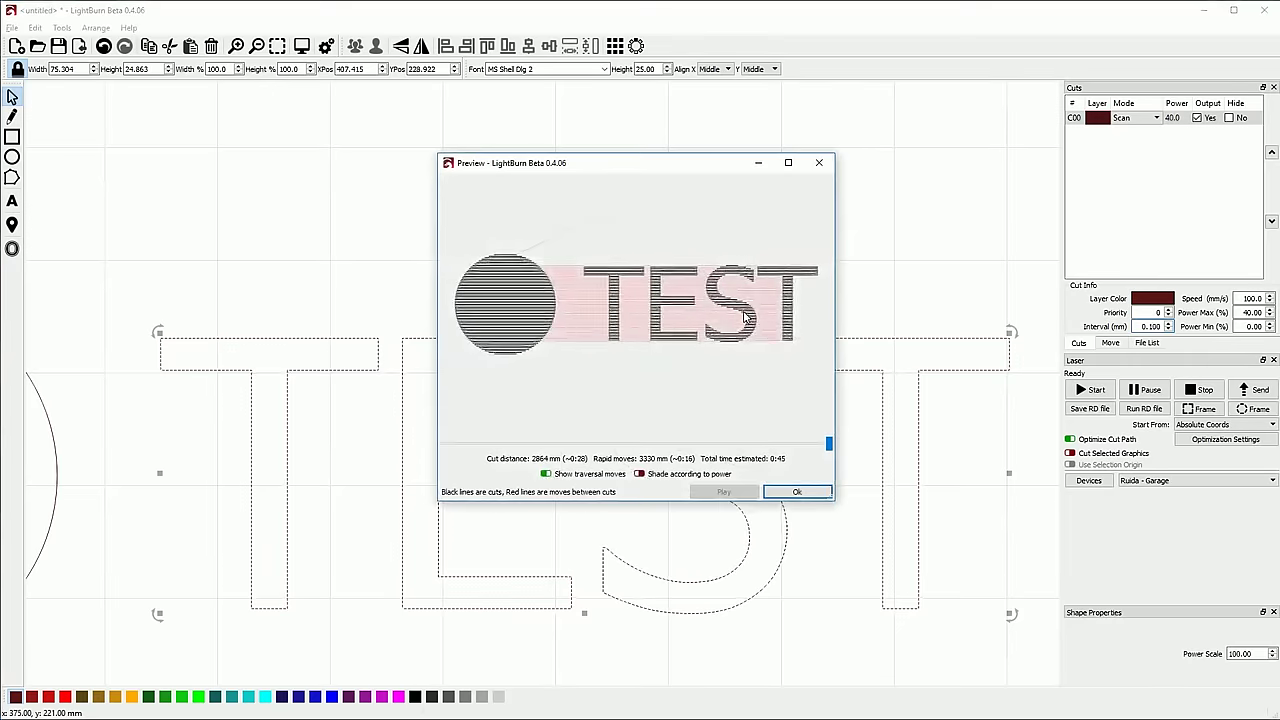
pyautogui.scroll(-3, 785, 405)
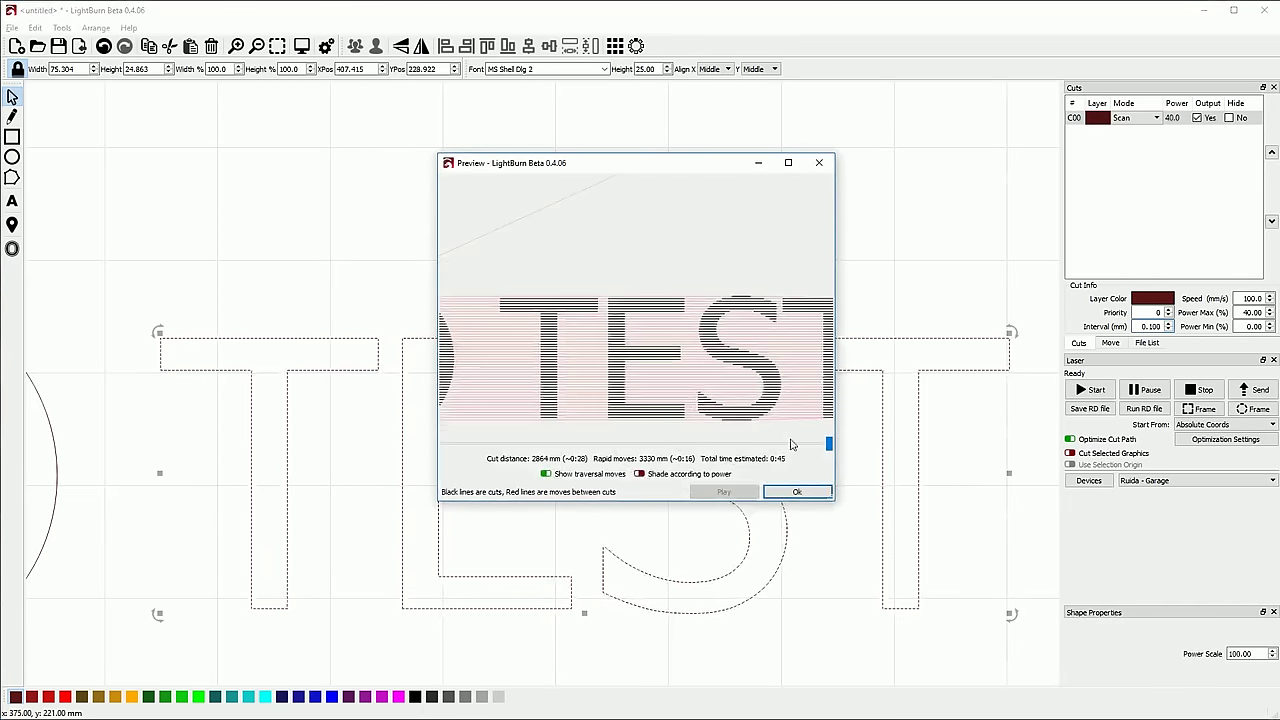
pyautogui.click(794, 493)
pyautogui.hotkey('alt', 'p')
pyautogui.scroll(3, 794, 290)
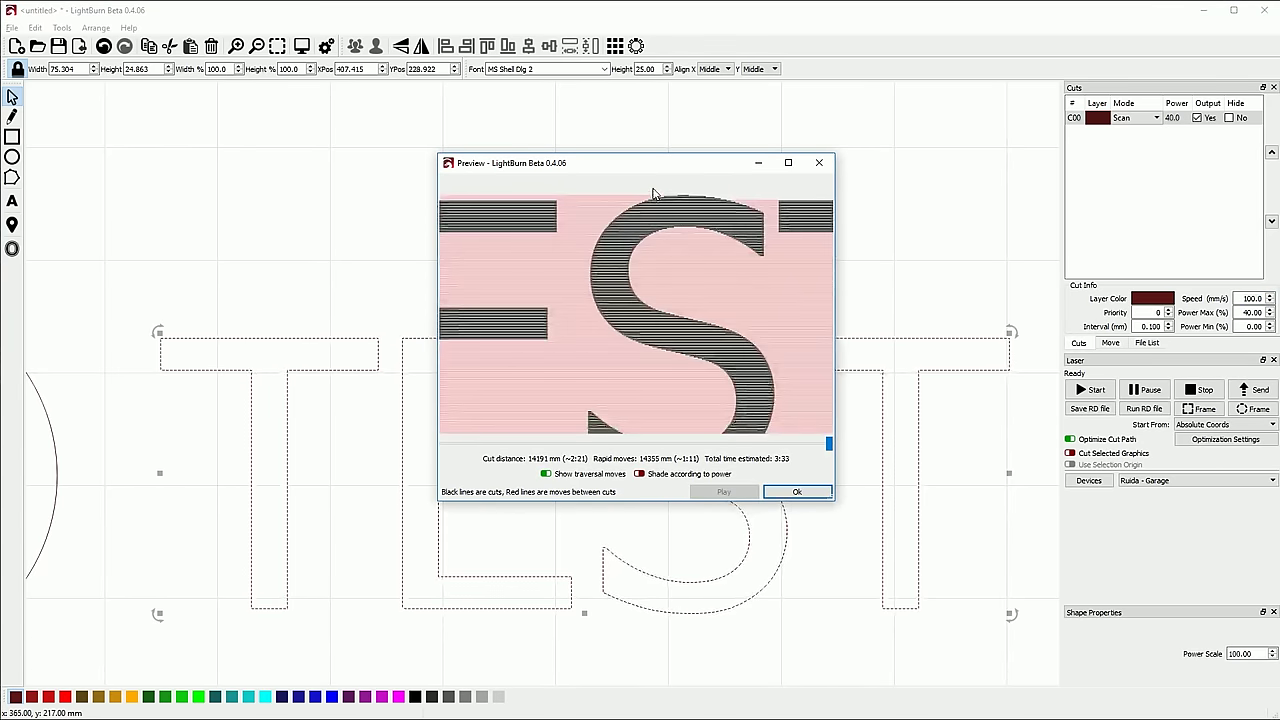
pyautogui.scroll(2, 592, 250)
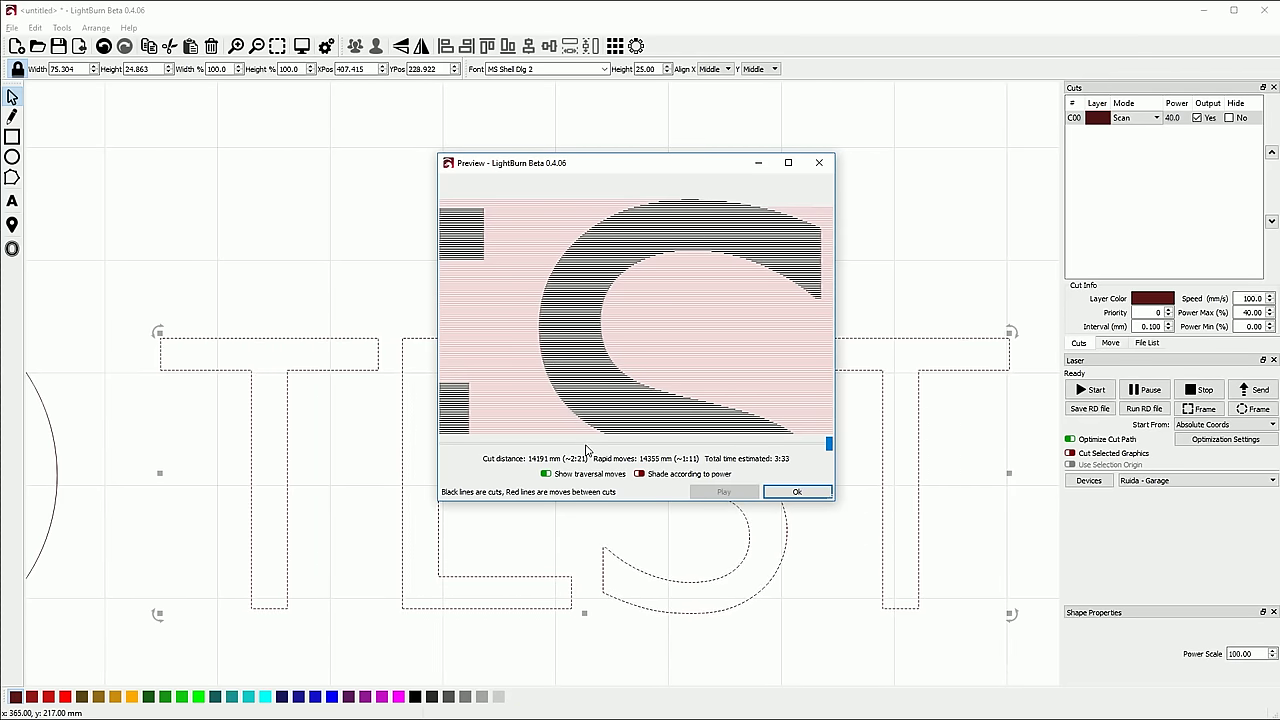
# Step: Close the preview and switch the C00 layer holding the circle and text from Scan to Cut mode
pyautogui.scroll(-2, 680, 257)
pyautogui.press('Escape')
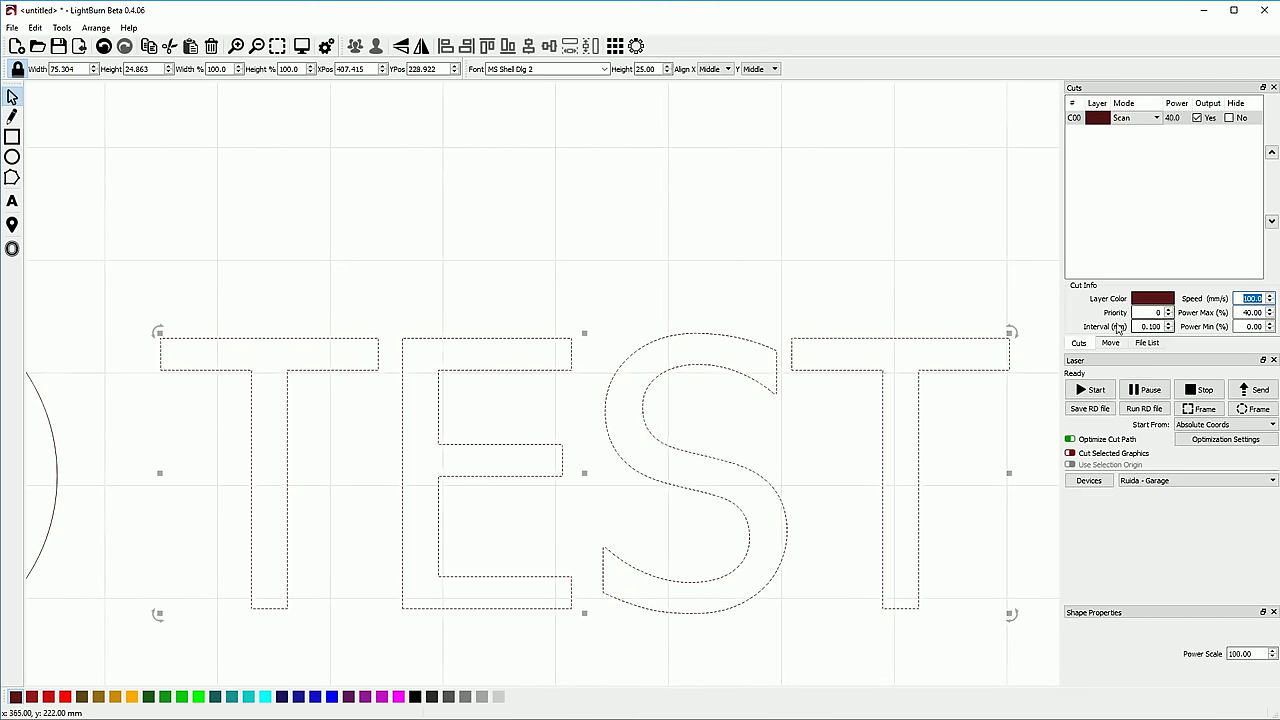
pyautogui.scroll(-2, 880, 312)
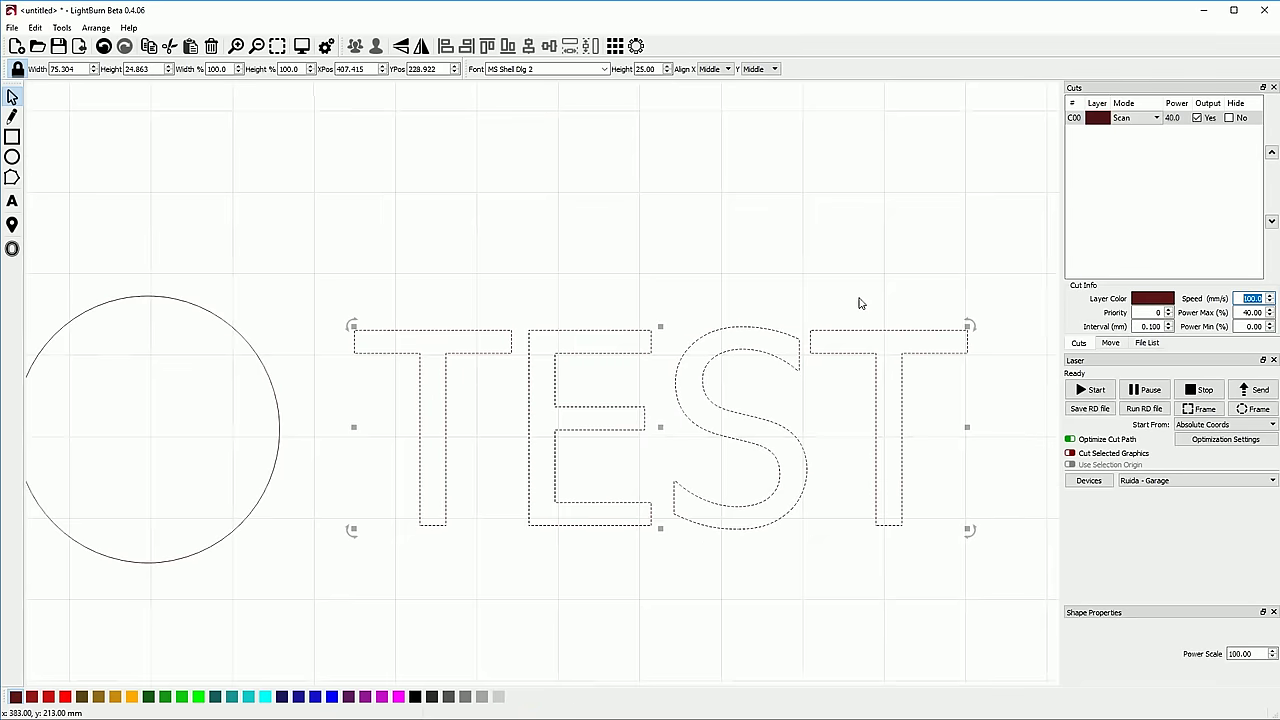
pyautogui.click(1126, 118)
pyautogui.click(1128, 118)
pyautogui.click(1128, 118)
pyautogui.click(1128, 118)
pyautogui.click(1120, 129)
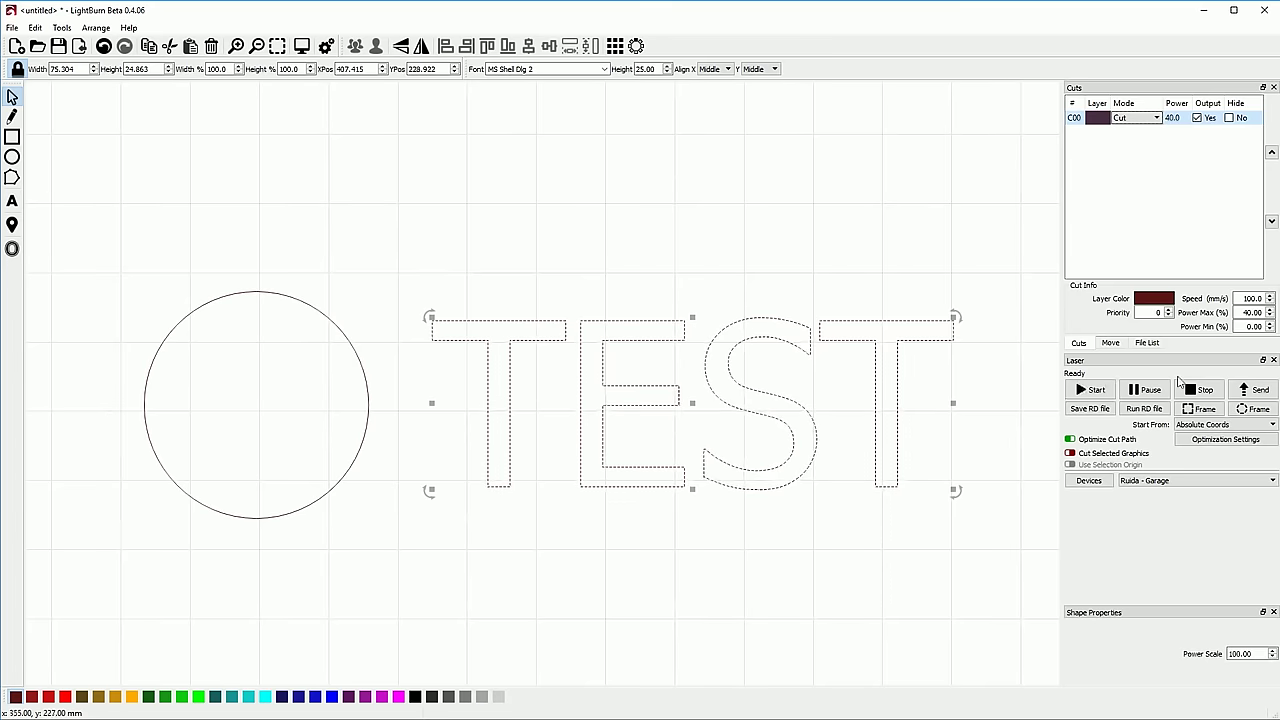
# Step: Set the Cut layer's maximum power to 20% and deselect the text, keeping the layer in Cut mode
pyautogui.click(1252, 312)
pyautogui.write('20')
pyautogui.click(1120, 133)
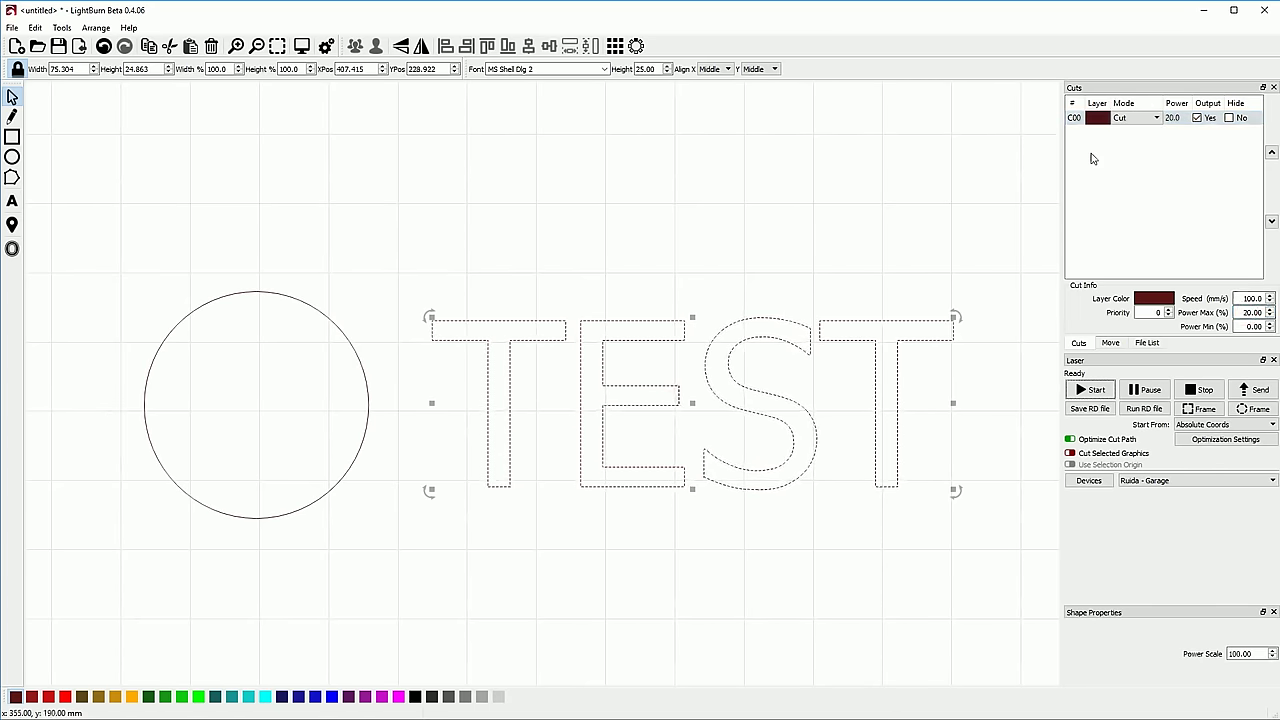
pyautogui.click(781, 268)
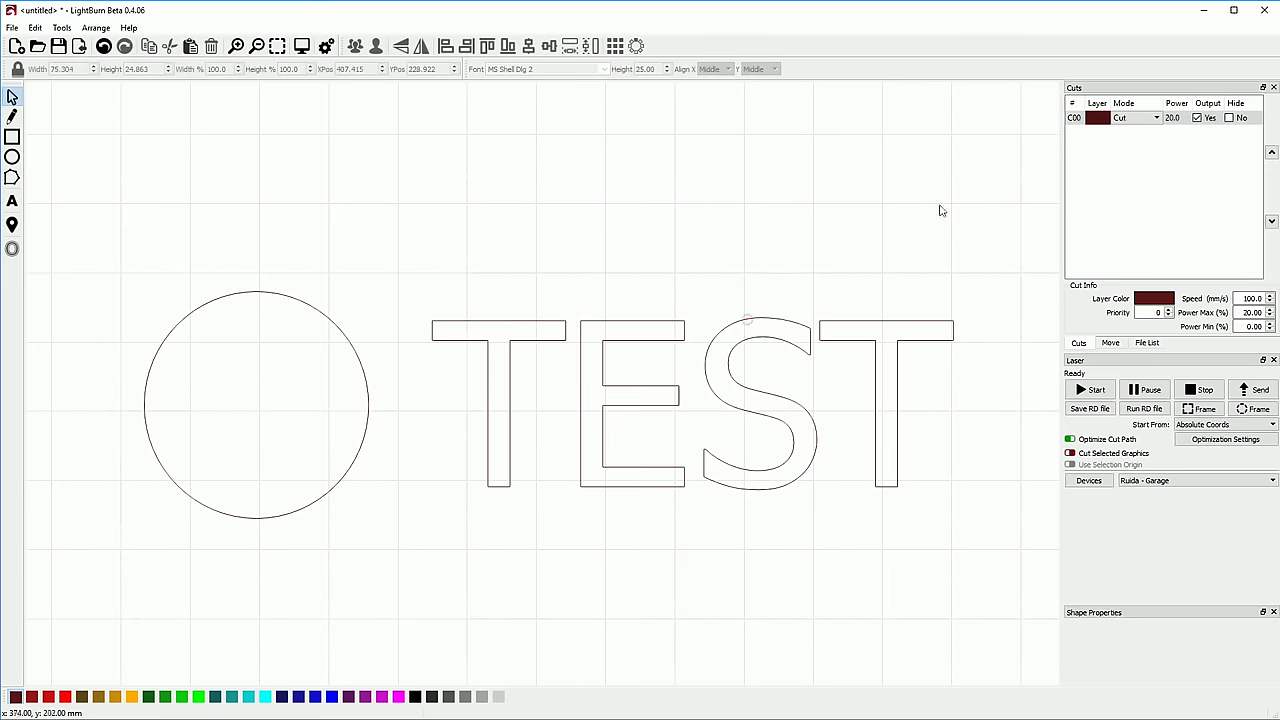
pyautogui.click(1133, 120)
pyautogui.click(1135, 121)
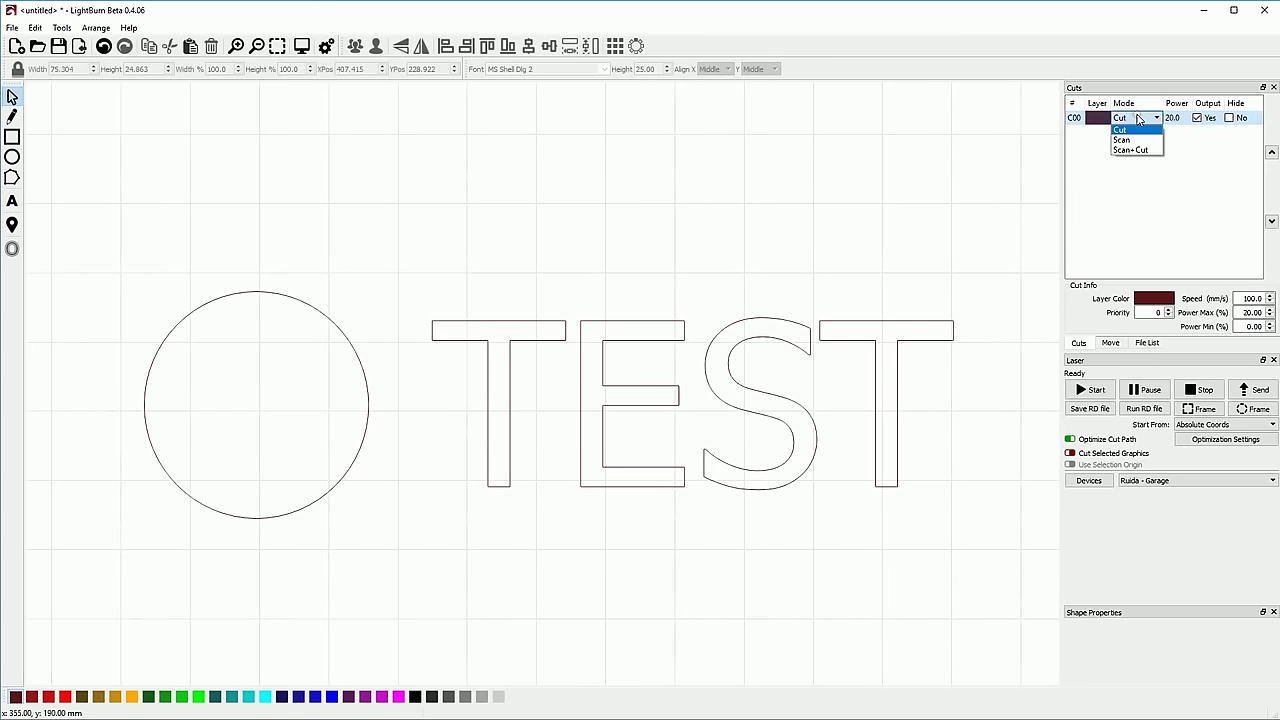
pyautogui.click(1125, 131)
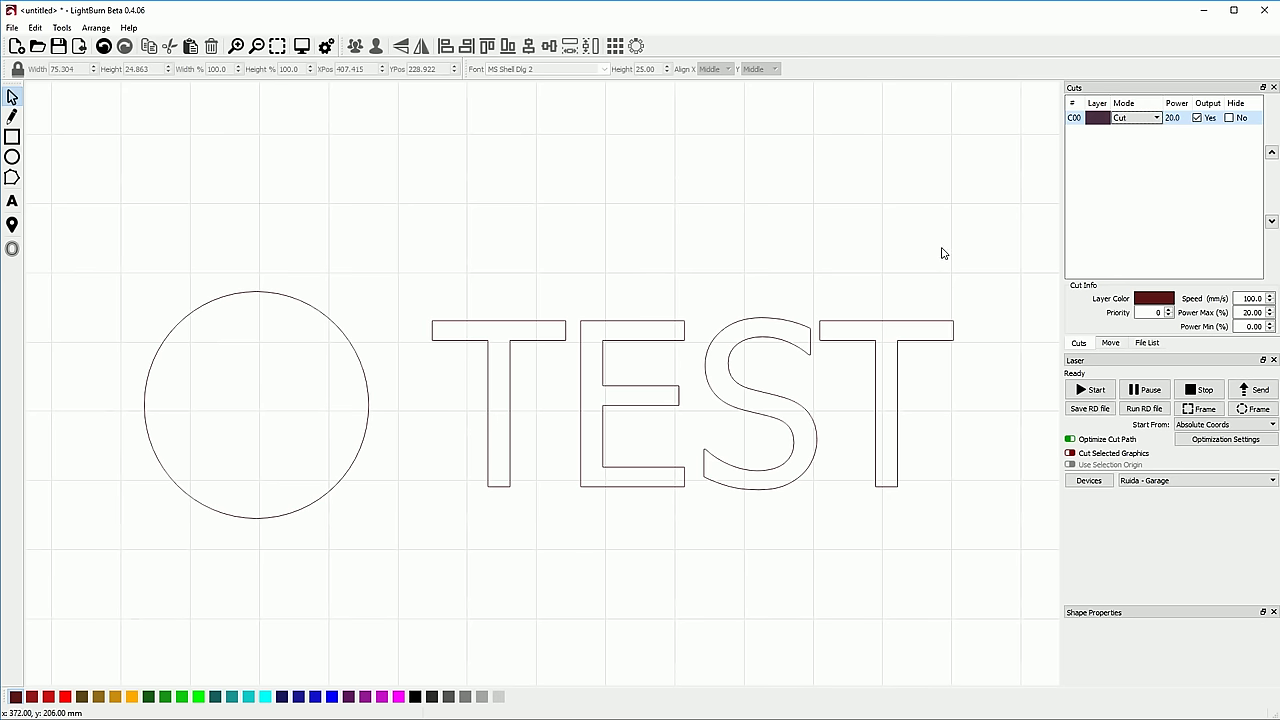
# Step: Preview the cut paths of the circle and TEST text, then close the preview
pyautogui.hotkey('alt', 'p')
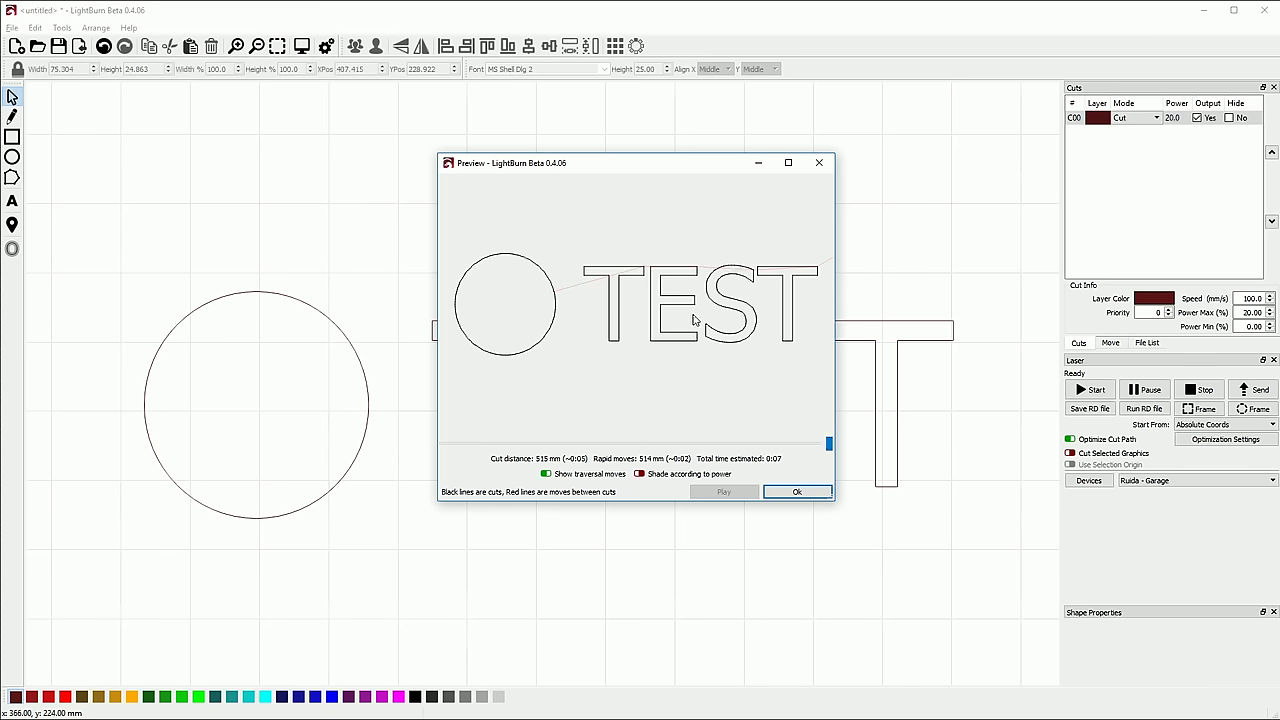
pyautogui.moveTo(824, 441)
pyautogui.mouseDown()
pyautogui.moveTo(434, 446)
pyautogui.moveTo(834, 443)
pyautogui.mouseUp()
pyautogui.click(796, 490)
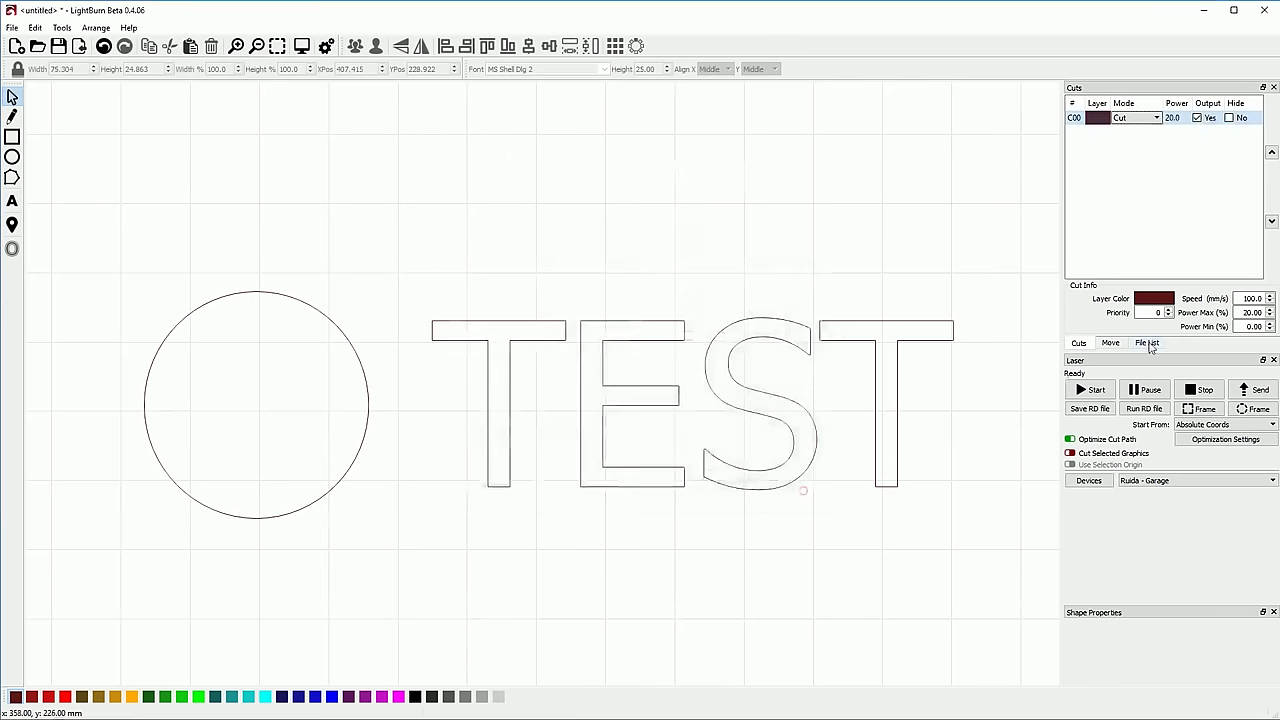
pyautogui.click(1158, 118)
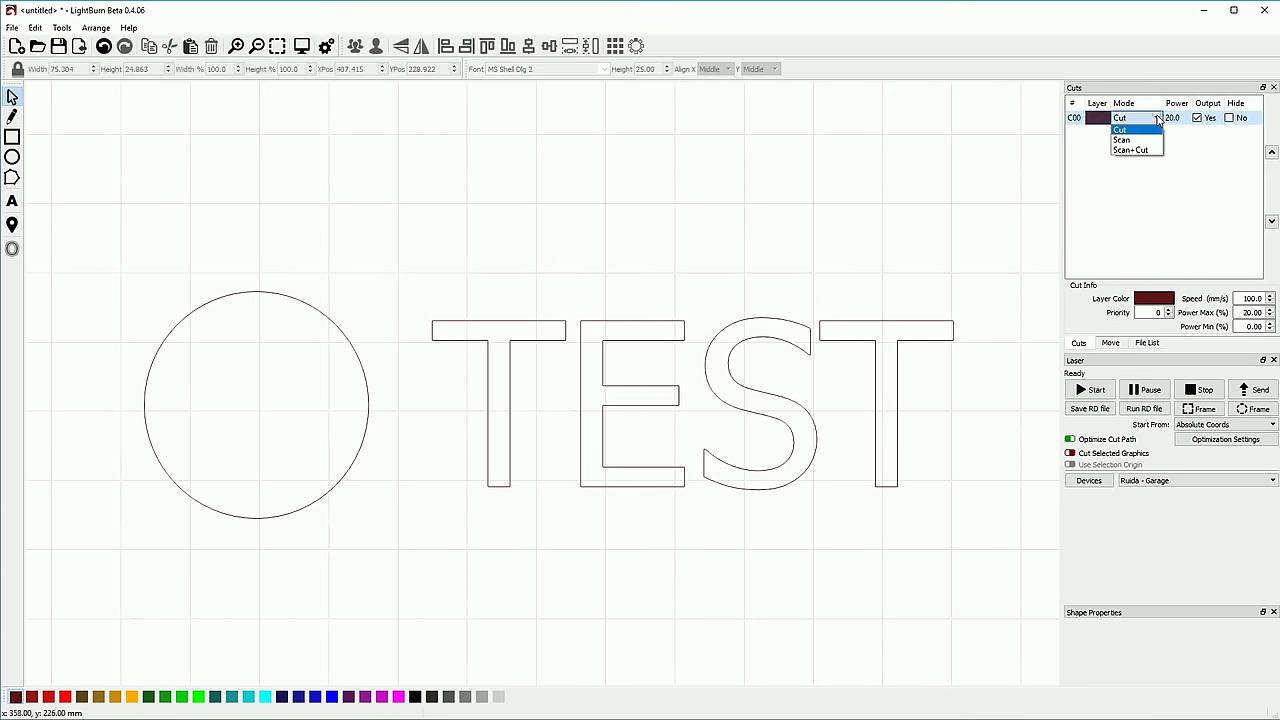
pyautogui.click(1122, 129)
pyautogui.click(439, 249)
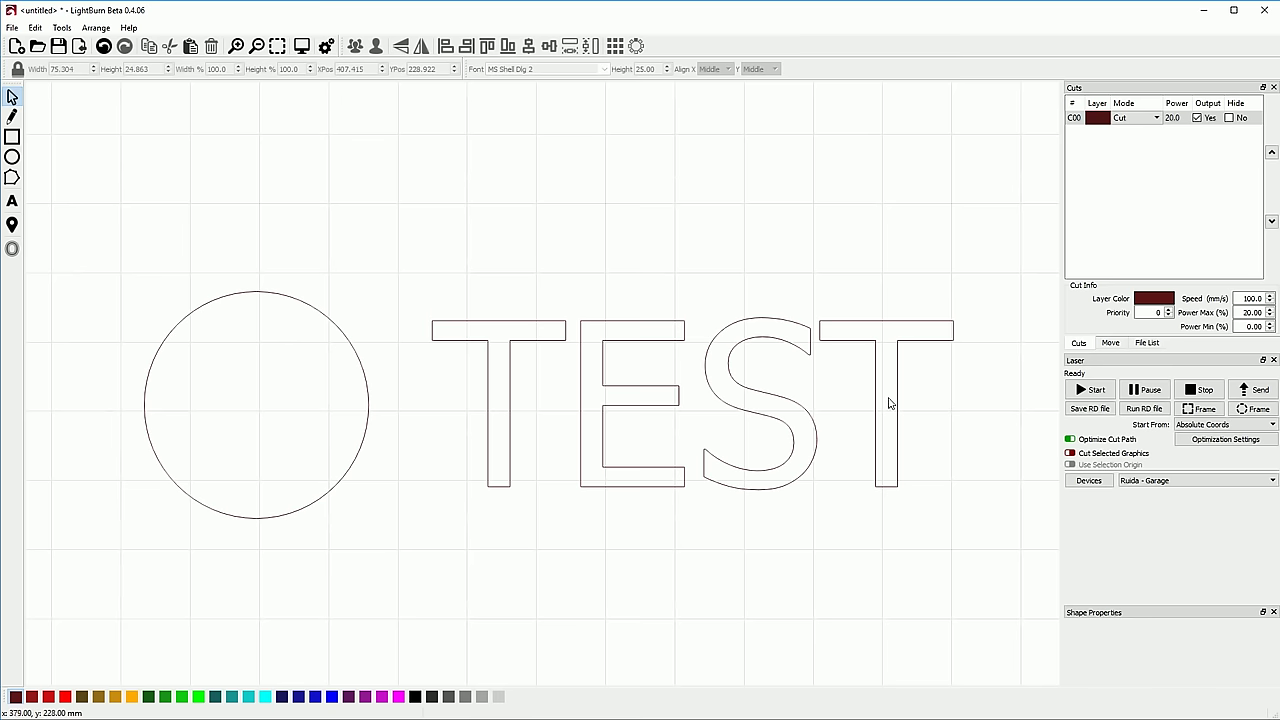
pyautogui.scroll(-6, 671, 211)
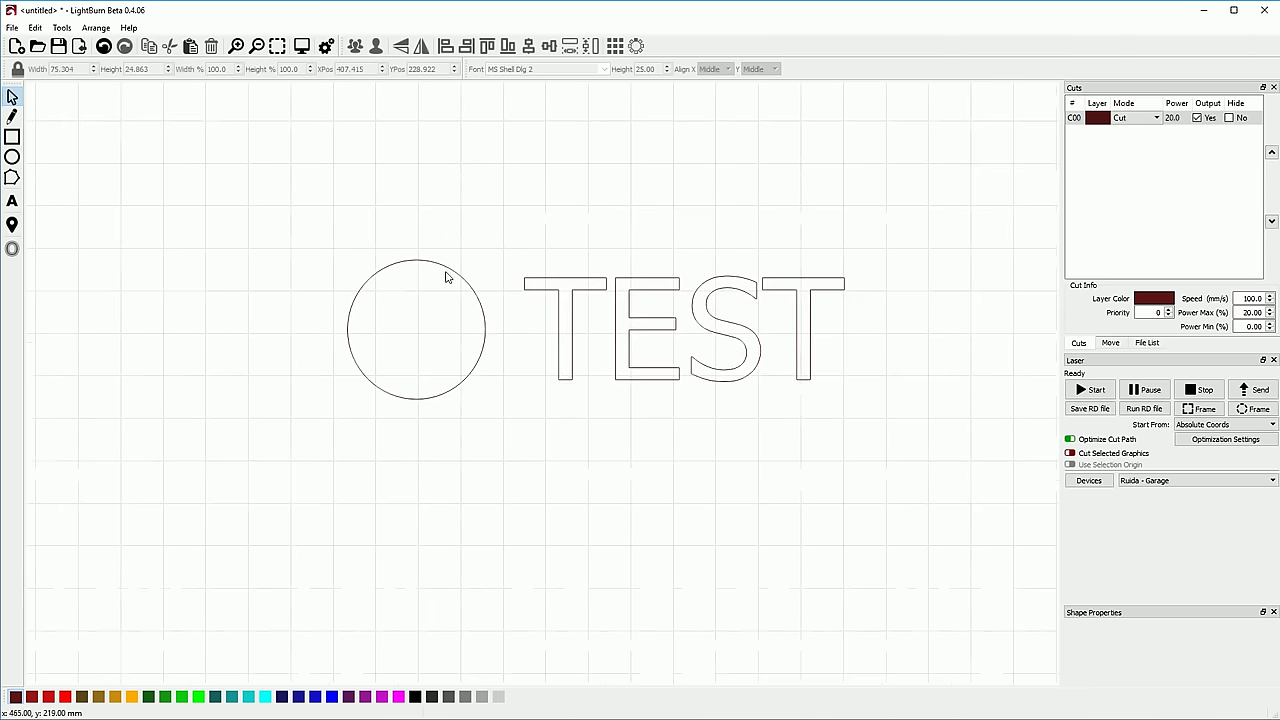
pyautogui.moveTo(424, 171); pyautogui.dragTo(846, 374)
pyautogui.click(720, 372)
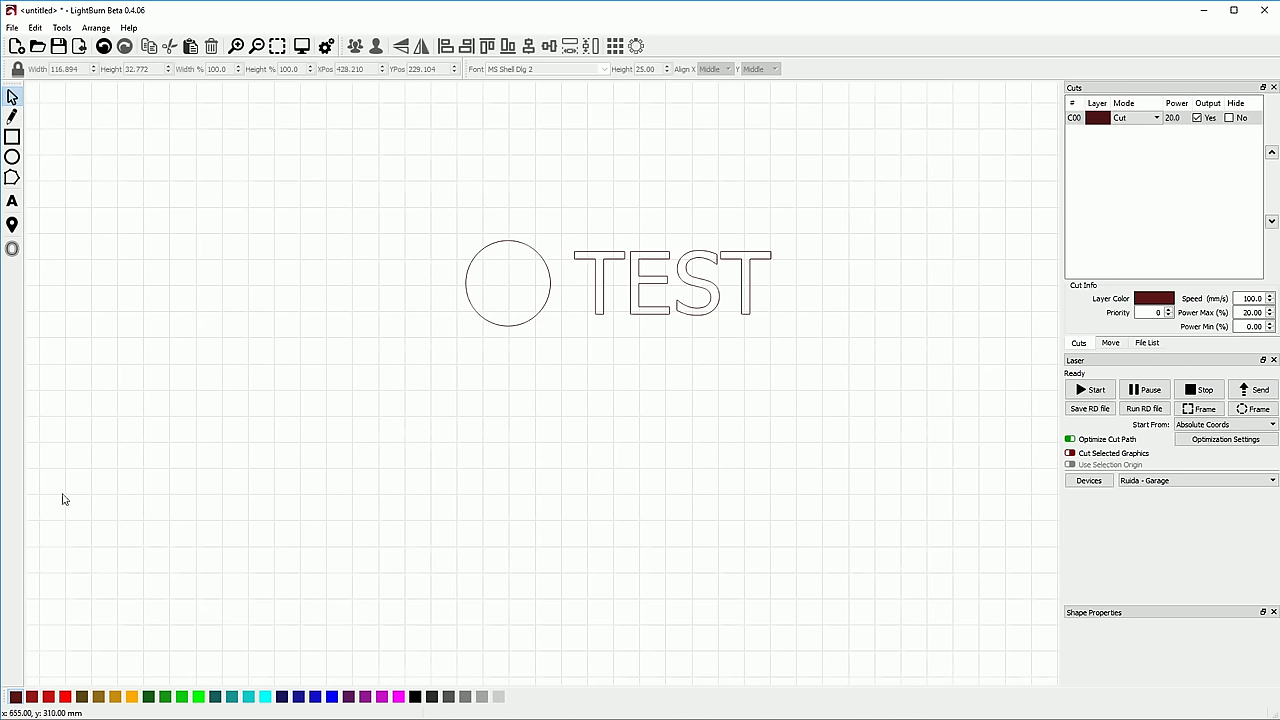
# Step: Import the grayscale fox photo from File Explorer into the LightBurn workspace, below the circle and text
pyautogui.hotkey('alt', 'Tab')
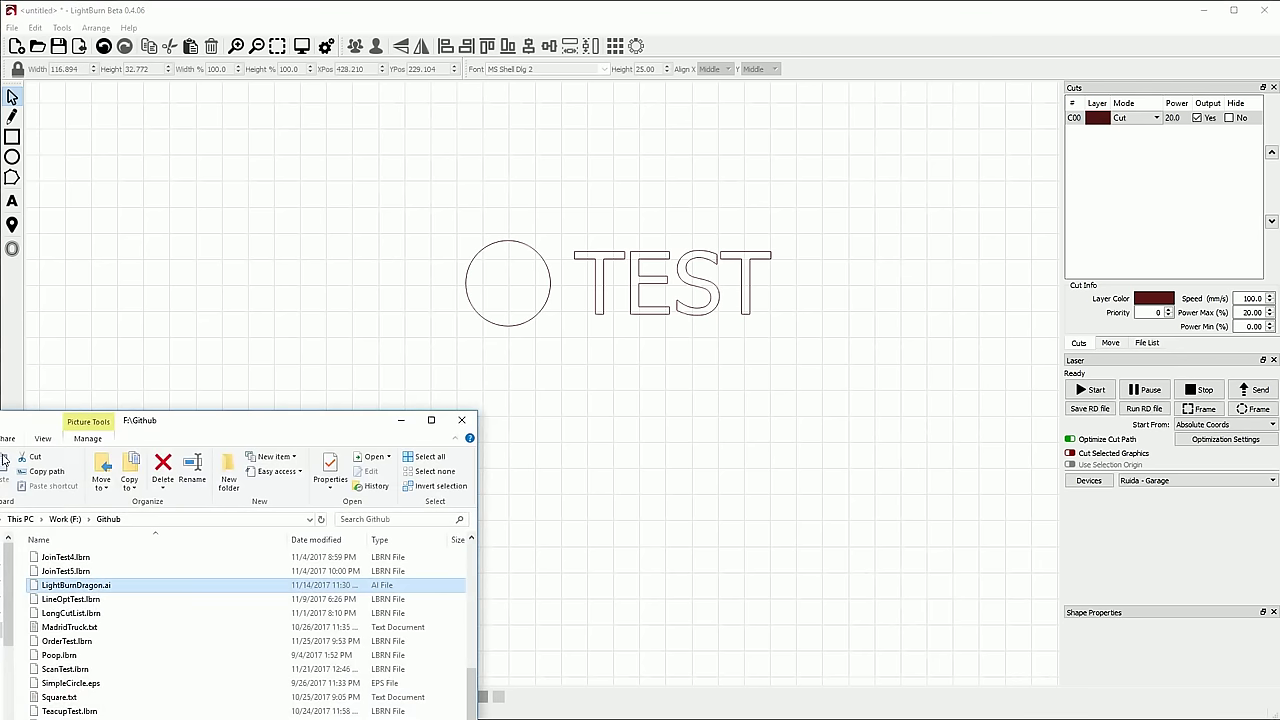
pyautogui.hotkey('alt', 'Tab')
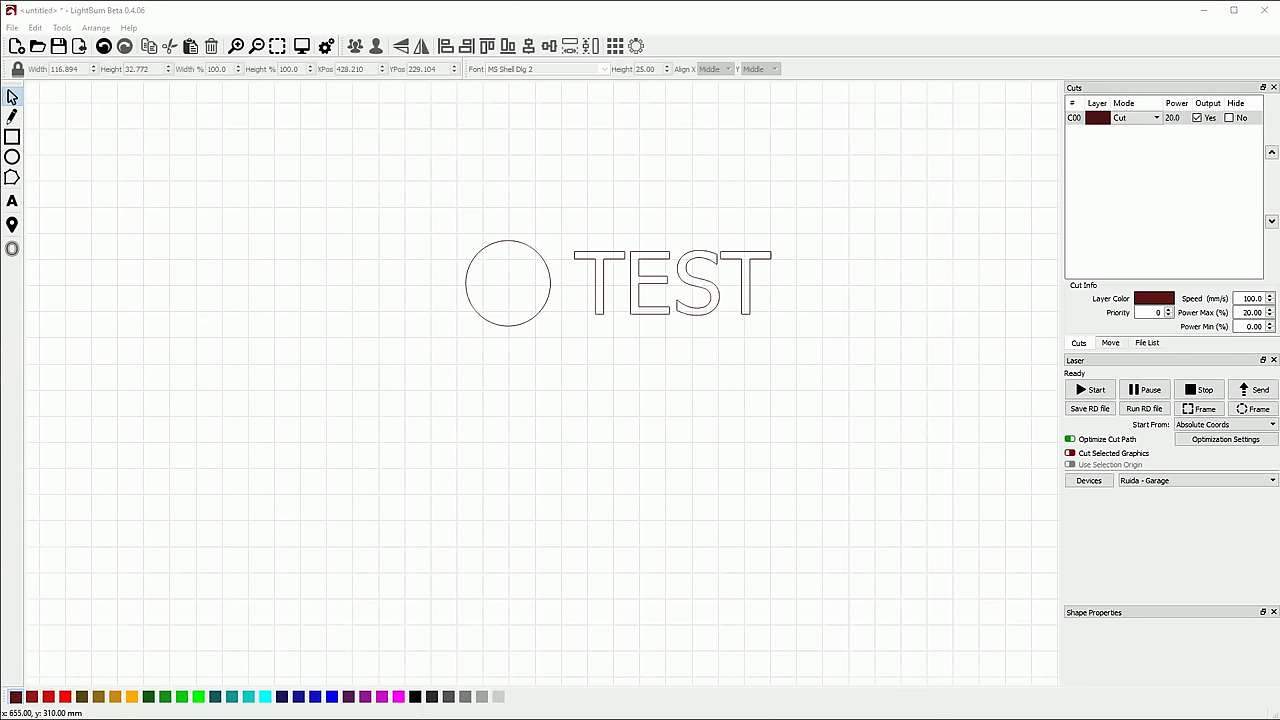
pyautogui.moveTo(0, 430); pyautogui.dragTo(572, 526)
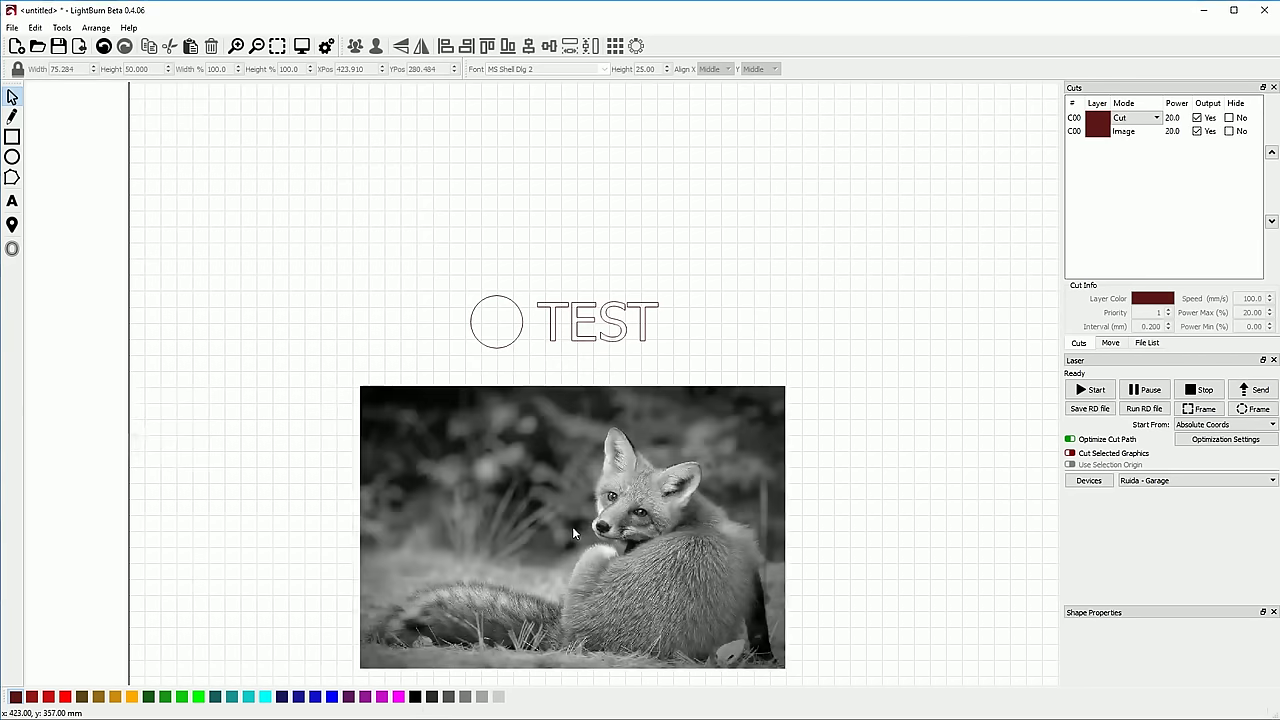
# Step: Scale the fox photo proportionally to a height of 100 mm and move it up just below the circle and text
pyautogui.click(574, 537)
pyautogui.scroll(-1, 560, 490)
pyautogui.scroll(1, 546, 454)
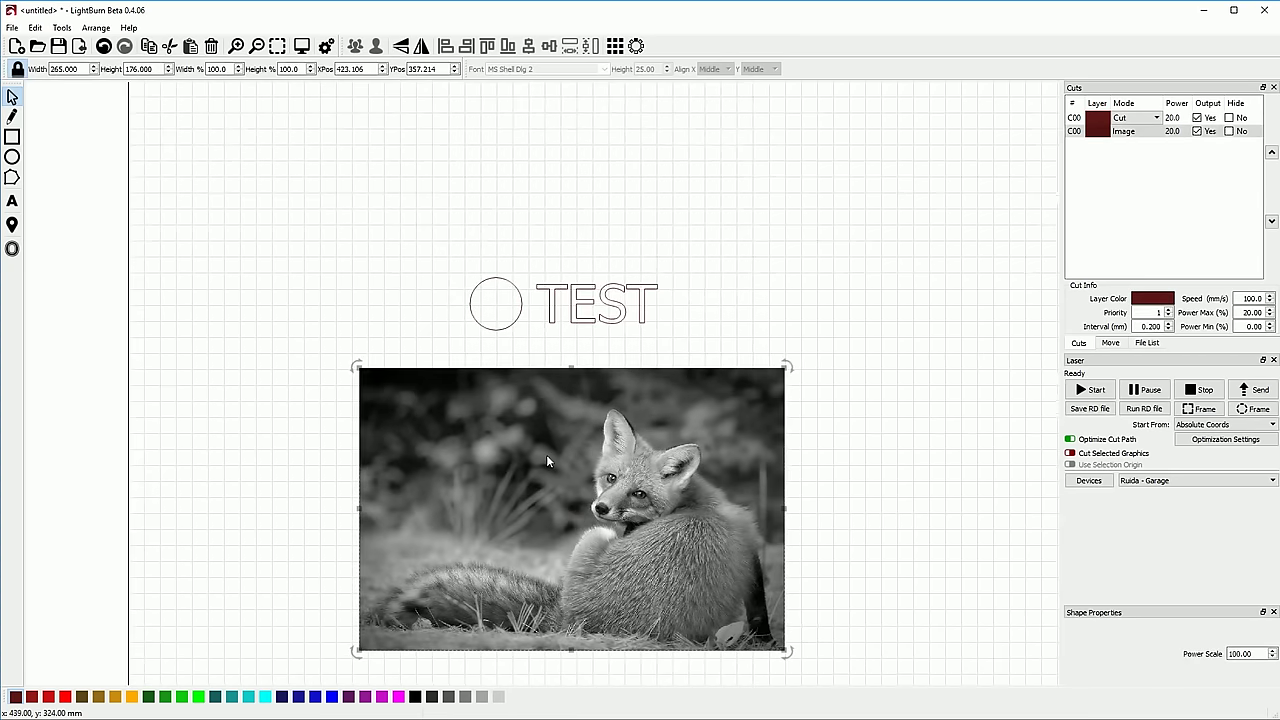
pyautogui.doubleClick(150, 69)
pyautogui.write('100')
pyautogui.press('Tab')
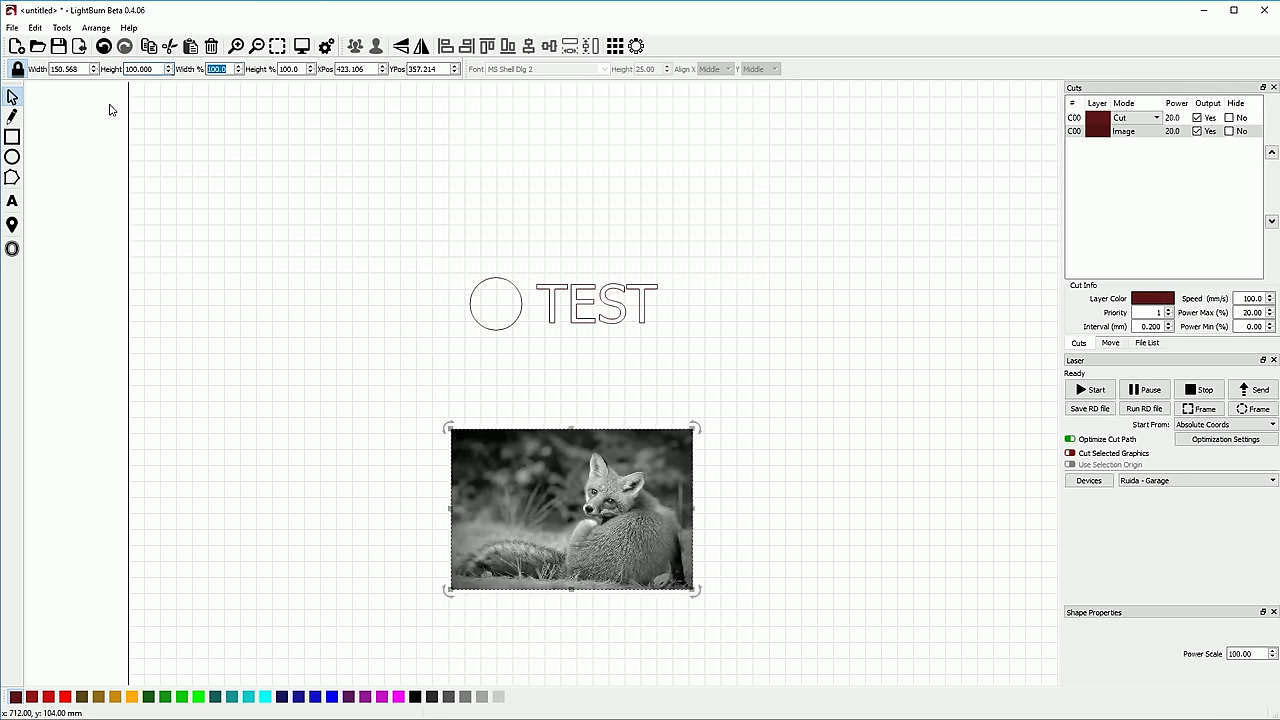
pyautogui.moveTo(563, 531); pyautogui.dragTo(560, 458)
pyautogui.click(806, 383)
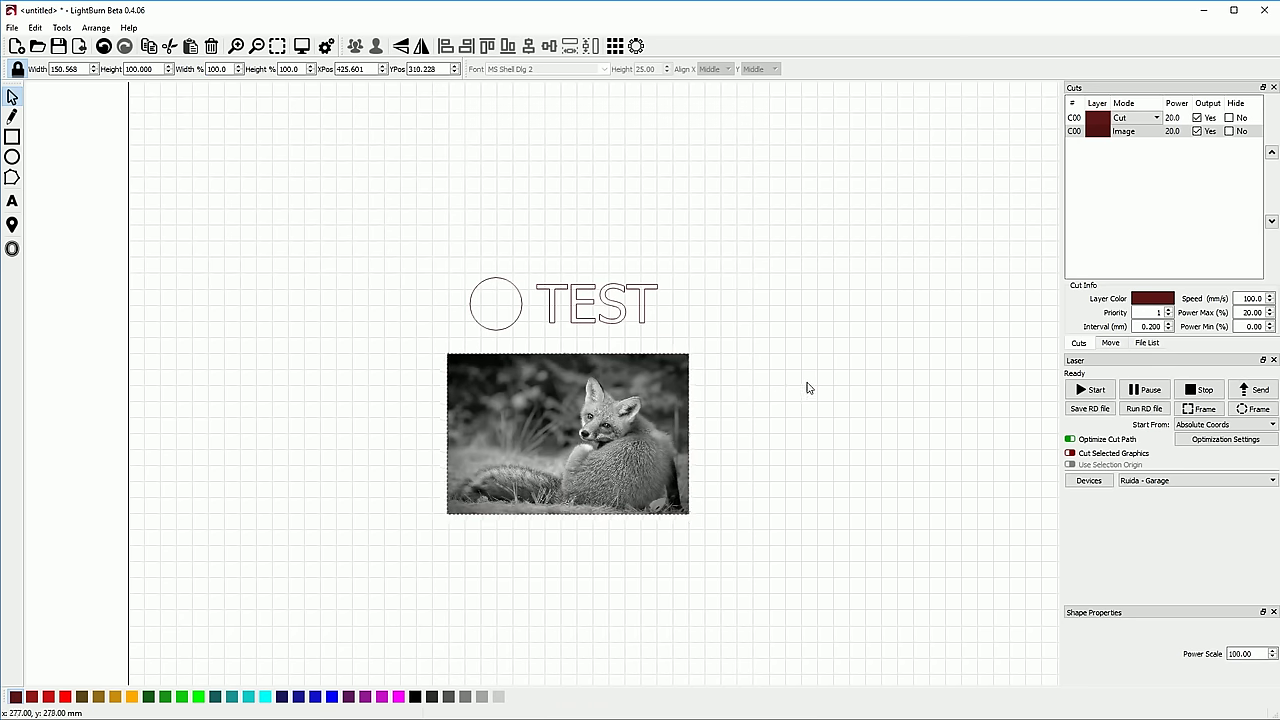
# Step: Set the image layer's line interval to 0.1 mm in its cut settings, keeping the Dither image mode
pyautogui.doubleClick(1122, 131)
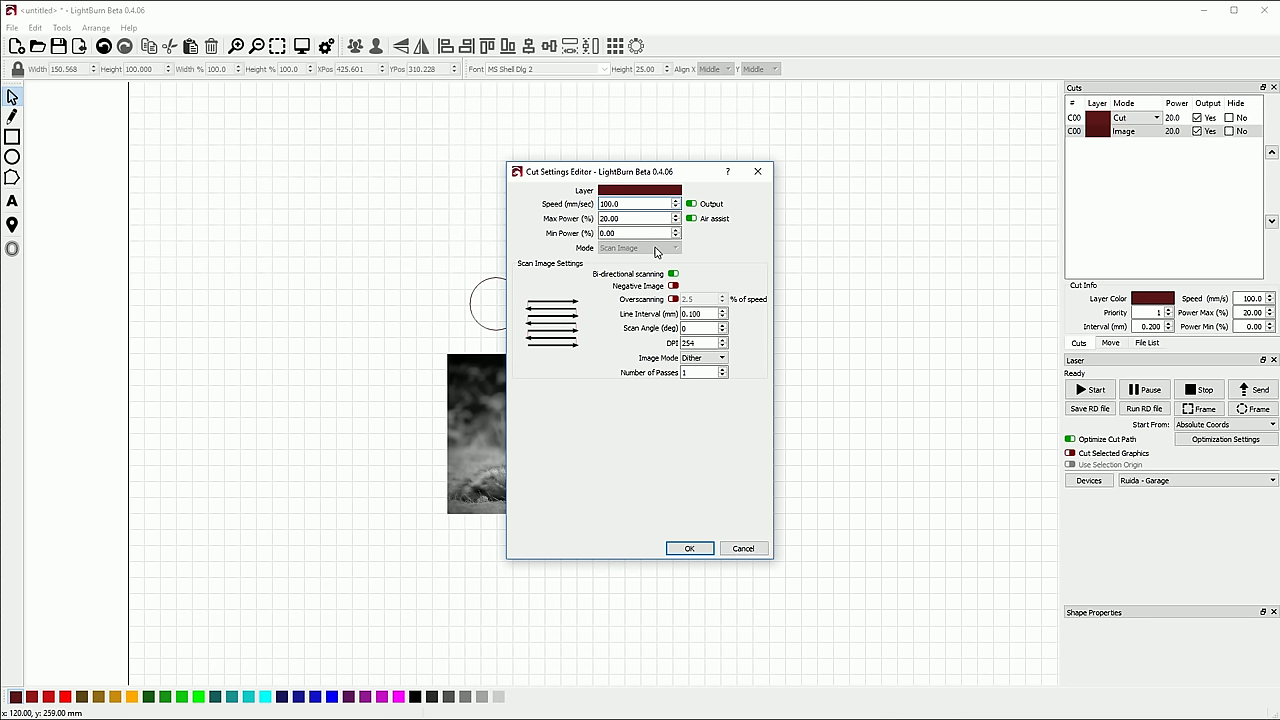
pyautogui.click(708, 313)
pyautogui.moveTo(653, 172); pyautogui.dragTo(880, 178)
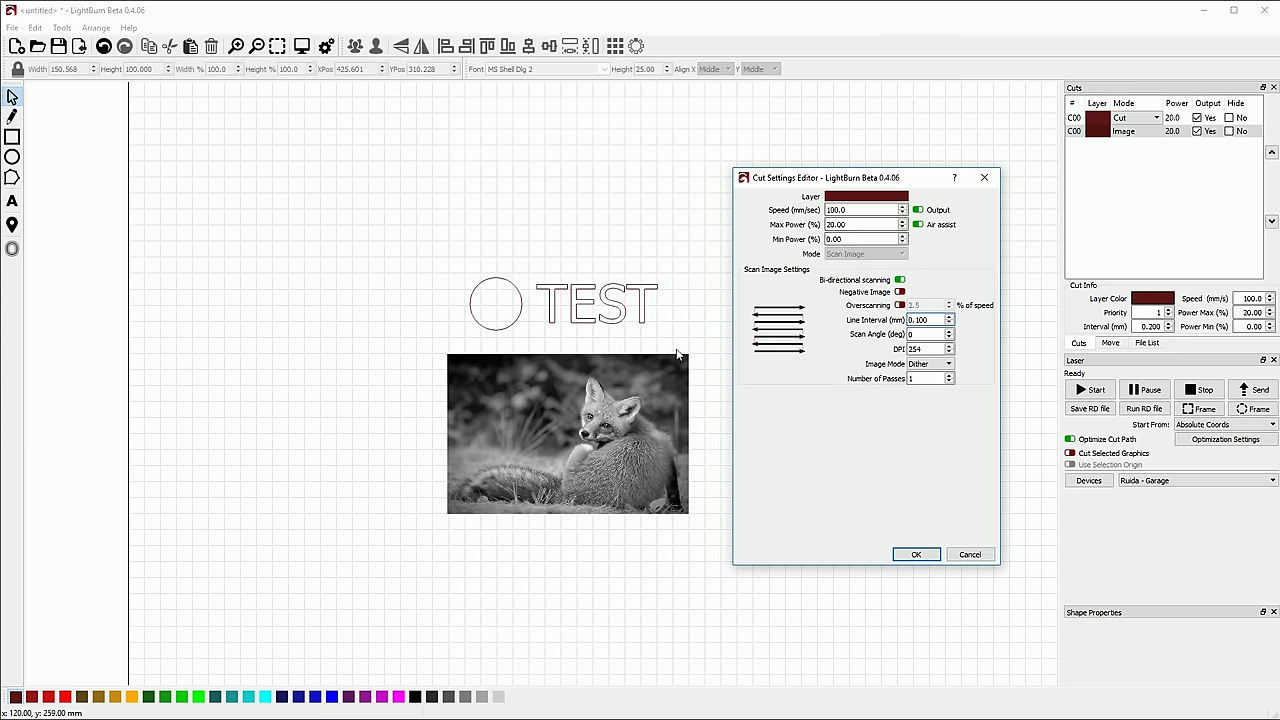
pyautogui.click(934, 319)
pyautogui.scroll(-20, 931, 348)
pyautogui.click(919, 348)
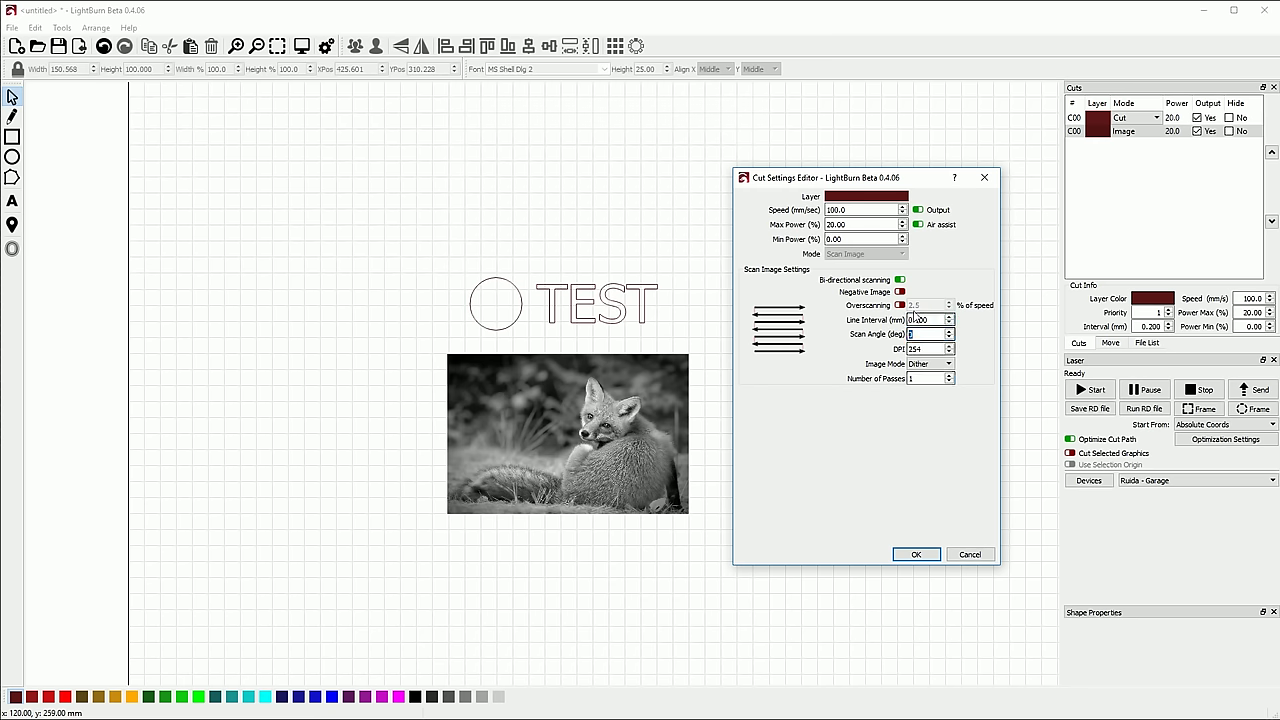
pyautogui.click(916, 554)
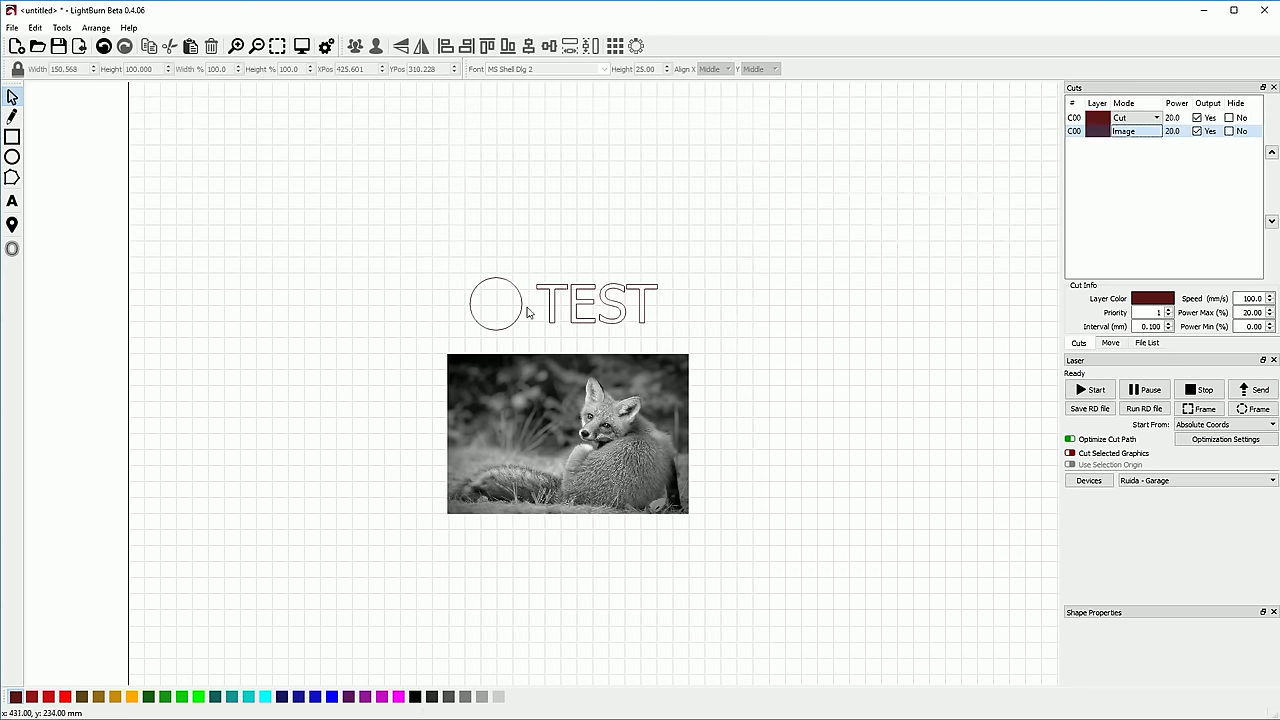
# Step: Preview the job in an enlarged preview window and examine the dither pattern around the fox's face at 0.1 mm interval
pyautogui.hotkey('alt', 'p')
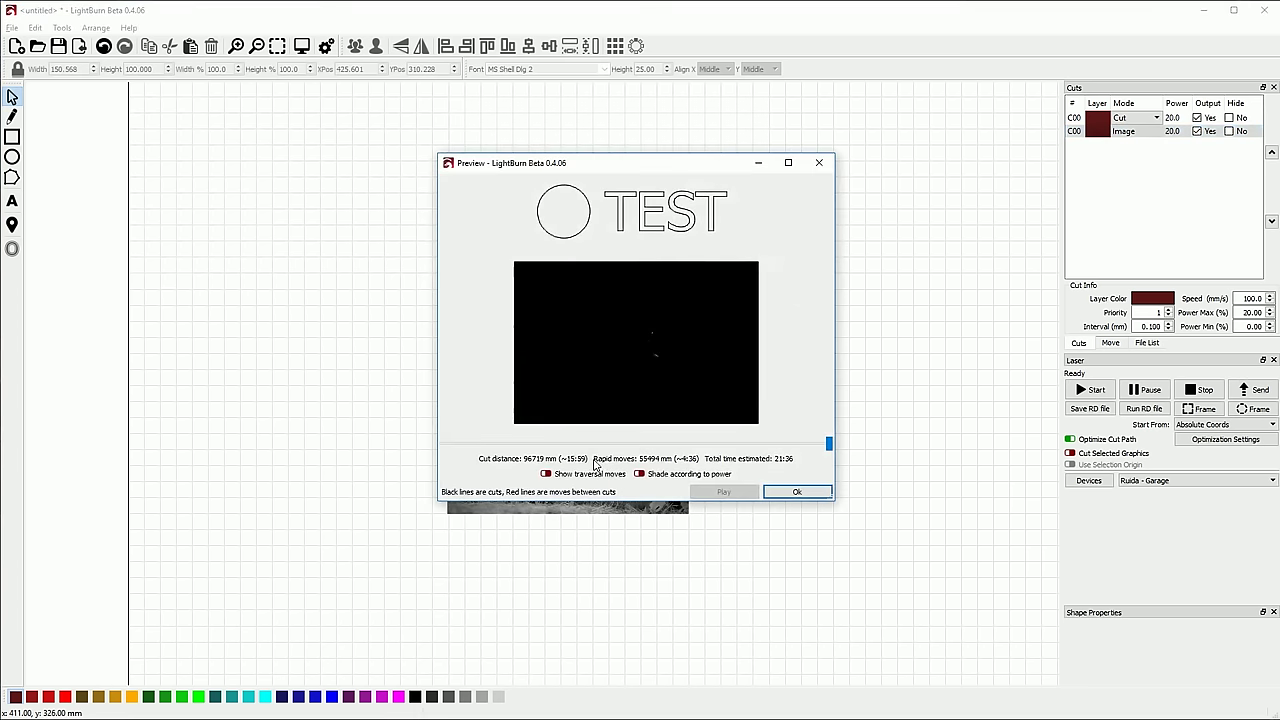
pyautogui.scroll(2, 658, 374)
pyautogui.scroll(-2, 600, 334)
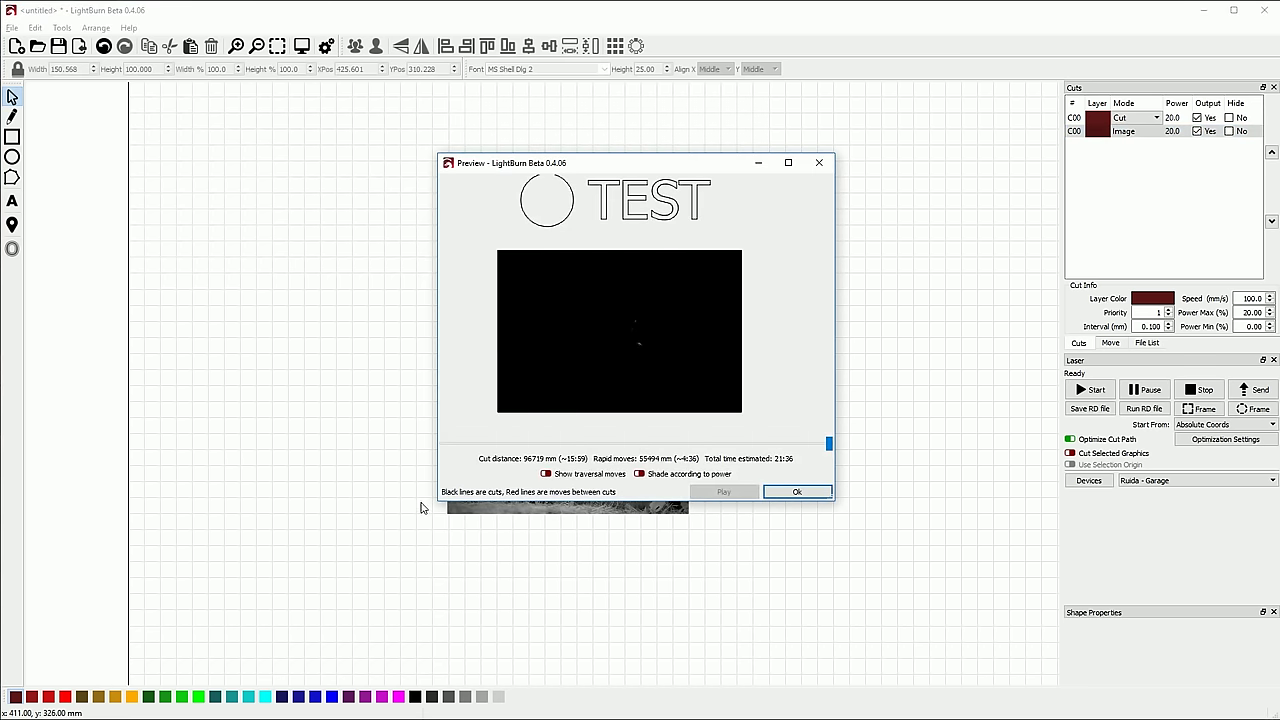
pyautogui.moveTo(437, 502); pyautogui.dragTo(266, 657)
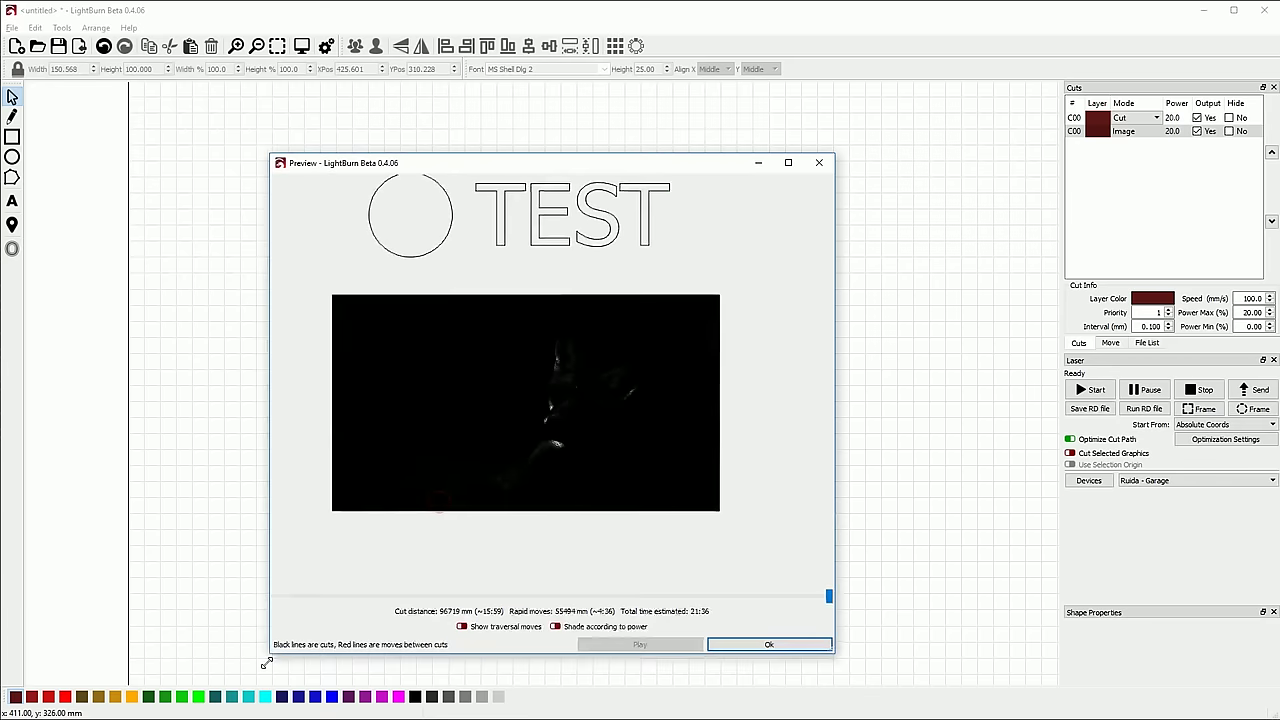
pyautogui.scroll(3, 419, 413)
pyautogui.scroll(1, 618, 416)
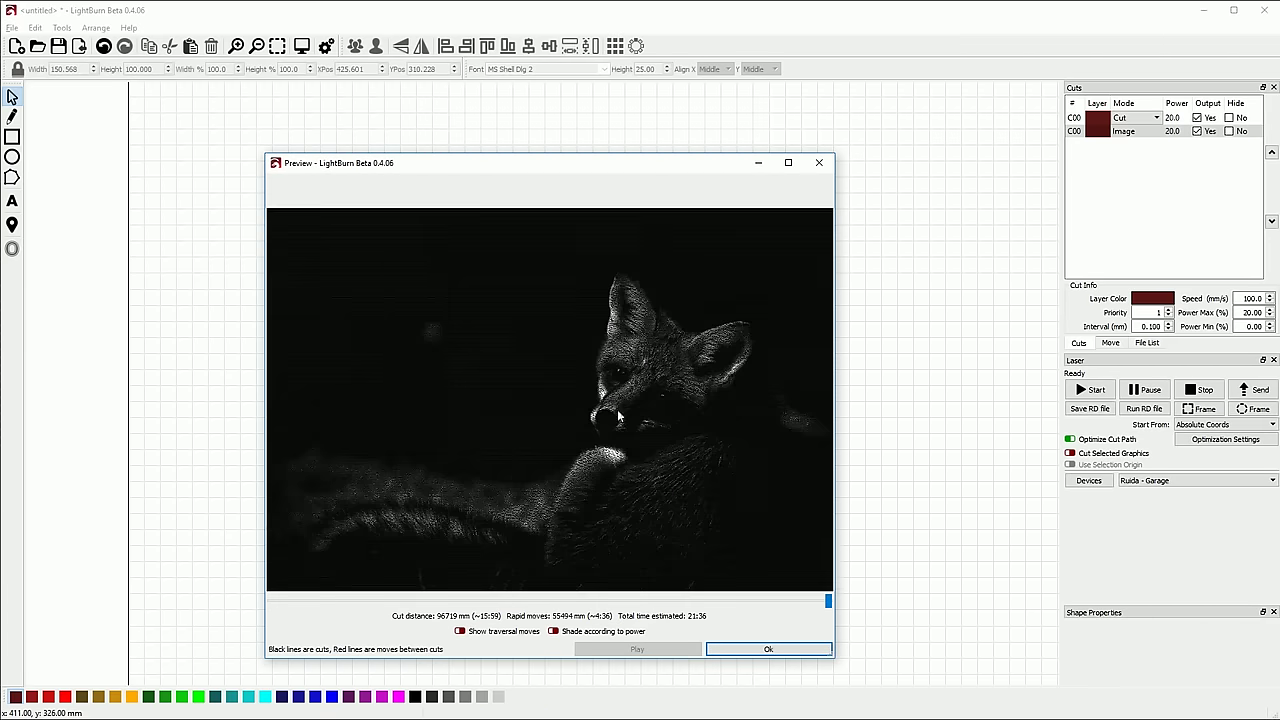
pyautogui.scroll(-2, 570, 338)
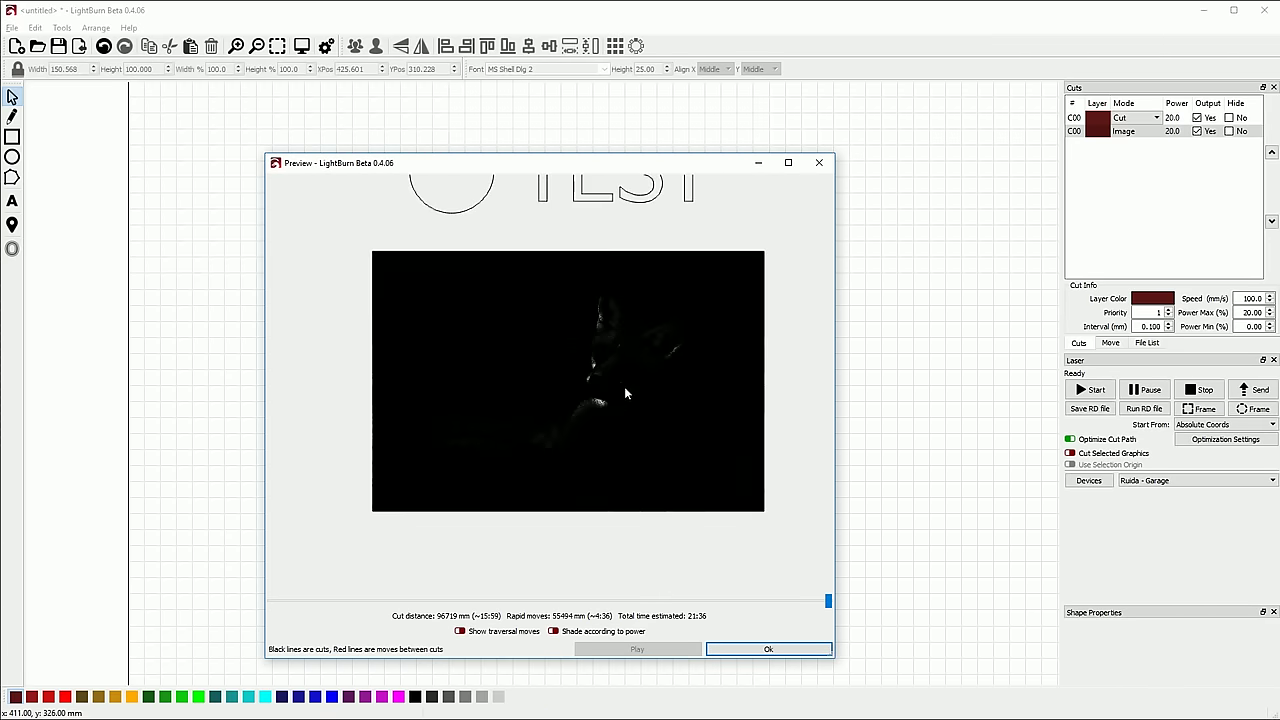
pyautogui.scroll(4, 612, 342)
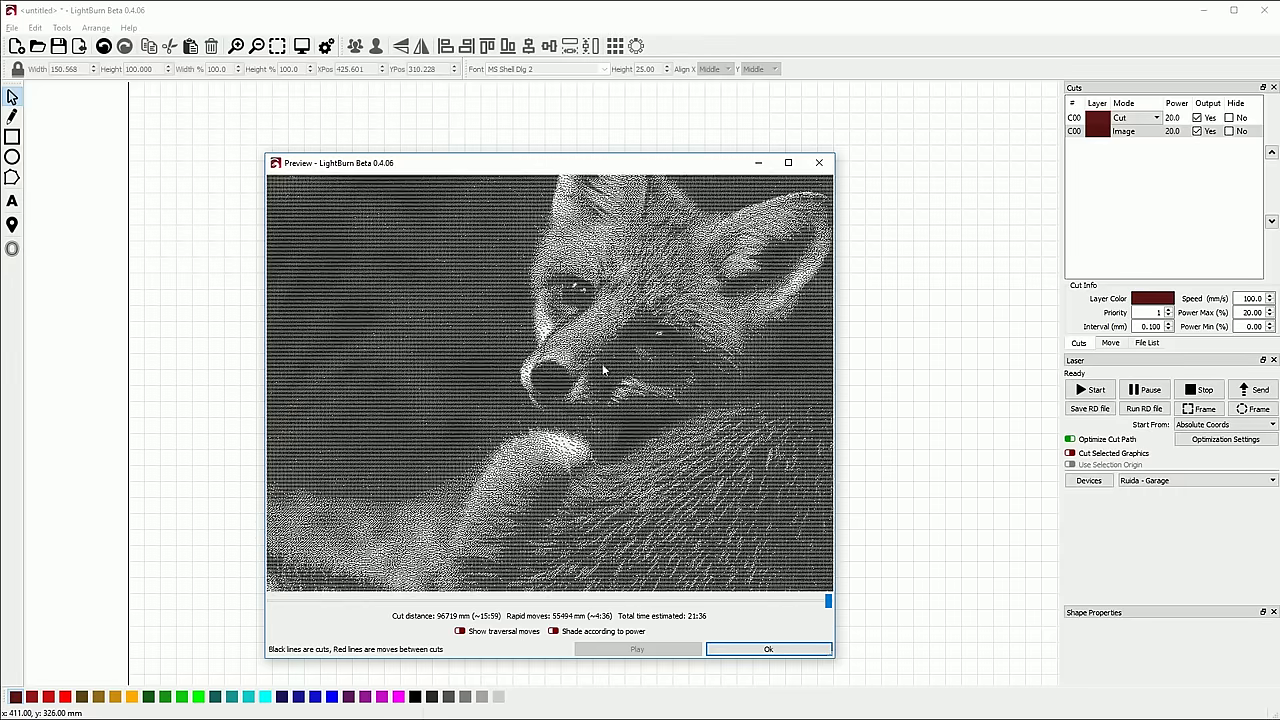
pyautogui.scroll(4, 550, 325)
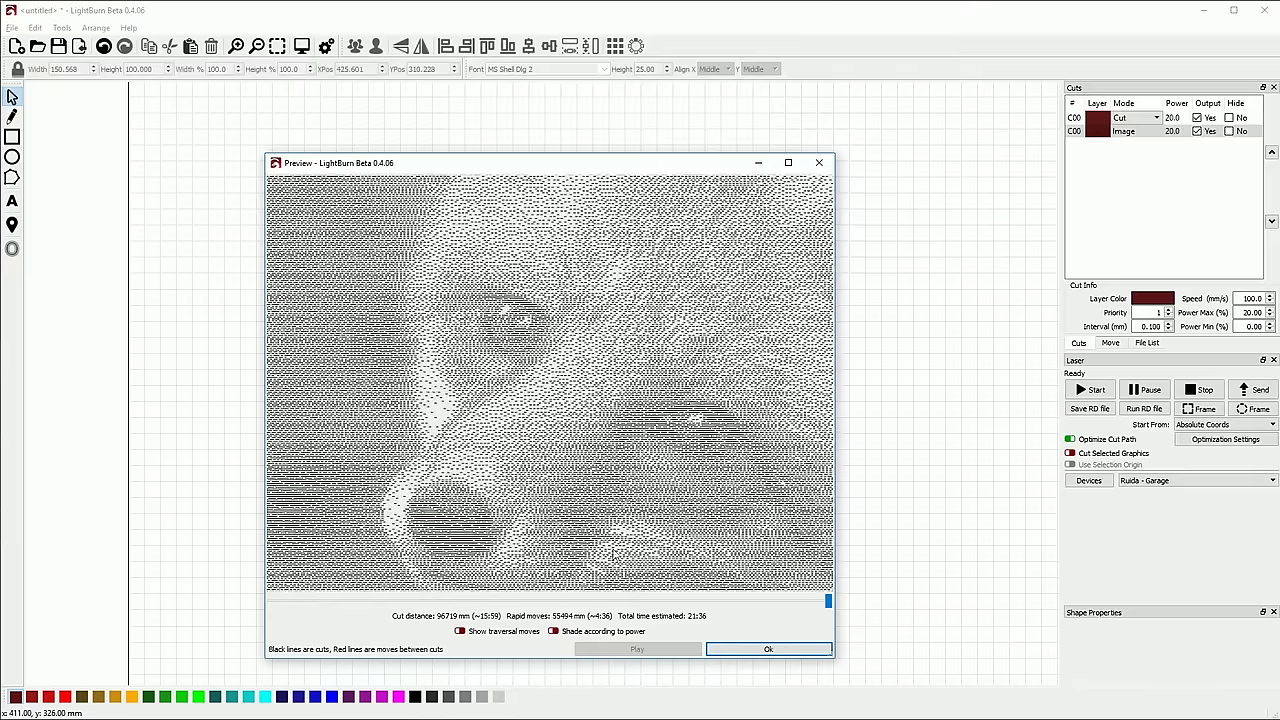
pyautogui.click(754, 650)
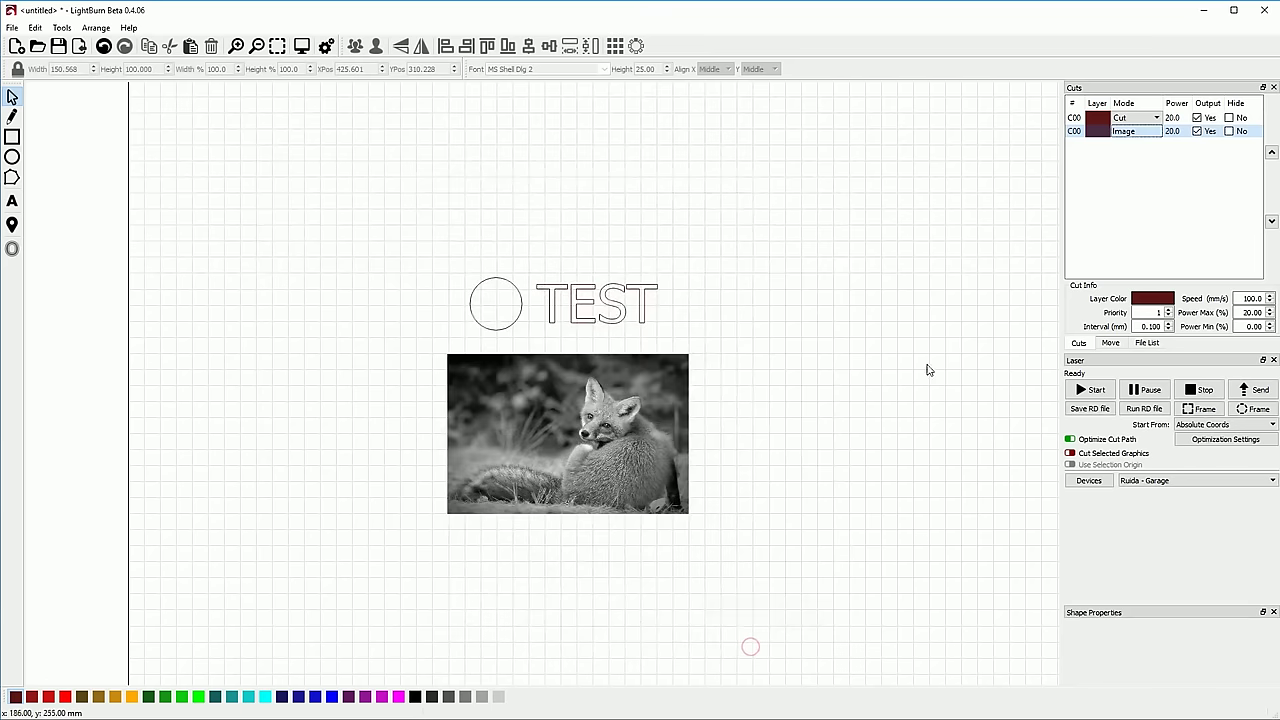
# Step: Set the image layer's line interval to 0.2 mm and preview the fox photo again
pyautogui.doubleClick(1076, 133)
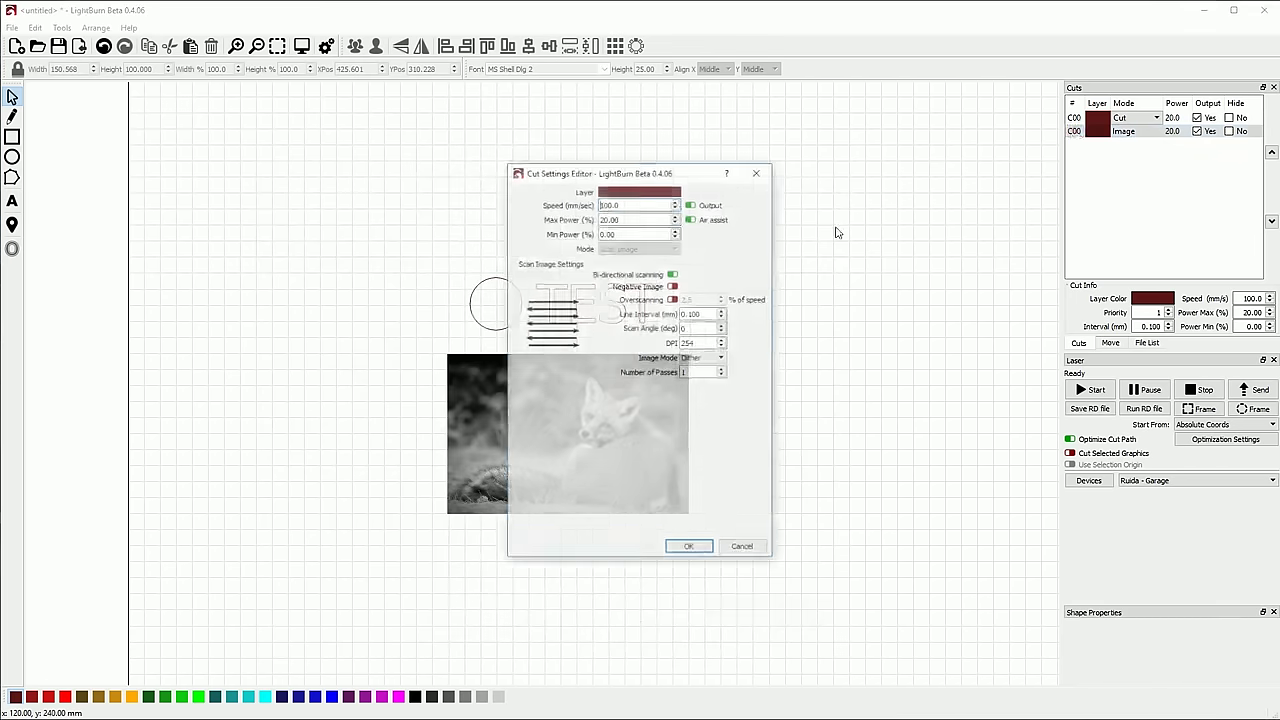
pyautogui.hotkey('shift', 'Tab')
pyautogui.hotkey('shift', 'Tab')
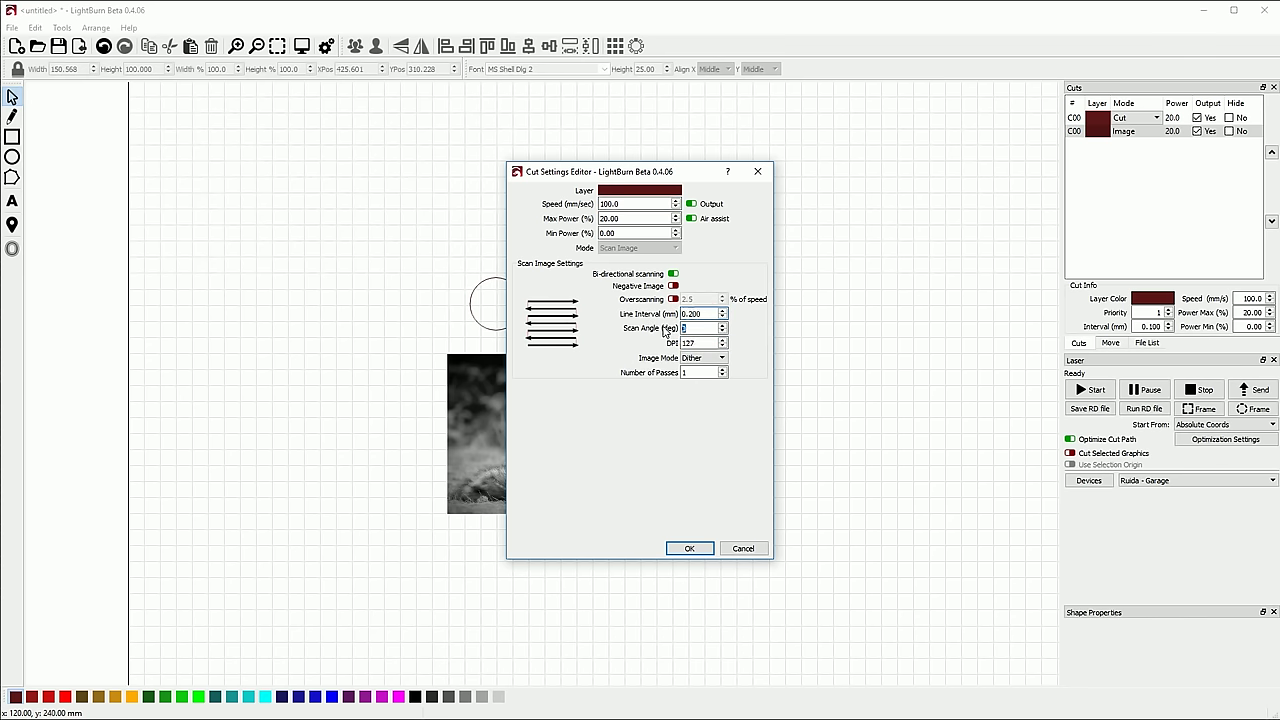
pyautogui.click(699, 343)
pyautogui.doubleClick(699, 343)
pyautogui.moveTo(676, 175); pyautogui.dragTo(898, 167)
pyautogui.click(918, 540)
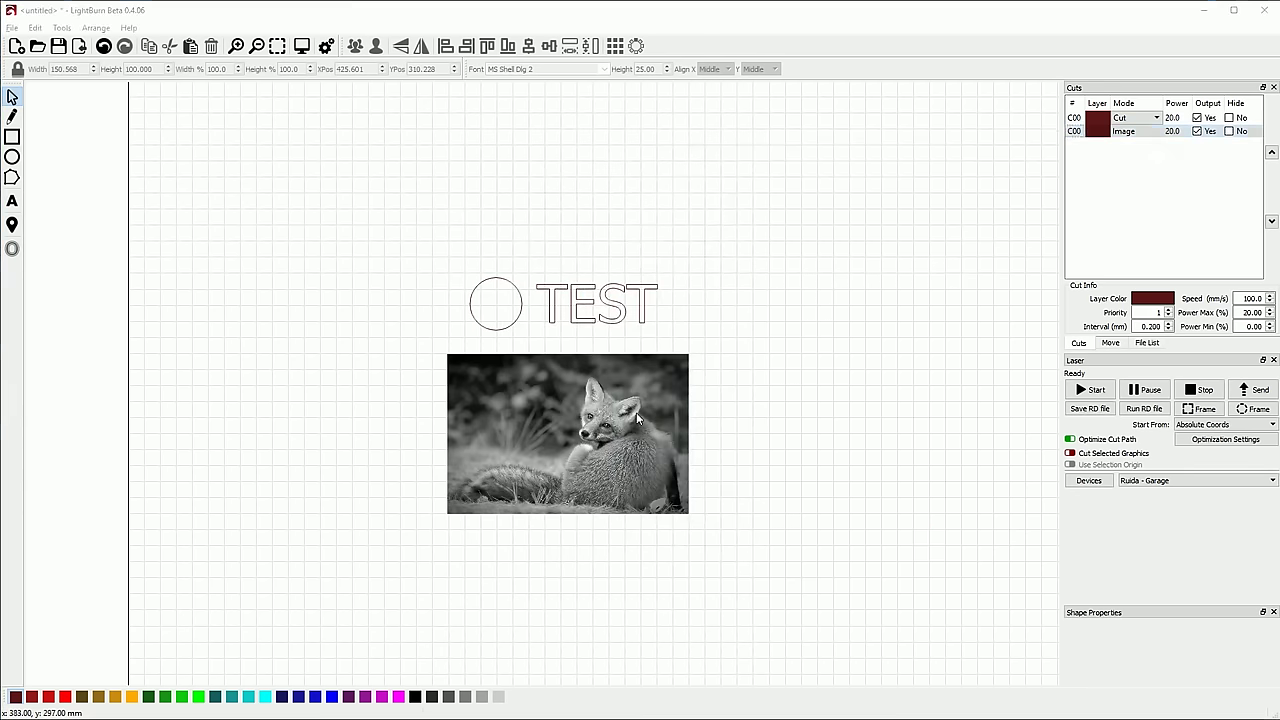
pyautogui.hotkey('alt', 'p')
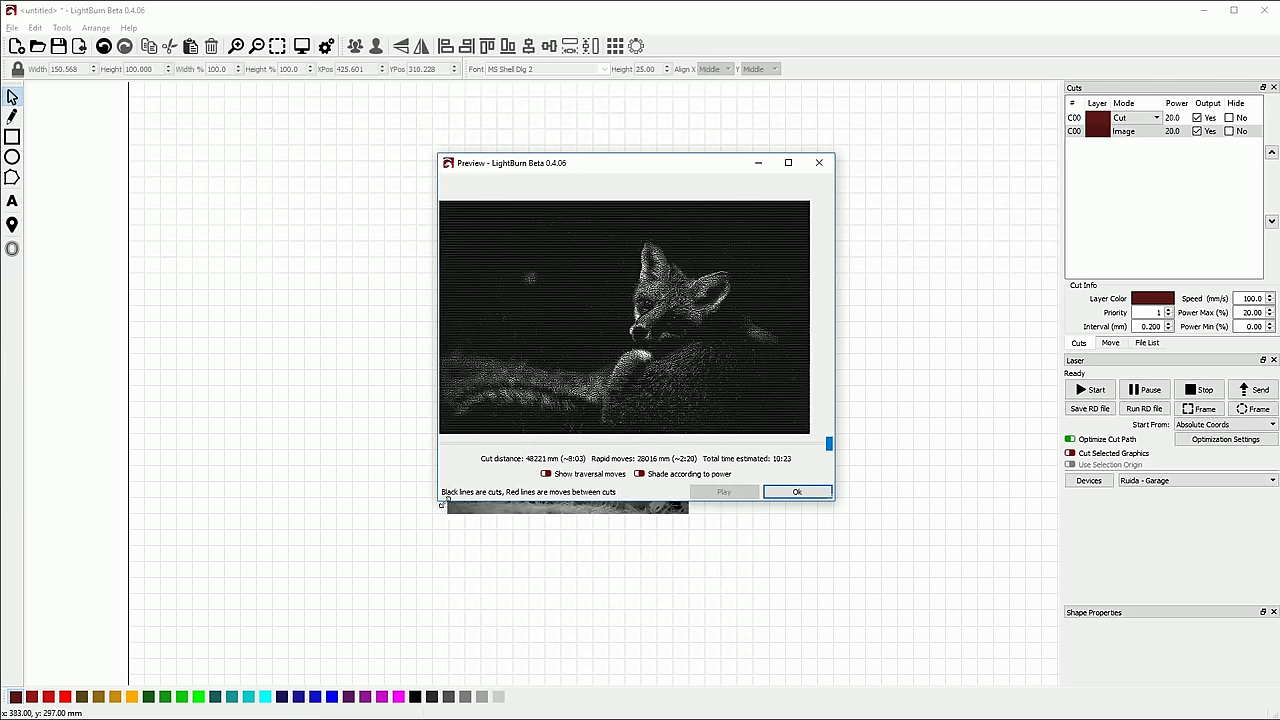
# Step: Enlarge the preview and examine the dither pattern on the fox's face at 0.2 mm interval
pyautogui.moveTo(437, 500); pyautogui.dragTo(336, 660)
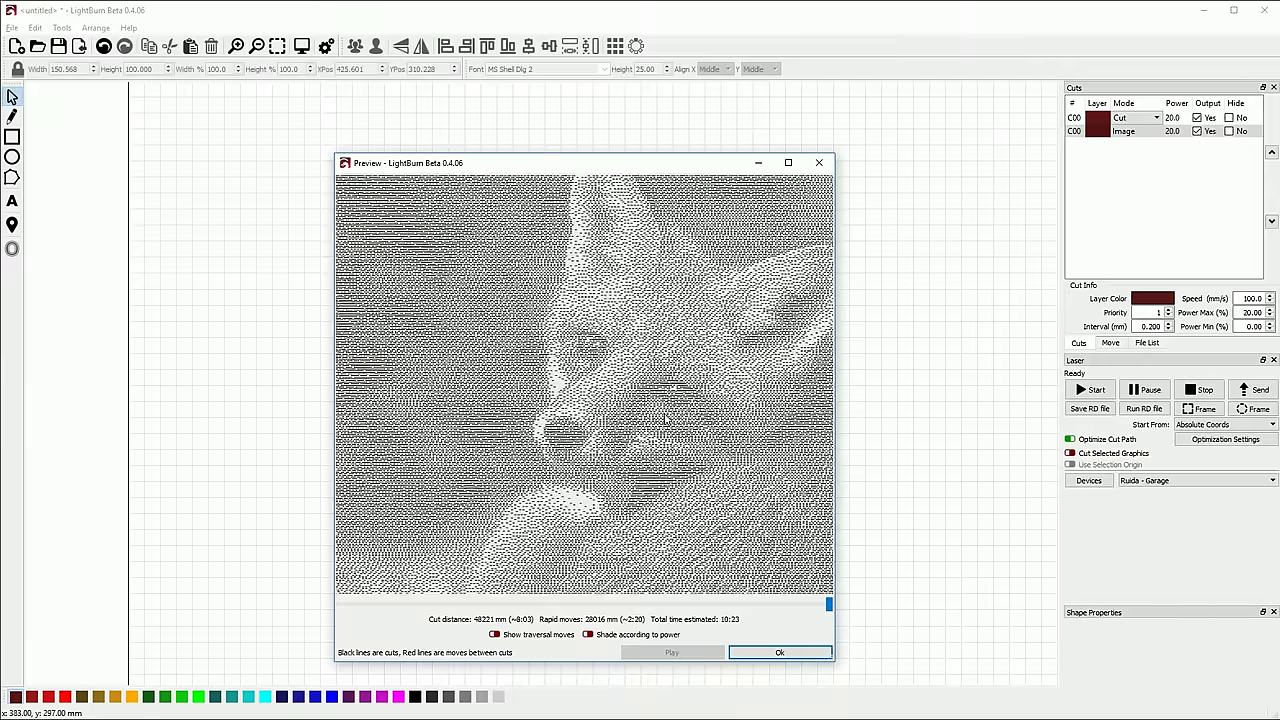
pyautogui.scroll(1, 572, 403)
pyautogui.scroll(-5, 598, 444)
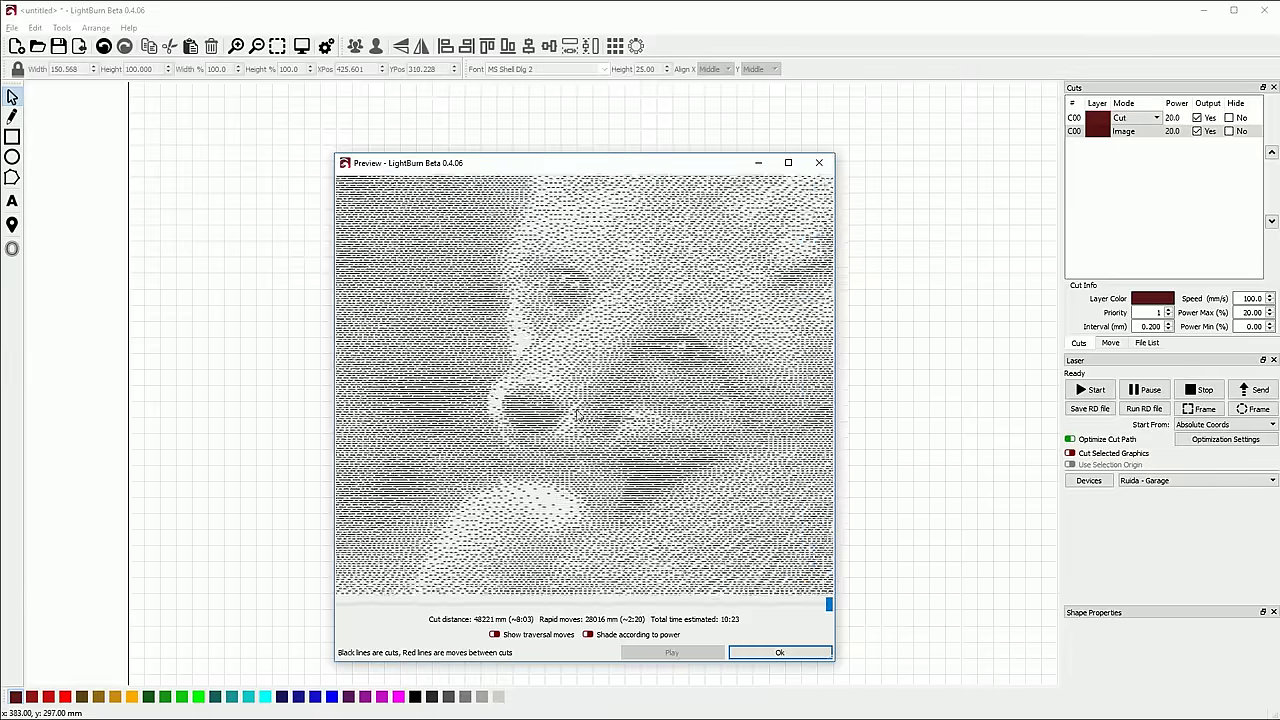
pyautogui.scroll(5, 478, 255)
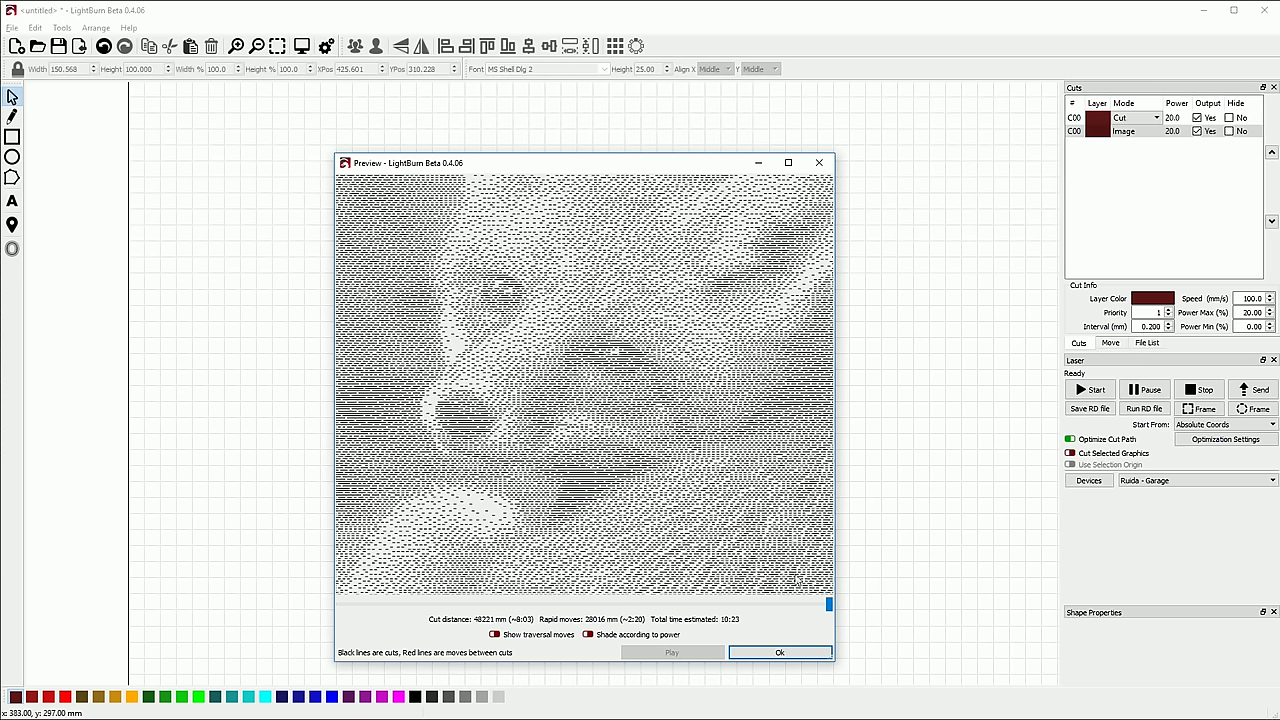
pyautogui.click(778, 653)
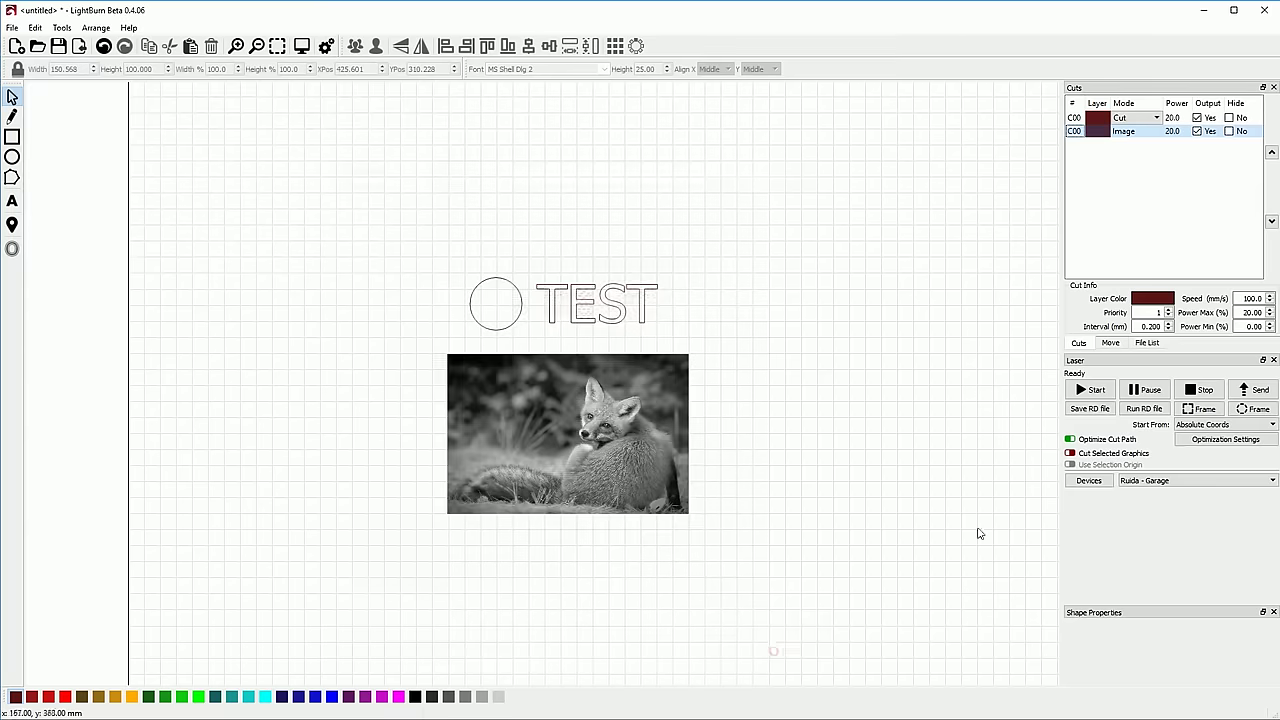
# Step: Set the image layer's resolution to 400 DPI in its cut settings
pyautogui.doubleClick(1073, 130)
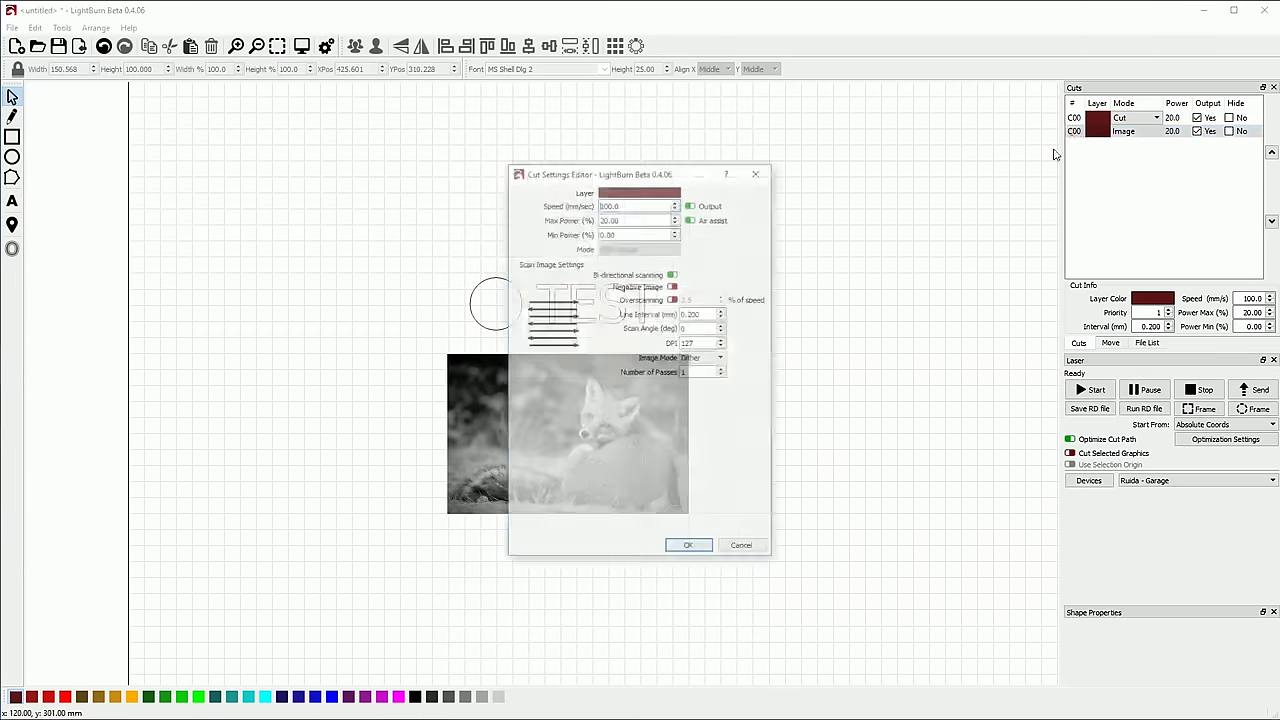
pyautogui.write('300')
pyautogui.press('Tab')
pyautogui.hotkey('shift', 'Tab')
pyautogui.write('400')
pyautogui.press('Tab')
pyautogui.click(675, 549)
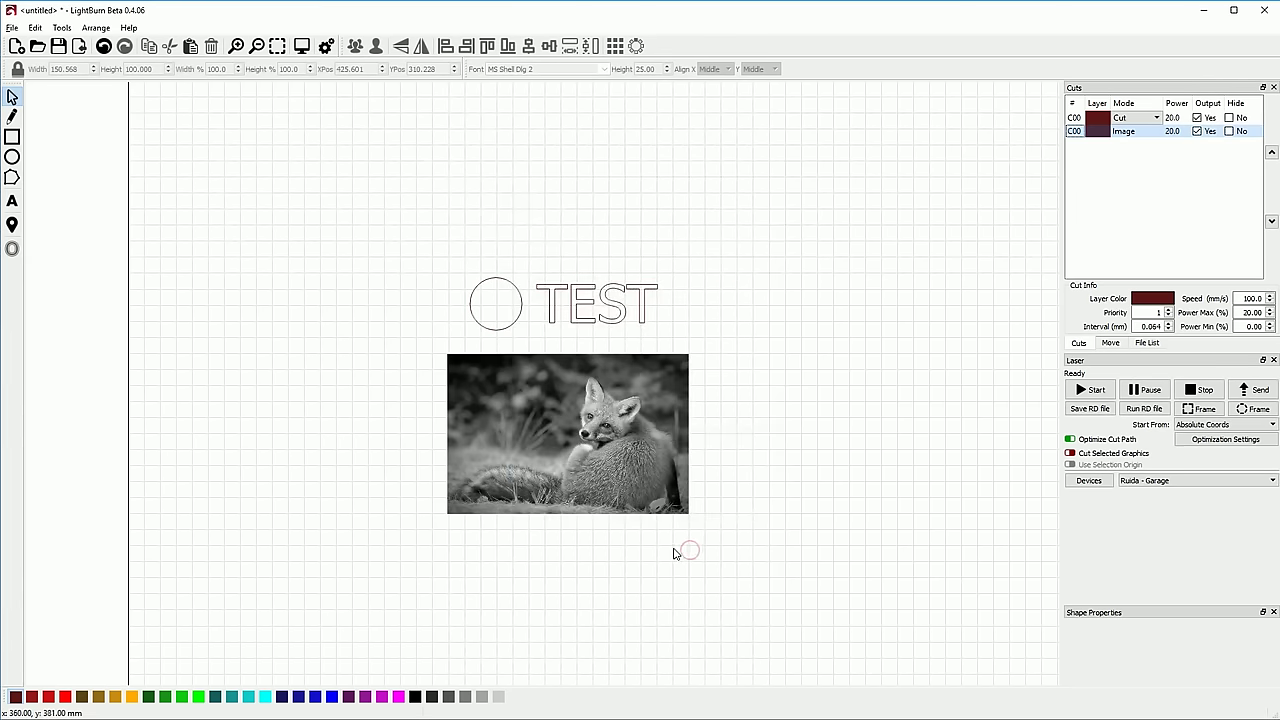
# Step: Preview the job in an enlarged window and examine the fox's eyes and nose at 400 DPI
pyautogui.hotkey('alt', 'p')
pyautogui.scroll(5, 661, 296)
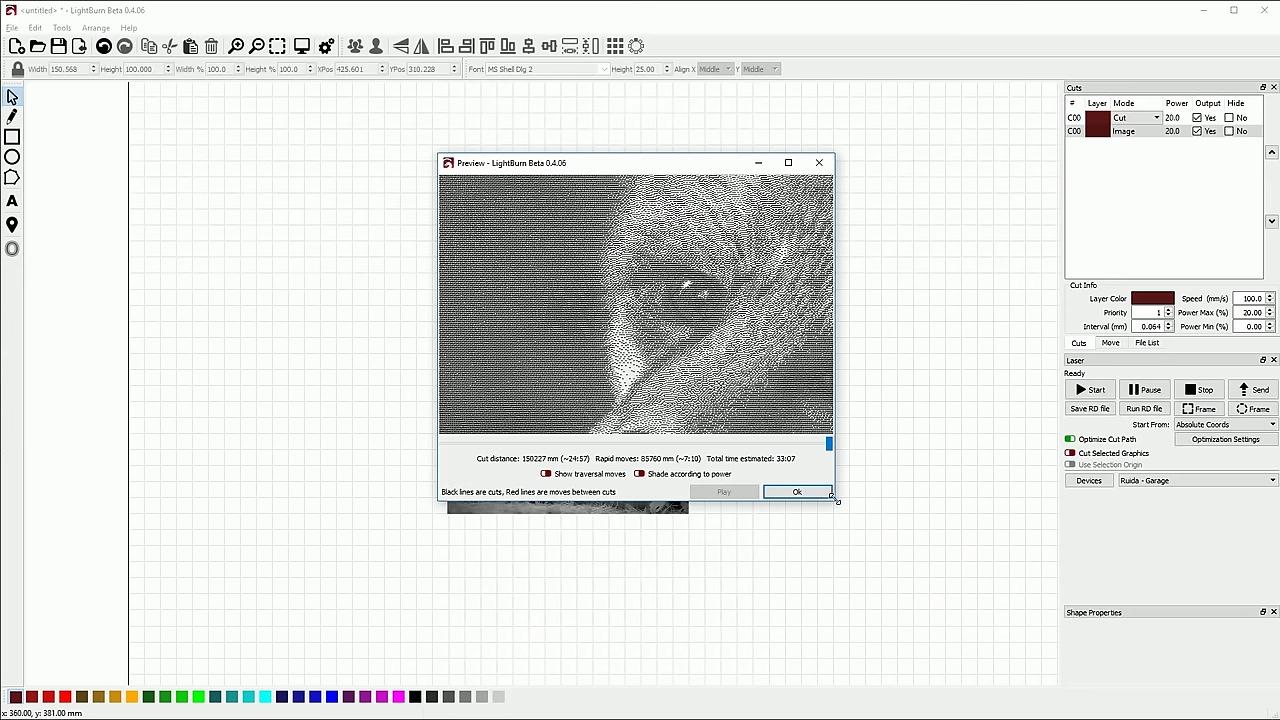
pyautogui.moveTo(829, 495); pyautogui.dragTo(1060, 708)
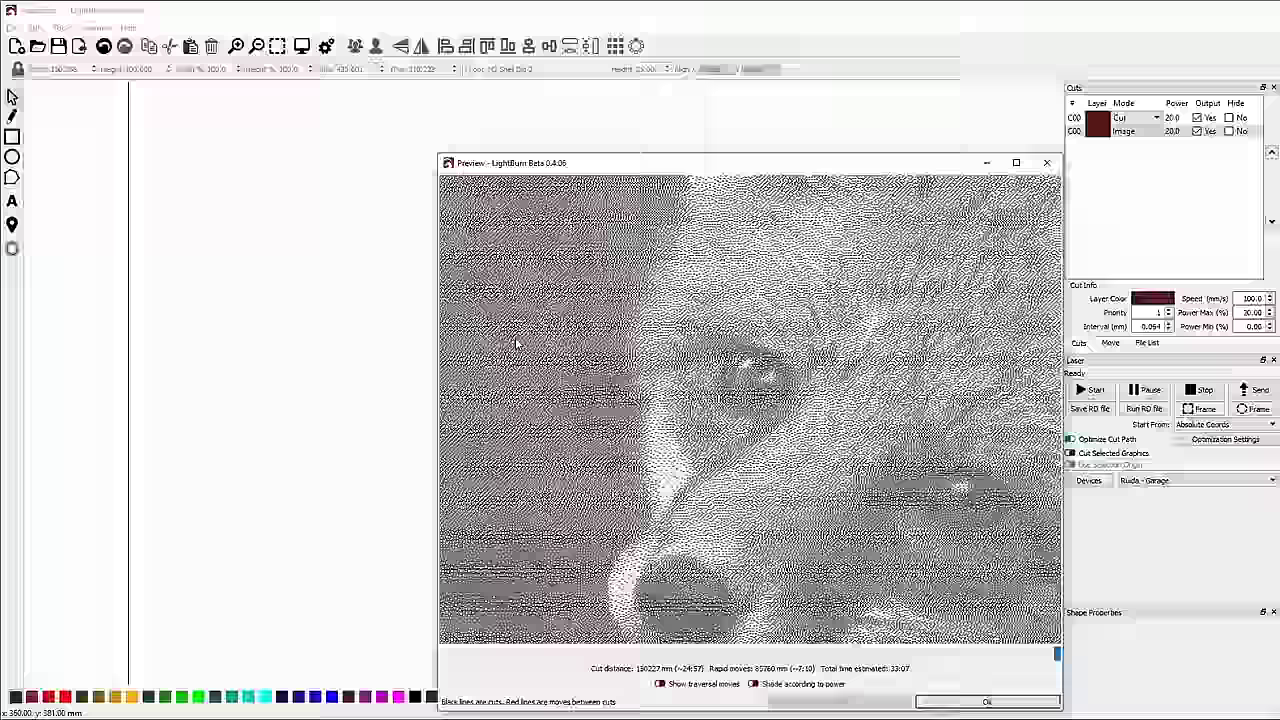
pyautogui.scroll(-2, 587, 557)
pyautogui.scroll(2, 587, 557)
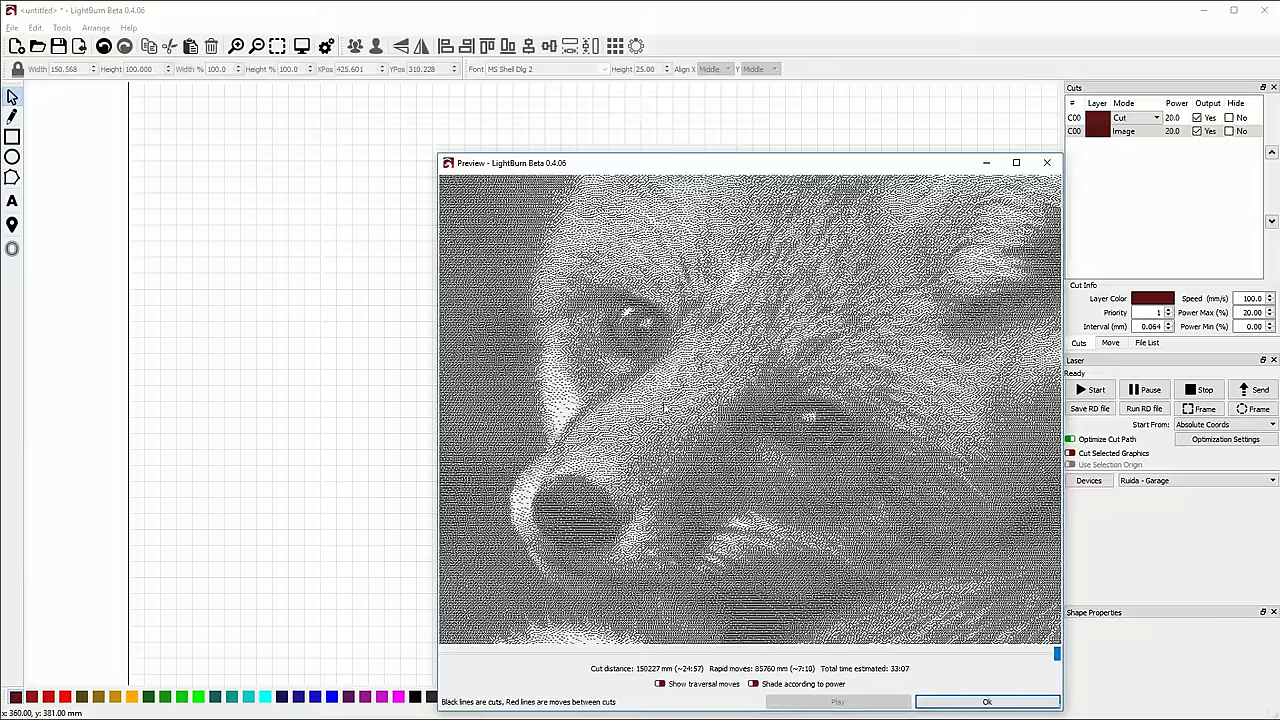
pyautogui.scroll(-1, 587, 557)
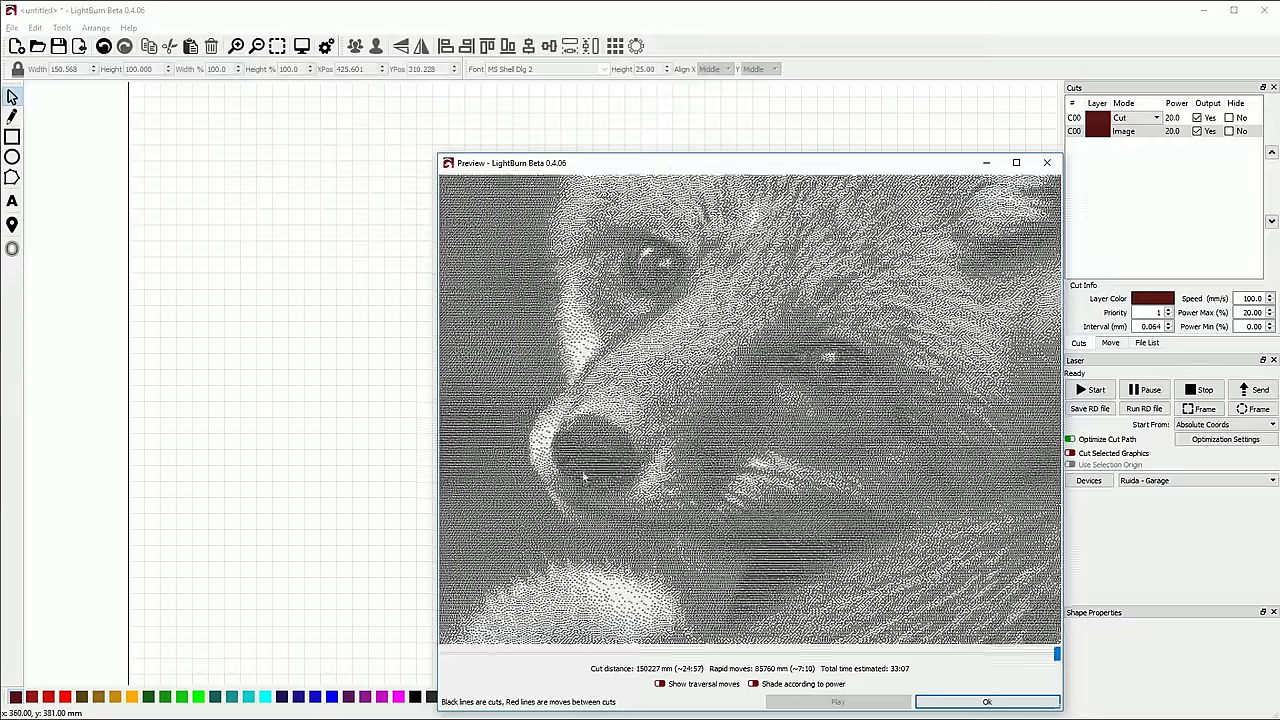
pyautogui.scroll(1, 564, 460)
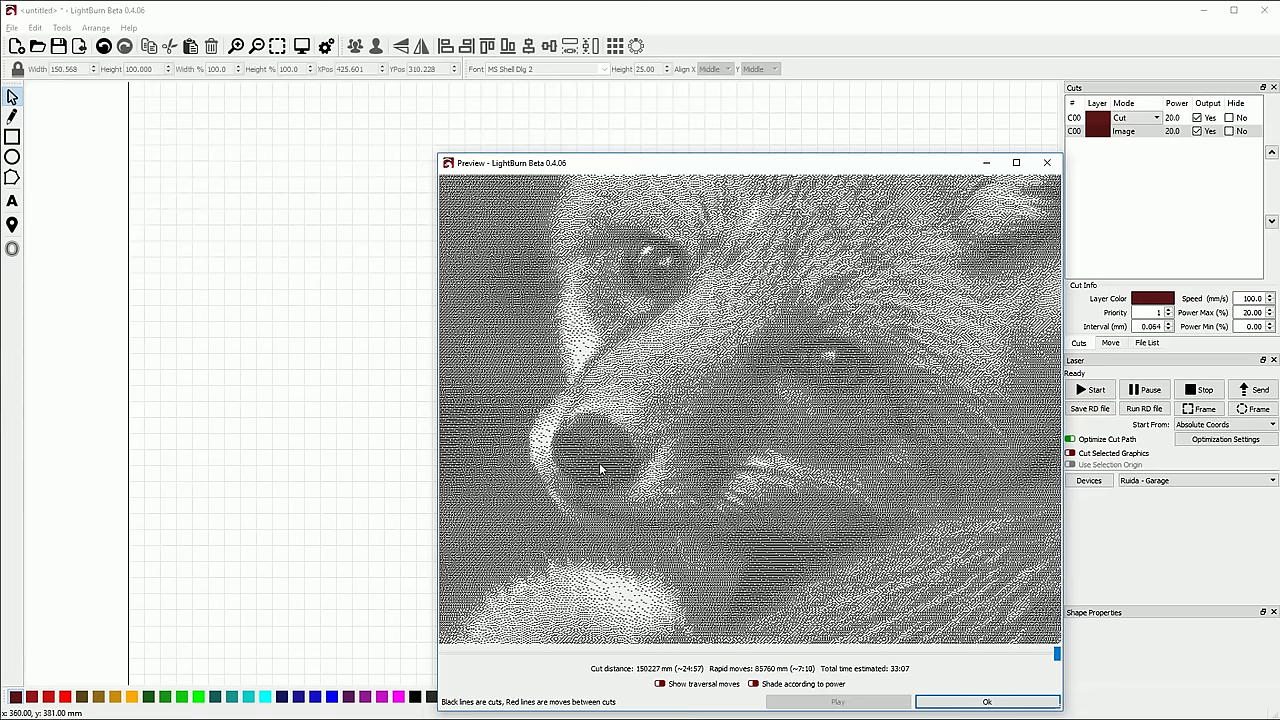
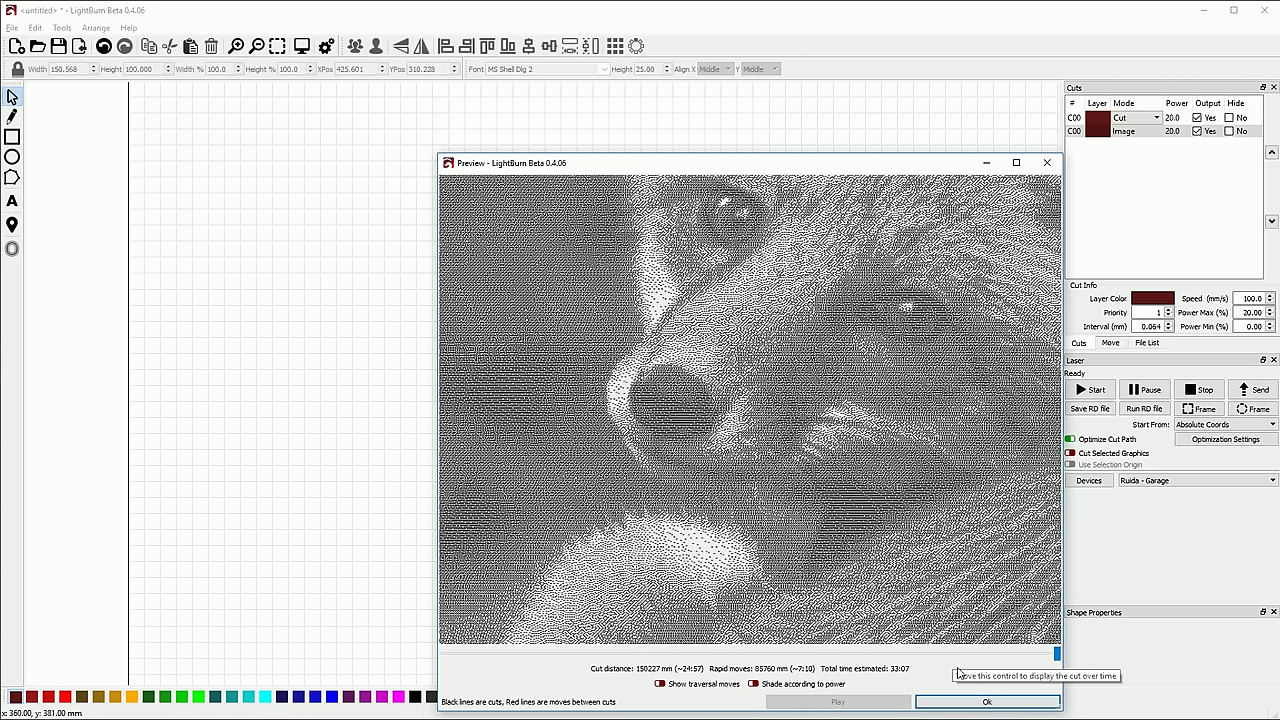
pyautogui.click(955, 701)
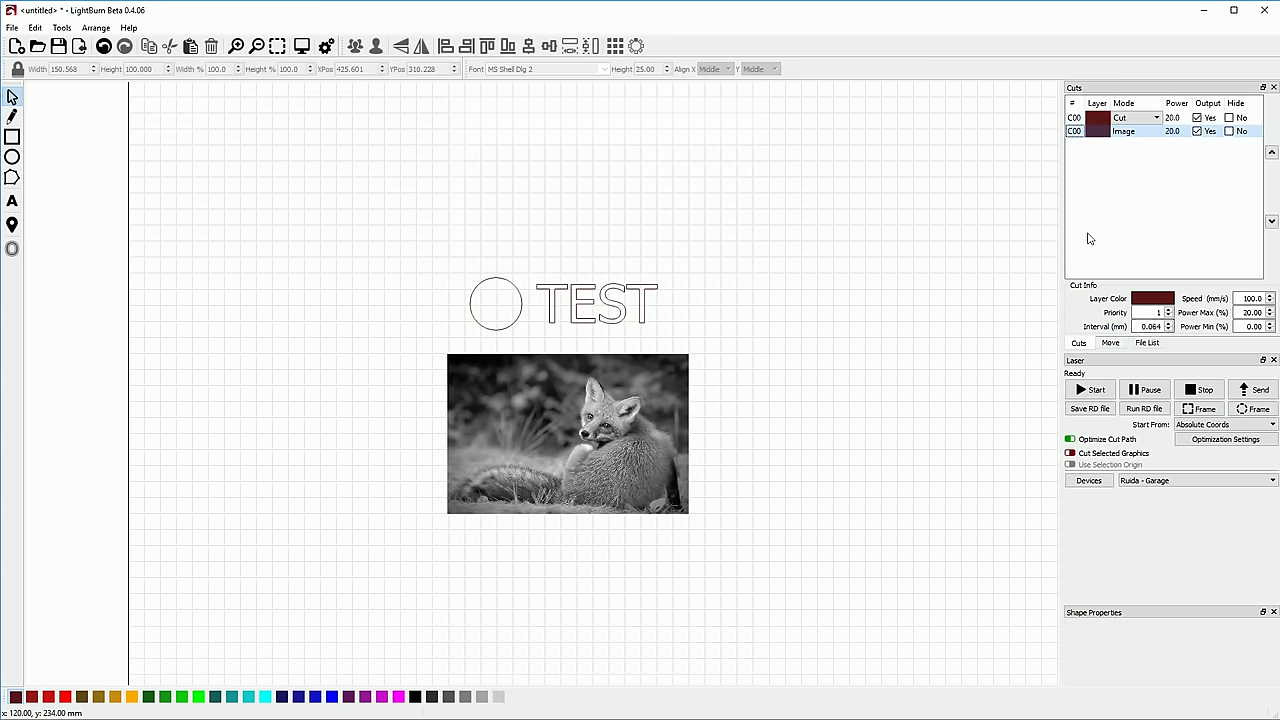
# Step: Set the image layer's line interval to 0.1 mm in its cut settings
pyautogui.doubleClick(1074, 133)
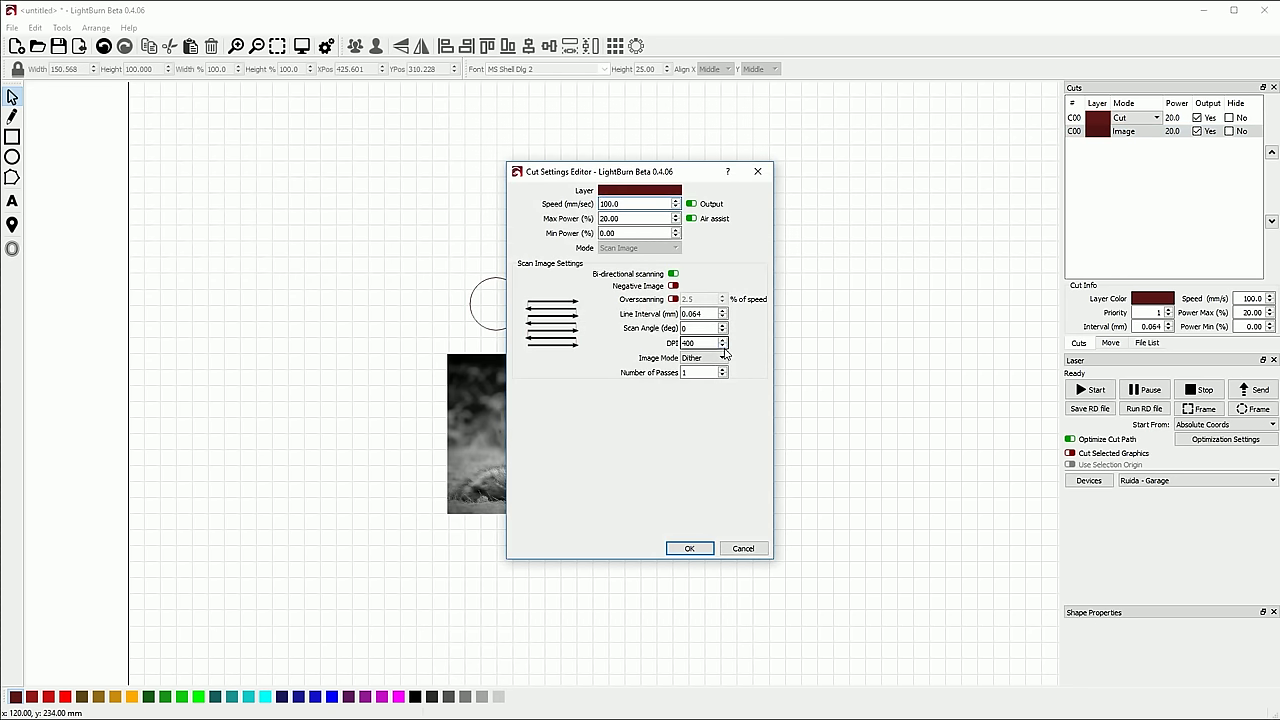
pyautogui.doubleClick(700, 314)
pyautogui.write('0.1')
pyautogui.press('Tab')
pyautogui.press('End')
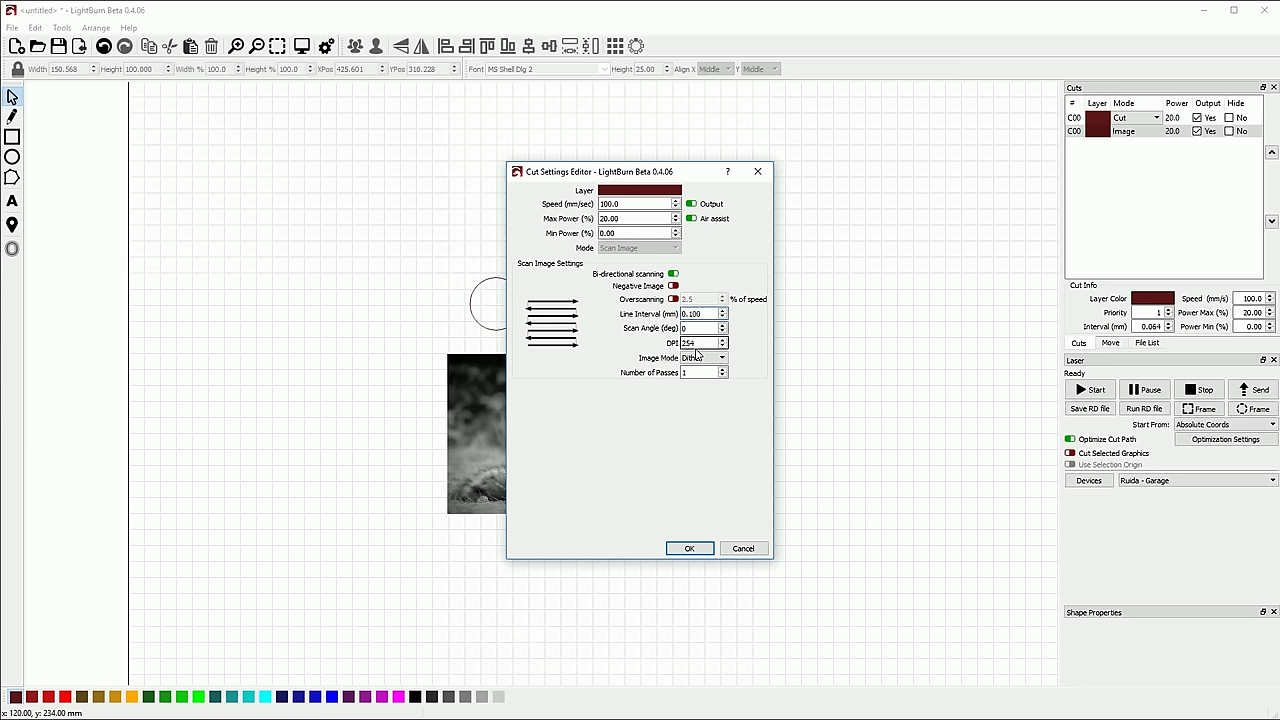
pyautogui.click(701, 549)
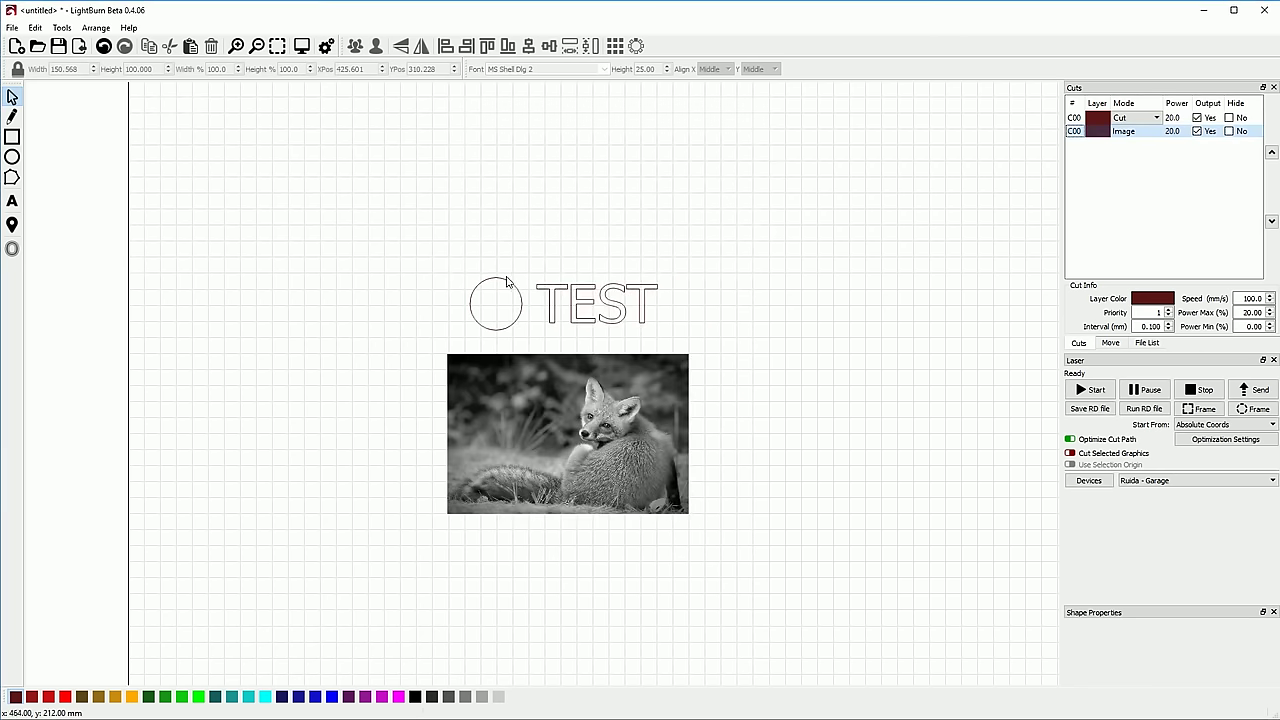
# Step: Draw a rectangle about 30 by 27 mm left of the circle, and stack a duplicate against its edge farther left
pyautogui.click(12, 137)
pyautogui.moveTo(333, 281); pyautogui.dragTo(383, 331)
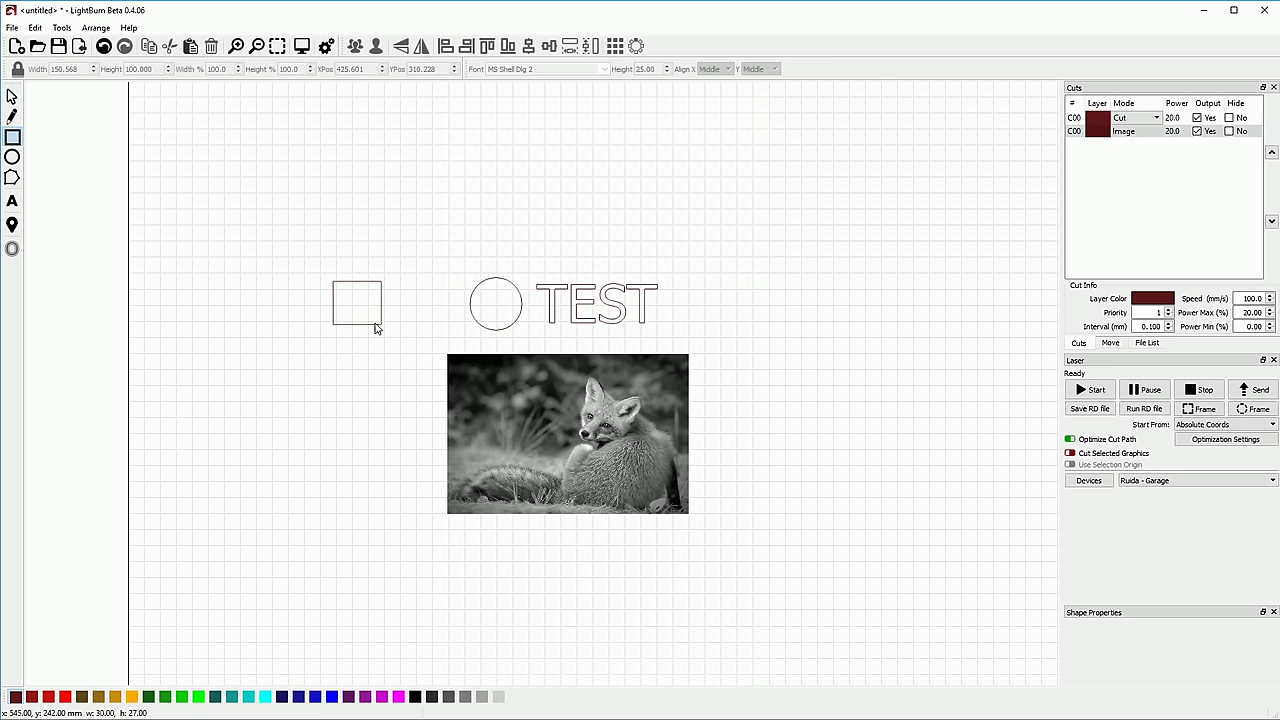
pyautogui.click(12, 96)
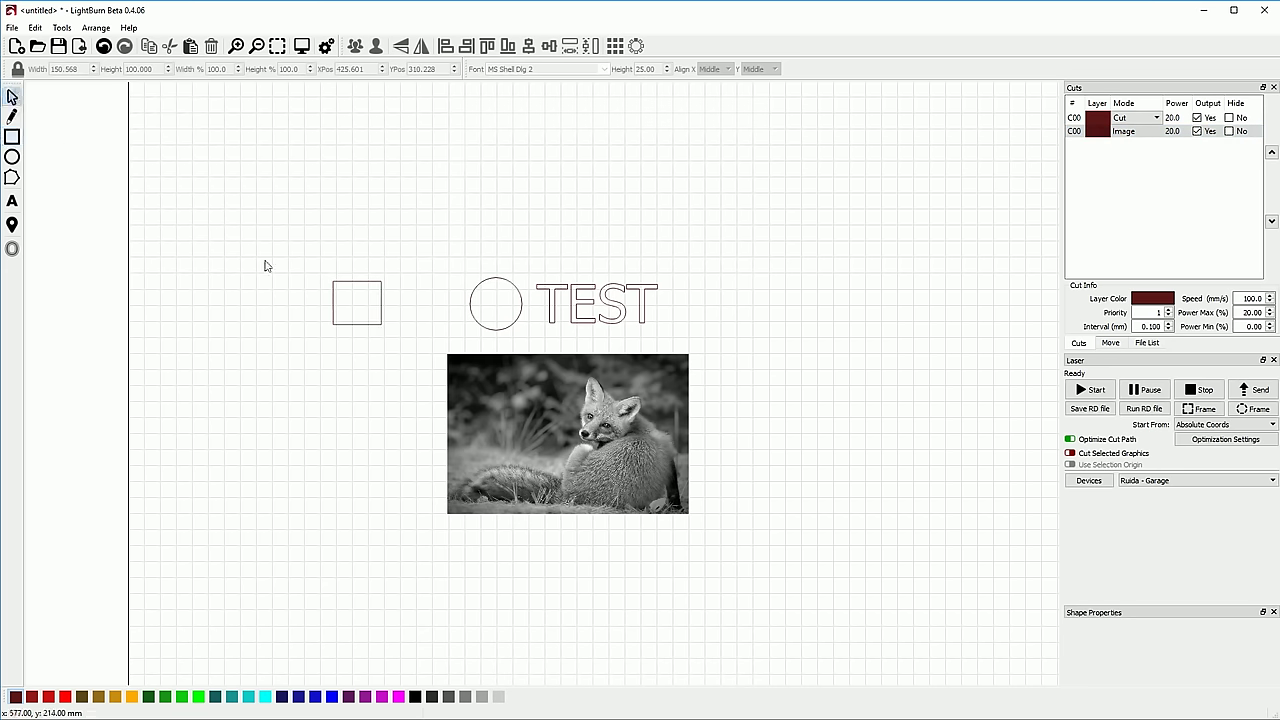
pyautogui.click(370, 282)
pyautogui.moveTo(361, 304); pyautogui.dragTo(272, 300)
pyautogui.hotkey('ctrl', 'd')
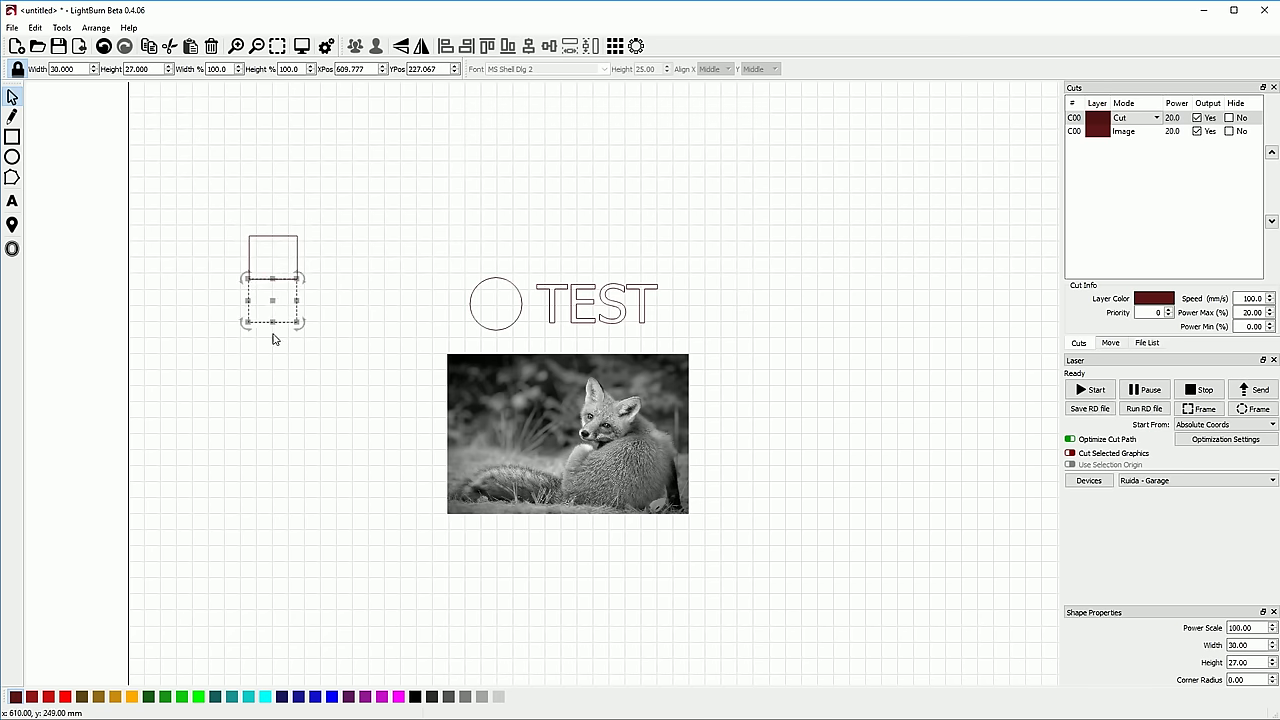
pyautogui.click(252, 256)
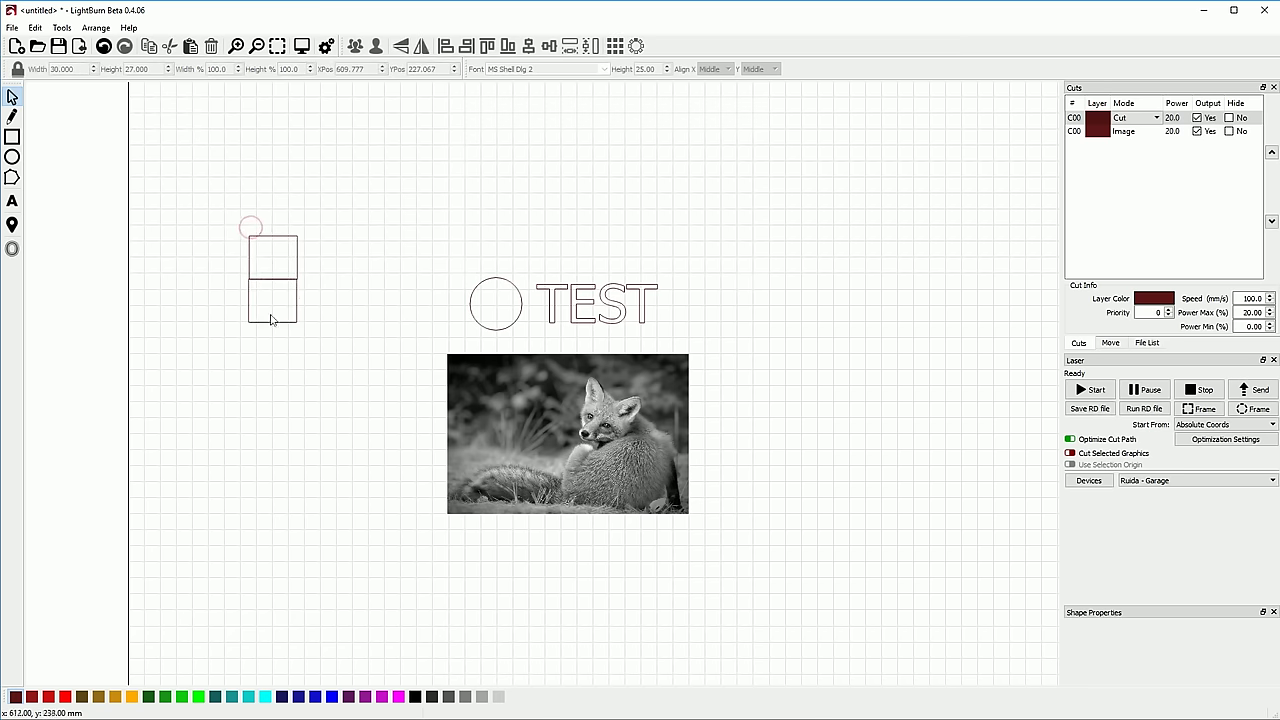
# Step: Copy the circle beside the text and stack two copies of it next to the two rectangles
pyautogui.click(493, 286)
pyautogui.hotkey('ctrl', 'c')
pyautogui.hotkey('ctrl', 'v')
pyautogui.moveTo(343, 251); pyautogui.dragTo(333, 306)
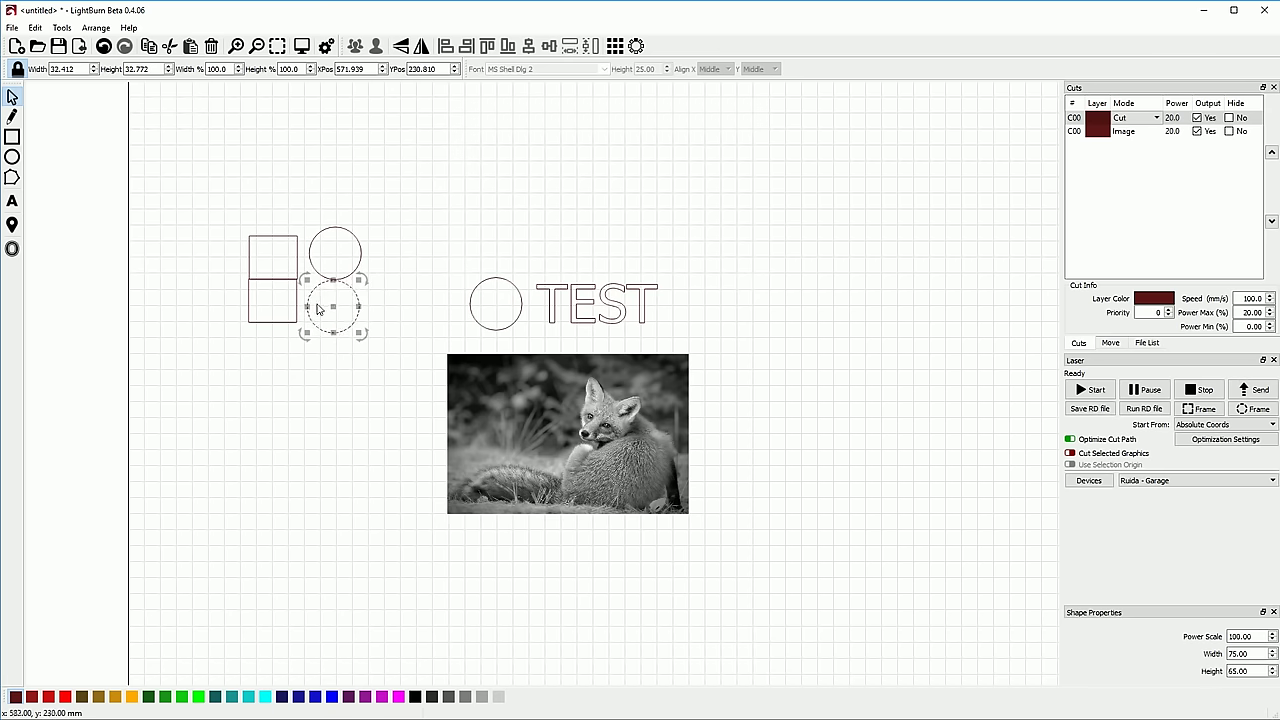
pyautogui.click(386, 279)
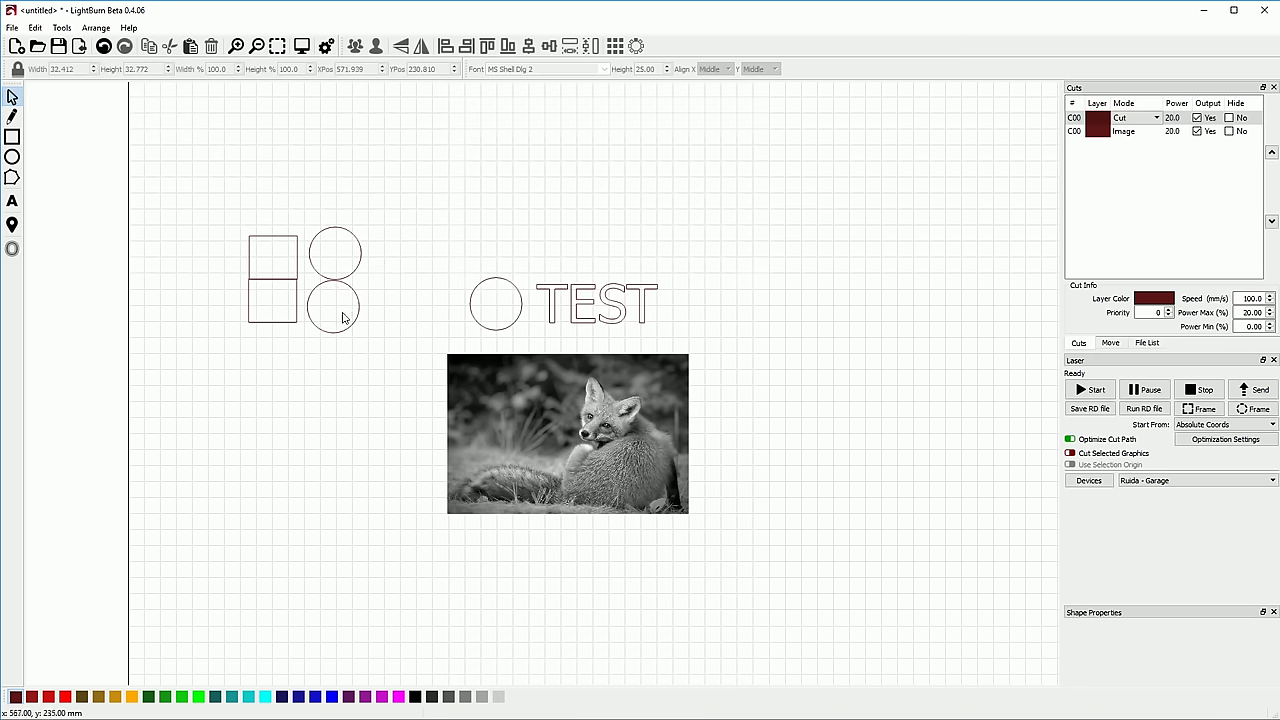
# Step: Move the lower circle copy up so that it slightly overlaps the upper copy
pyautogui.click(346, 313)
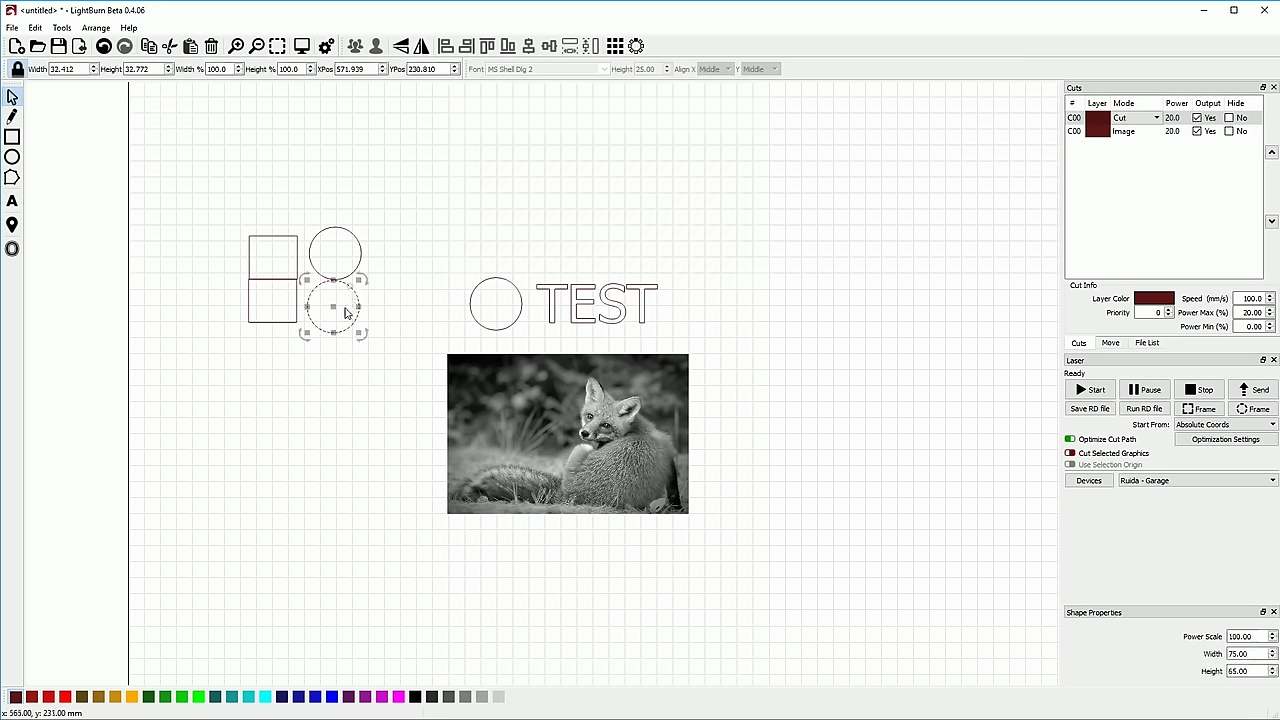
pyautogui.moveTo(336, 311); pyautogui.dragTo(339, 295)
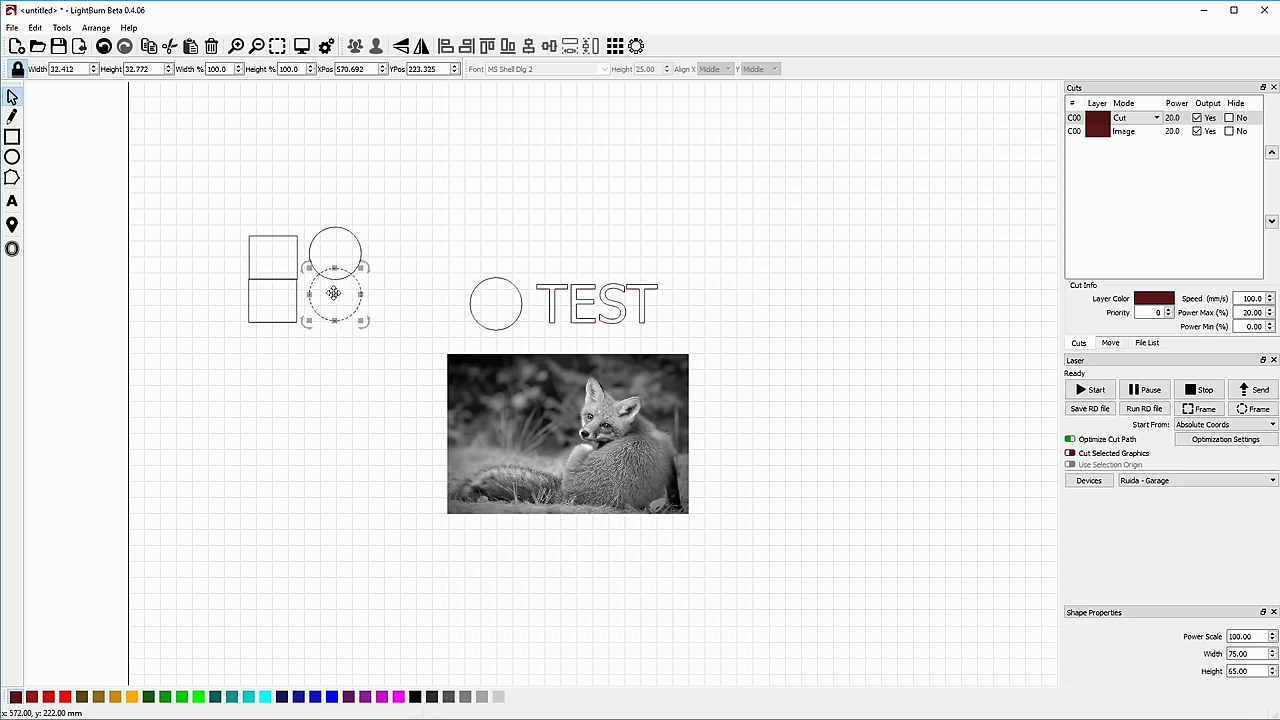
pyautogui.moveTo(335, 293); pyautogui.dragTo(337, 296)
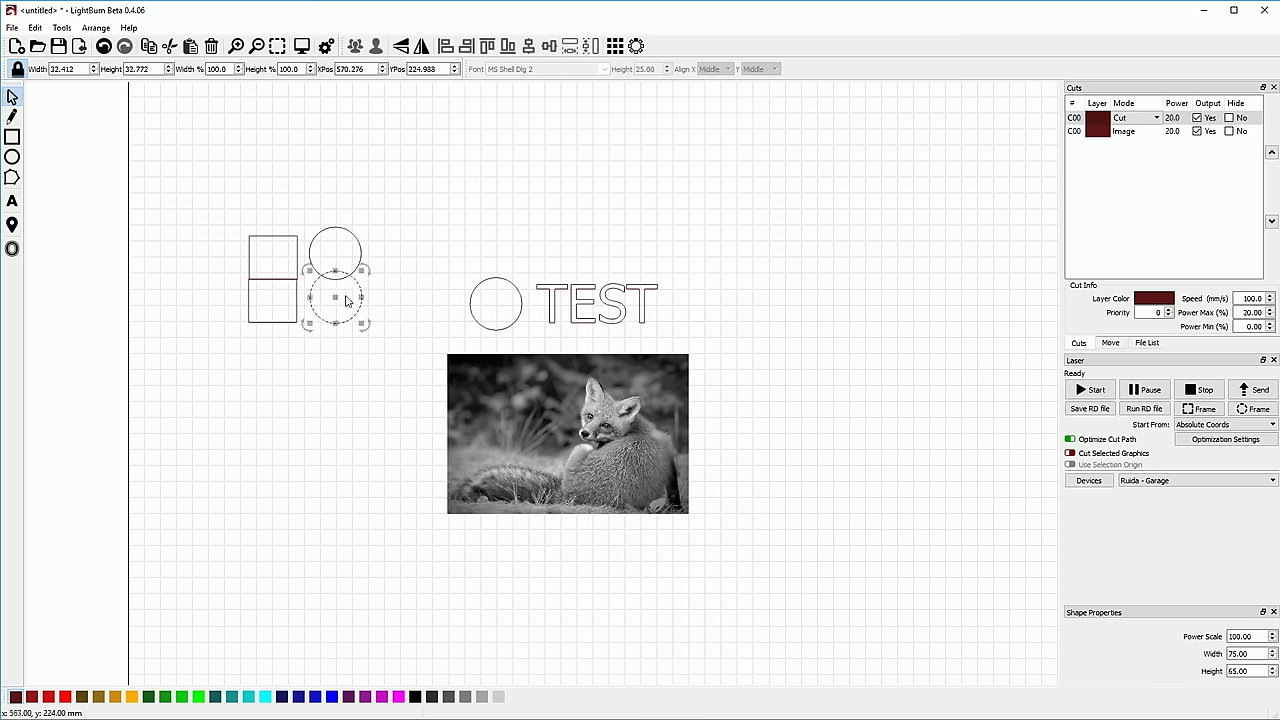
pyautogui.click(424, 298)
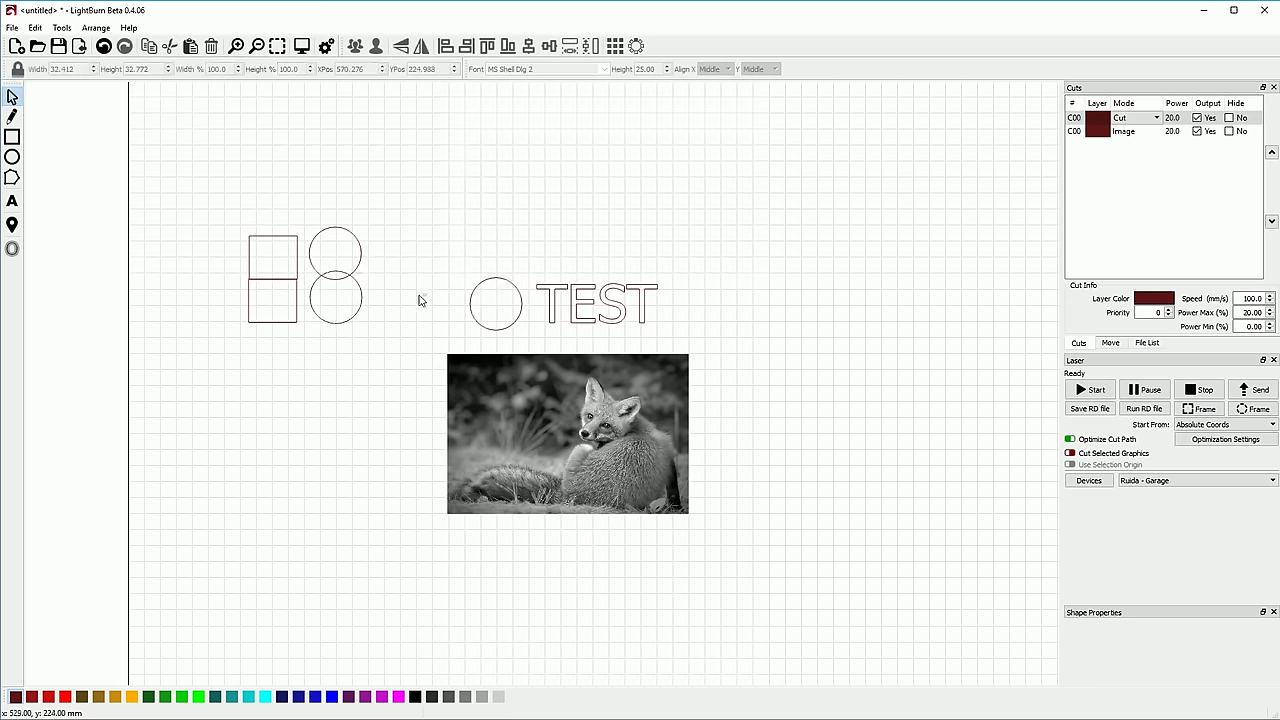
pyautogui.click(347, 308)
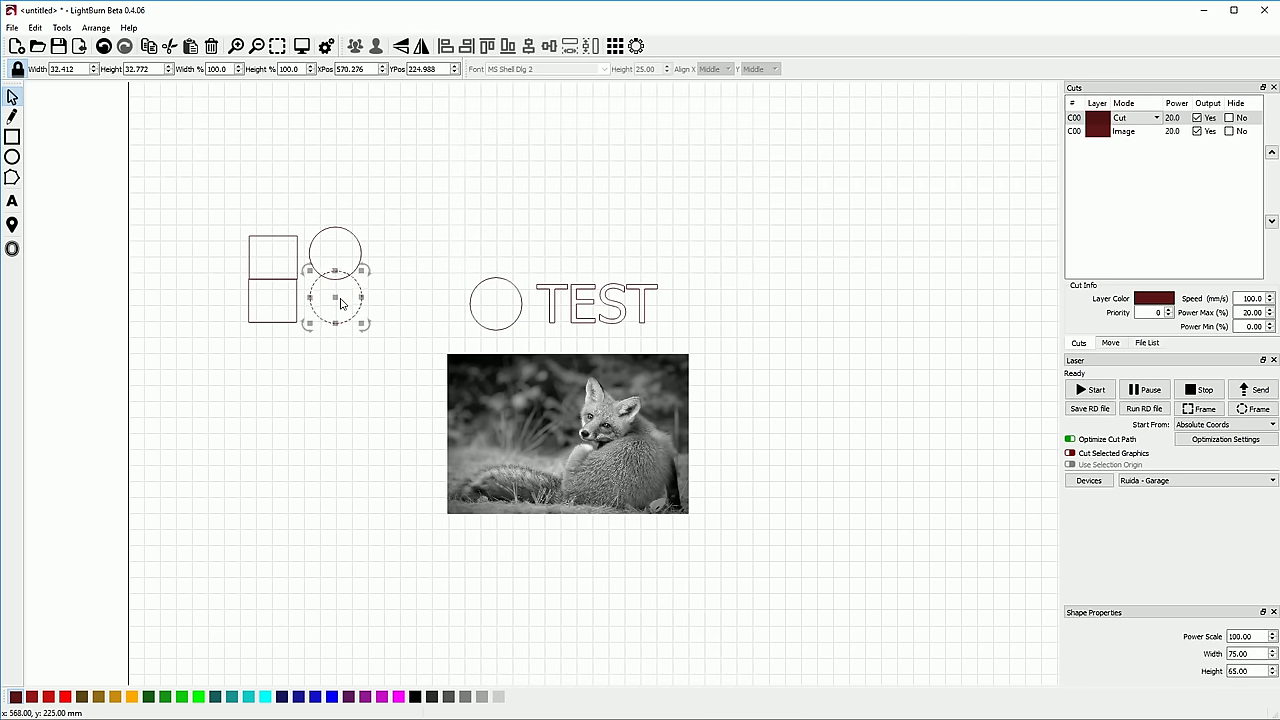
pyautogui.moveTo(335, 298); pyautogui.dragTo(334, 299)
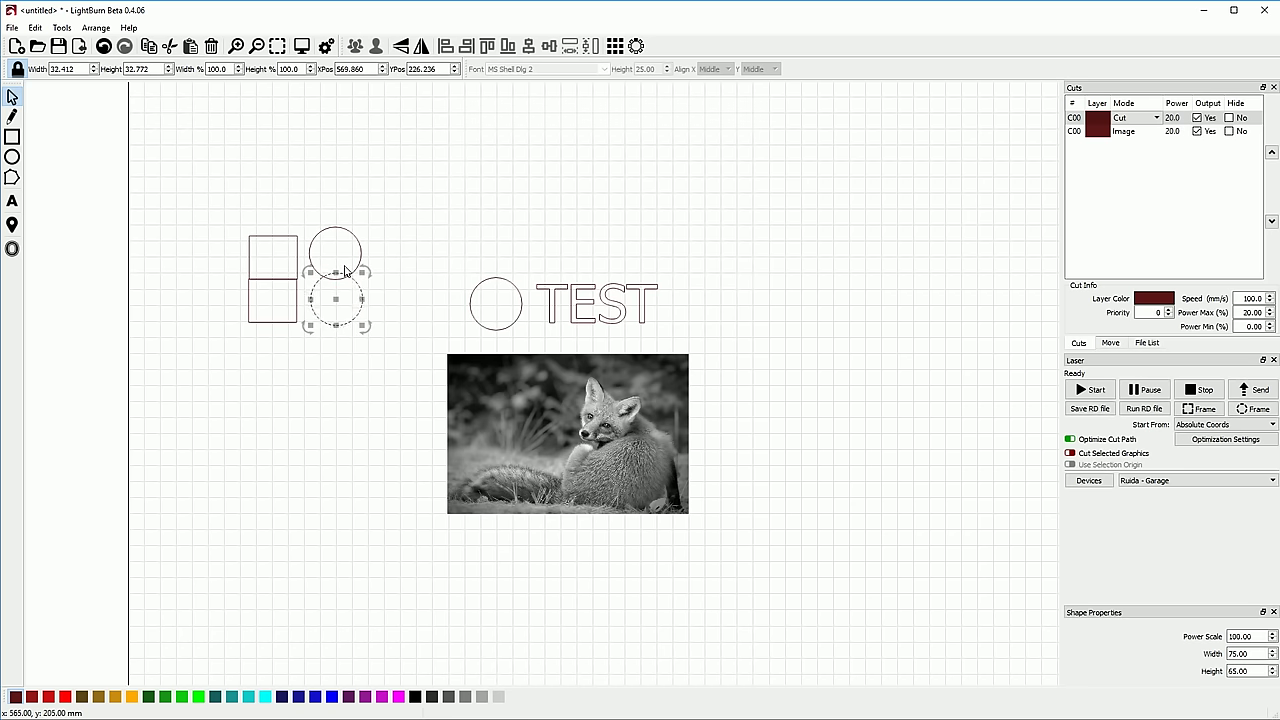
pyautogui.click(389, 251)
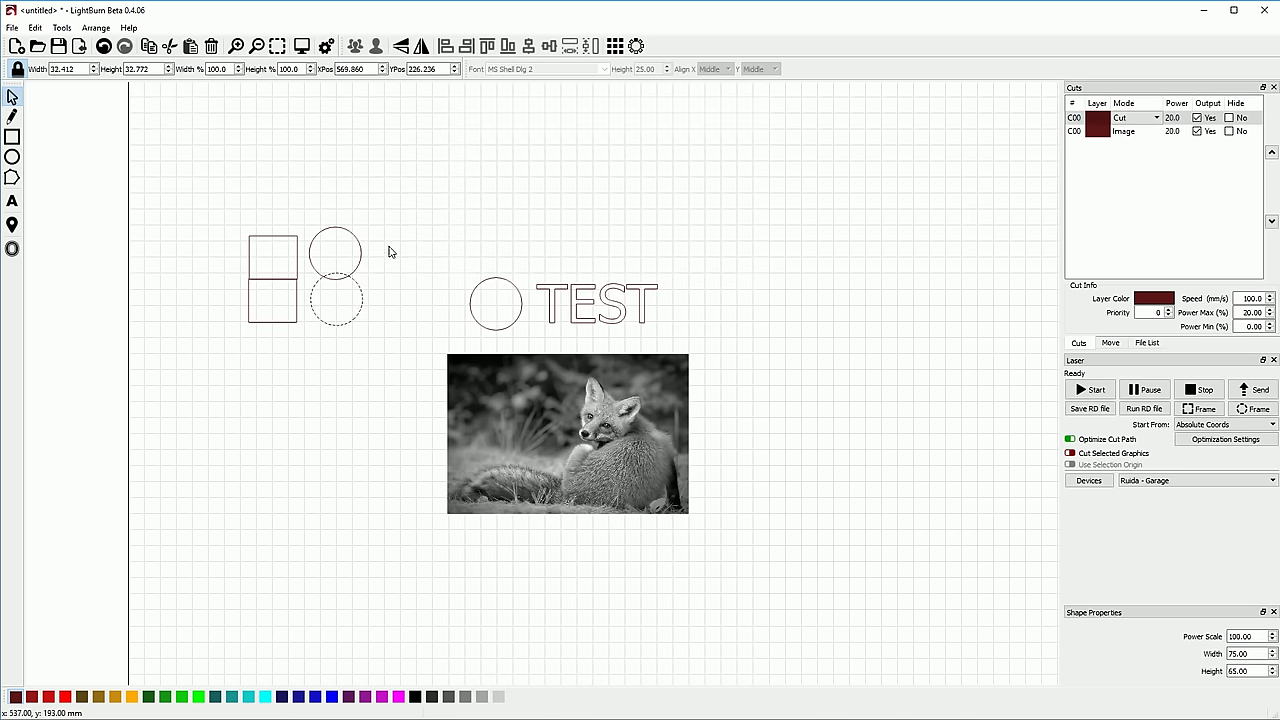
# Step: Delete the two stacked rectangles and the two circle copies
pyautogui.moveTo(212, 189); pyautogui.dragTo(398, 338)
pyautogui.press('Delete')
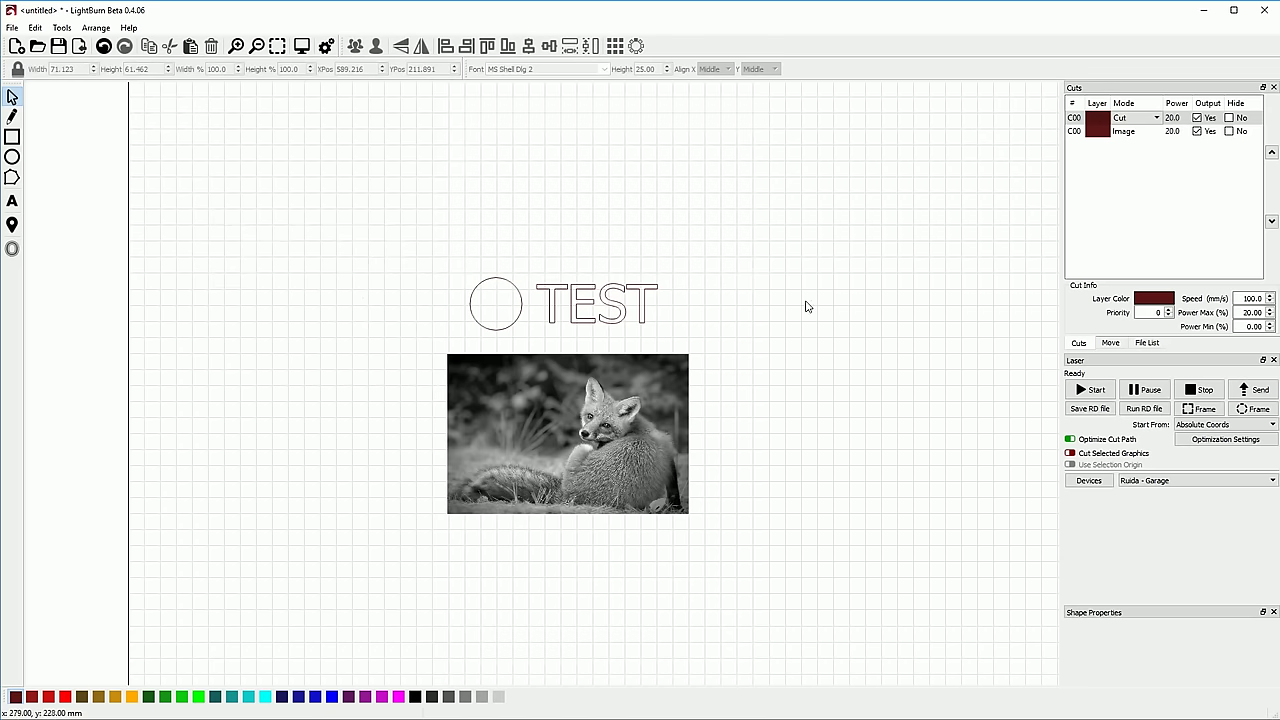
# Step: Select the fox photo and review its image layer's cut settings beside it, leaving the values as they are
pyautogui.click(590, 420)
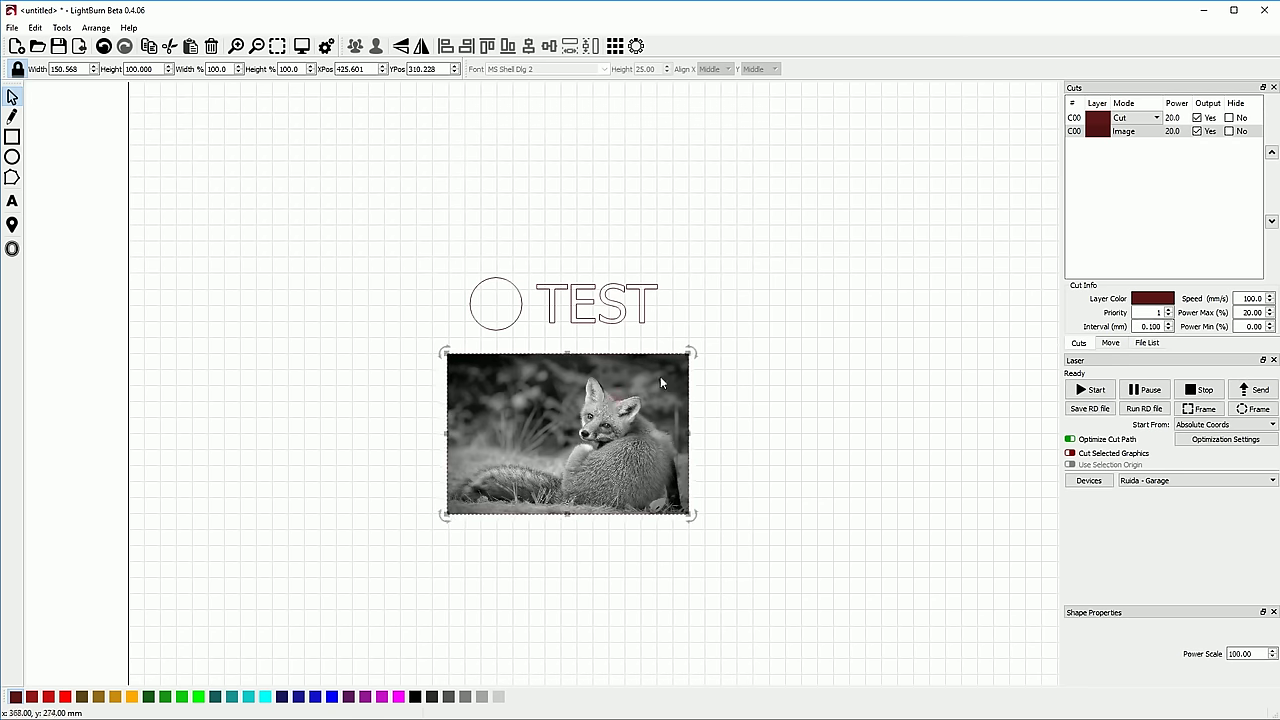
pyautogui.doubleClick(1075, 132)
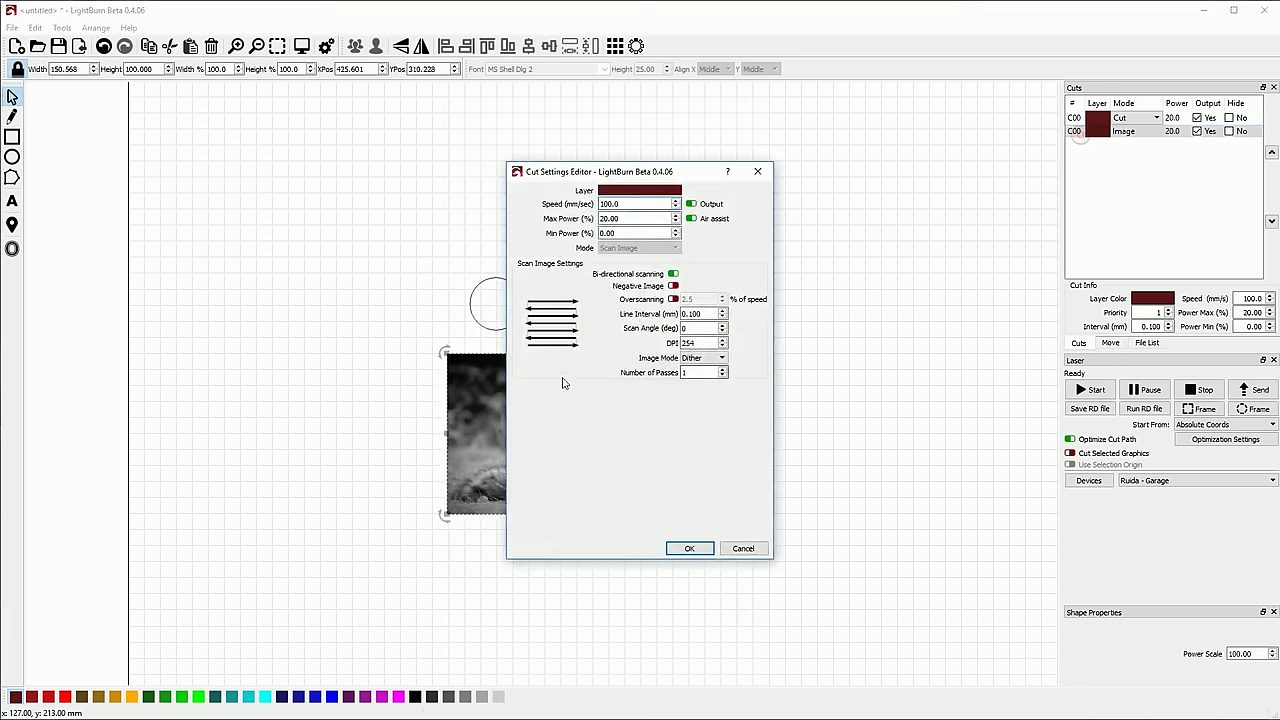
pyautogui.moveTo(684, 176); pyautogui.dragTo(909, 161)
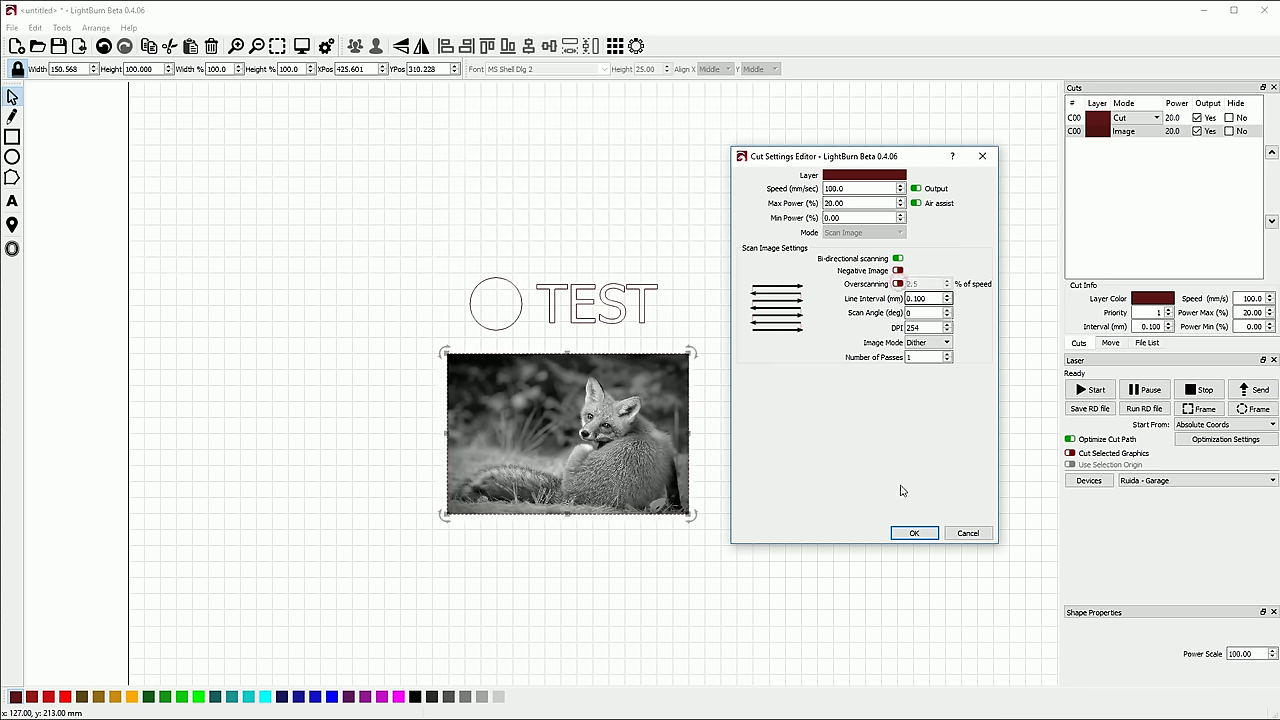
pyautogui.click(922, 534)
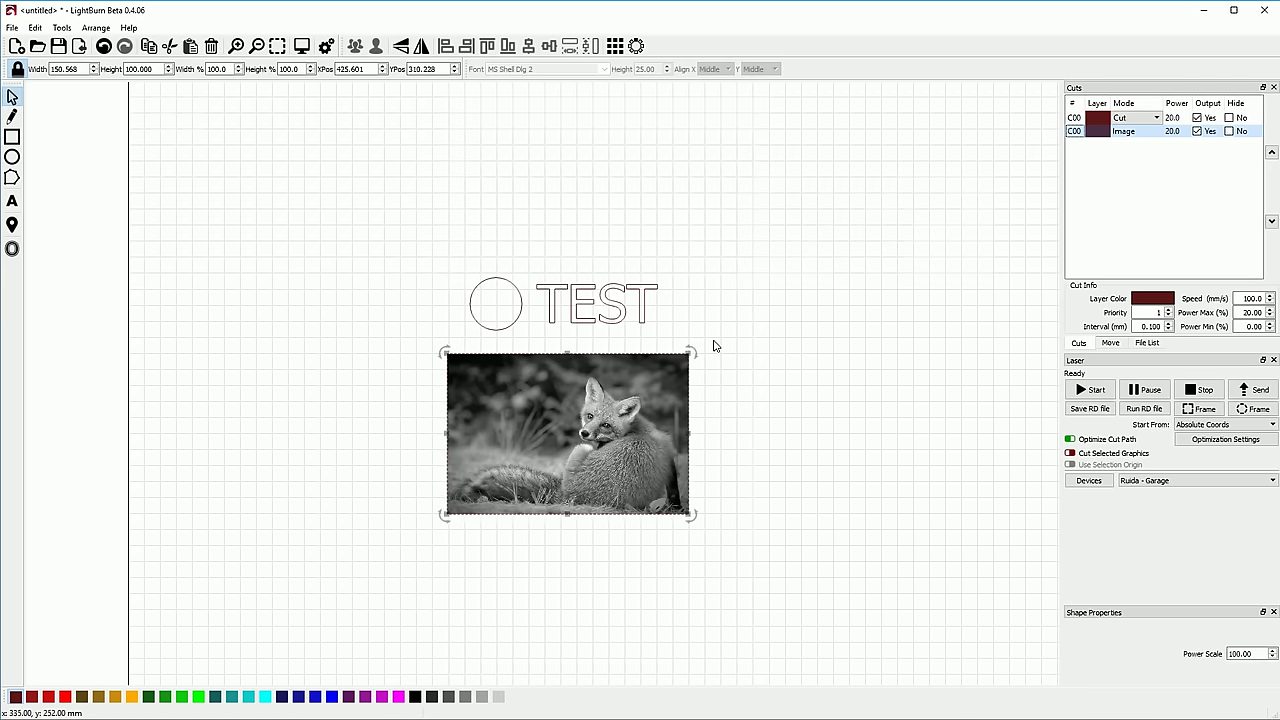
# Step: Delete the fox photo and preview the remaining circle and text in Cut mode
pyautogui.moveTo(406, 240); pyautogui.dragTo(743, 358)
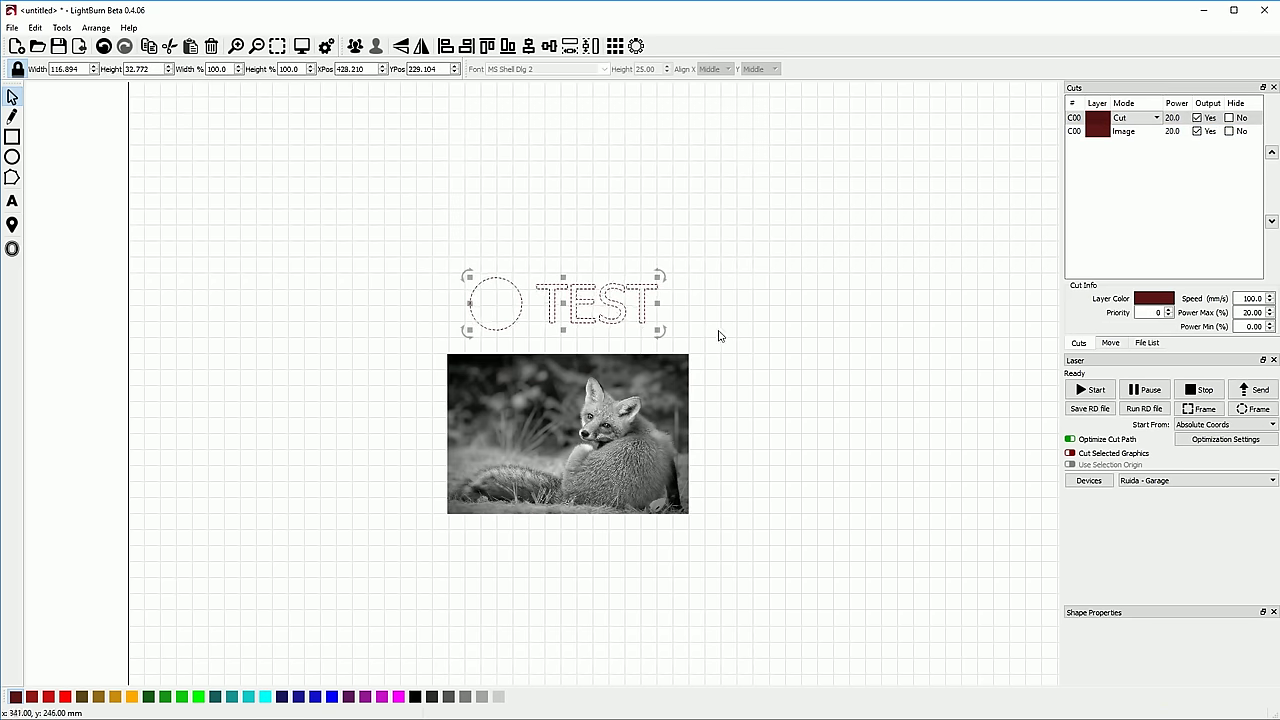
pyautogui.click(605, 415)
pyautogui.press('Delete')
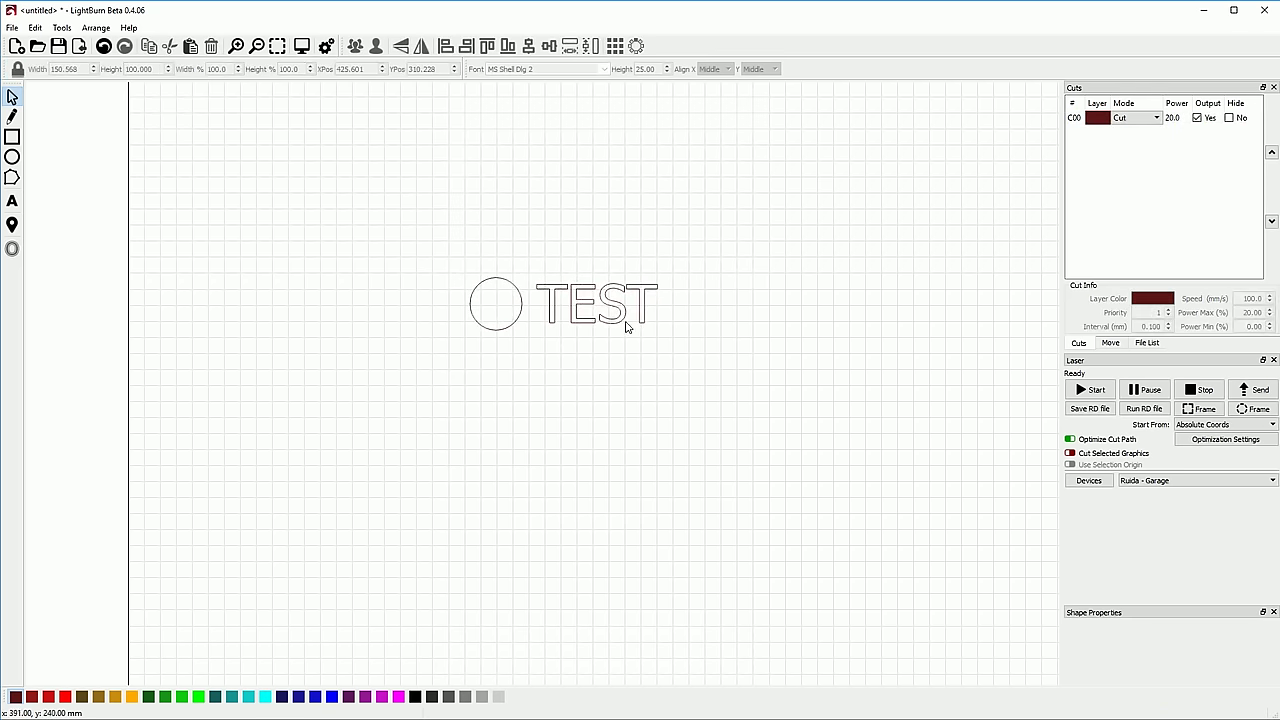
pyautogui.hotkey('alt', 'p')
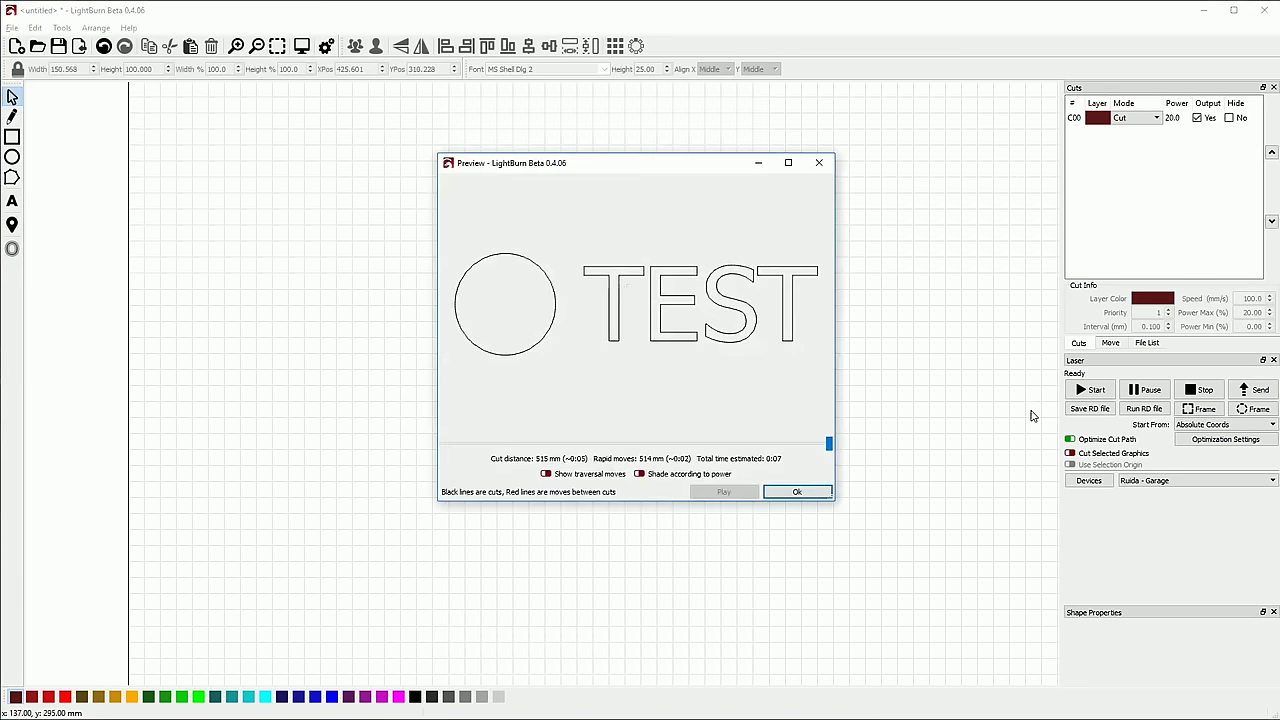
pyautogui.press('Escape')
# Step: Set the circle and text layer to Scan mode and preview it
pyautogui.click(1138, 118)
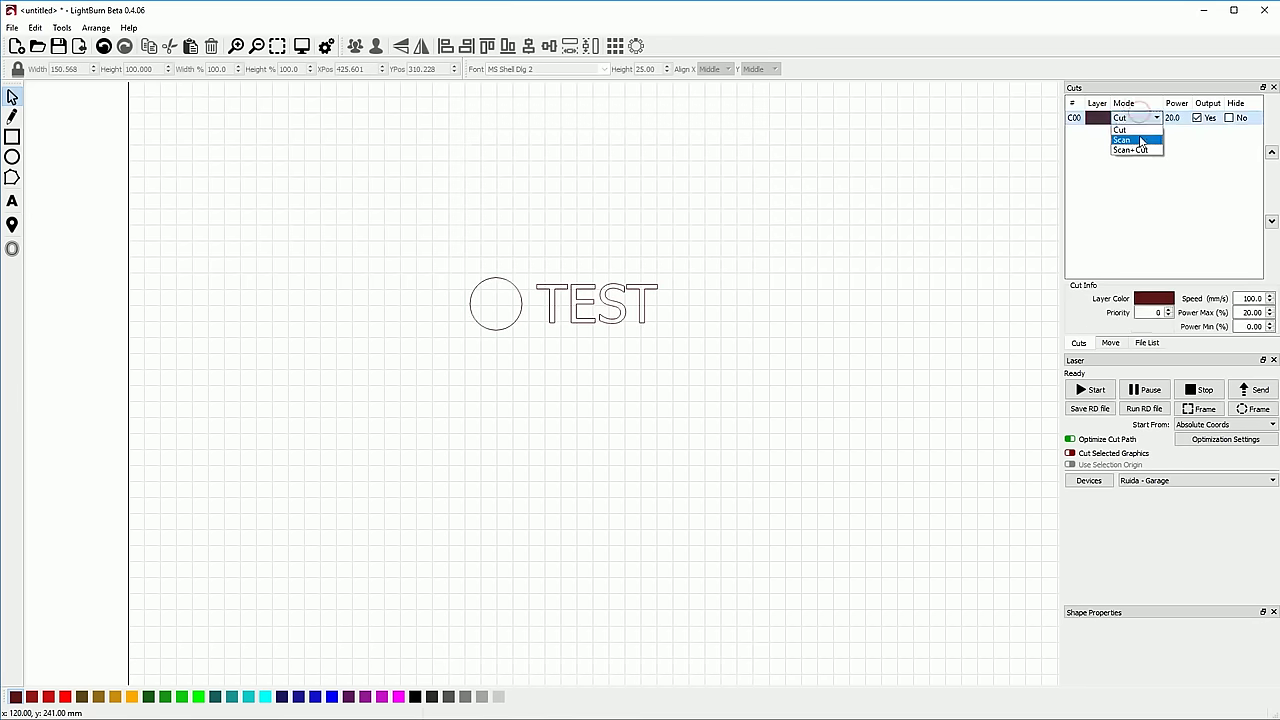
pyautogui.click(1140, 140)
pyautogui.hotkey('alt', 'p')
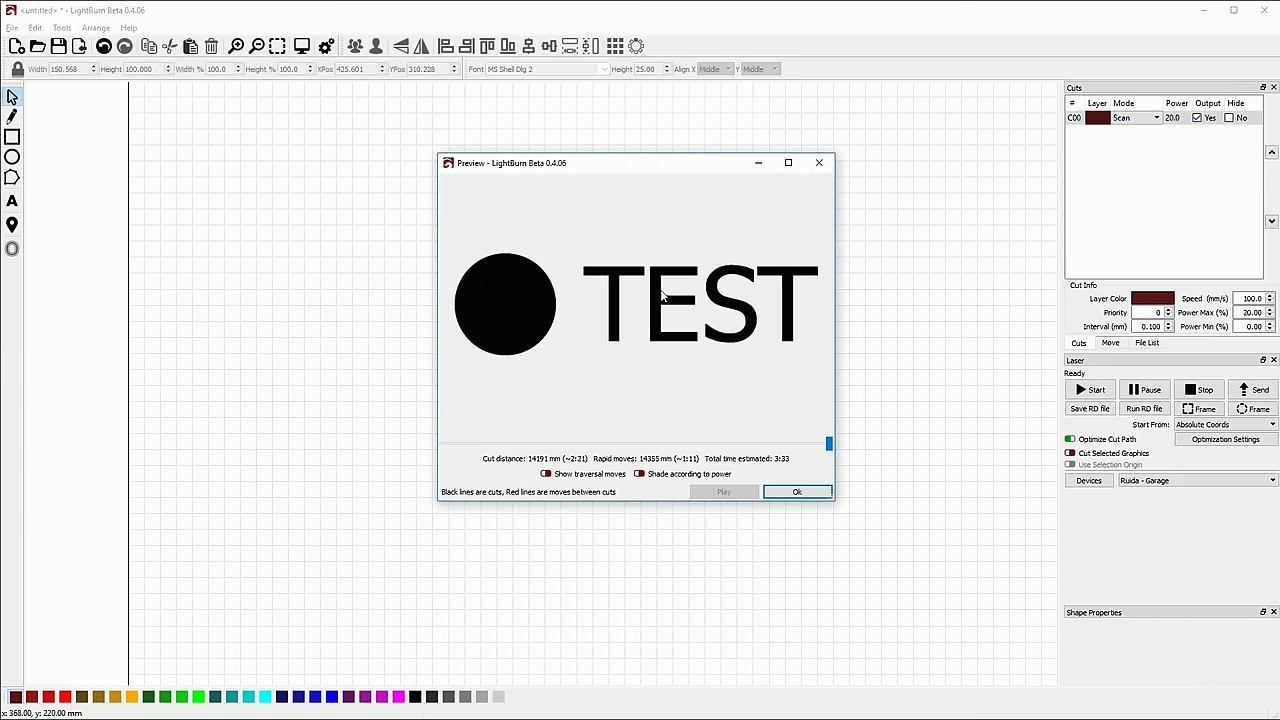
# Step: Show traversal moves in a wider preview and examine the individual scan lines near the circle's upper edge
pyautogui.click(572, 475)
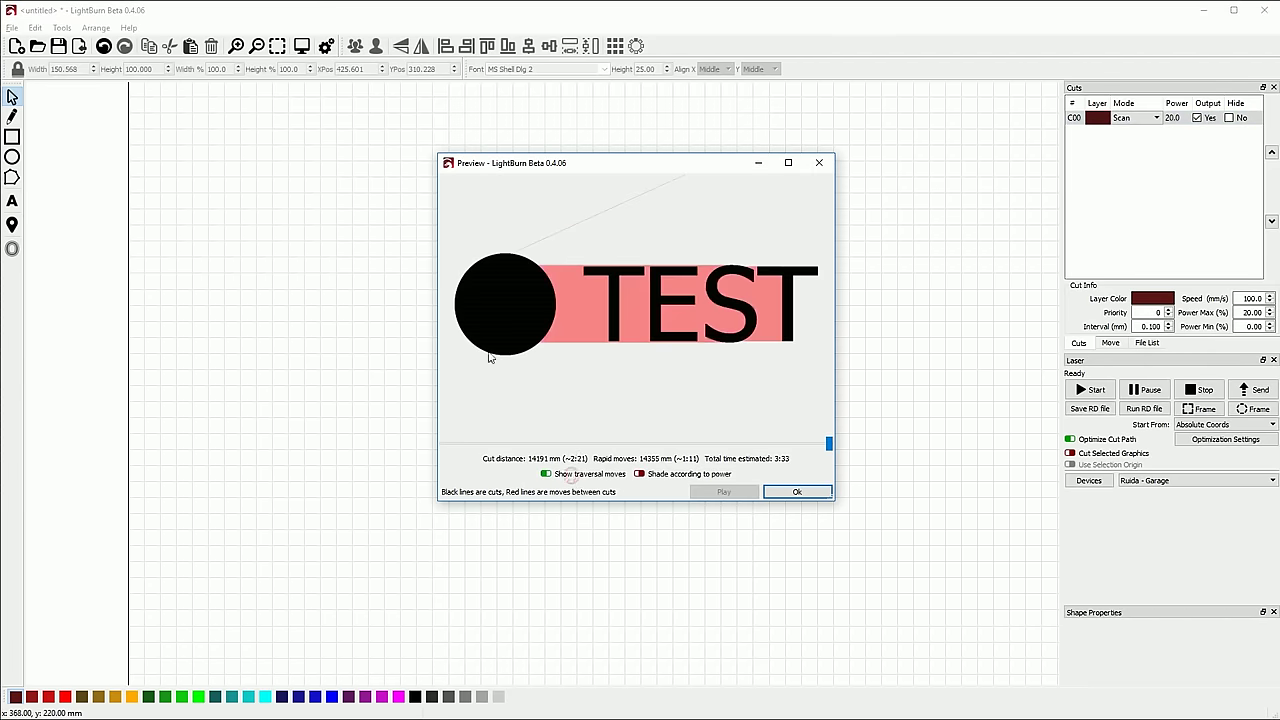
pyautogui.moveTo(436, 350); pyautogui.dragTo(176, 350)
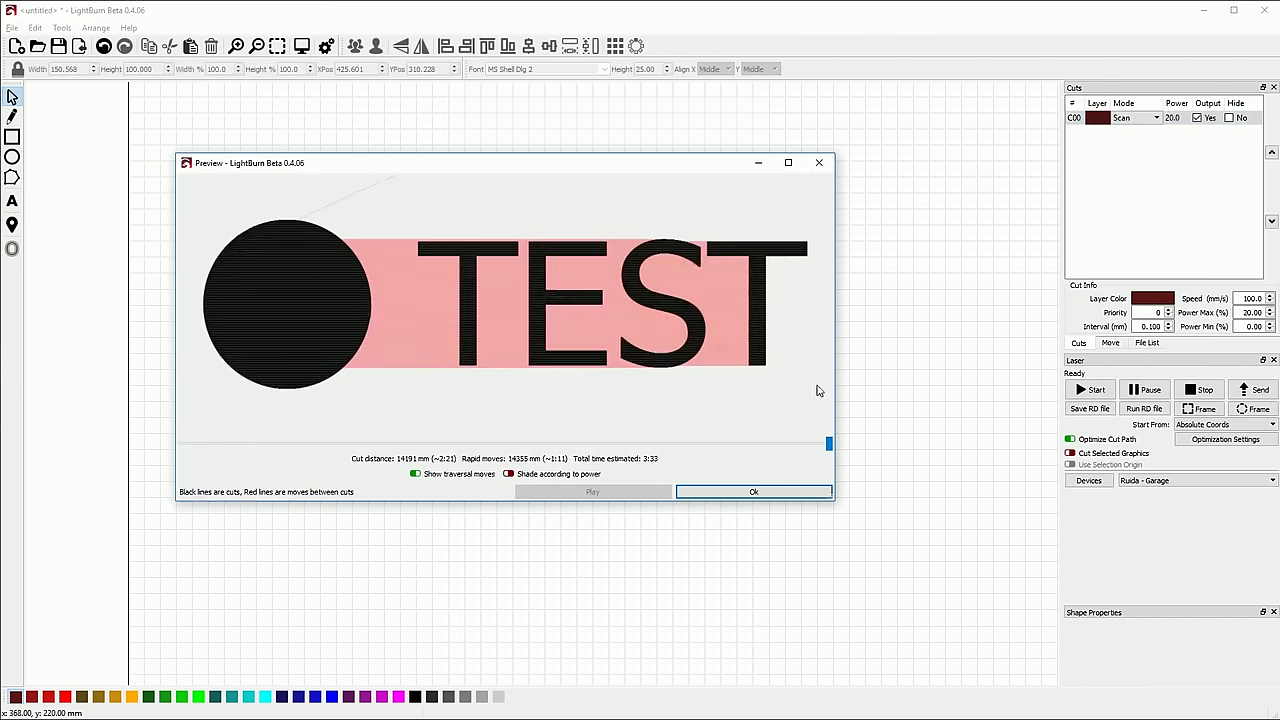
pyautogui.moveTo(835, 369); pyautogui.dragTo(1077, 369)
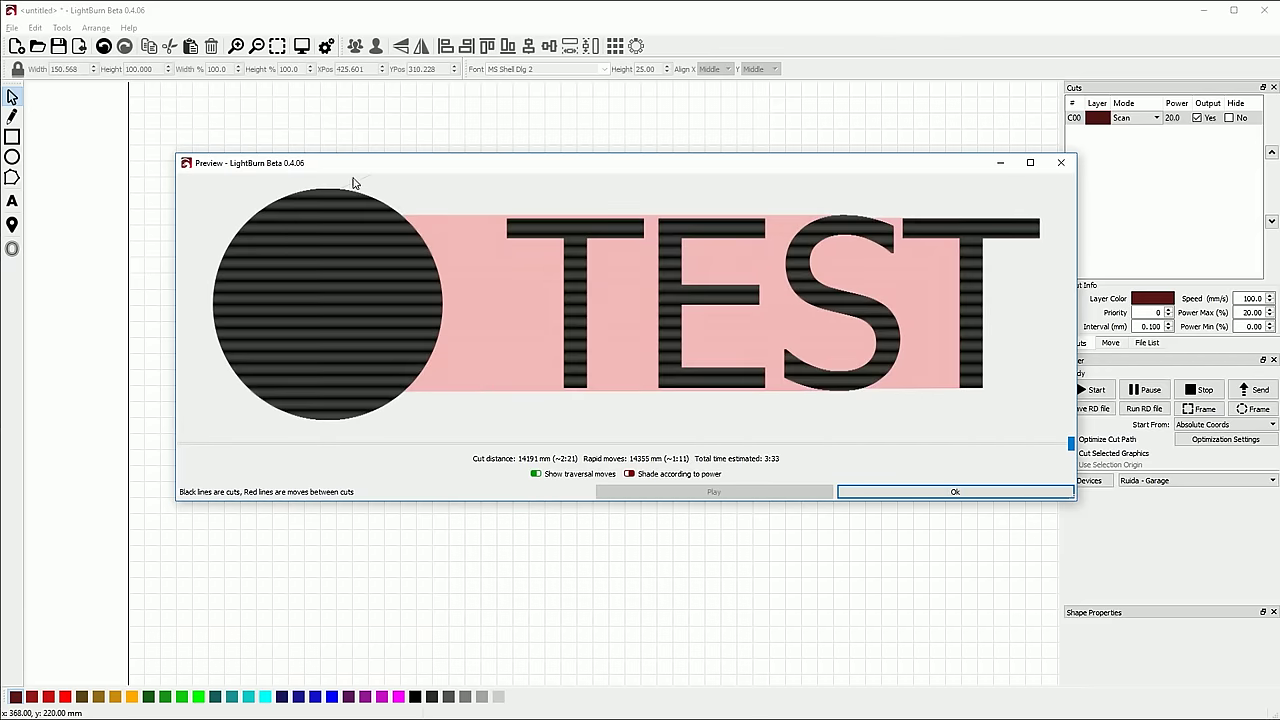
pyautogui.scroll(5, 323, 197)
pyautogui.scroll(2, 390, 214)
pyautogui.scroll(3, 591, 229)
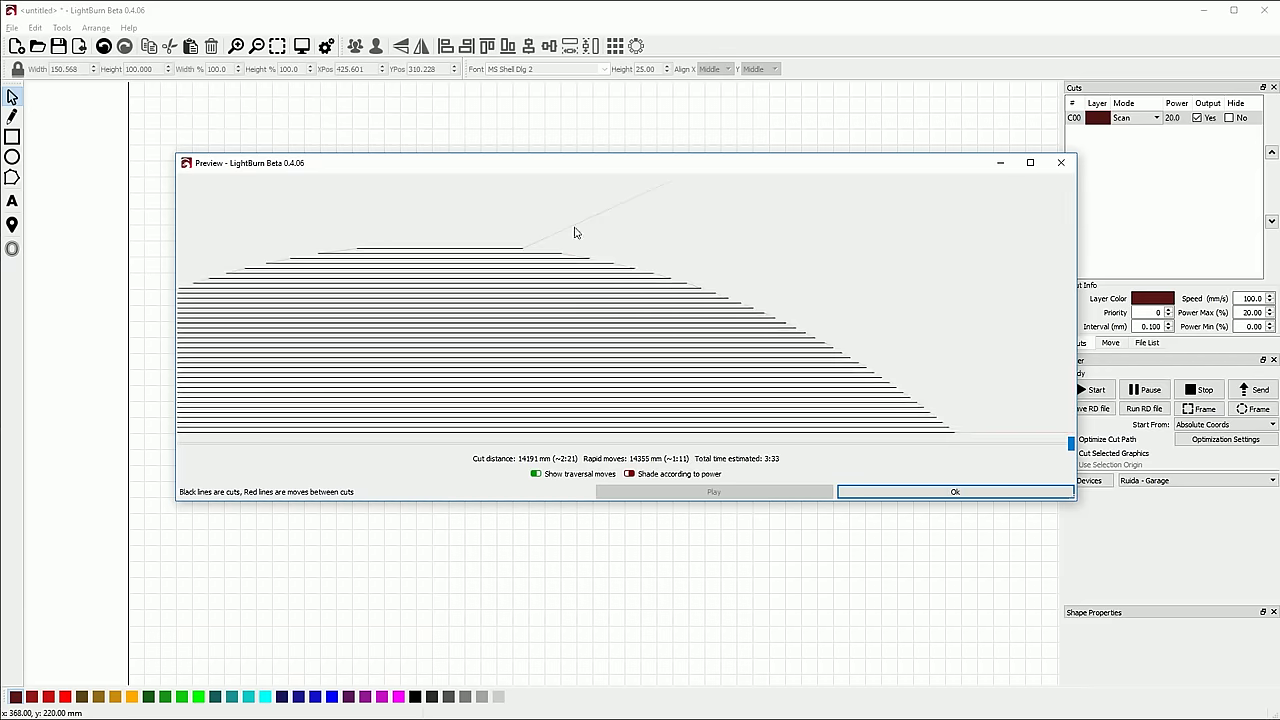
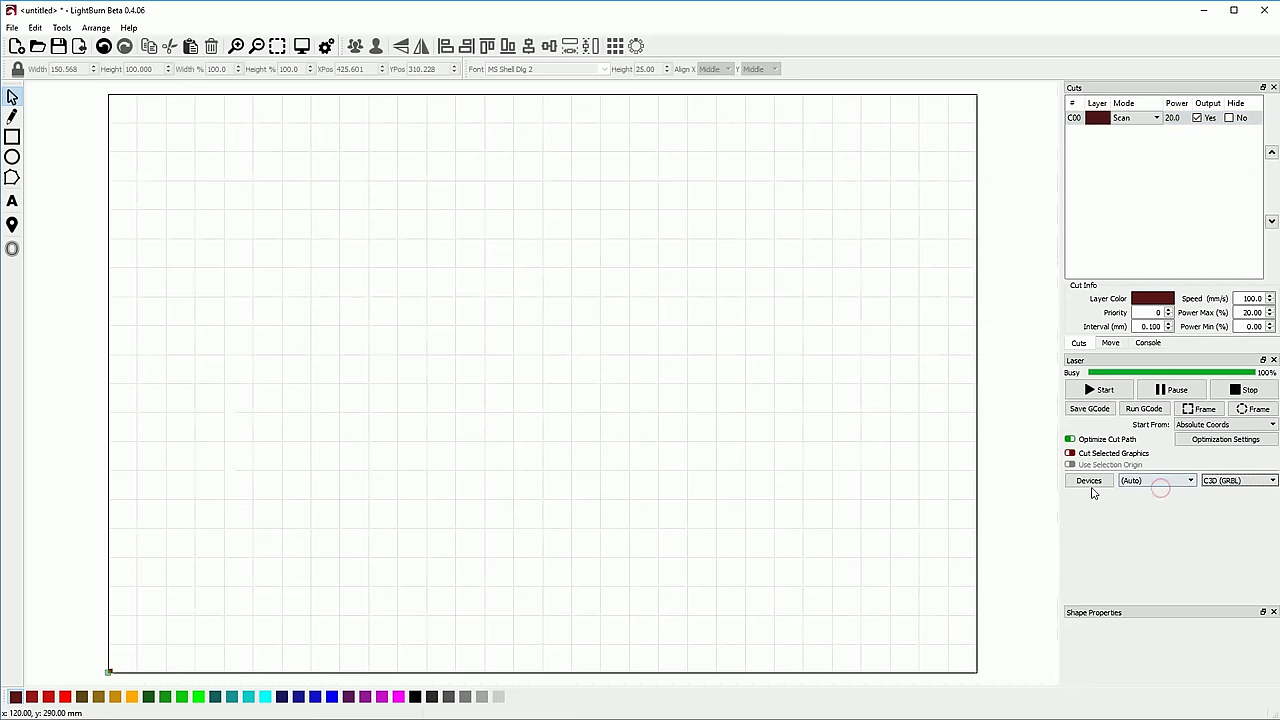
# Step: Select the circle and text, mirror them horizontally and move them into the work area at about X 192, Y 133 mm
pyautogui.scroll(-5, 600, 411)
pyautogui.moveTo(697, 265); pyautogui.dragTo(957, 422)
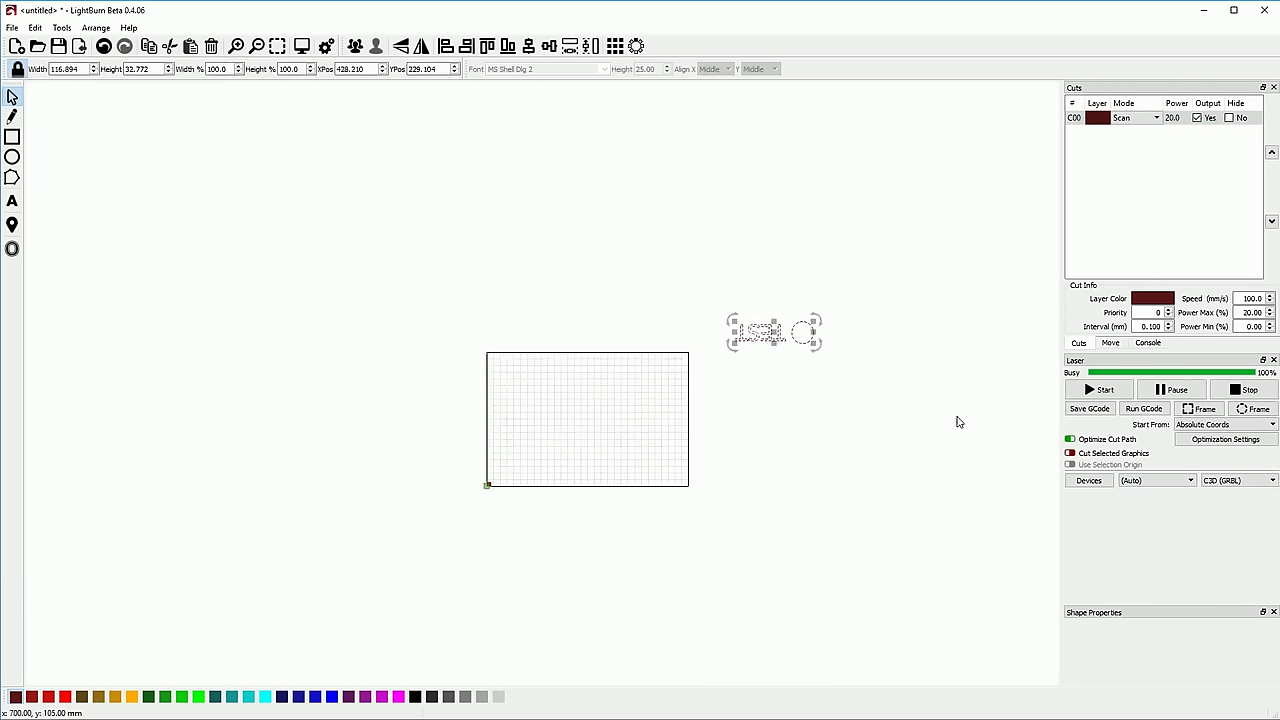
pyautogui.hotkey('ctrl', 'shift', 'h')
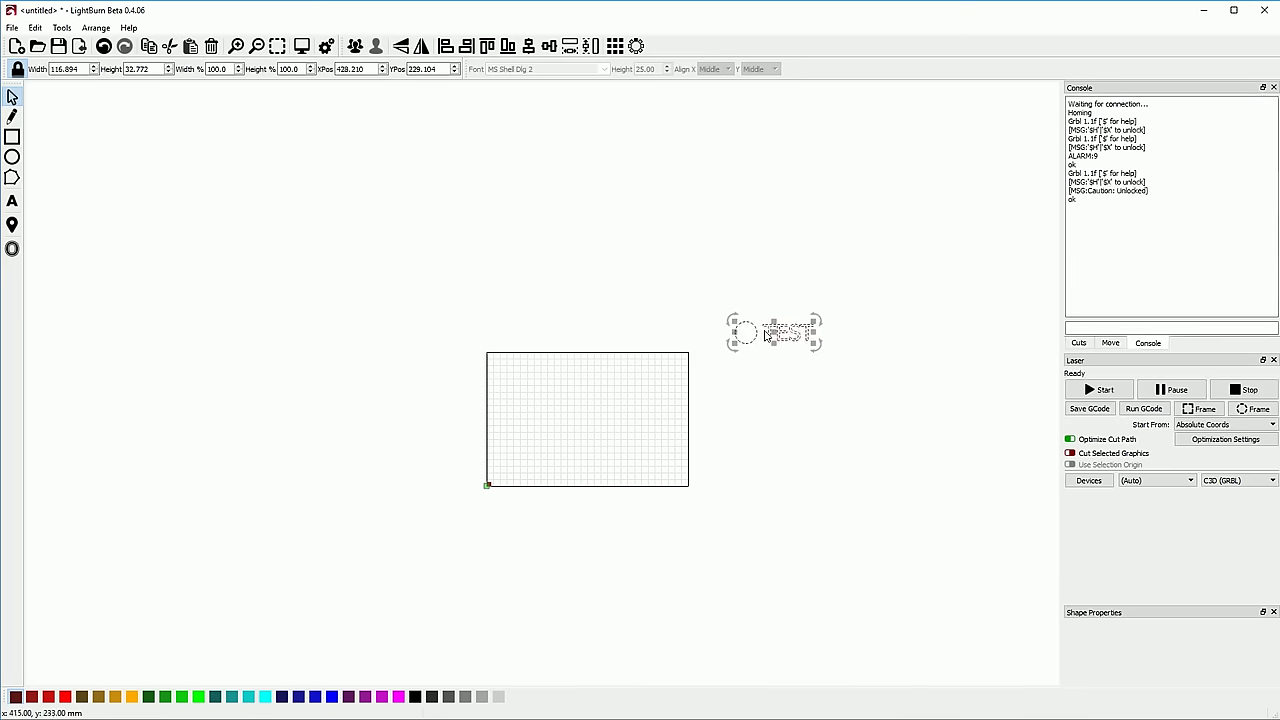
pyautogui.moveTo(766, 336); pyautogui.dragTo(619, 396)
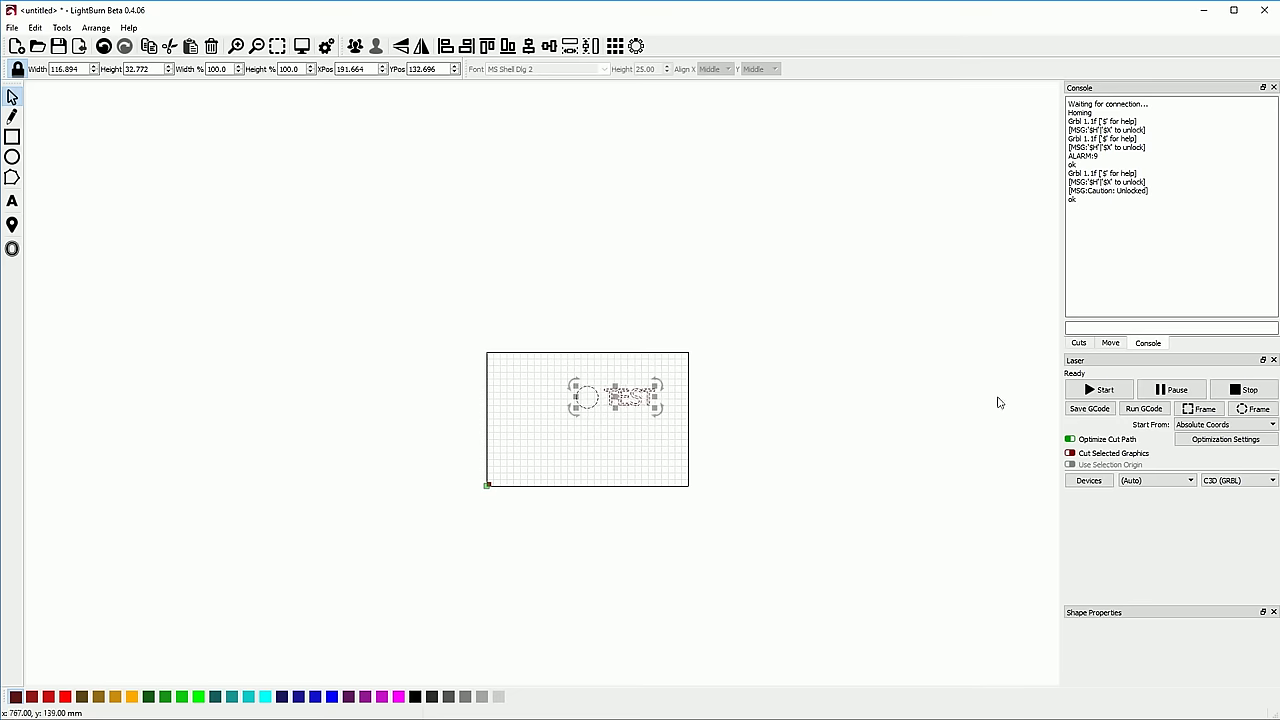
# Step: Turn on overscanning in the cut settings of the circle and text's Scan layer
pyautogui.click(1079, 343)
pyautogui.scroll(4, 684, 368)
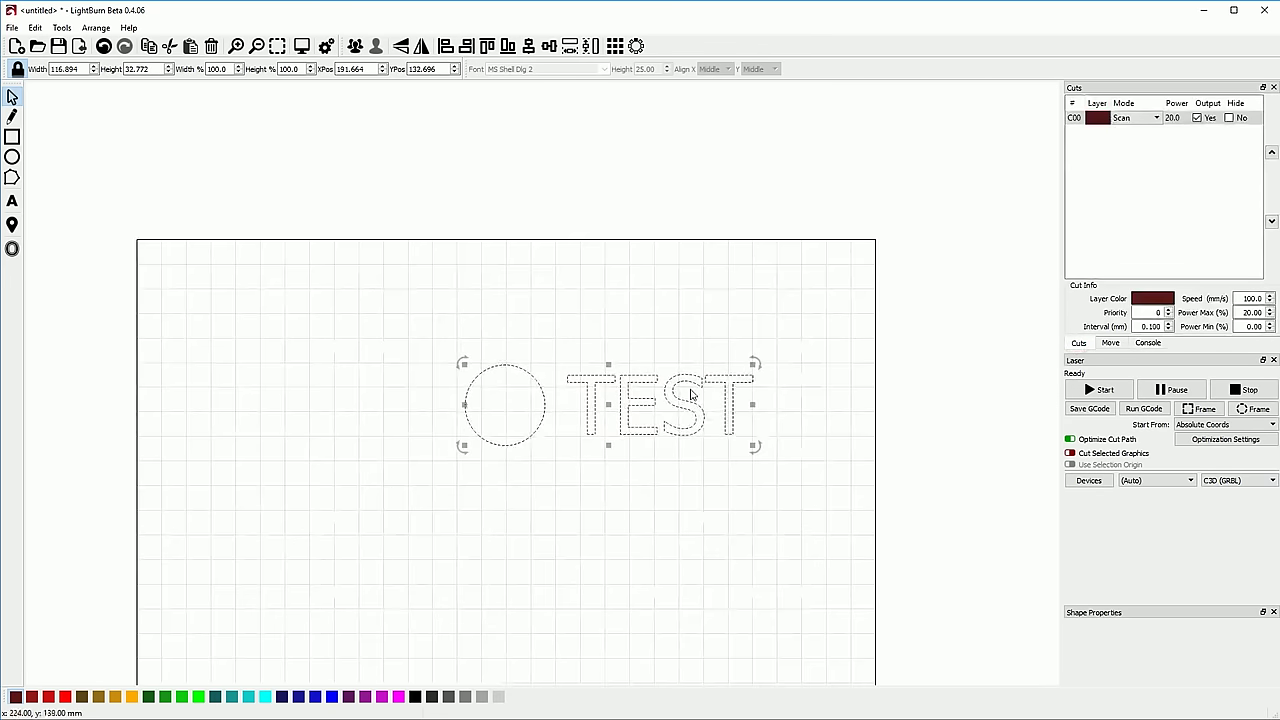
pyautogui.scroll(1, 765, 330)
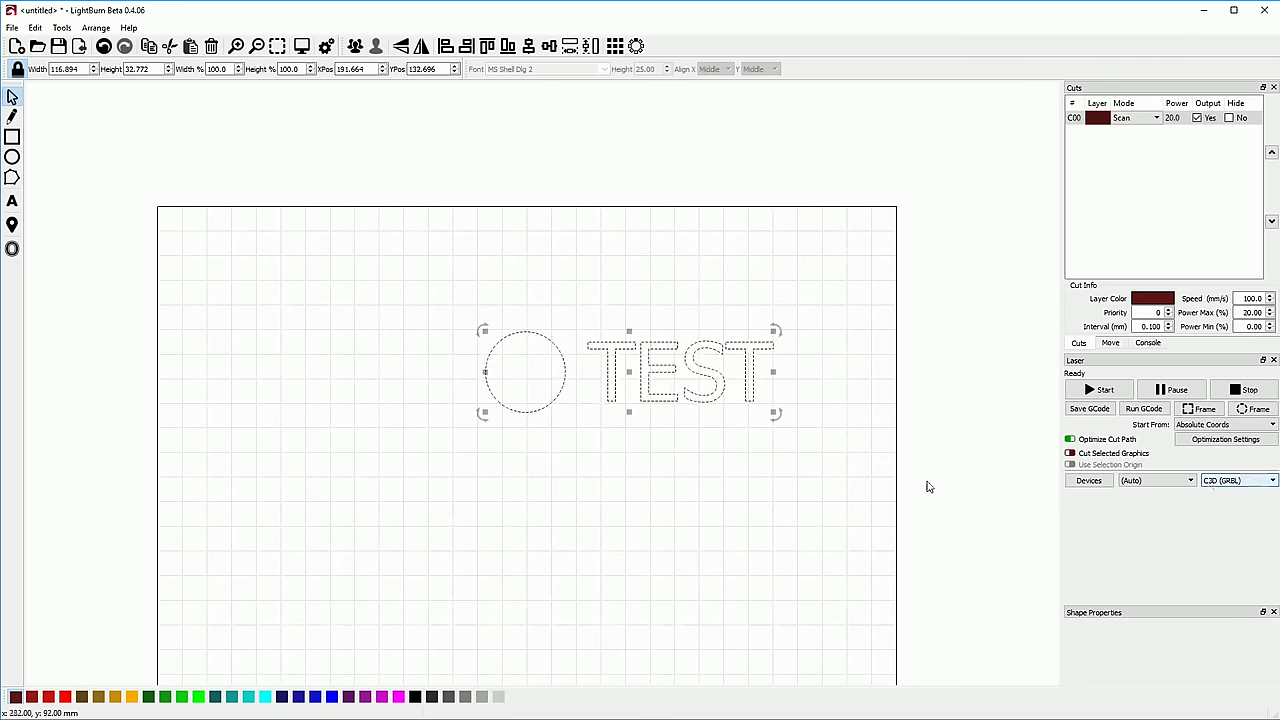
pyautogui.click(850, 434)
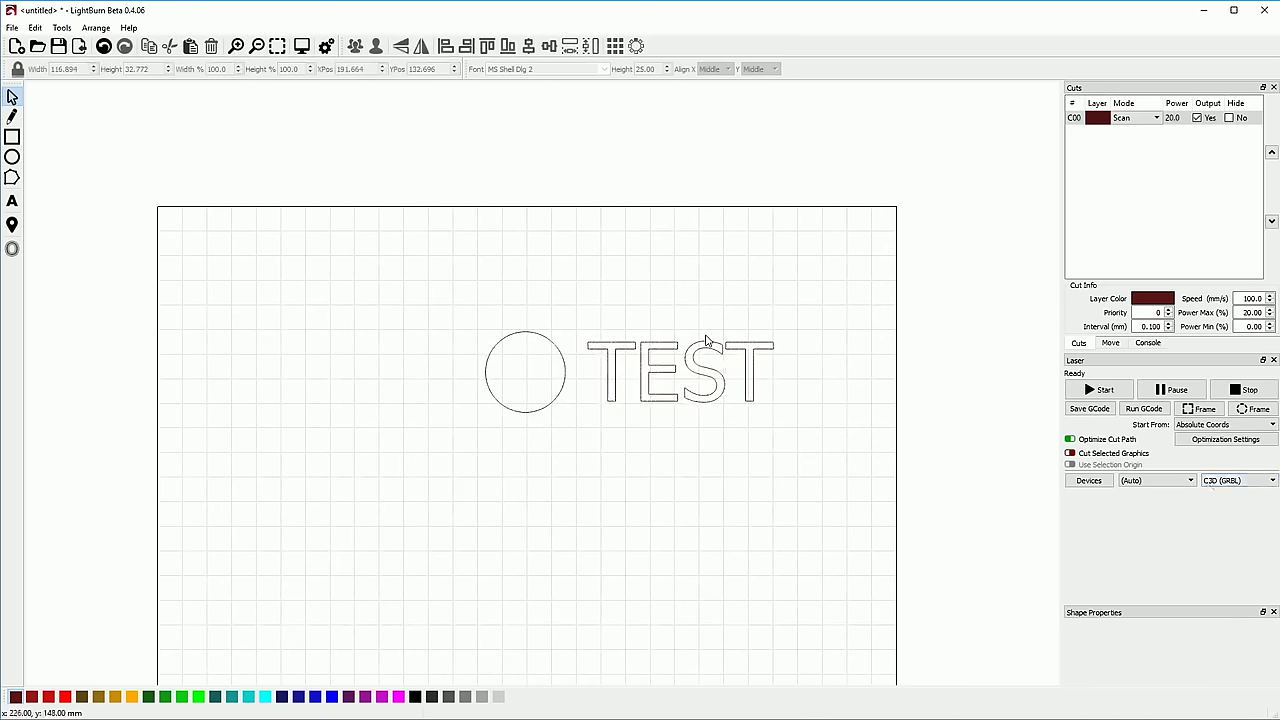
pyautogui.click(652, 353)
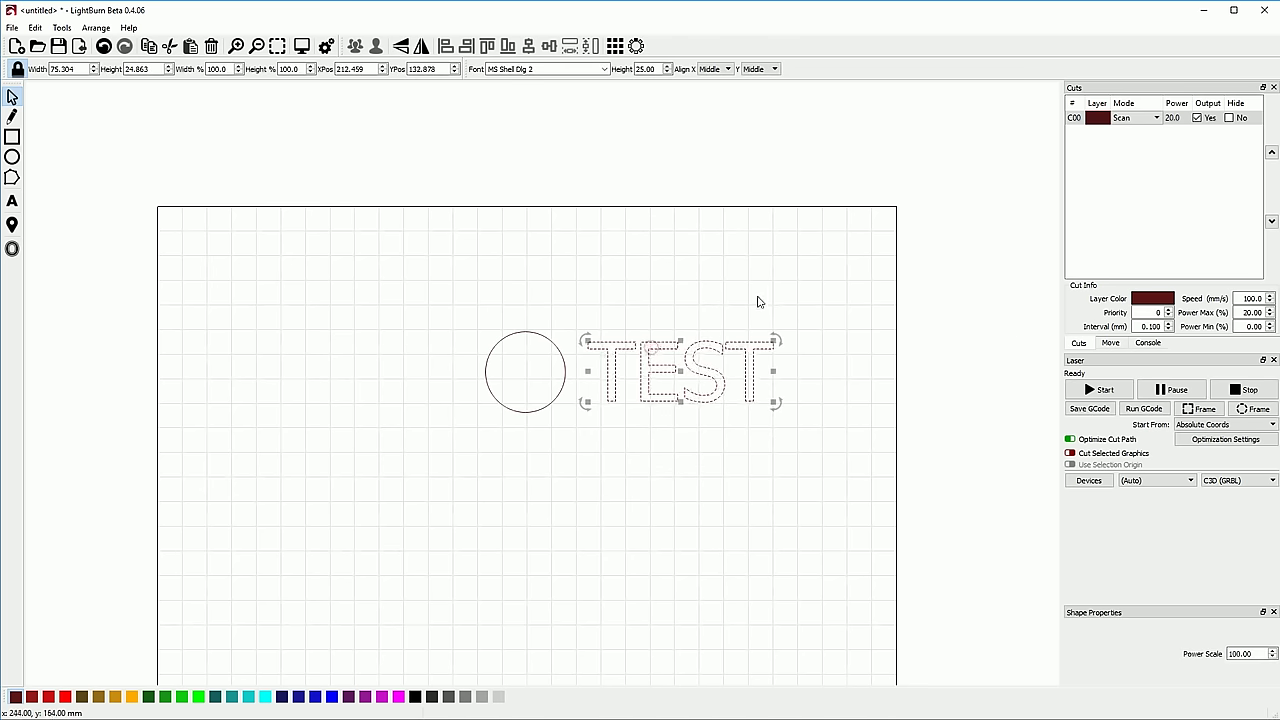
pyautogui.doubleClick(1078, 120)
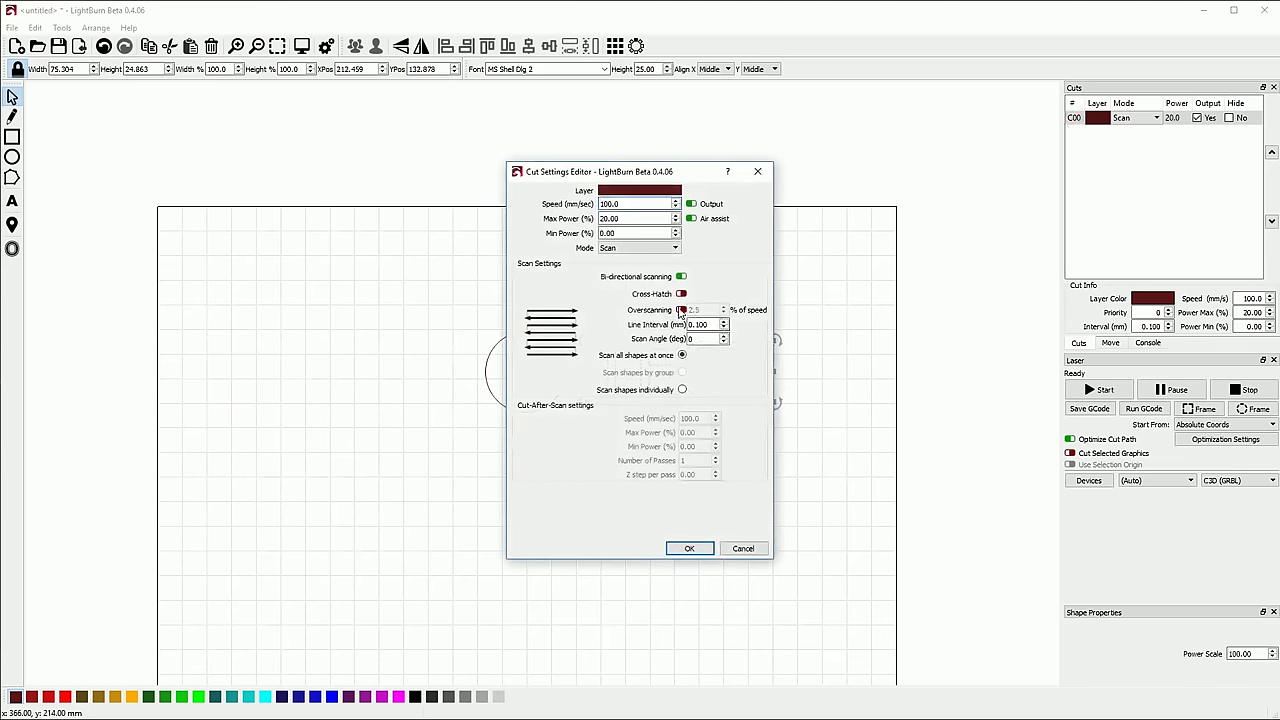
pyautogui.moveTo(680, 167); pyautogui.dragTo(1027, 183)
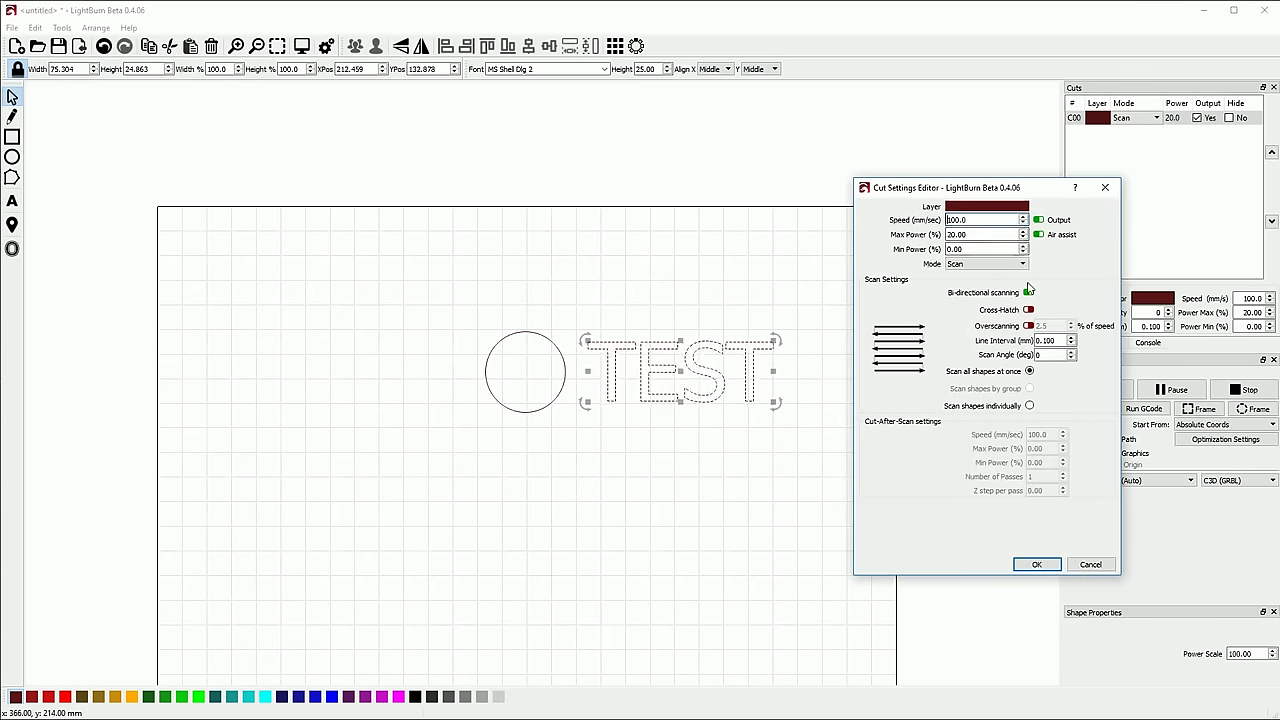
pyautogui.click(1037, 564)
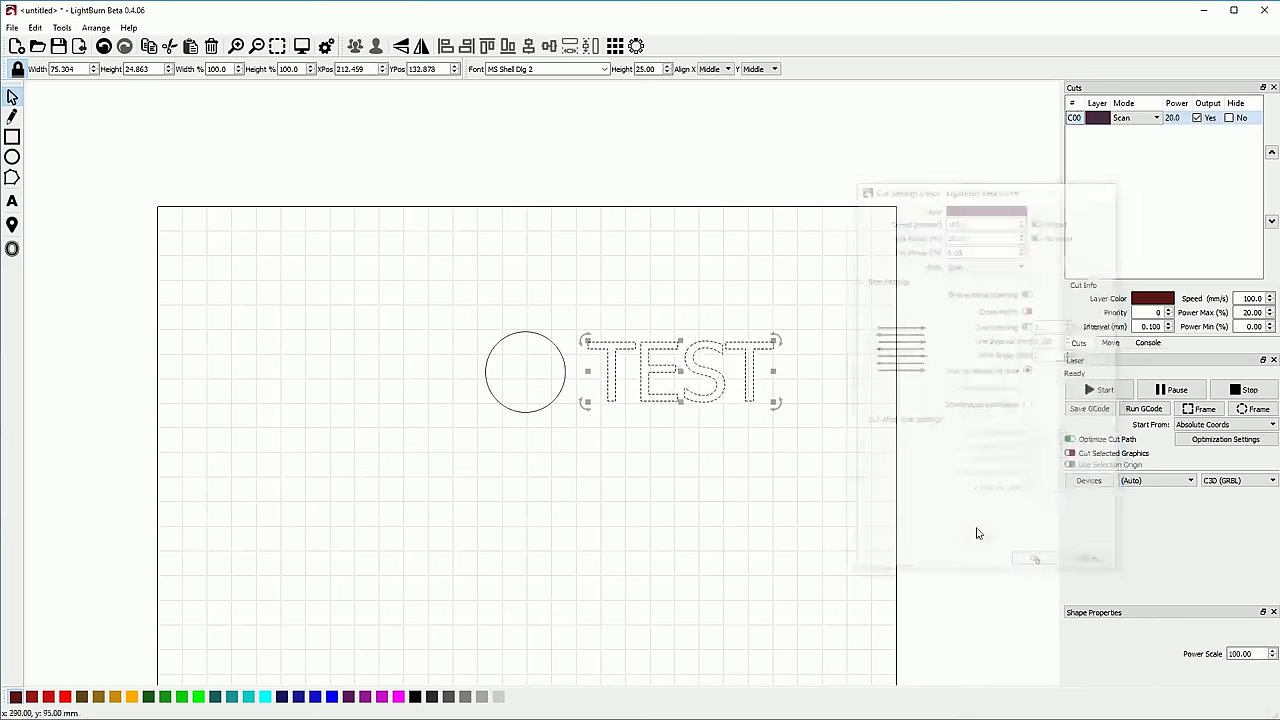
# Step: Preview the scan and examine the overscan moves beyond the end of the final T
pyautogui.hotkey('alt', 'p')
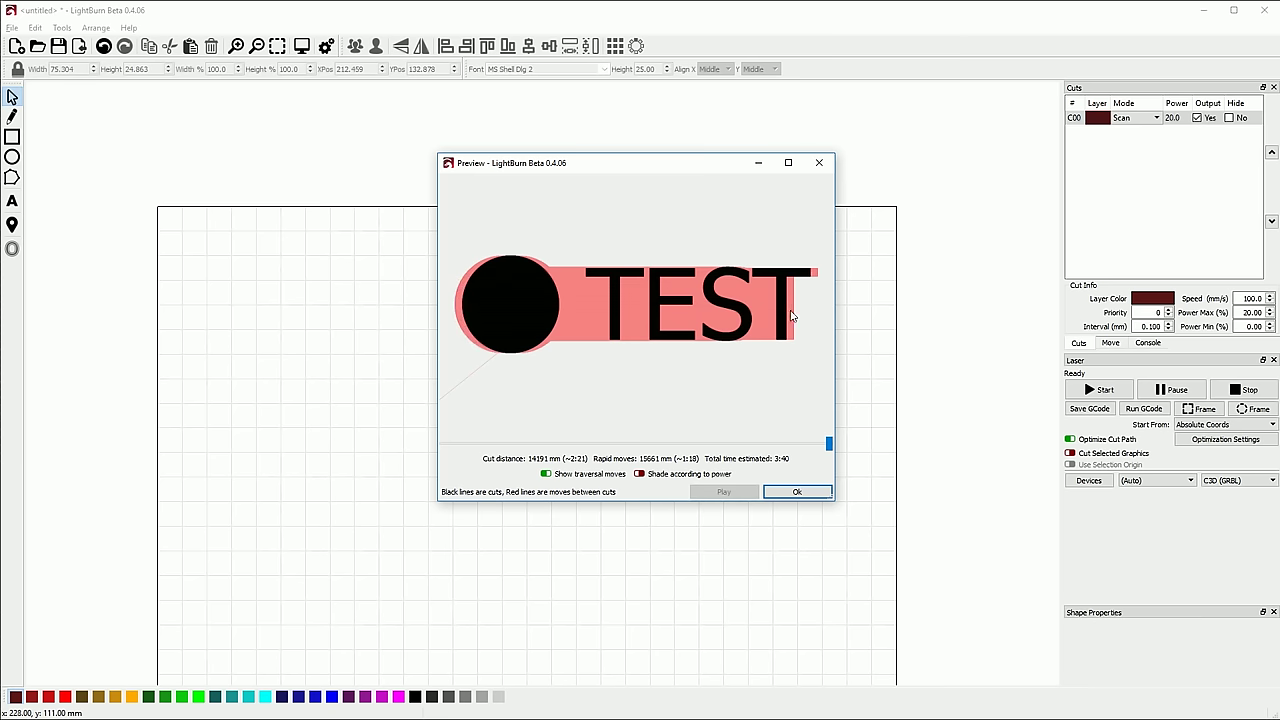
pyautogui.scroll(10, 822, 283)
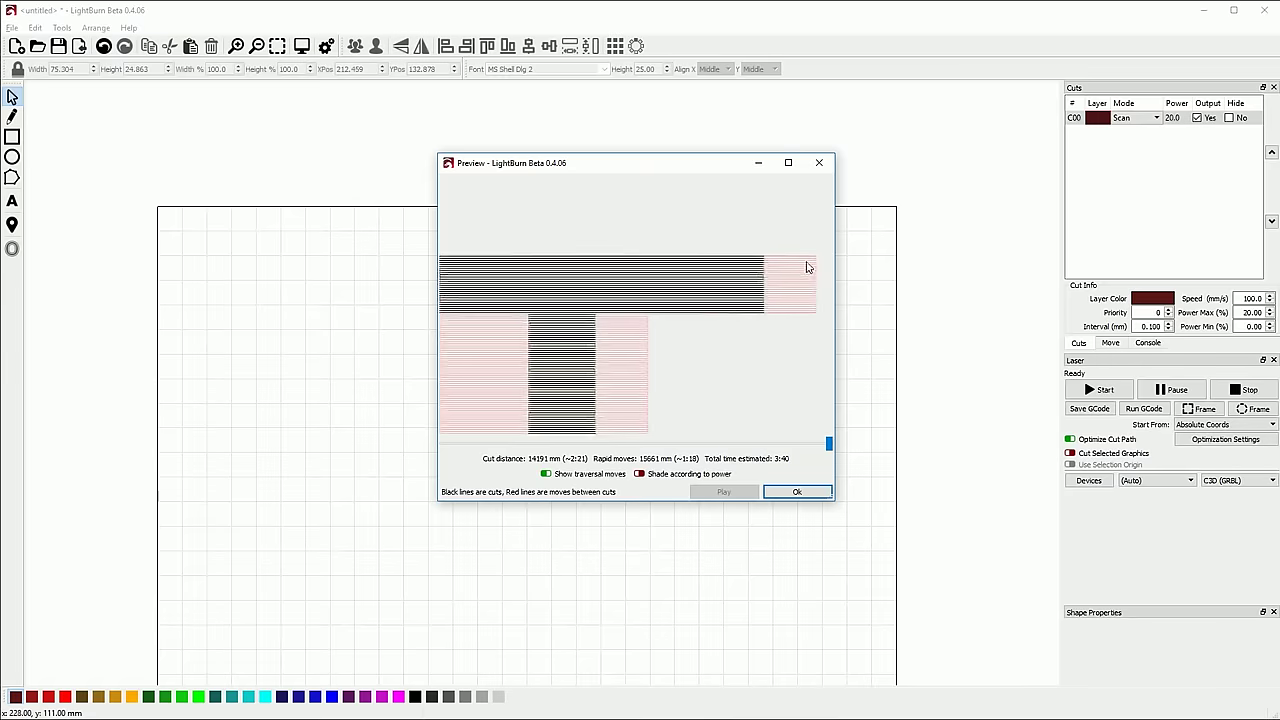
pyautogui.scroll(5, 731, 311)
pyautogui.scroll(2, 567, 273)
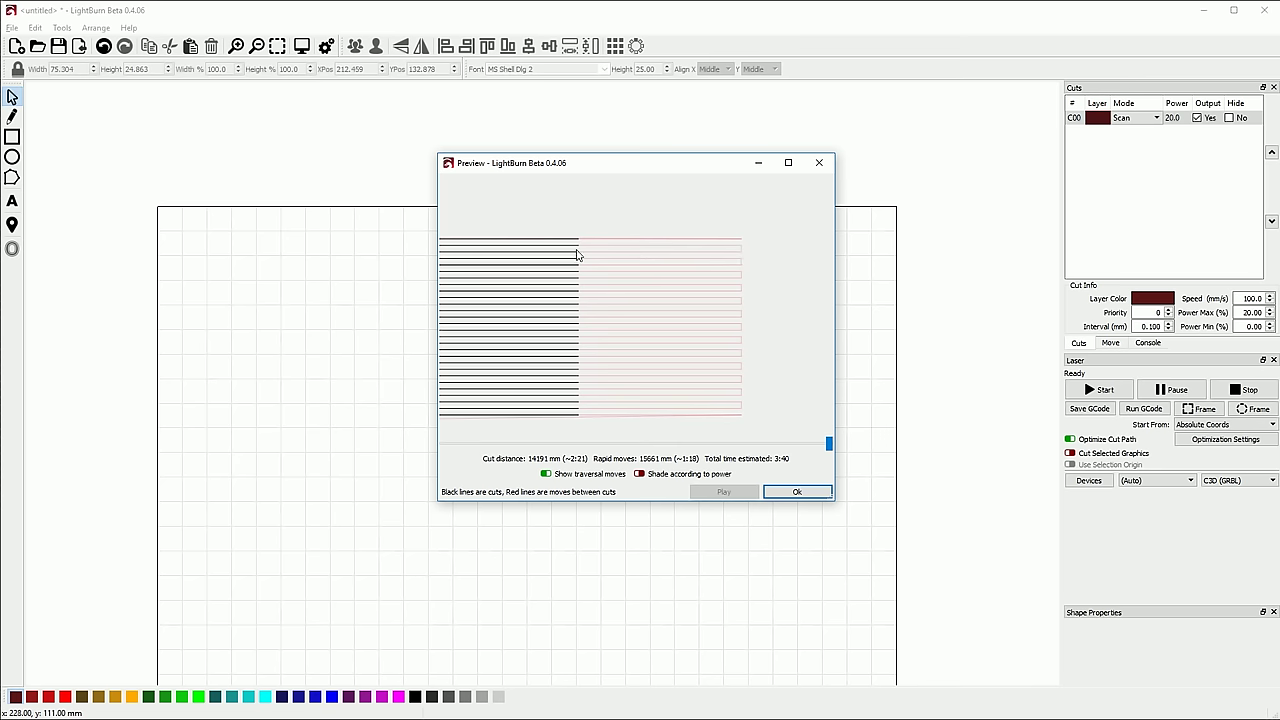
pyautogui.scroll(-2, 585, 258)
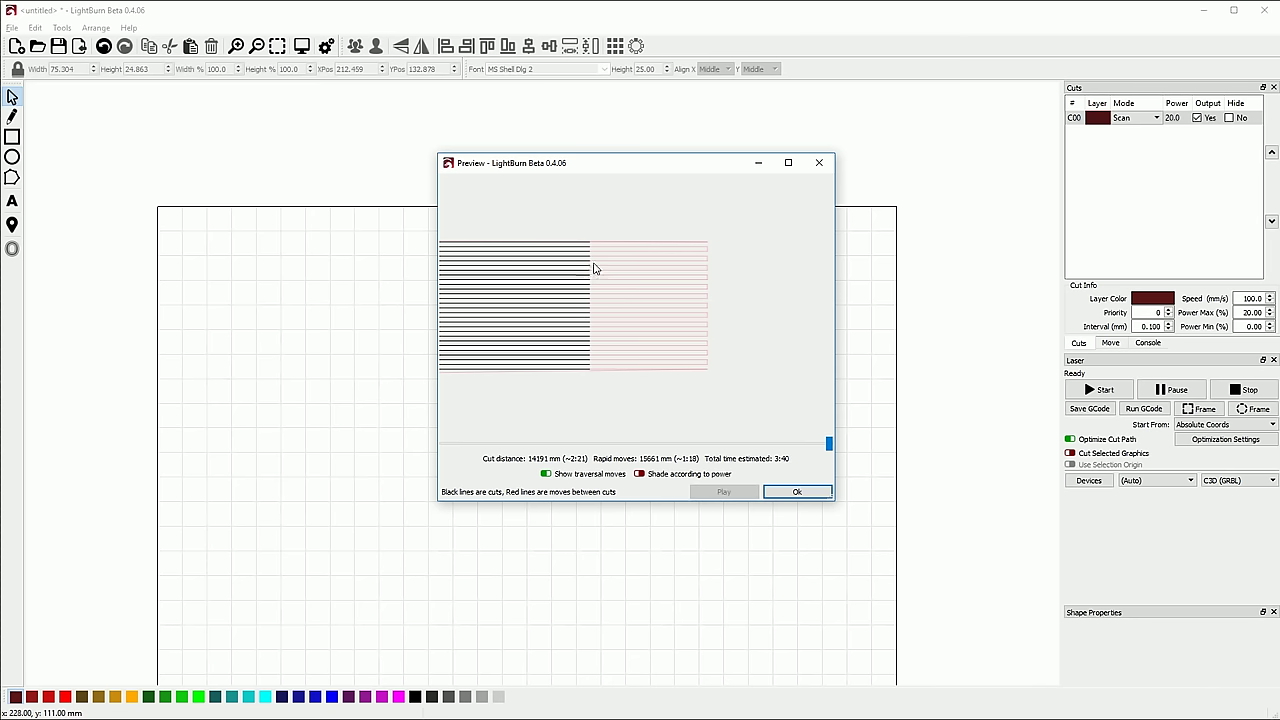
pyautogui.scroll(5, 600, 285)
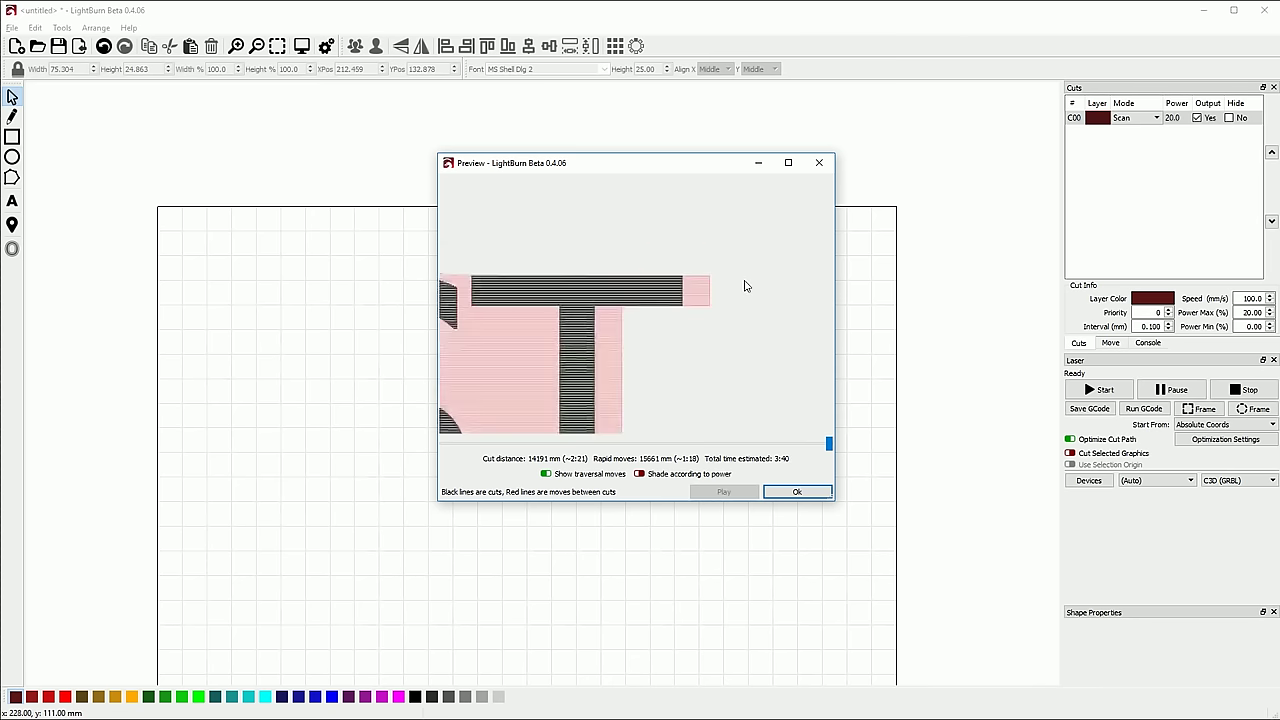
pyautogui.scroll(-2, 760, 260)
pyautogui.scroll(-3, 753, 231)
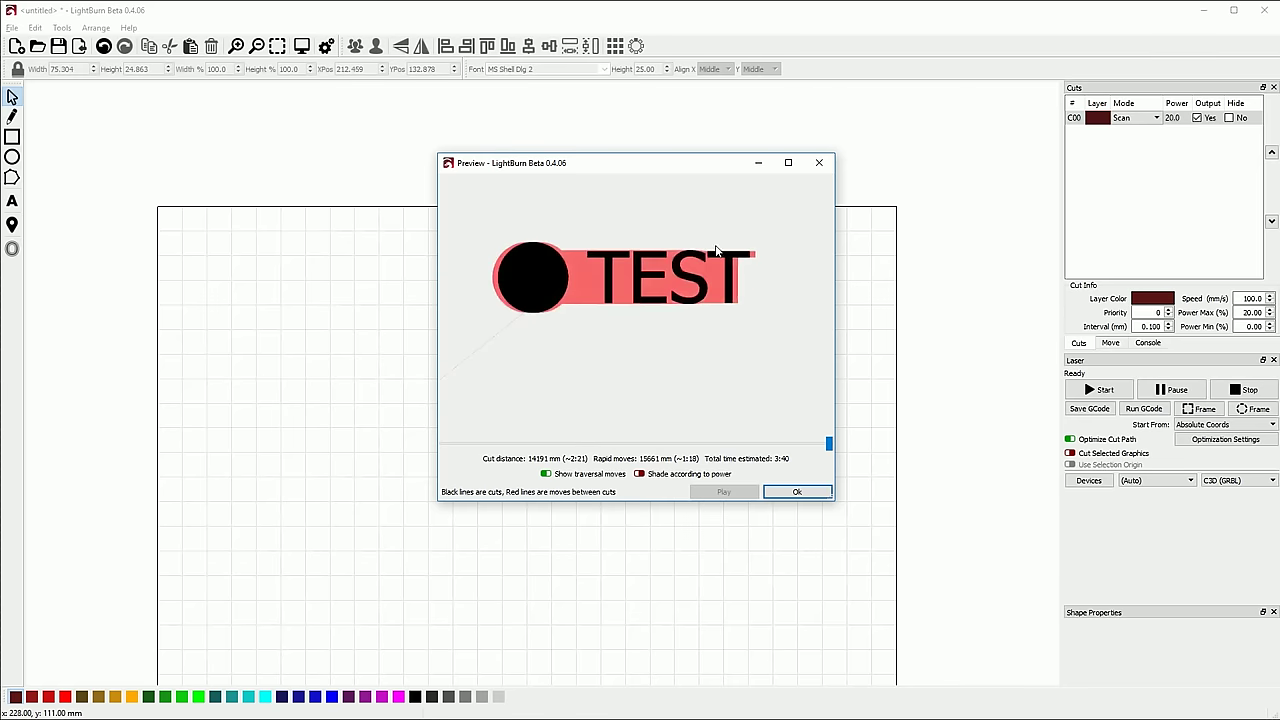
# Step: Examine the overscan moves around the circle's edge in the preview, and close the preview
pyautogui.scroll(5, 501, 252)
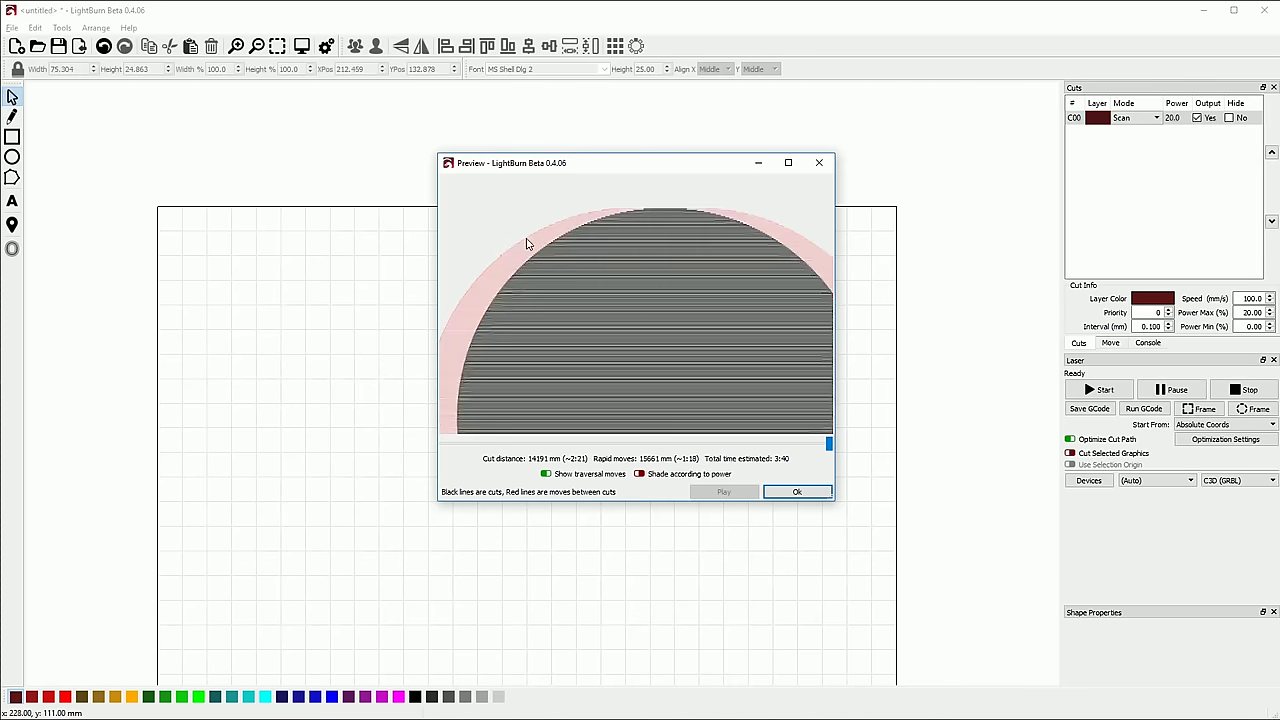
pyautogui.scroll(1, 551, 237)
pyautogui.scroll(-3, 620, 208)
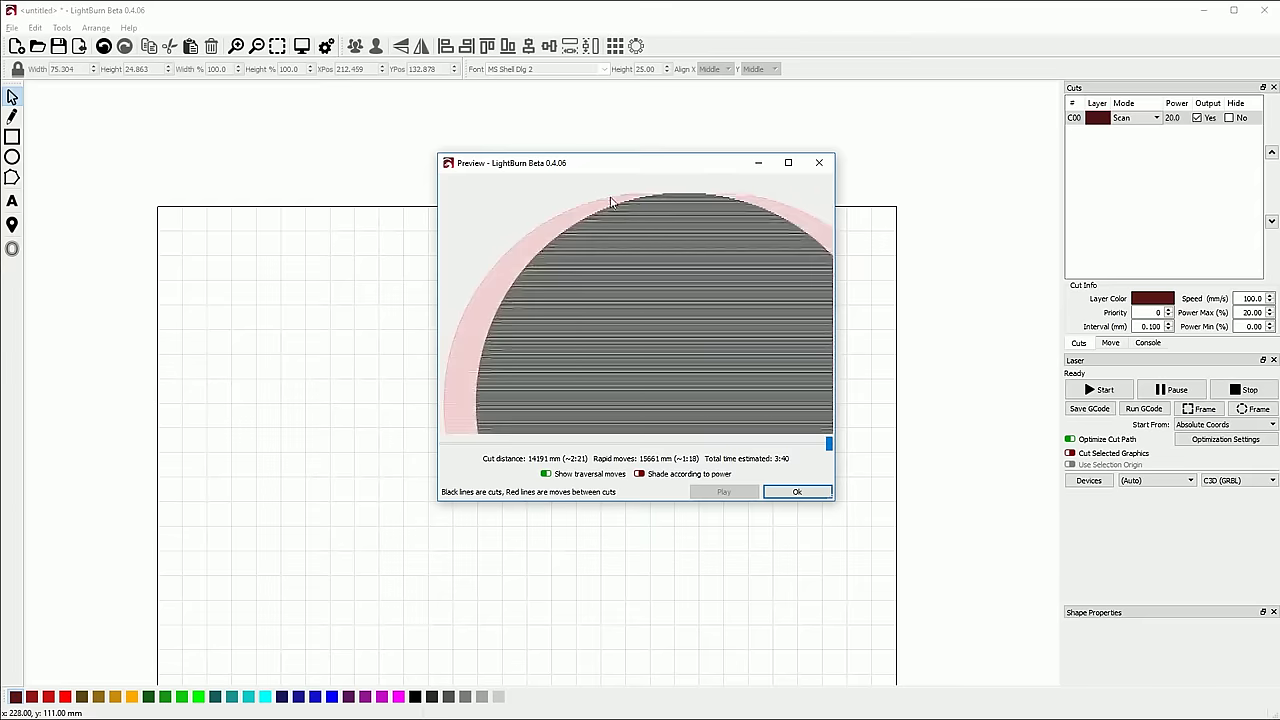
pyautogui.scroll(-2, 580, 222)
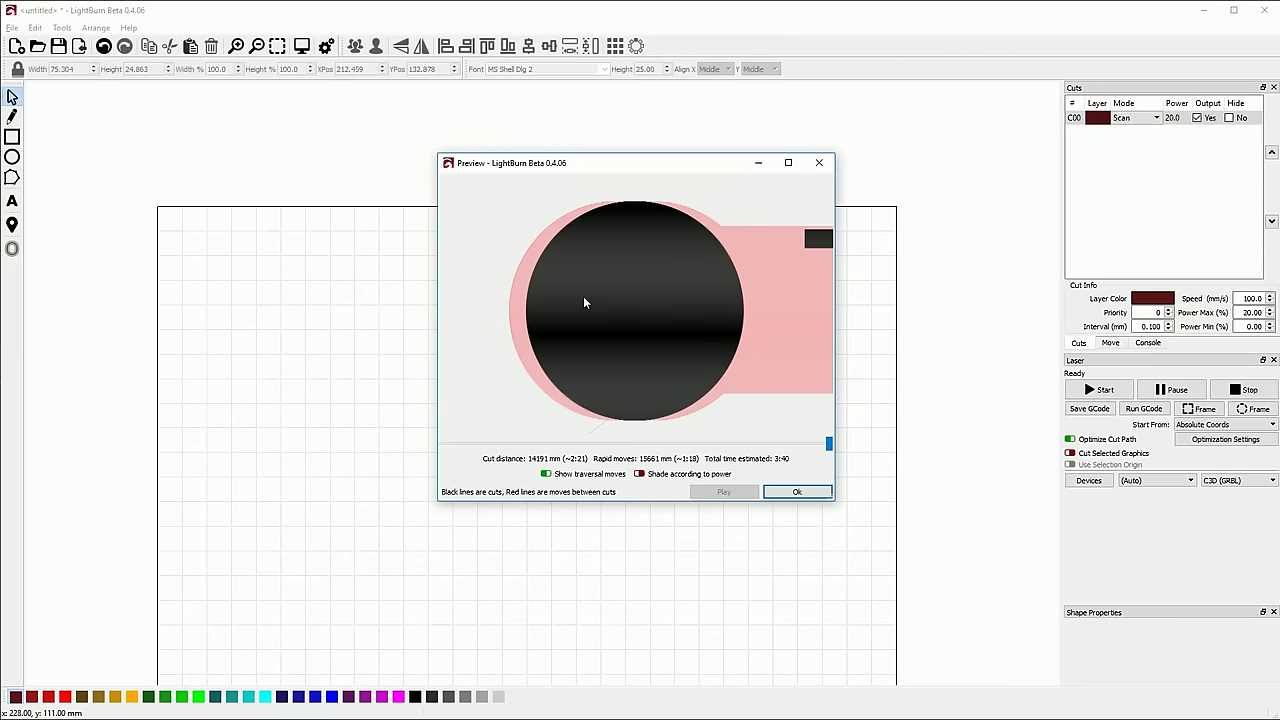
pyautogui.click(797, 491)
# Step: Import the fox photo below the circle and text and scale it down to about 98.5 × 65.4 mm
pyautogui.scroll(-2, 754, 394)
pyautogui.moveTo(3, 535); pyautogui.dragTo(670, 455)
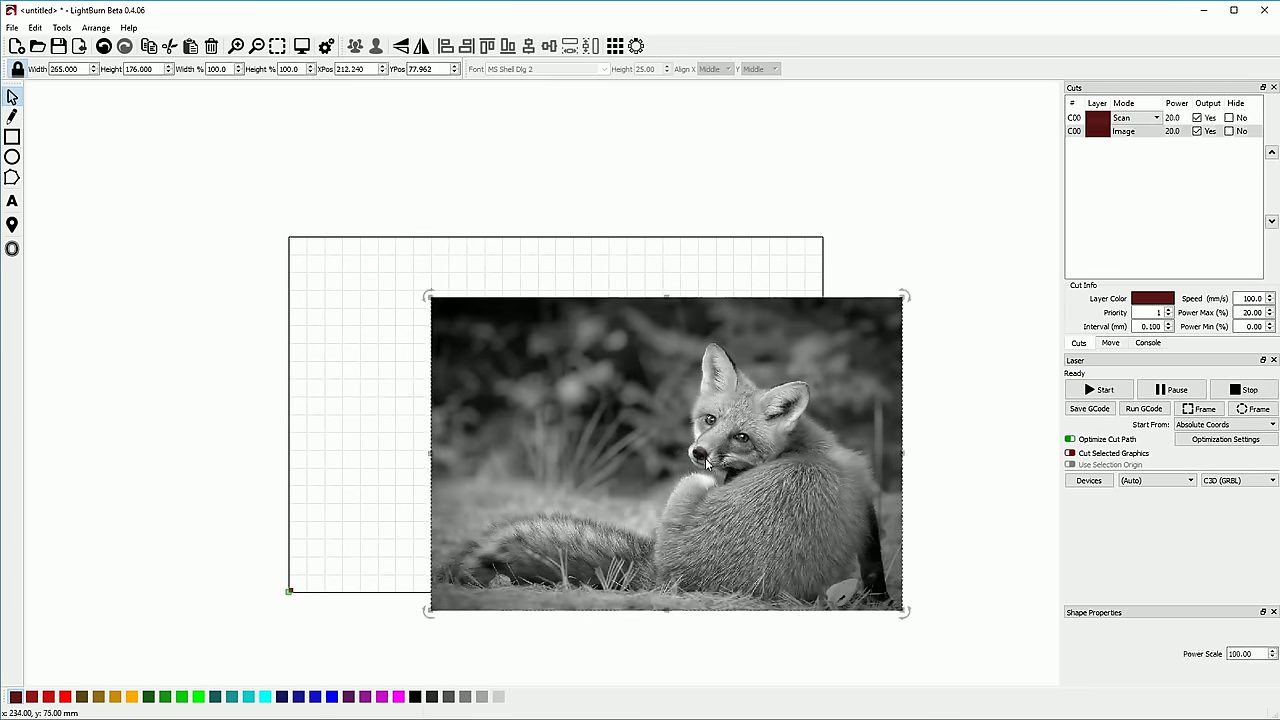
pyautogui.moveTo(904, 610); pyautogui.dragTo(706, 502)
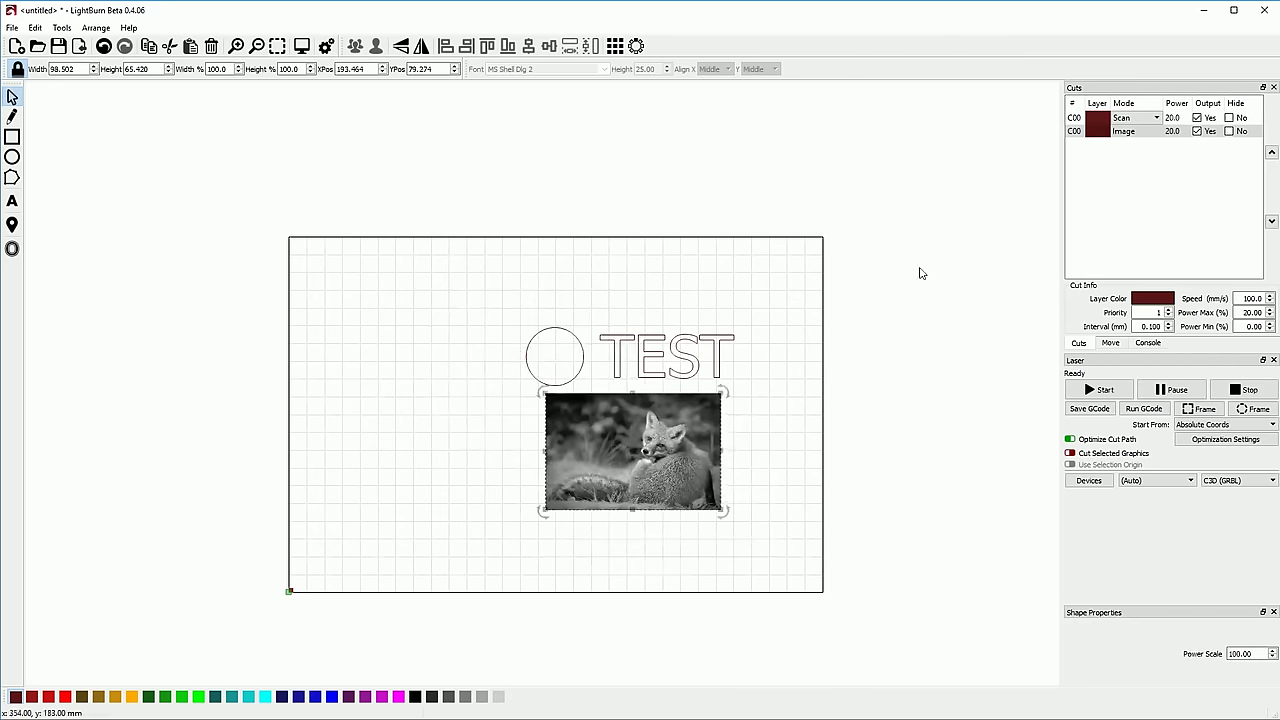
# Step: Turn on overscanning in the cut settings of the fox photo's Image layer
pyautogui.doubleClick(1078, 131)
pyautogui.click(673, 299)
pyautogui.click(699, 549)
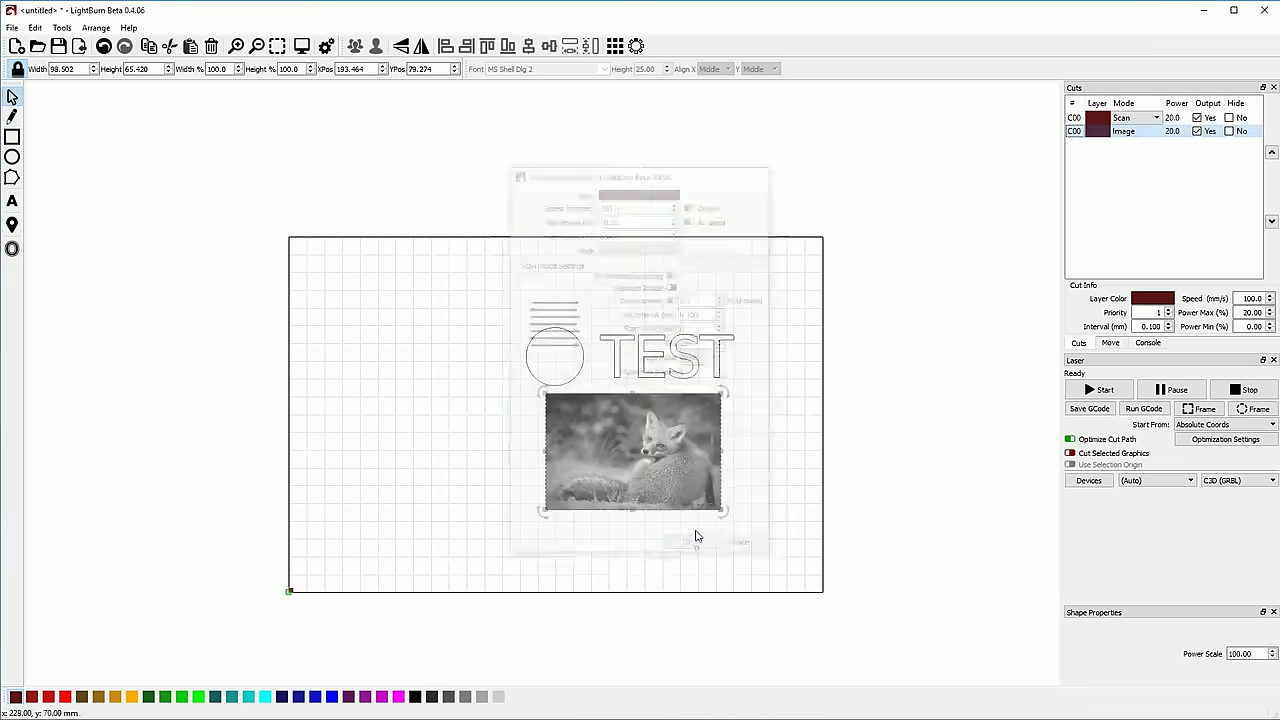
# Step: Preview the job and examine the overscan moves beyond the dithered fox photo's edge, and close the preview
pyautogui.hotkey('alt', 'p')
pyautogui.scroll(10, 740, 320)
pyautogui.scroll(5, 703, 270)
pyautogui.scroll(2, 699, 305)
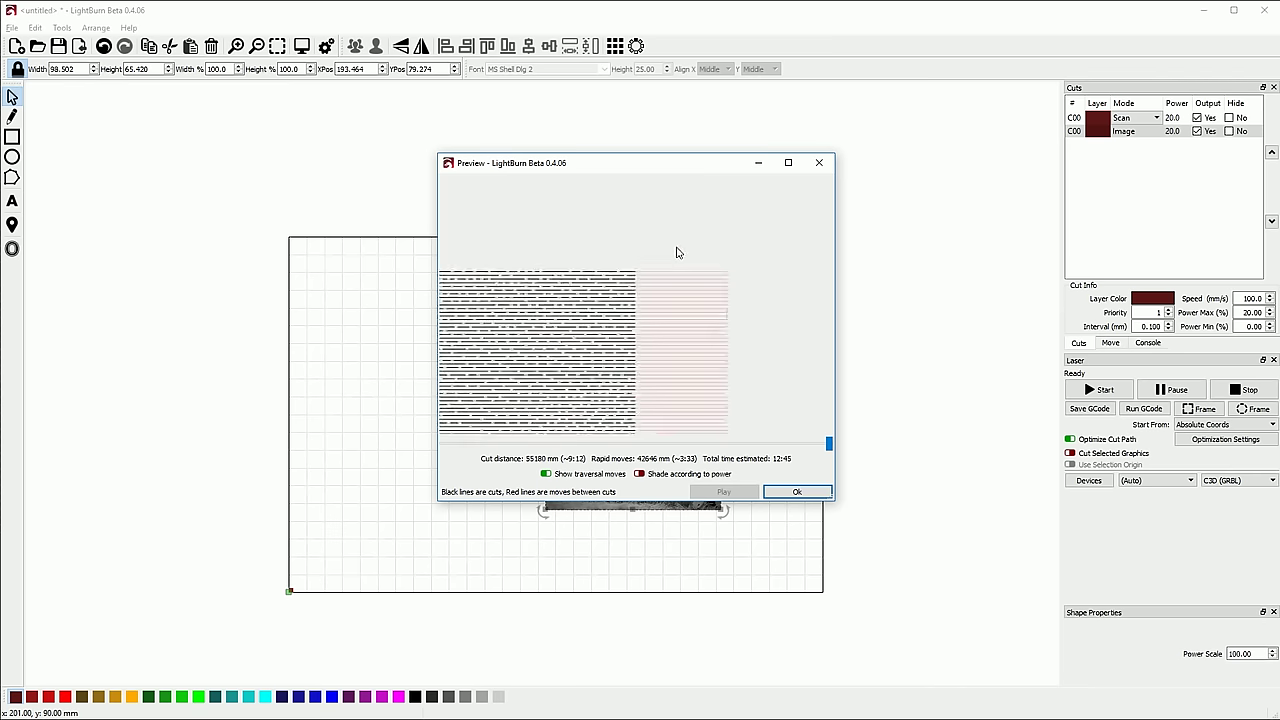
pyautogui.click(791, 497)
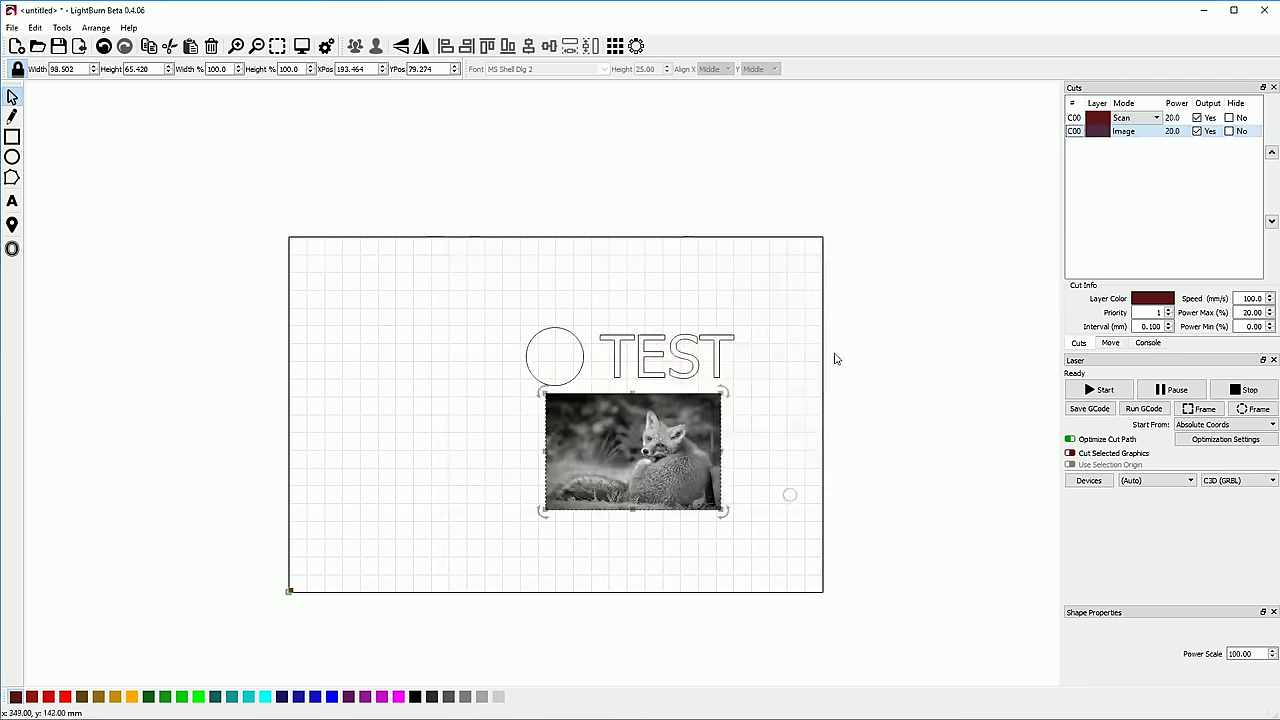
# Step: Check the Image layer's overscanning setting, move the fox photo into the work area's origin corner, and inspect its edges there
pyautogui.doubleClick(1098, 131)
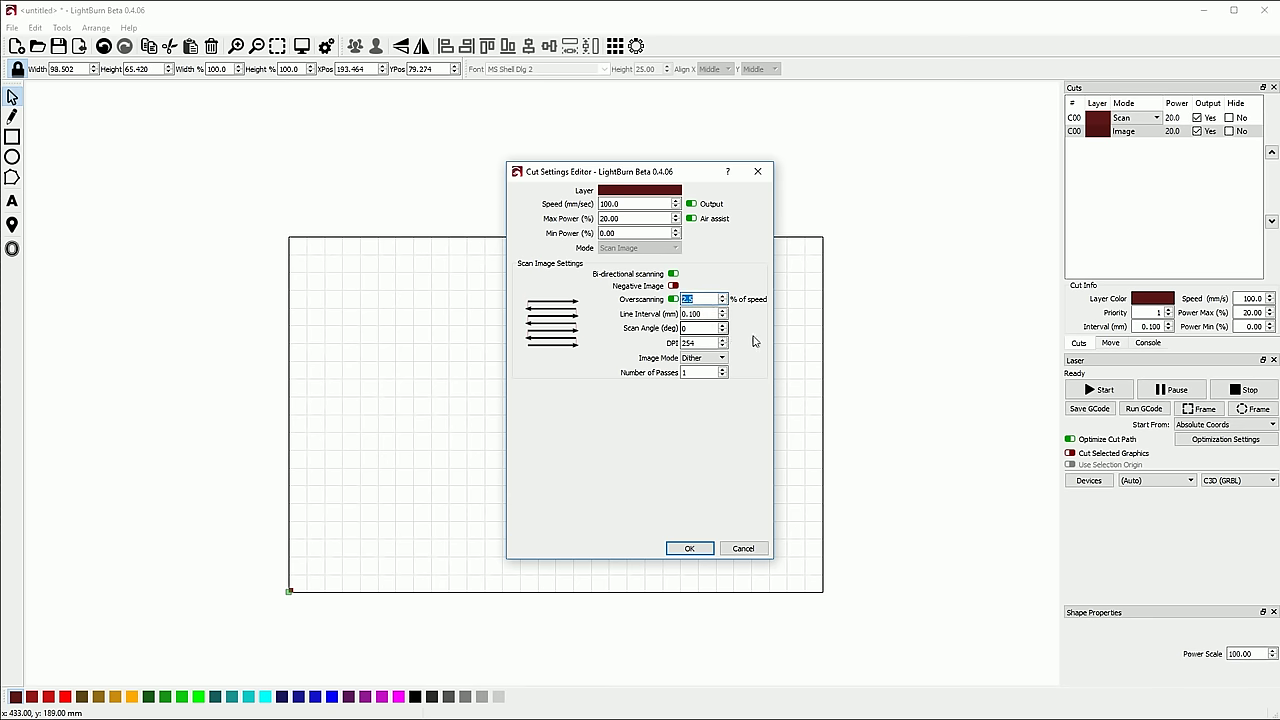
pyautogui.click(689, 548)
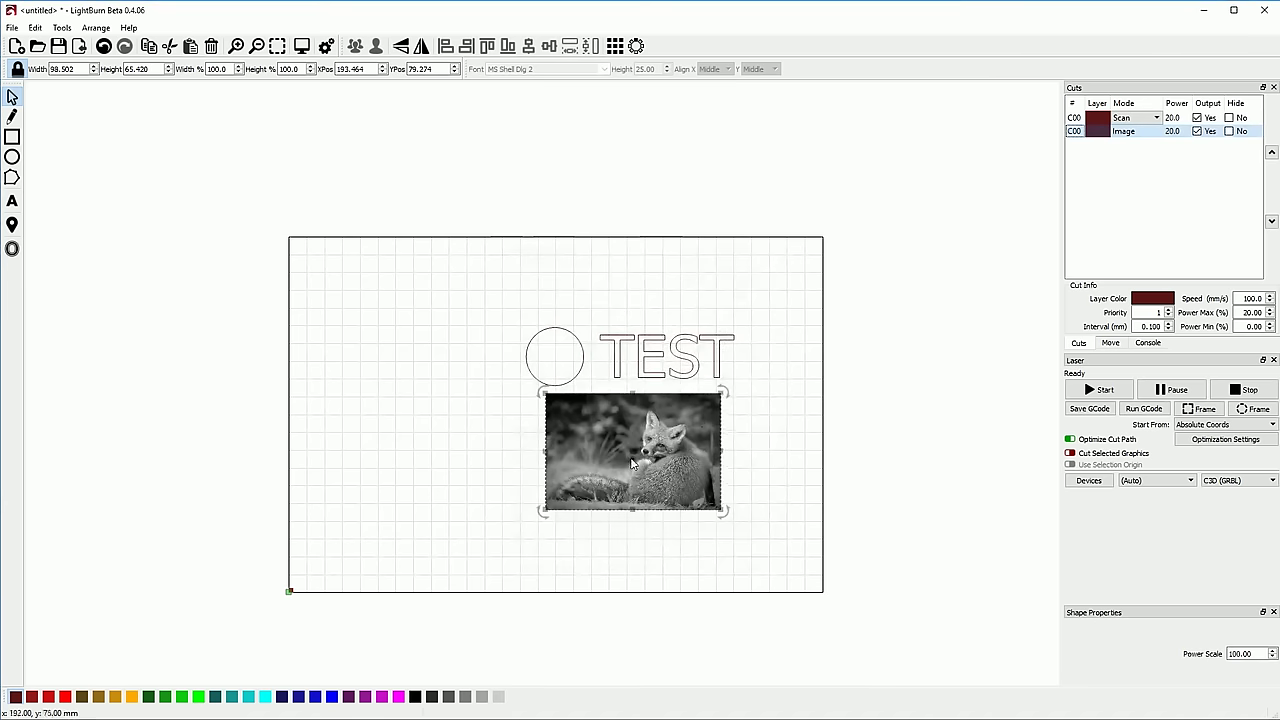
pyautogui.moveTo(632, 463); pyautogui.dragTo(391, 539)
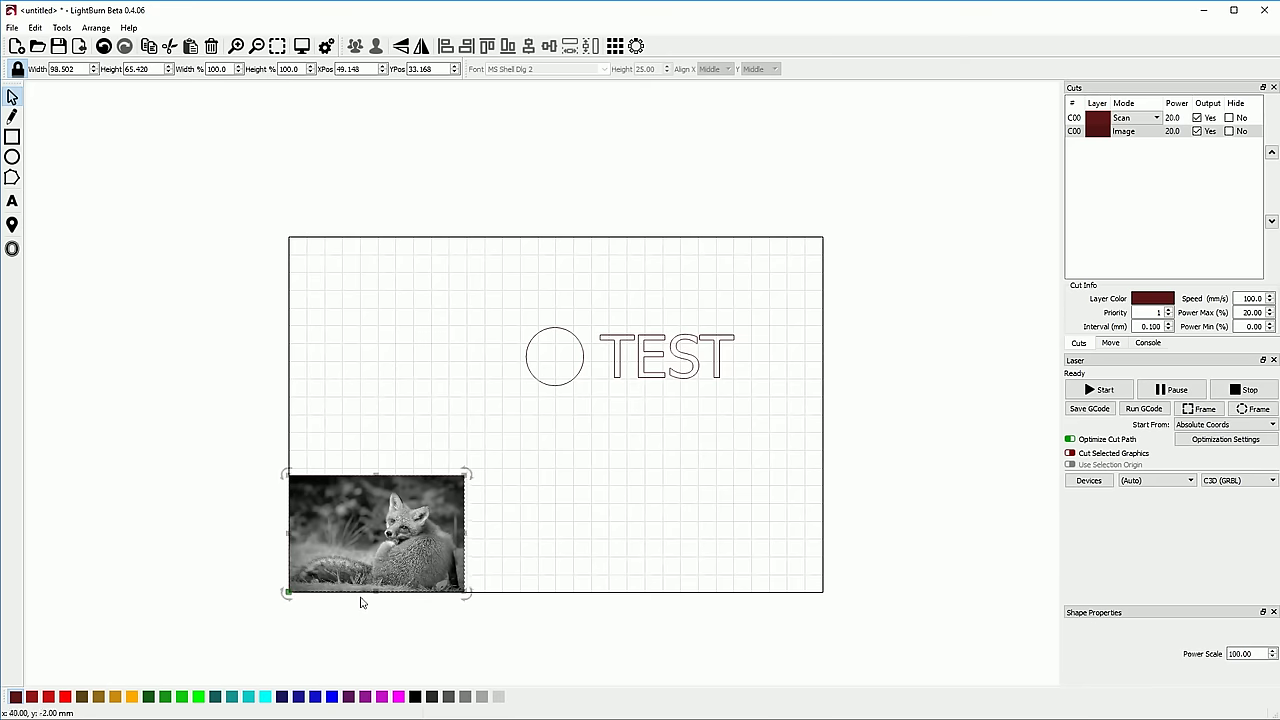
pyautogui.scroll(6, 280, 610)
pyautogui.moveTo(500, 331); pyautogui.dragTo(504, 330)
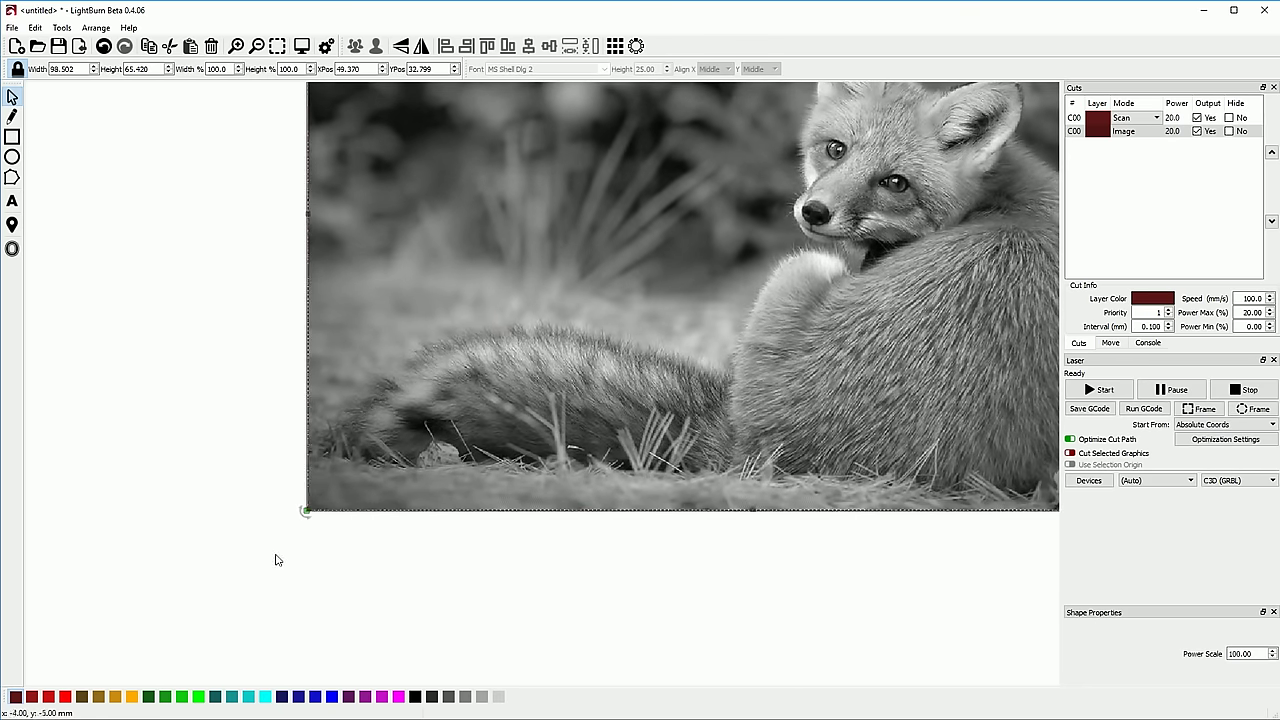
pyautogui.scroll(-2, 280, 552)
pyautogui.scroll(5, 318, 300)
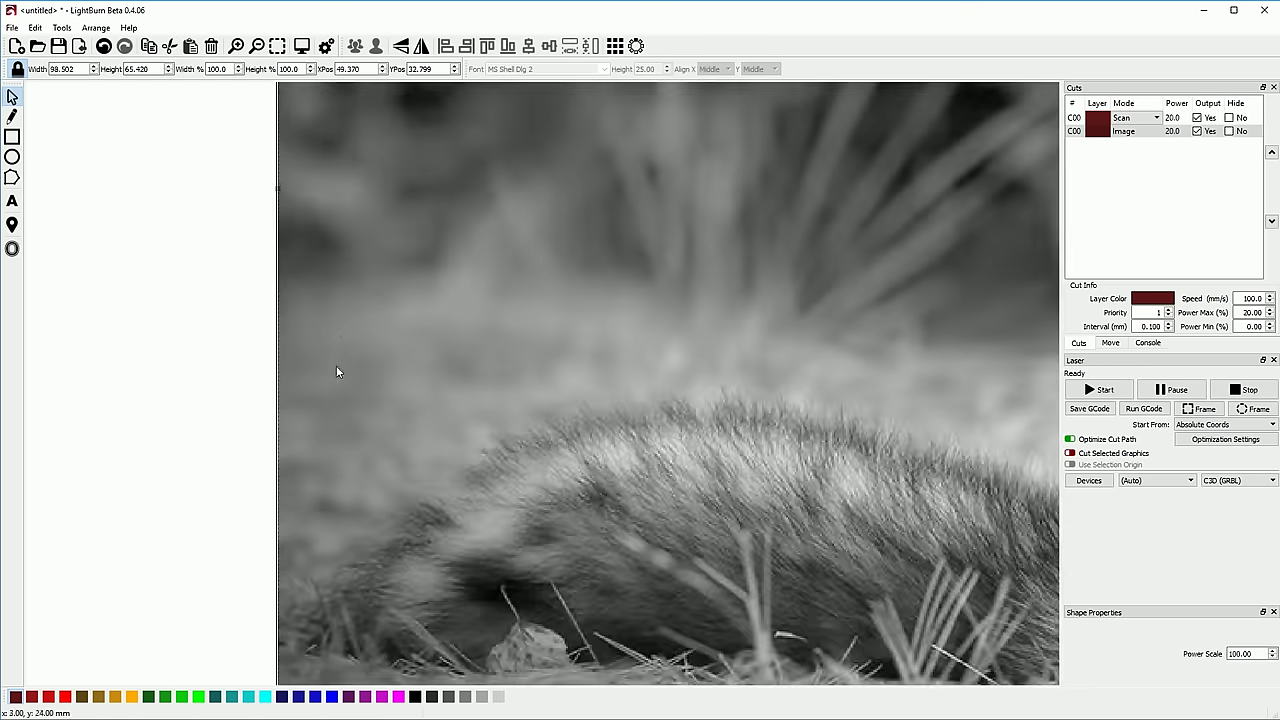
pyautogui.scroll(-3, 336, 372)
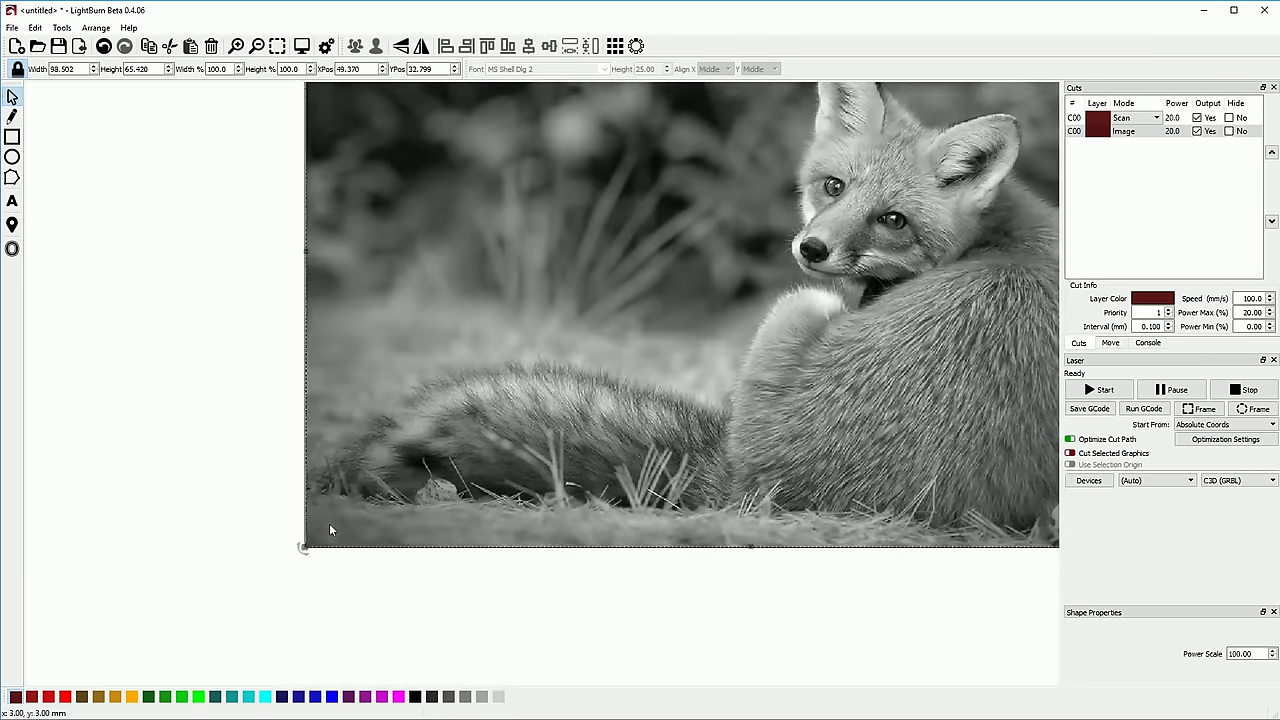
pyautogui.scroll(3, 329, 524)
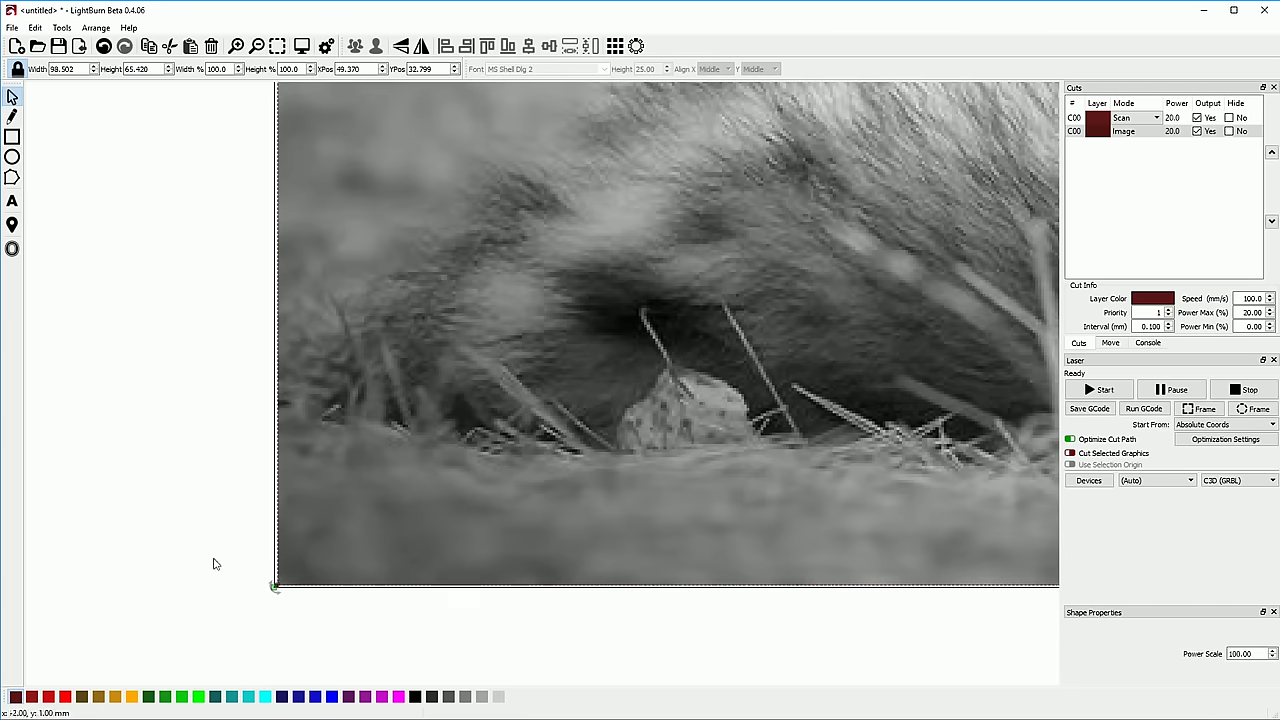
pyautogui.scroll(-5, 265, 555)
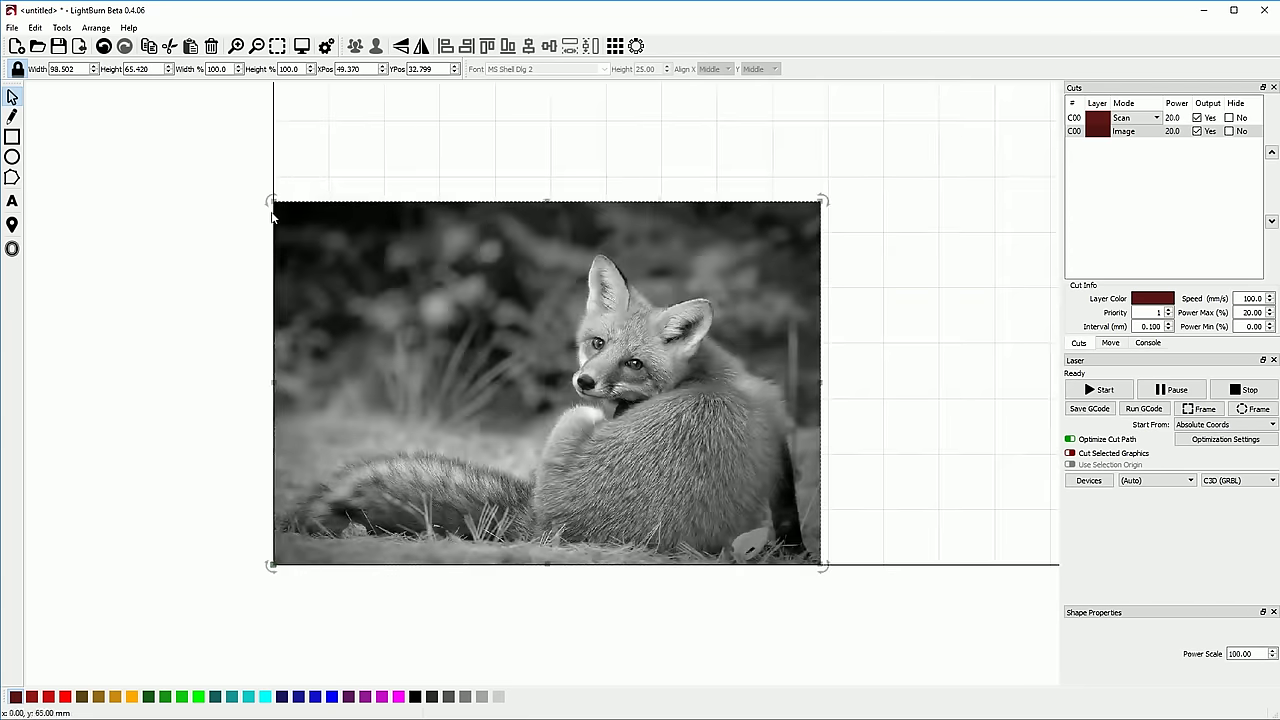
# Step: Move the fox photo back below the circle and text, to about X 194.3, Y 78.4 mm
pyautogui.moveTo(520, 392); pyautogui.dragTo(555, 349)
pyautogui.scroll(-5, 371, 458)
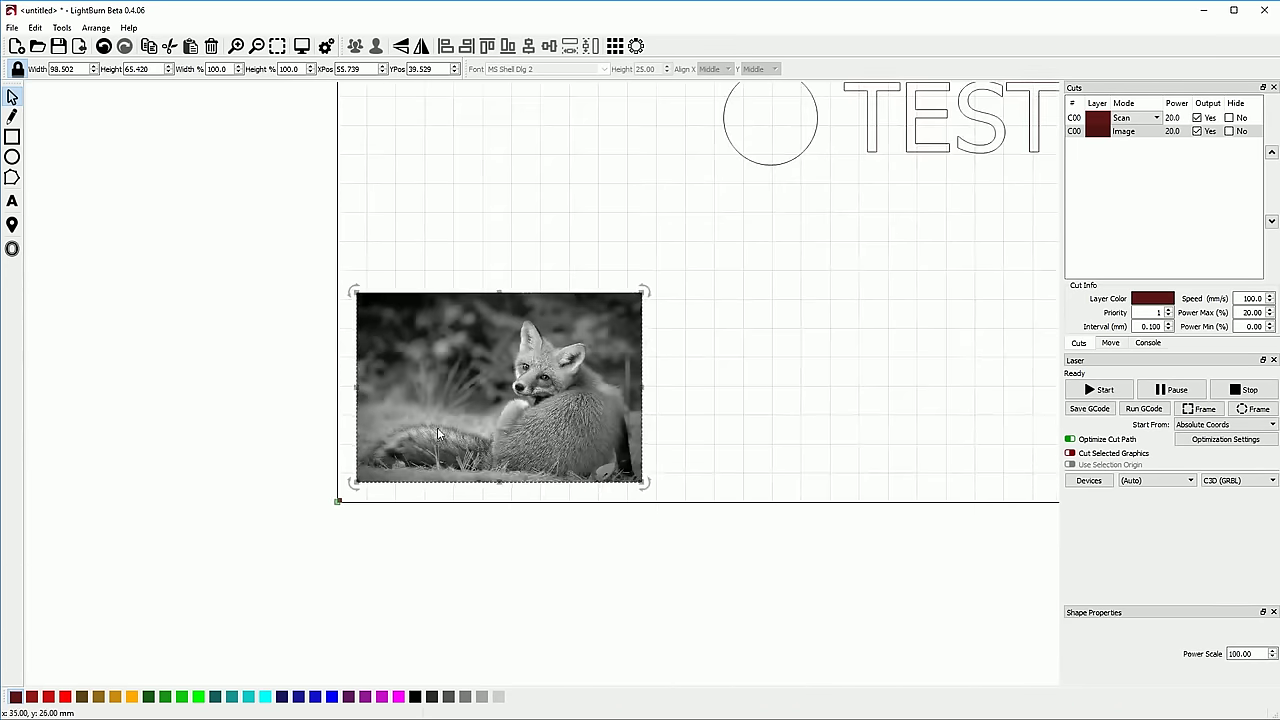
pyautogui.moveTo(401, 443); pyautogui.dragTo(578, 393)
# Step: Delete the circle and the TEST text above the fox photo
pyautogui.scroll(3, 908, 206)
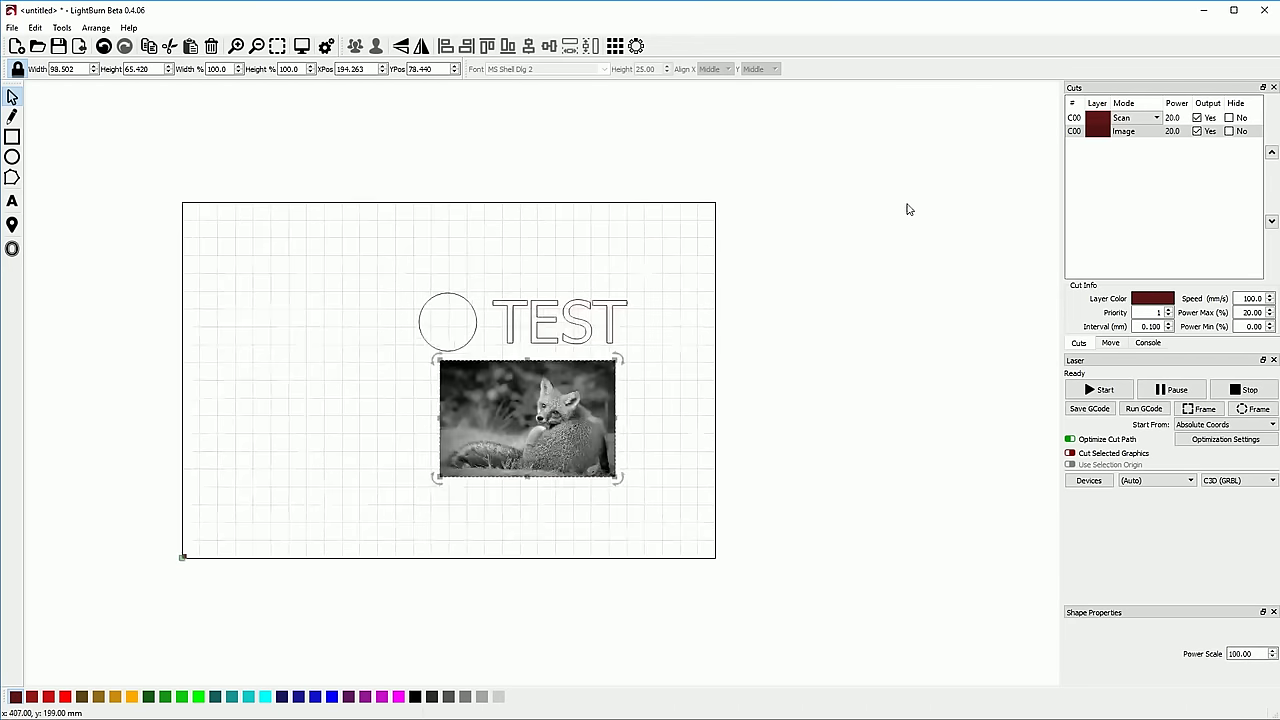
pyautogui.scroll(3, 451, 462)
pyautogui.scroll(-2, 508, 347)
pyautogui.scroll(1, 489, 420)
pyautogui.scroll(2, 489, 420)
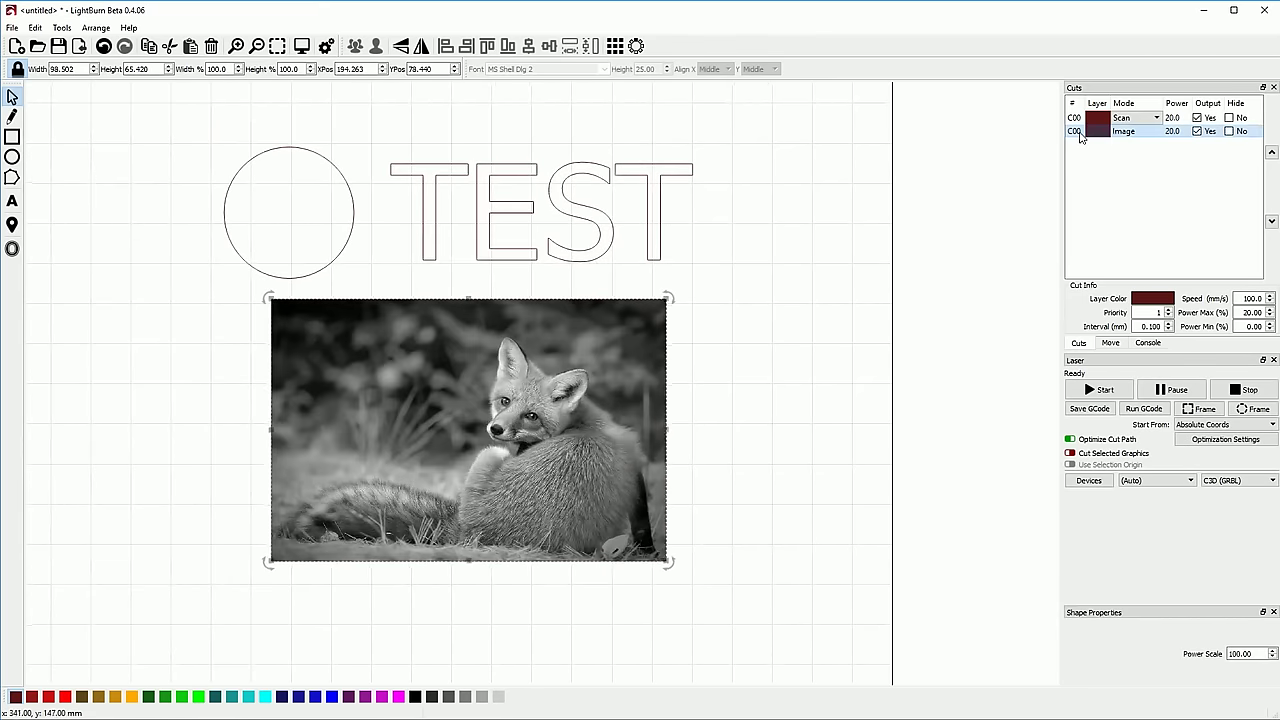
pyautogui.moveTo(121, 88); pyautogui.dragTo(751, 322)
pyautogui.press('Delete')
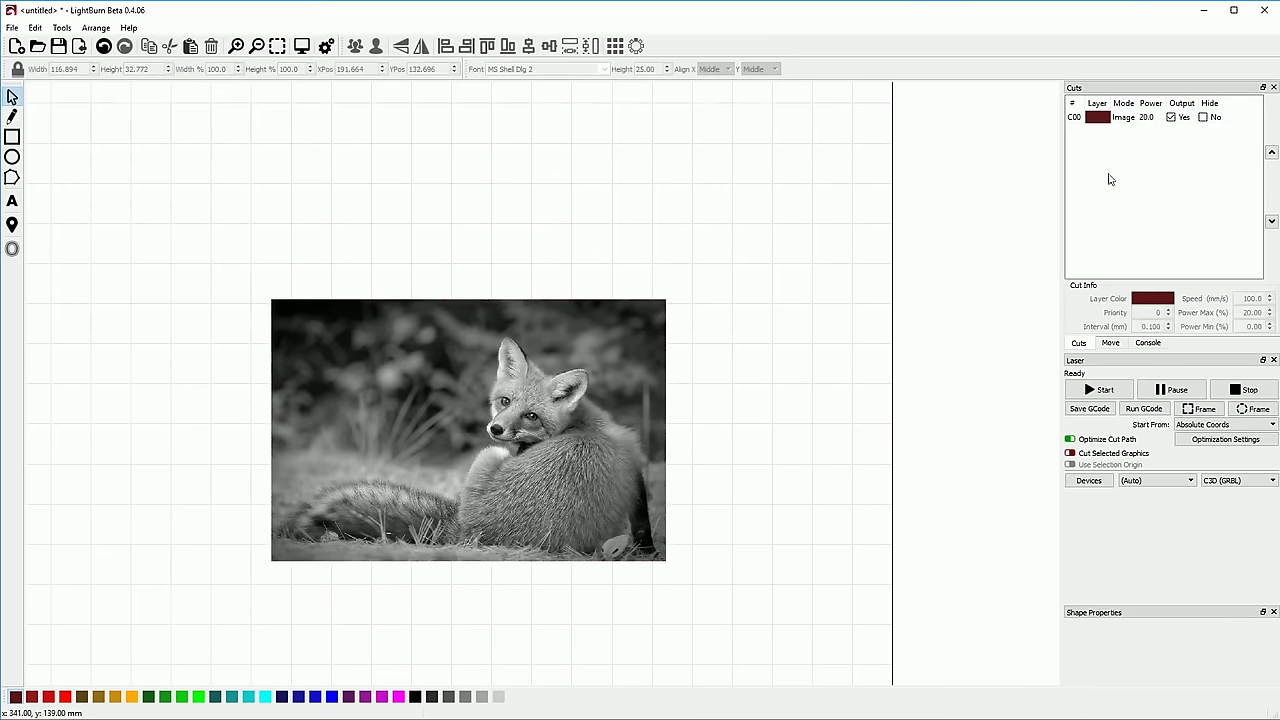
# Step: Review the image mode in the cut settings of the fox photo's Image layer
pyautogui.click(528, 337)
pyautogui.doubleClick(1075, 117)
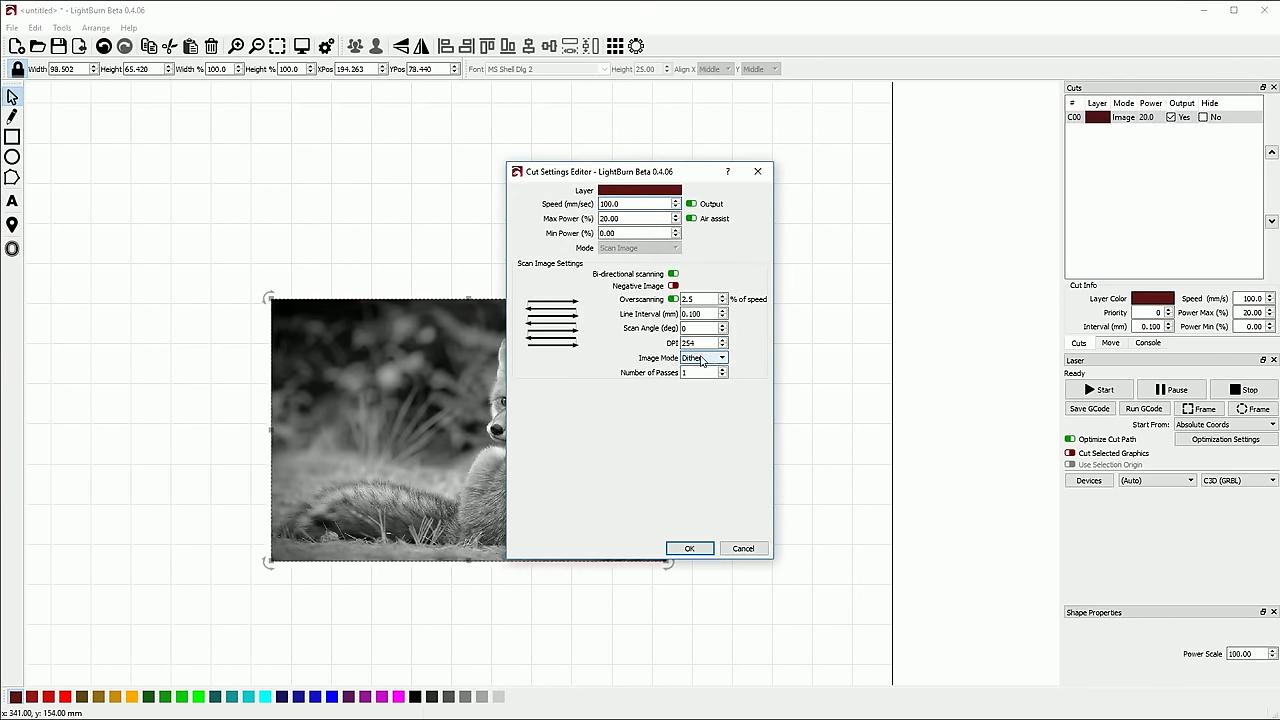
pyautogui.moveTo(662, 172); pyautogui.dragTo(938, 175)
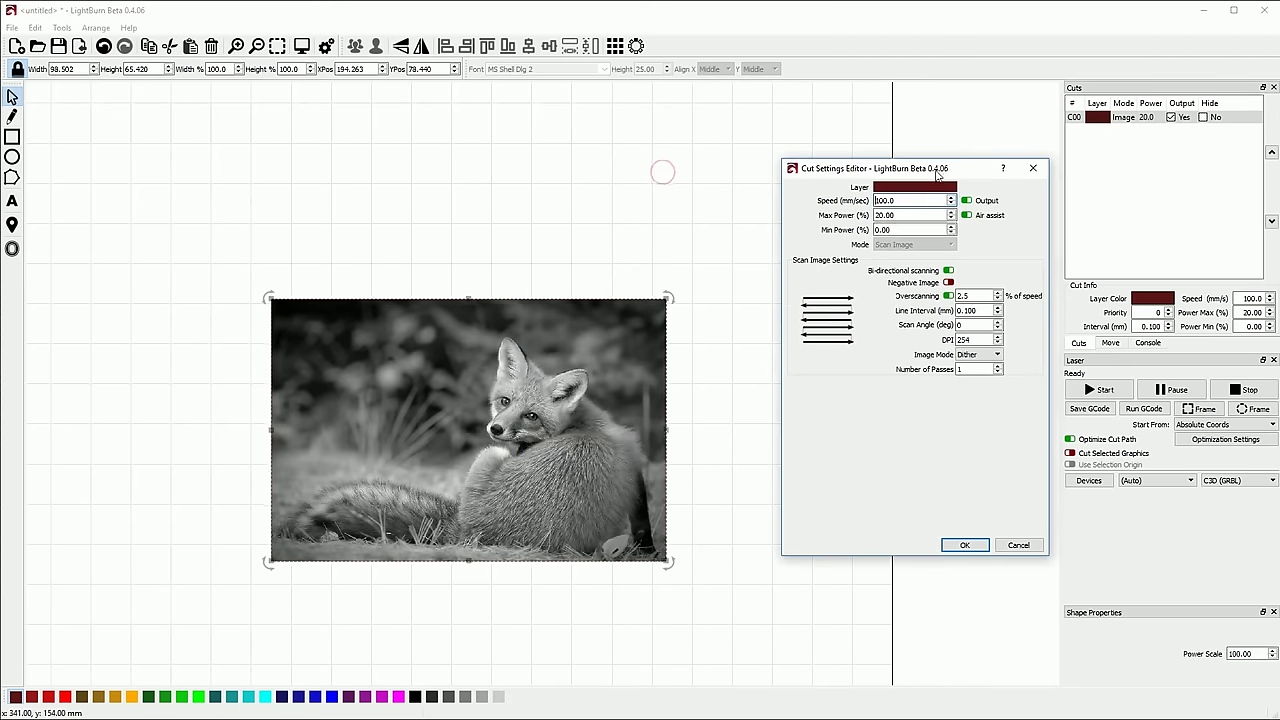
pyautogui.click(948, 540)
# Step: Preview the fox photo without traversal moves, examine its dither pattern in an enlarged preview window, and close the preview
pyautogui.hotkey('alt', 'p')
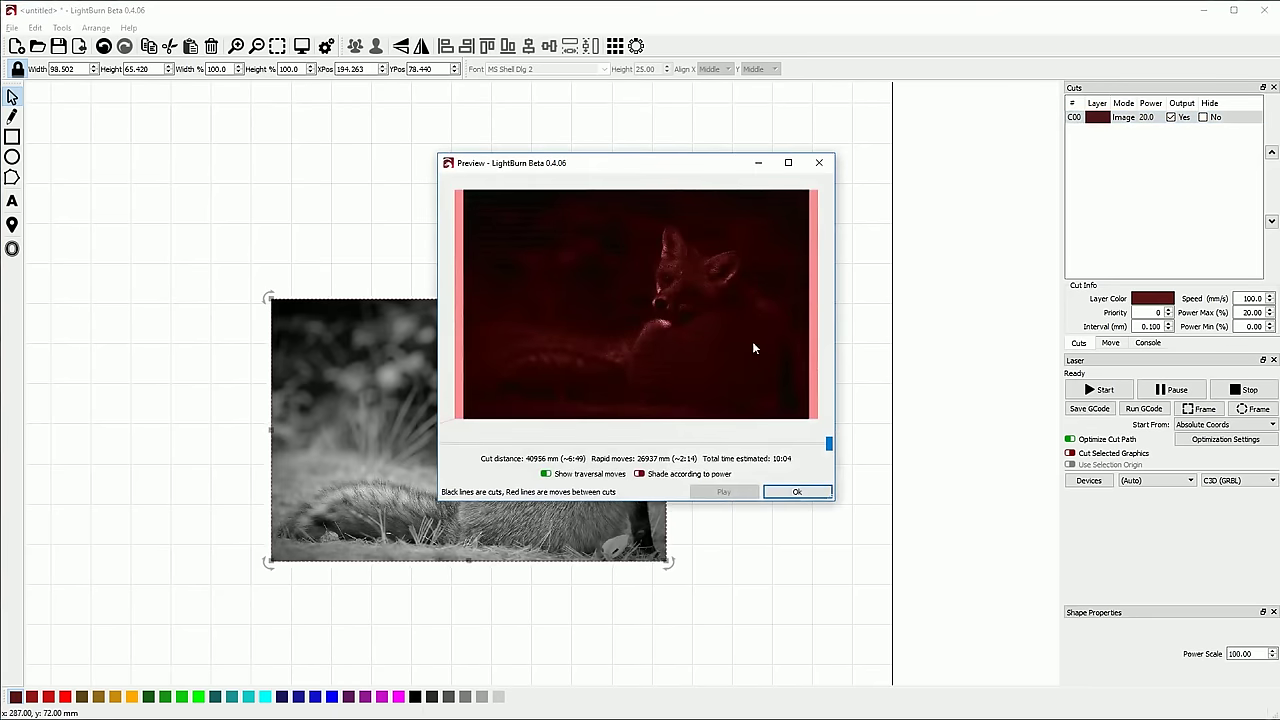
pyautogui.click(577, 475)
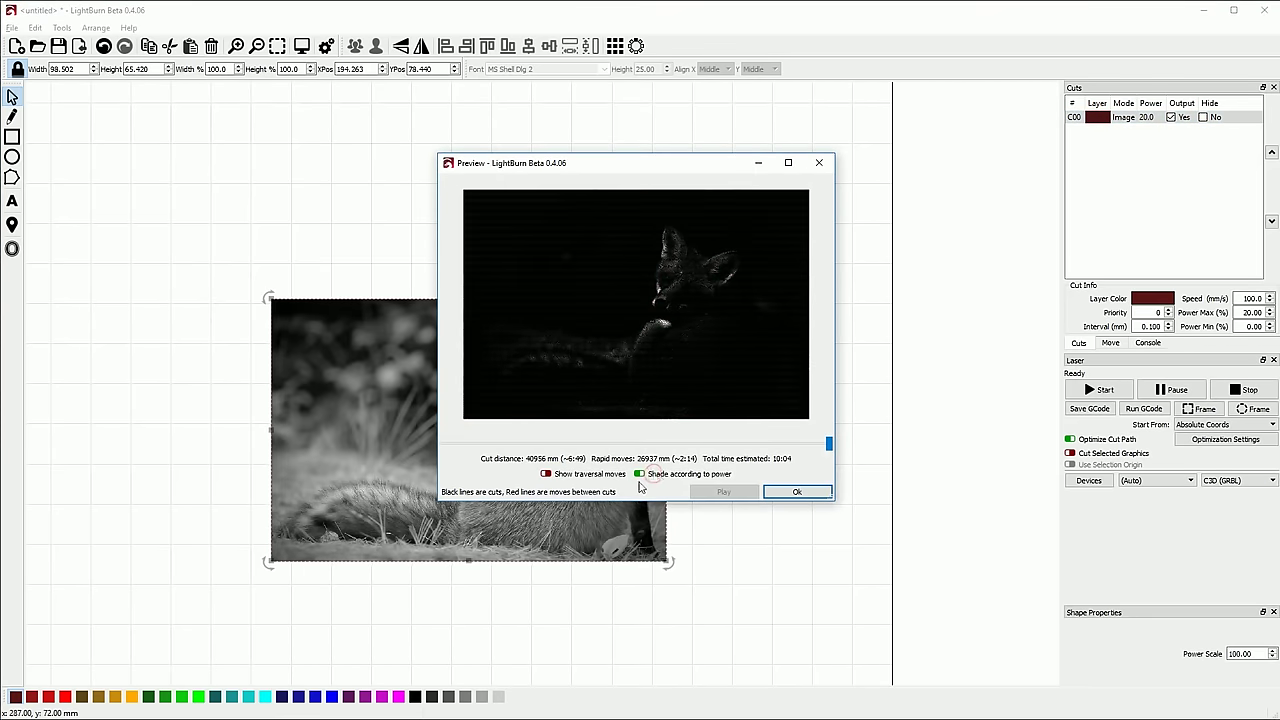
pyautogui.scroll(5, 682, 291)
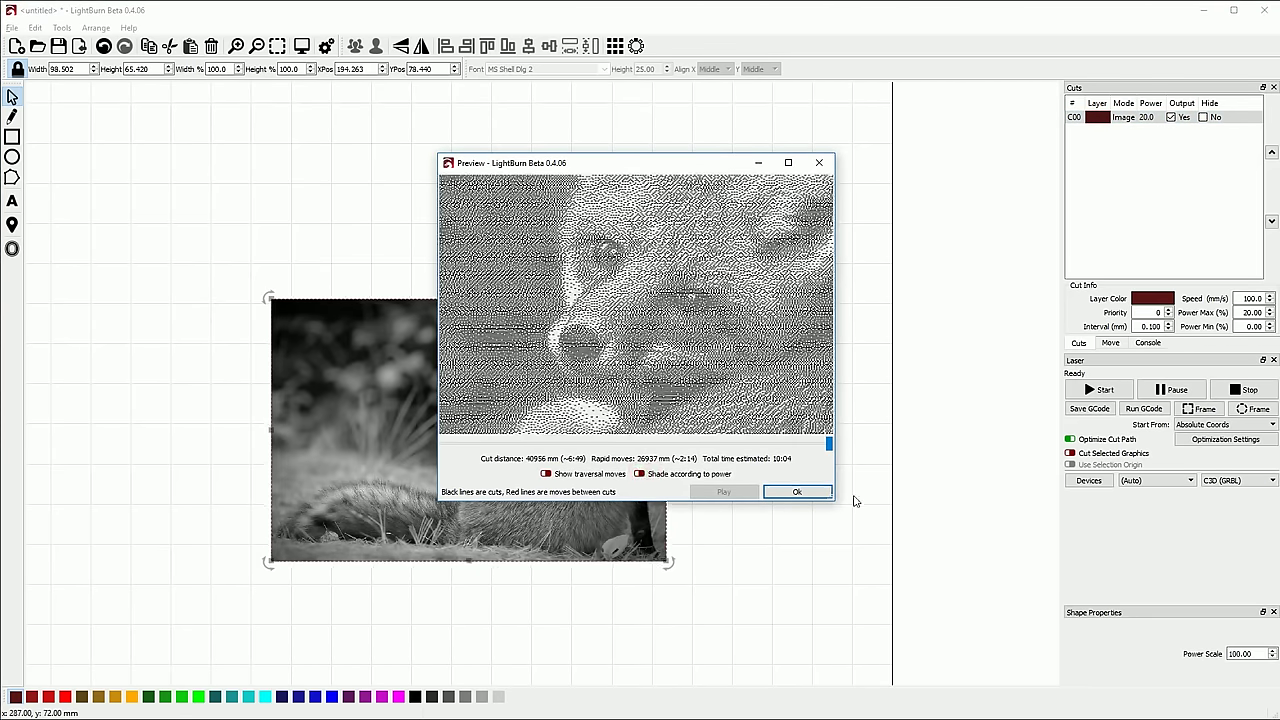
pyautogui.moveTo(849, 498); pyautogui.dragTo(1124, 706)
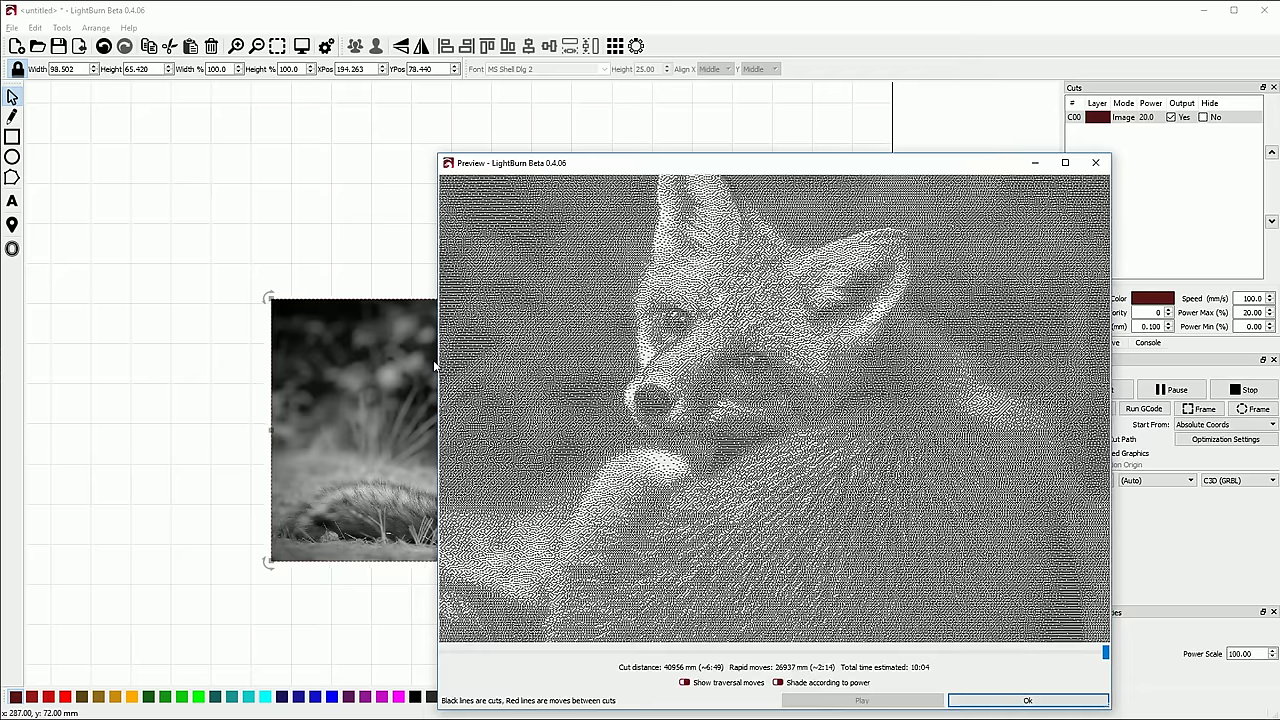
pyautogui.moveTo(436, 367); pyautogui.dragTo(95, 367)
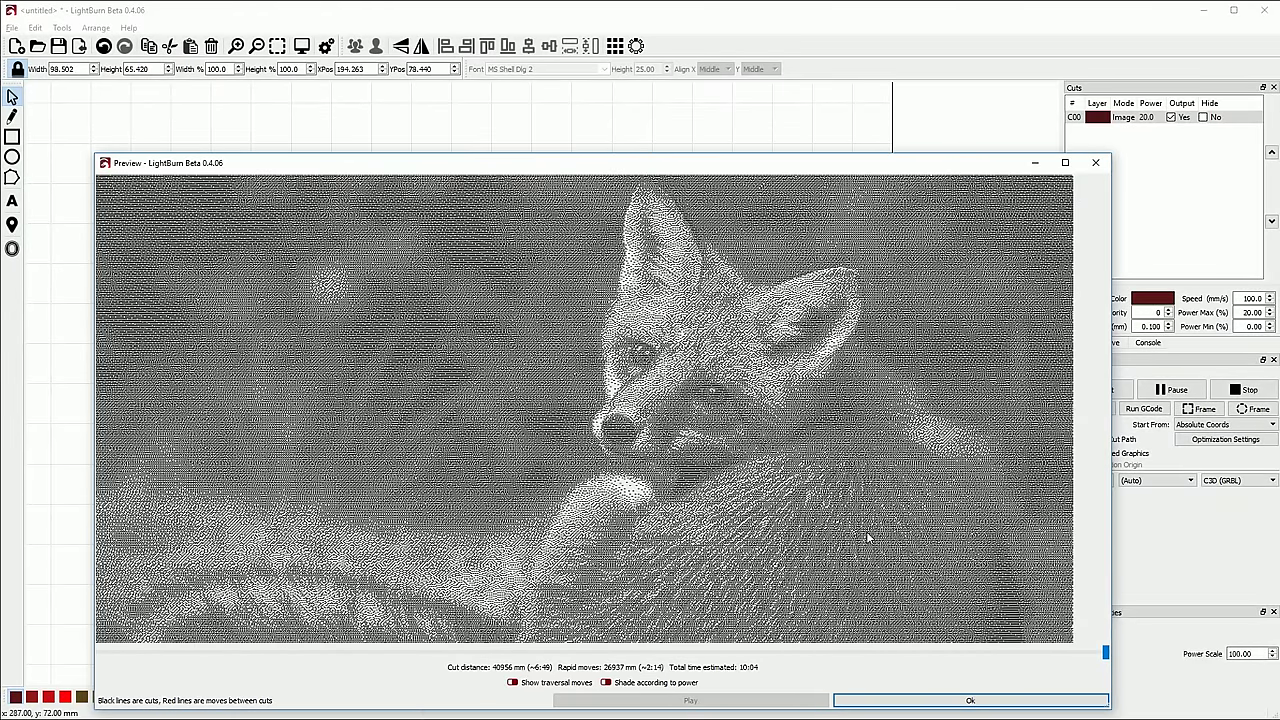
pyautogui.click(922, 699)
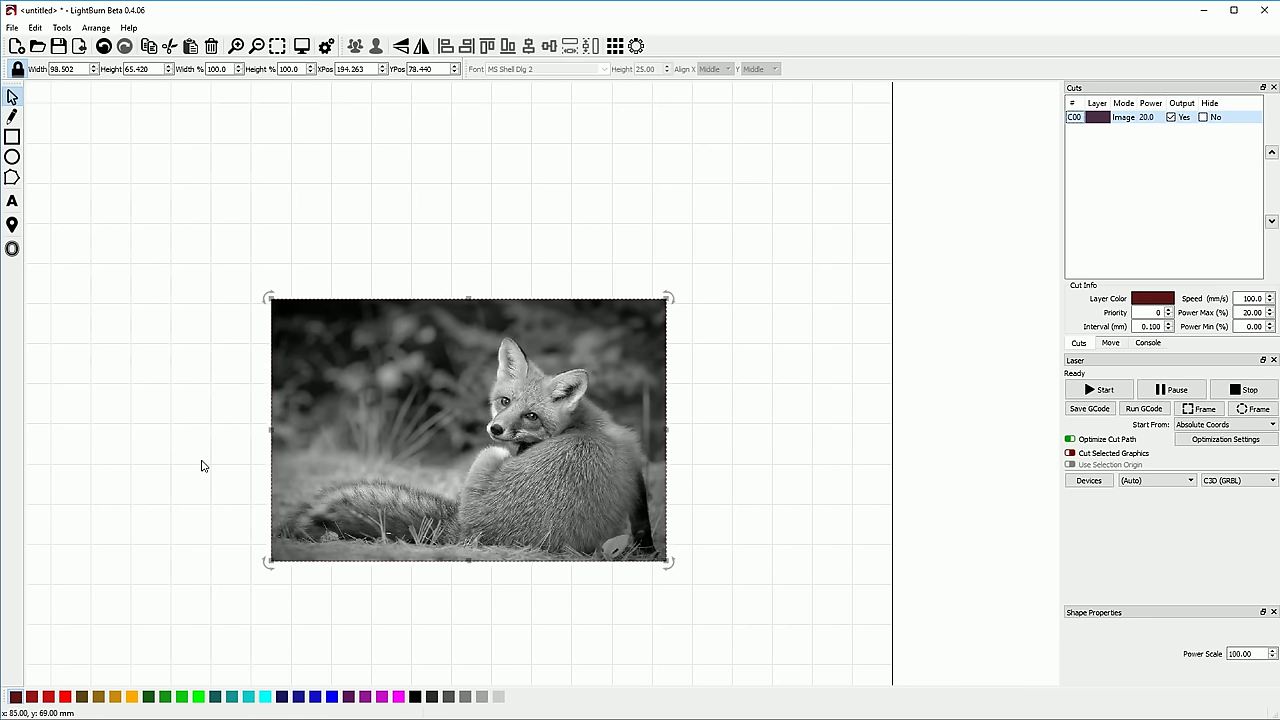
# Step: Import the laser hazard sign image, scale it down to about 54.3 × 74.0 mm and place it just right of the fox photo
pyautogui.moveTo(201, 466); pyautogui.dragTo(698, 281)
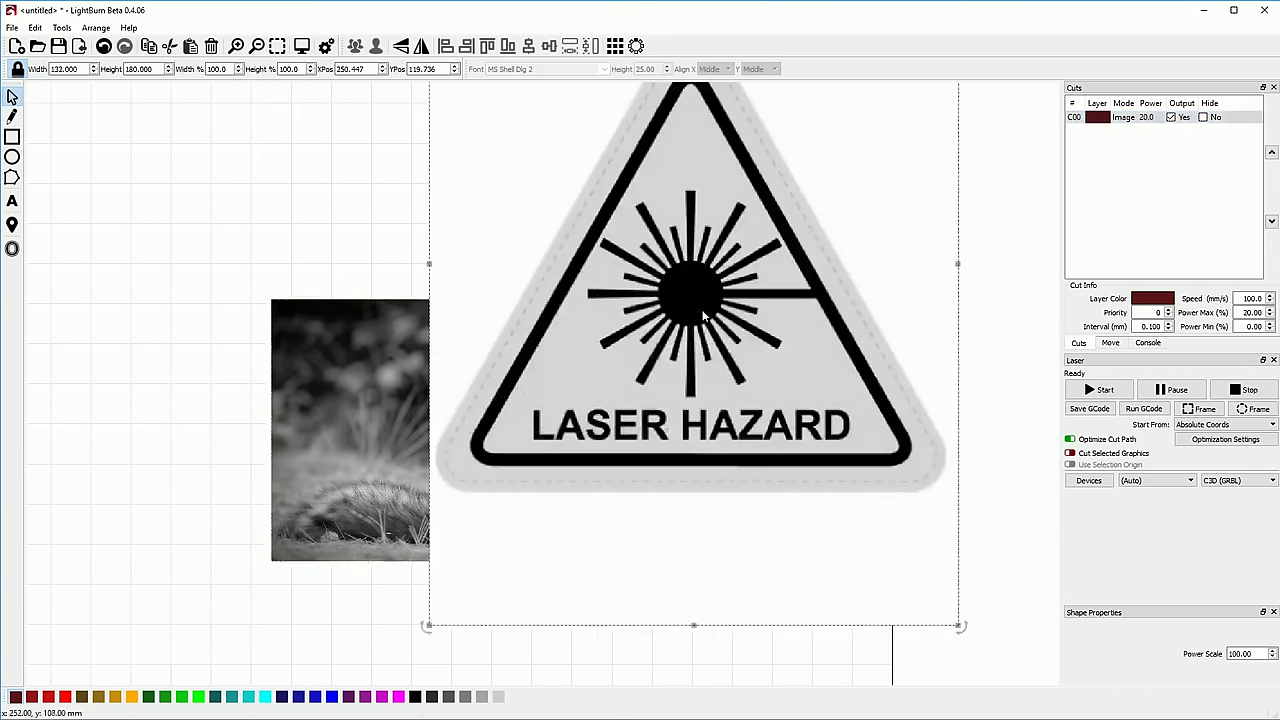
pyautogui.scroll(-2, 673, 410)
pyautogui.moveTo(524, 102); pyautogui.dragTo(710, 352)
pyautogui.moveTo(708, 449); pyautogui.dragTo(678, 426)
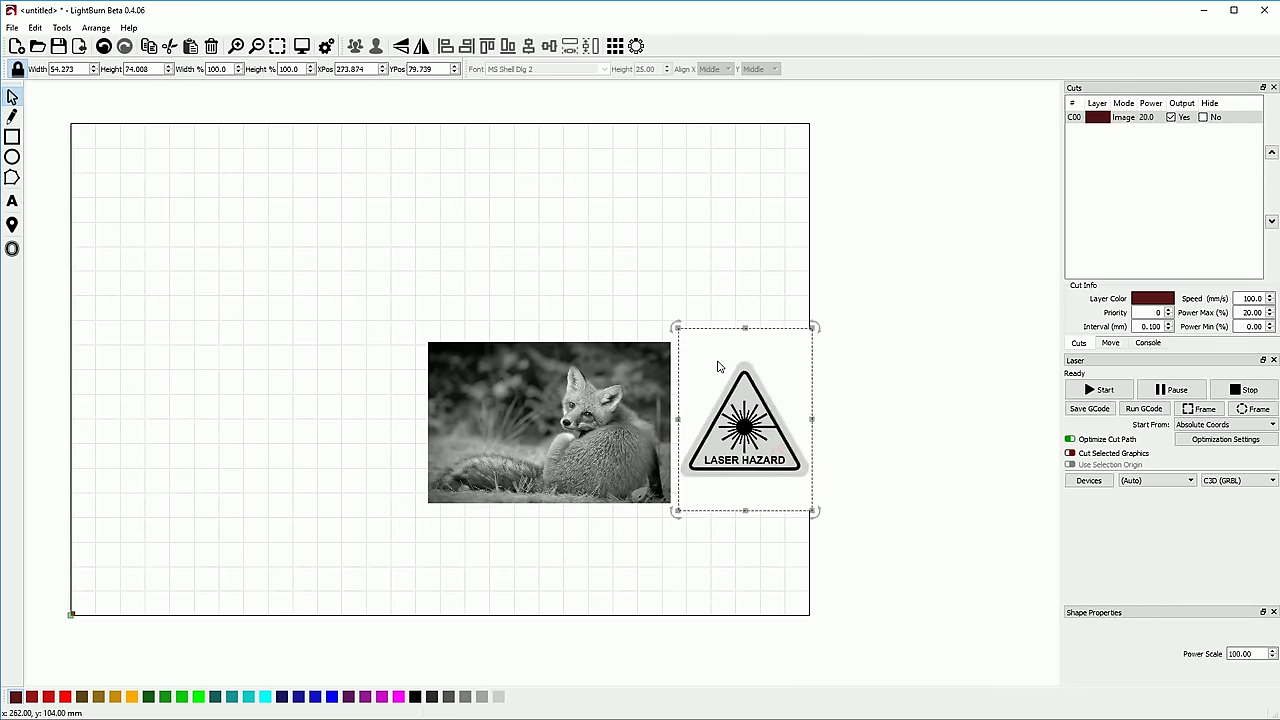
# Step: Preview both images, examine the dither dots on and around the laser hazard sign in an enlarged window, and close the preview
pyautogui.hotkey('alt', 'p')
pyautogui.scroll(2, 783, 275)
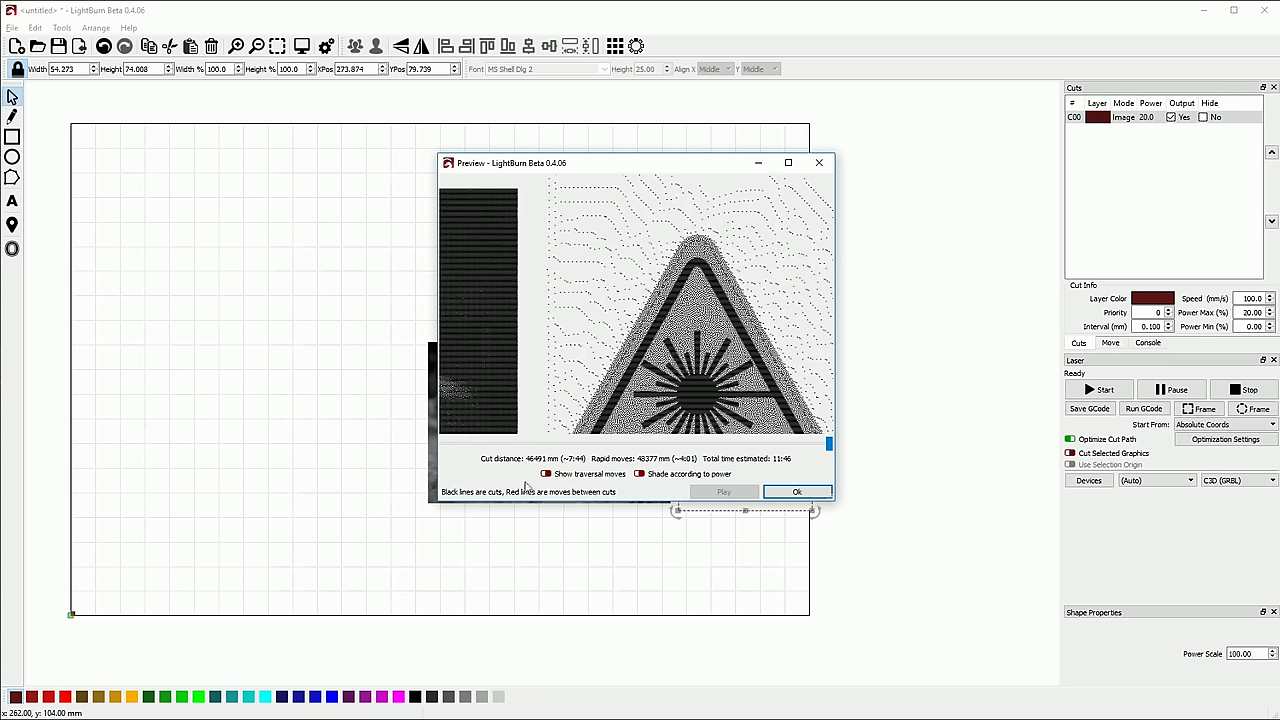
pyautogui.moveTo(443, 508); pyautogui.dragTo(265, 702)
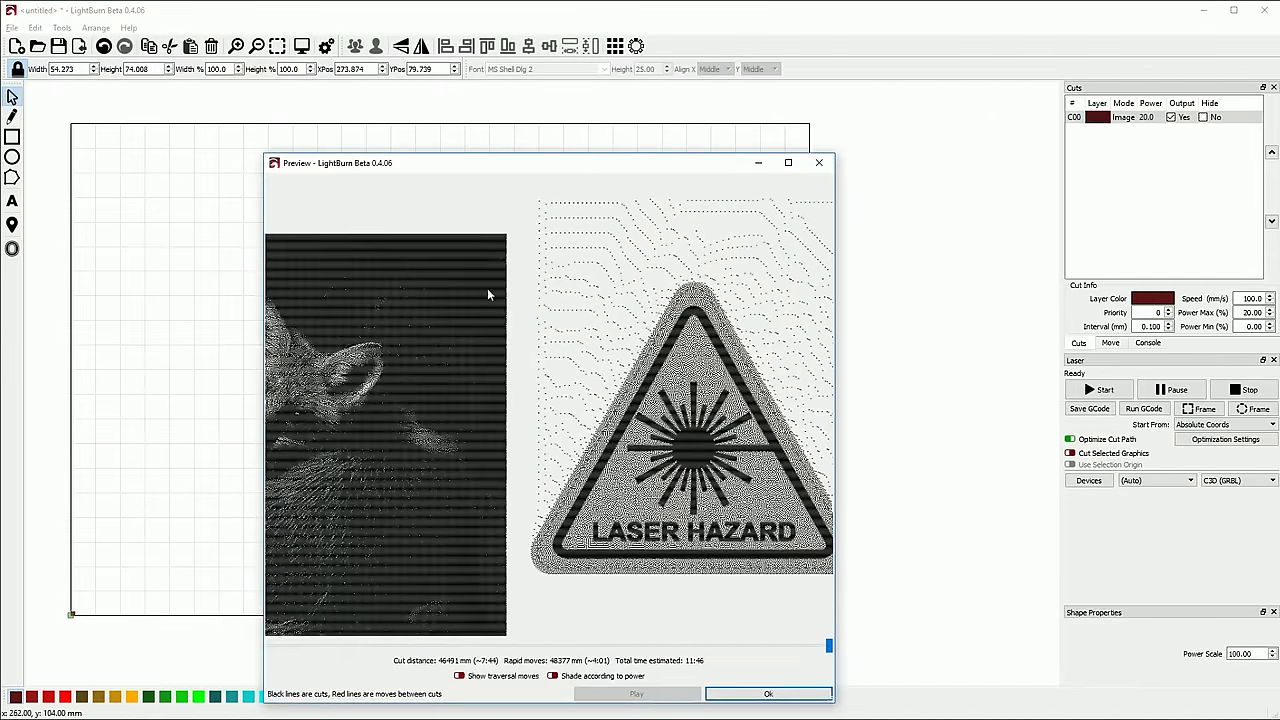
pyautogui.scroll(2, 525, 211)
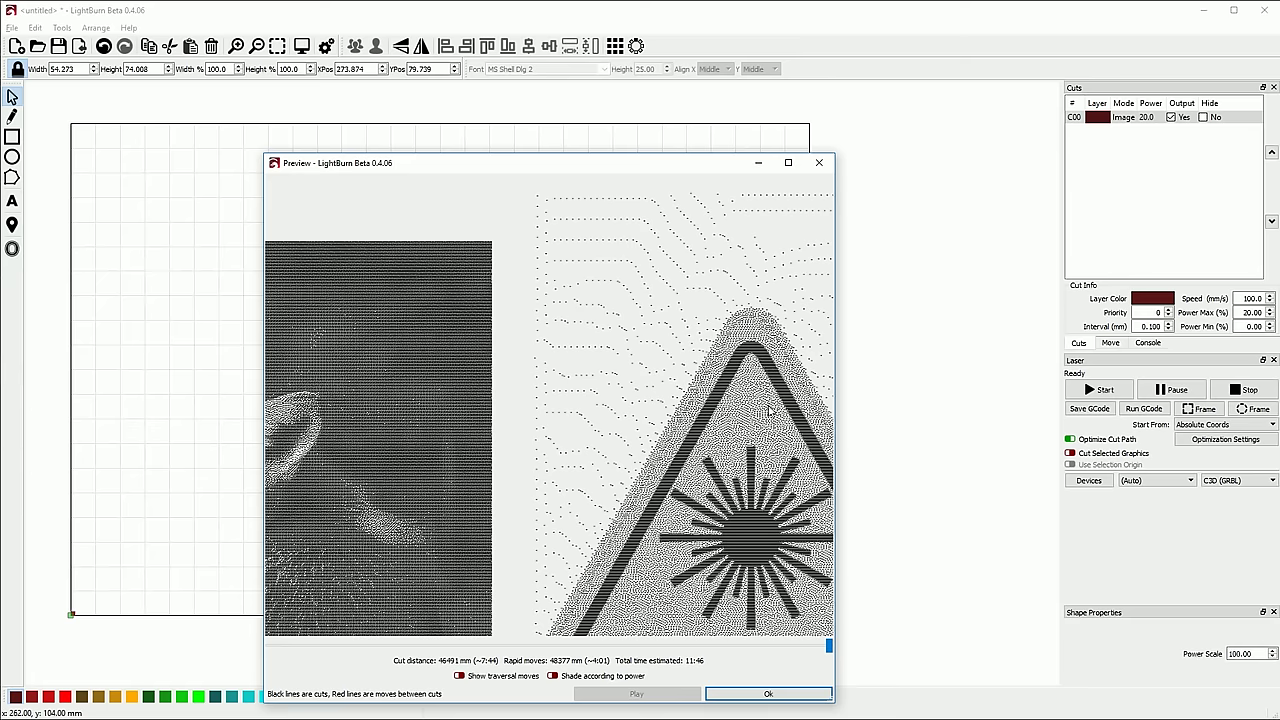
pyautogui.scroll(-3, 768, 412)
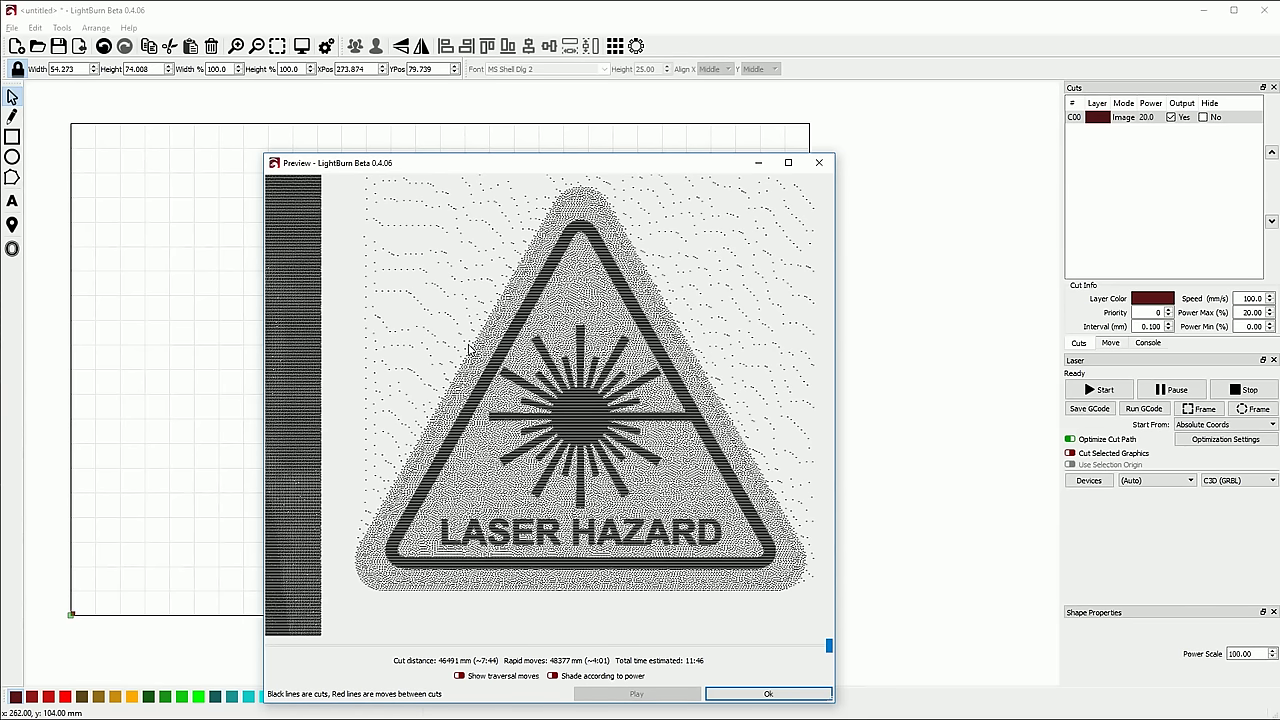
pyautogui.scroll(-2, 437, 271)
pyautogui.scroll(-1, 459, 360)
pyautogui.scroll(3, 480, 293)
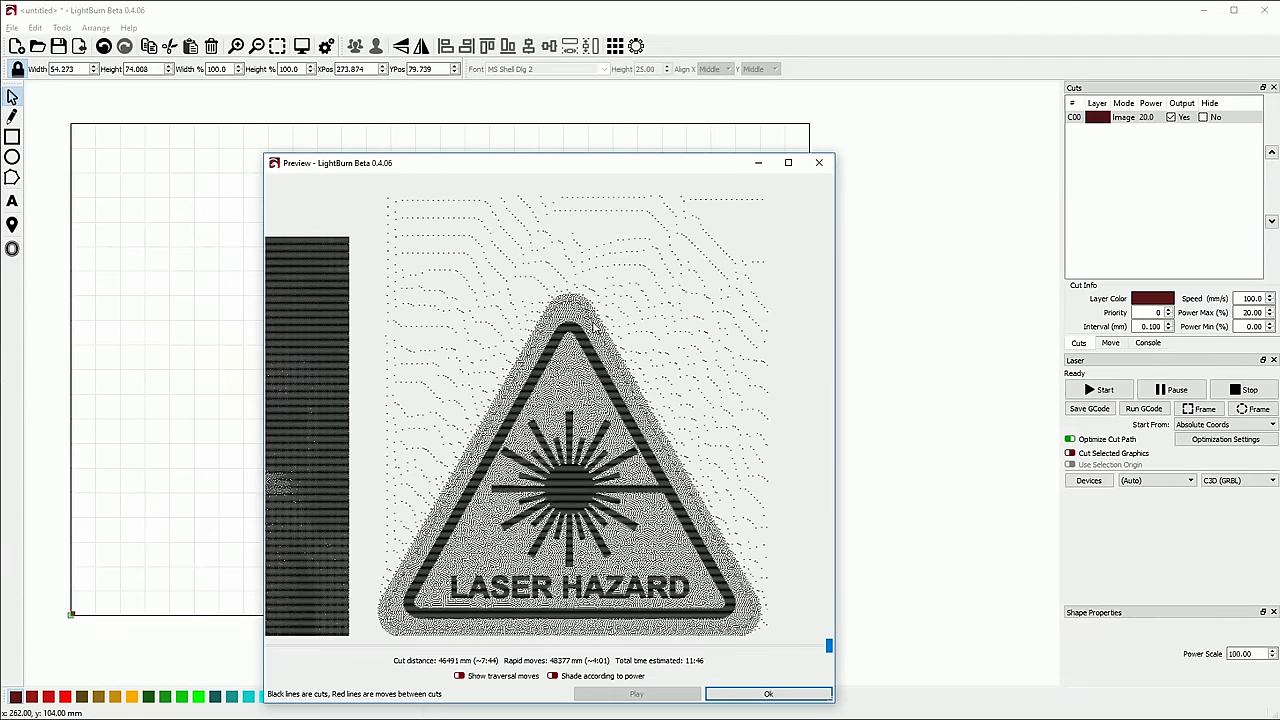
pyautogui.scroll(3, 581, 351)
pyautogui.scroll(-3, 581, 351)
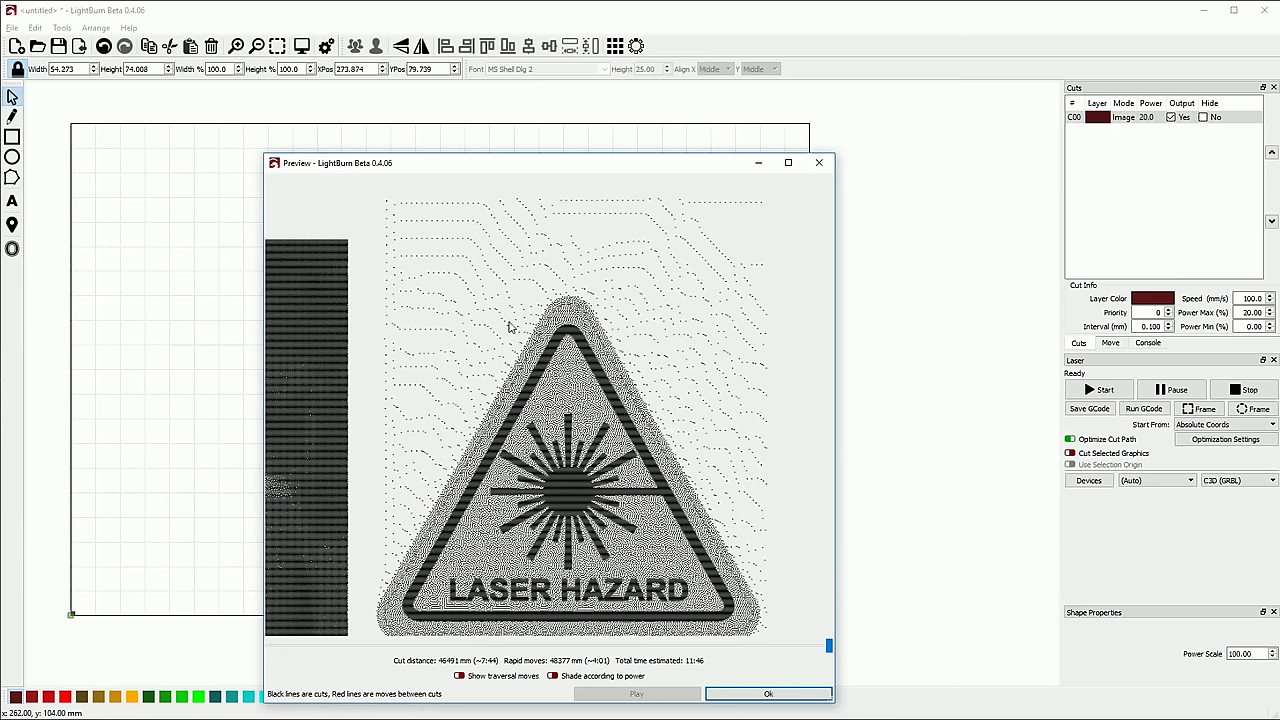
pyautogui.scroll(-2, 525, 299)
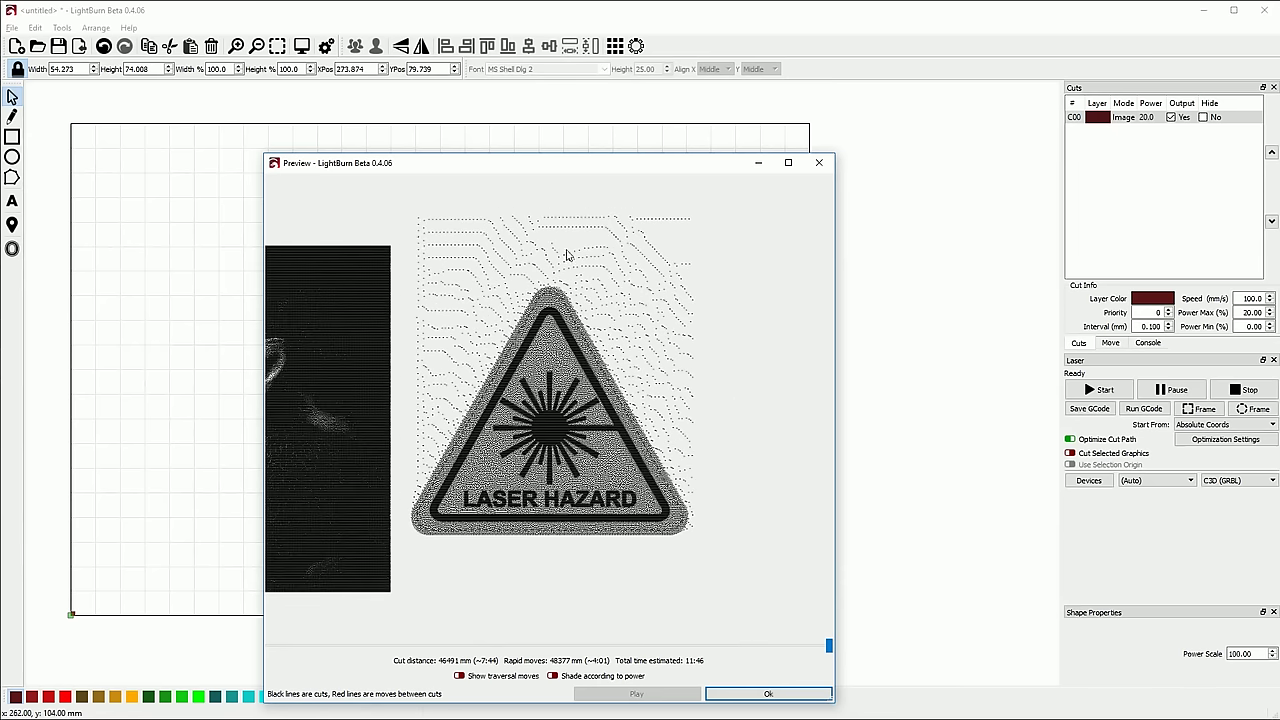
pyautogui.scroll(2, 688, 323)
pyautogui.scroll(-2, 688, 323)
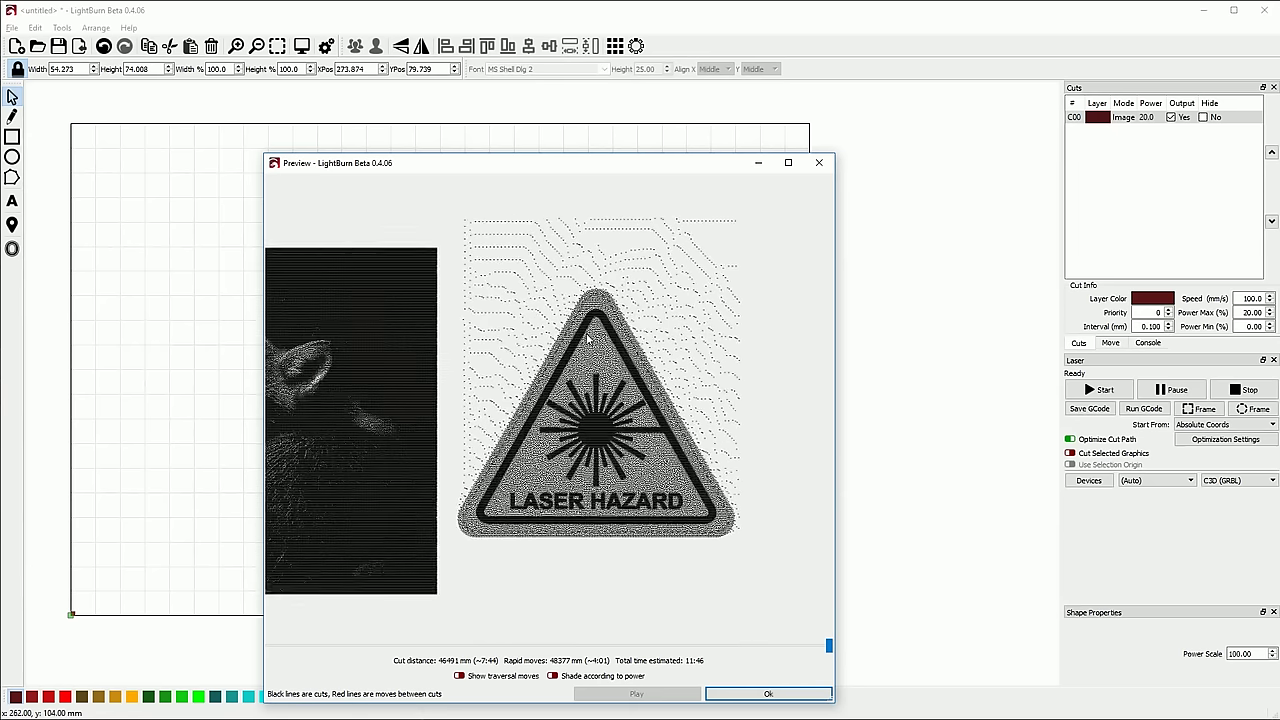
pyautogui.click(797, 684)
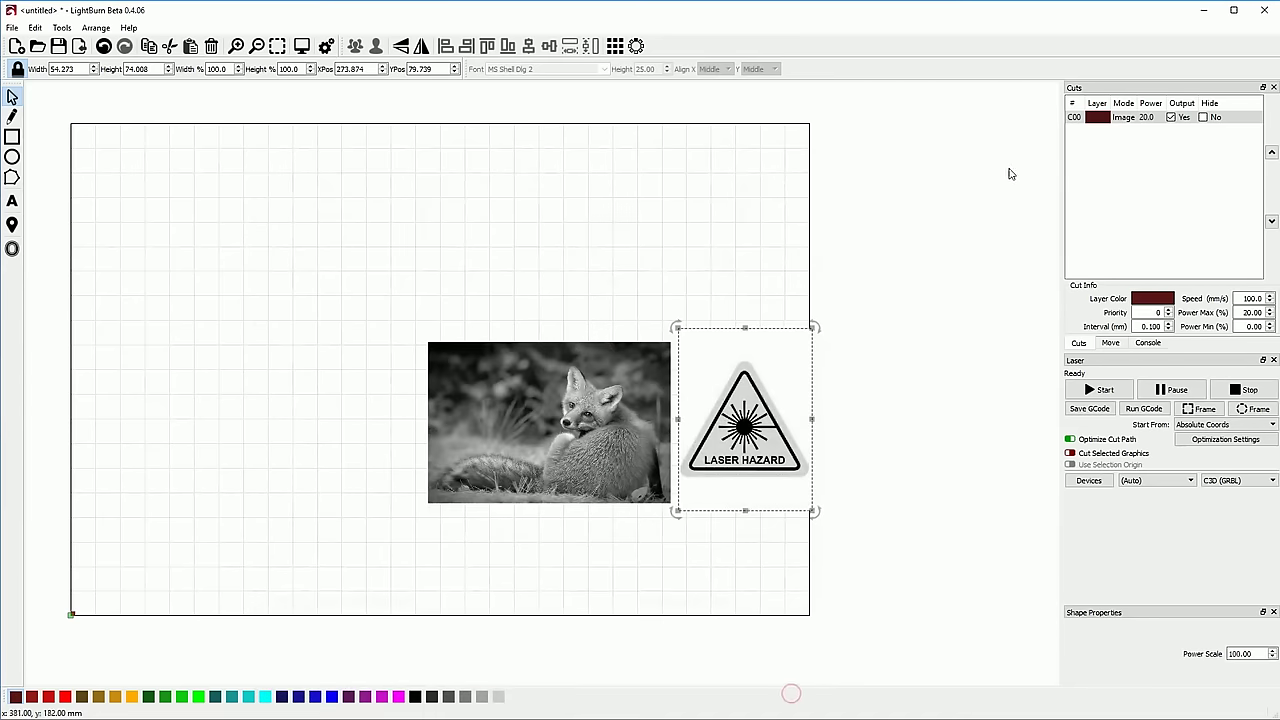
# Step: Set the Image layer's image mode to Ordered
pyautogui.doubleClick(1086, 119)
pyautogui.click(706, 357)
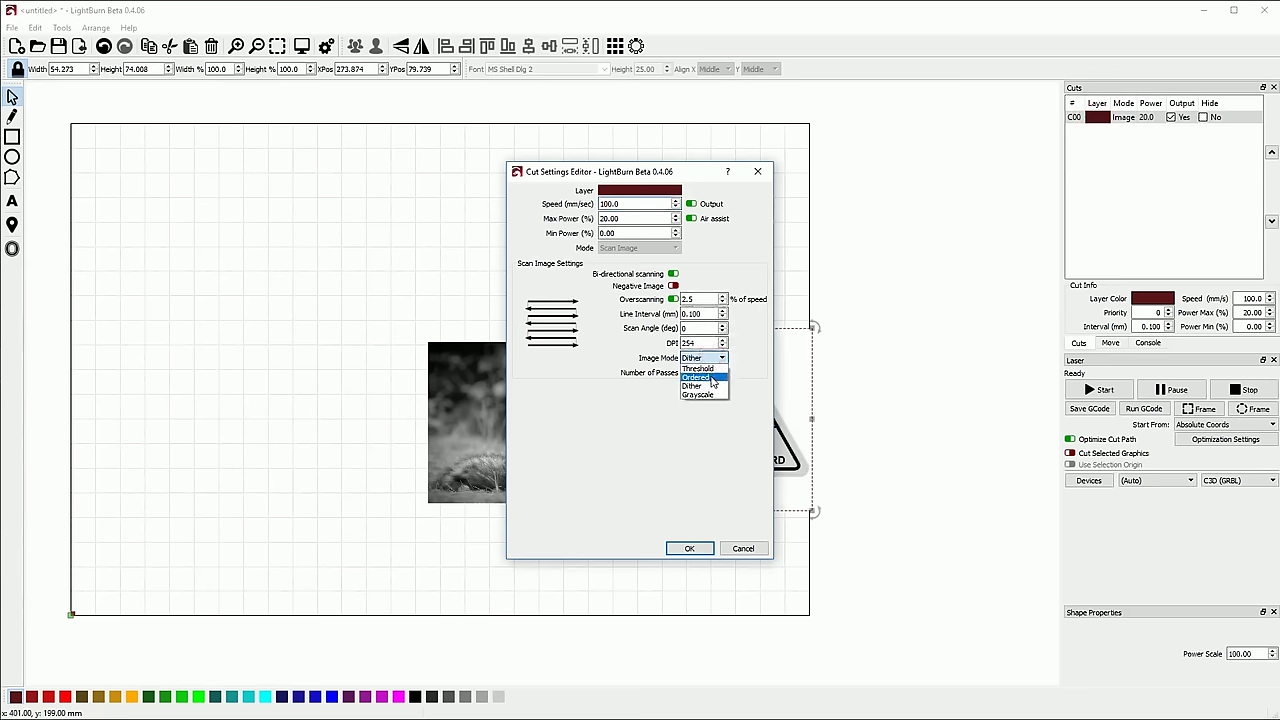
pyautogui.click(711, 378)
pyautogui.click(689, 548)
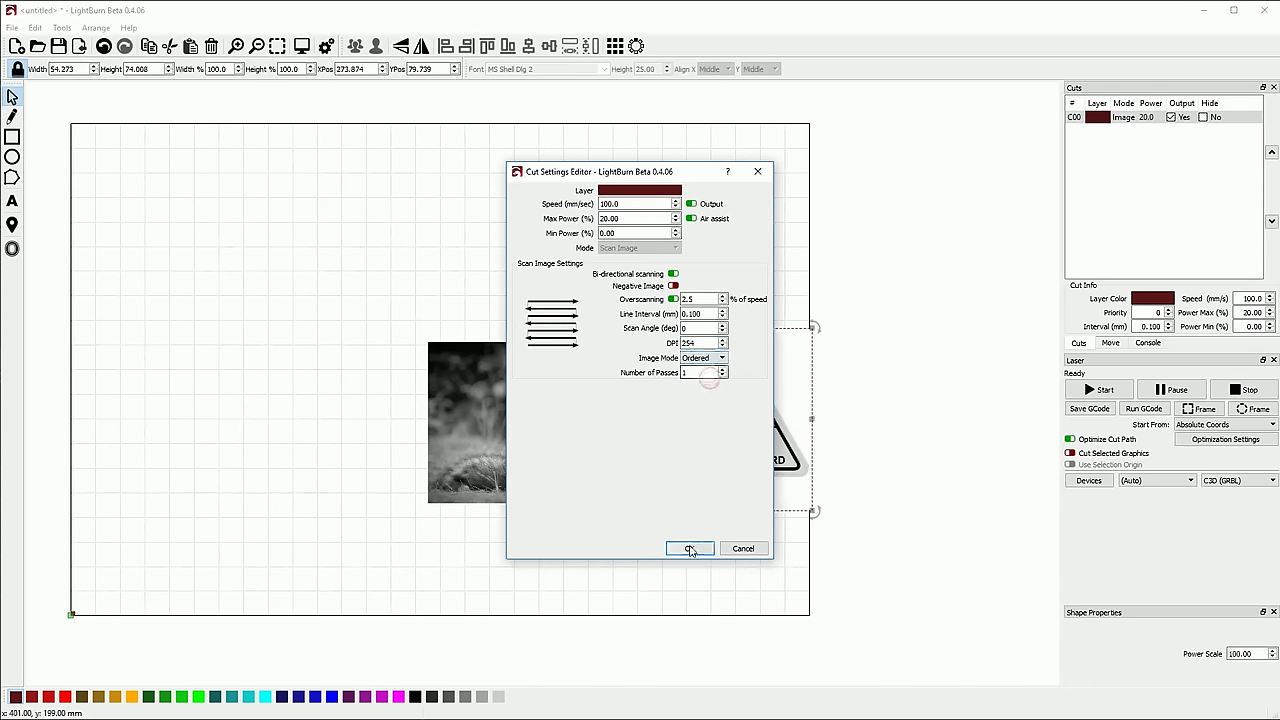
# Step: Preview both images in Ordered mode, examine the dot pattern on the laser hazard sign in an enlarged window, and close the preview
pyautogui.scroll(2, 760, 400)
pyautogui.scroll(3, 763, 408)
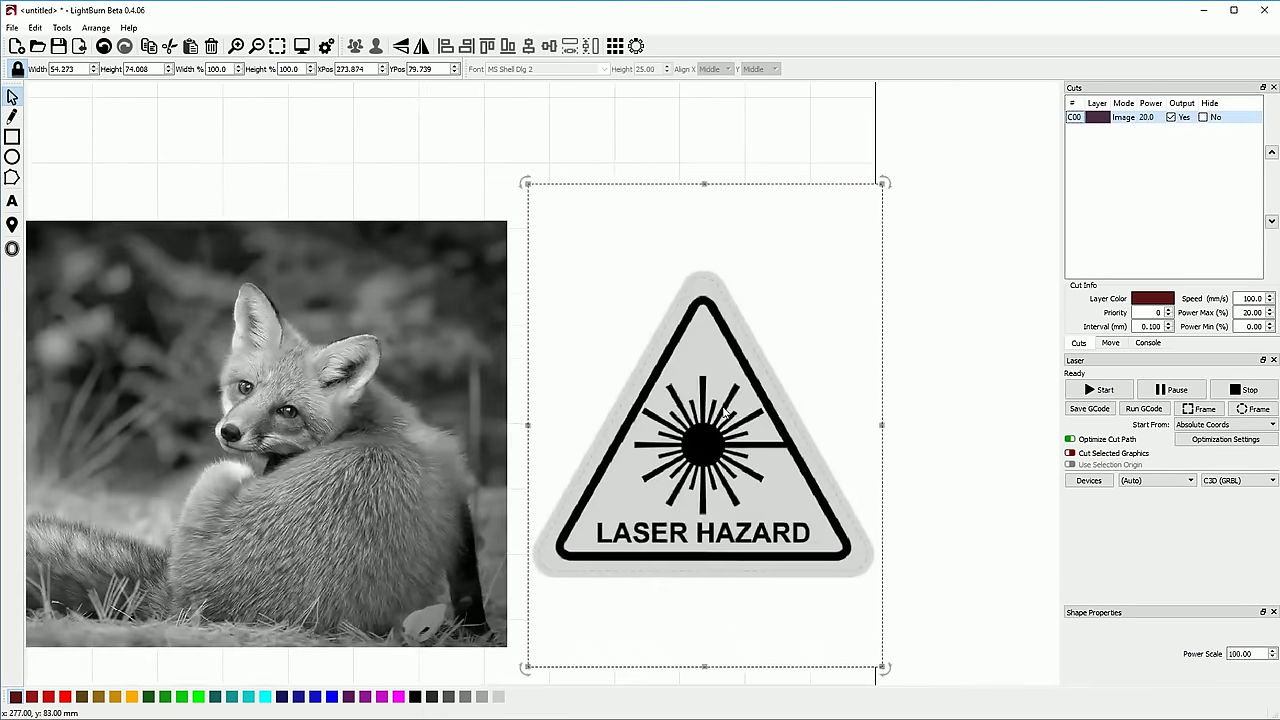
pyautogui.hotkey('alt', 'p')
pyautogui.scroll(5, 732, 298)
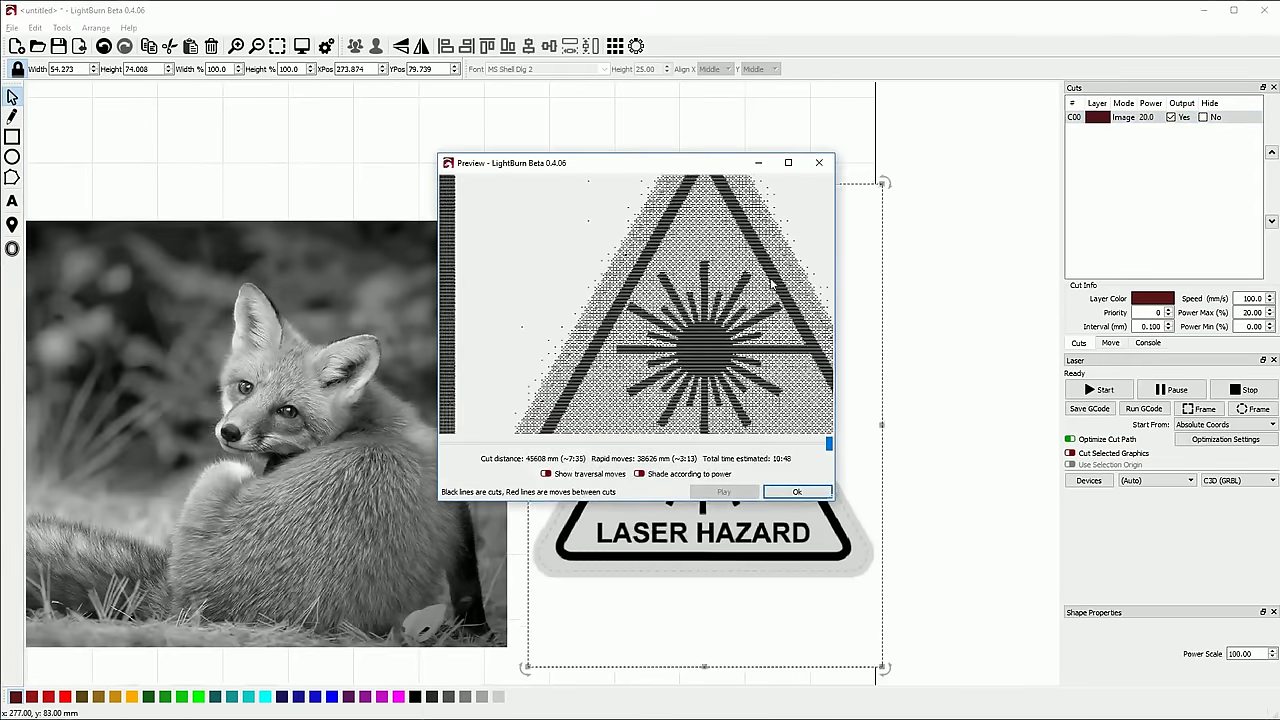
pyautogui.moveTo(437, 500); pyautogui.dragTo(311, 708)
pyautogui.scroll(-2, 522, 480)
pyautogui.moveTo(612, 478); pyautogui.dragTo(605, 412)
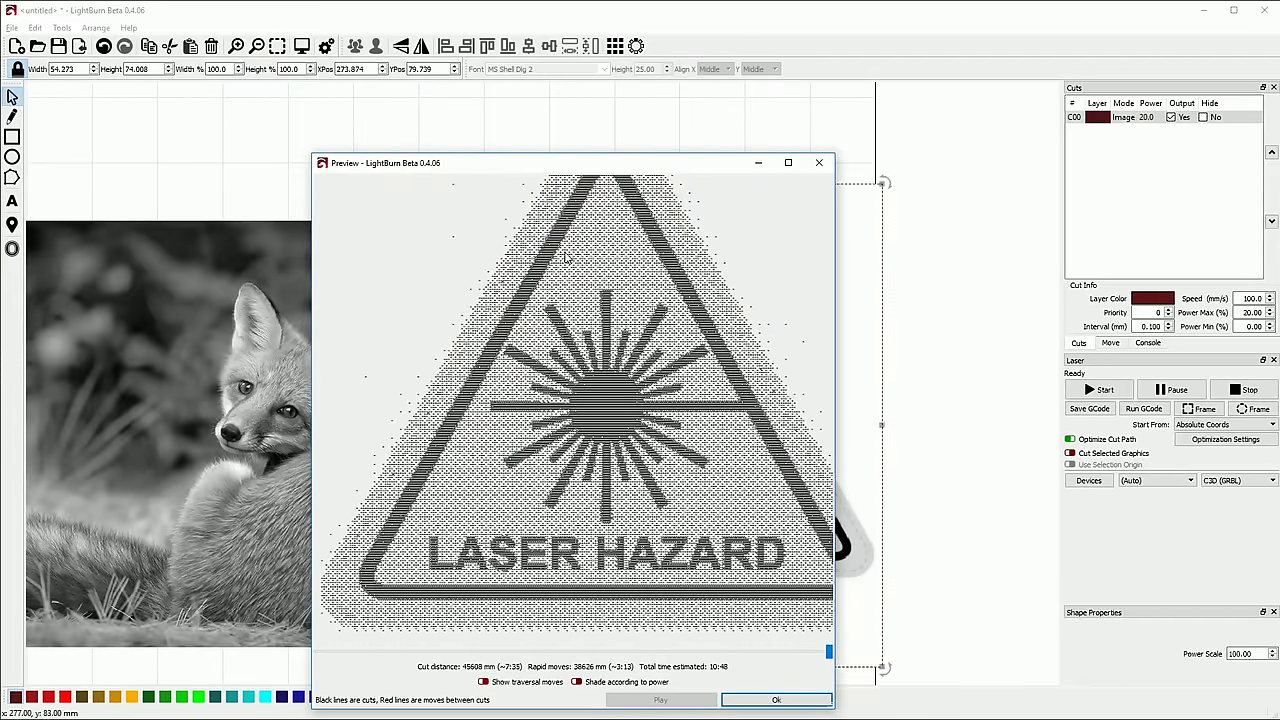
pyautogui.scroll(2, 522, 390)
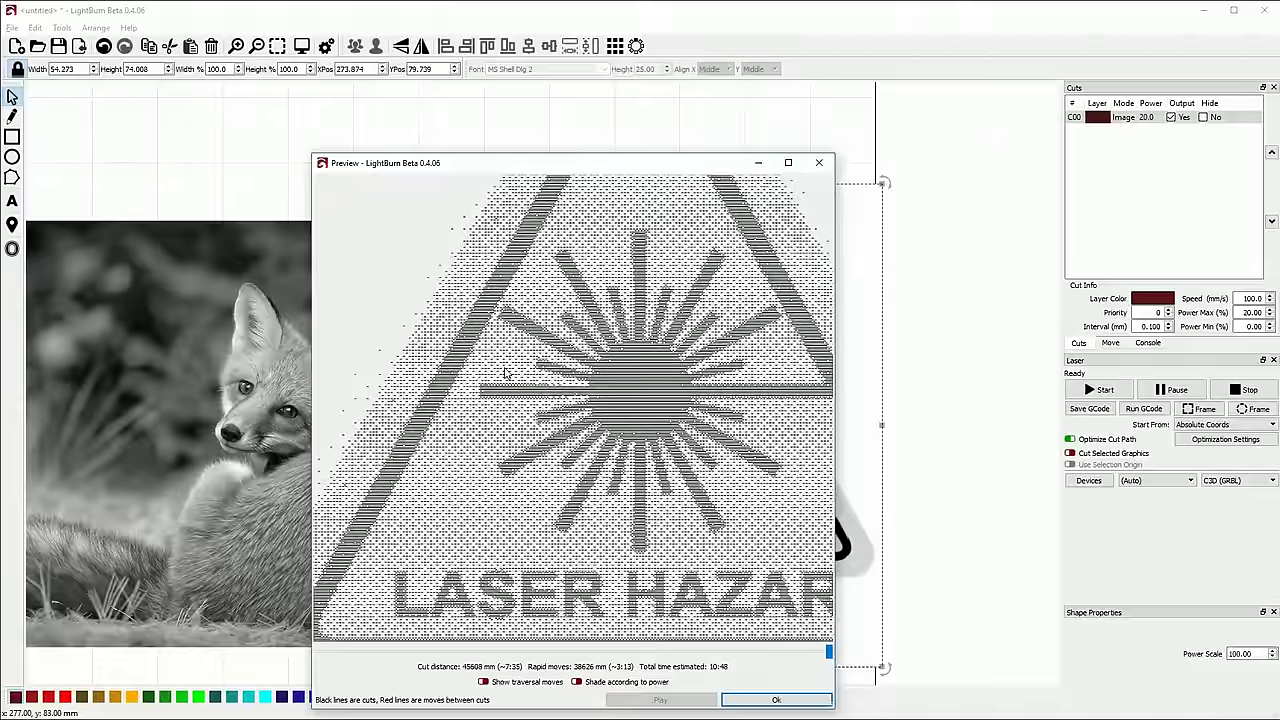
pyautogui.scroll(1, 505, 392)
pyautogui.scroll(-2, 425, 383)
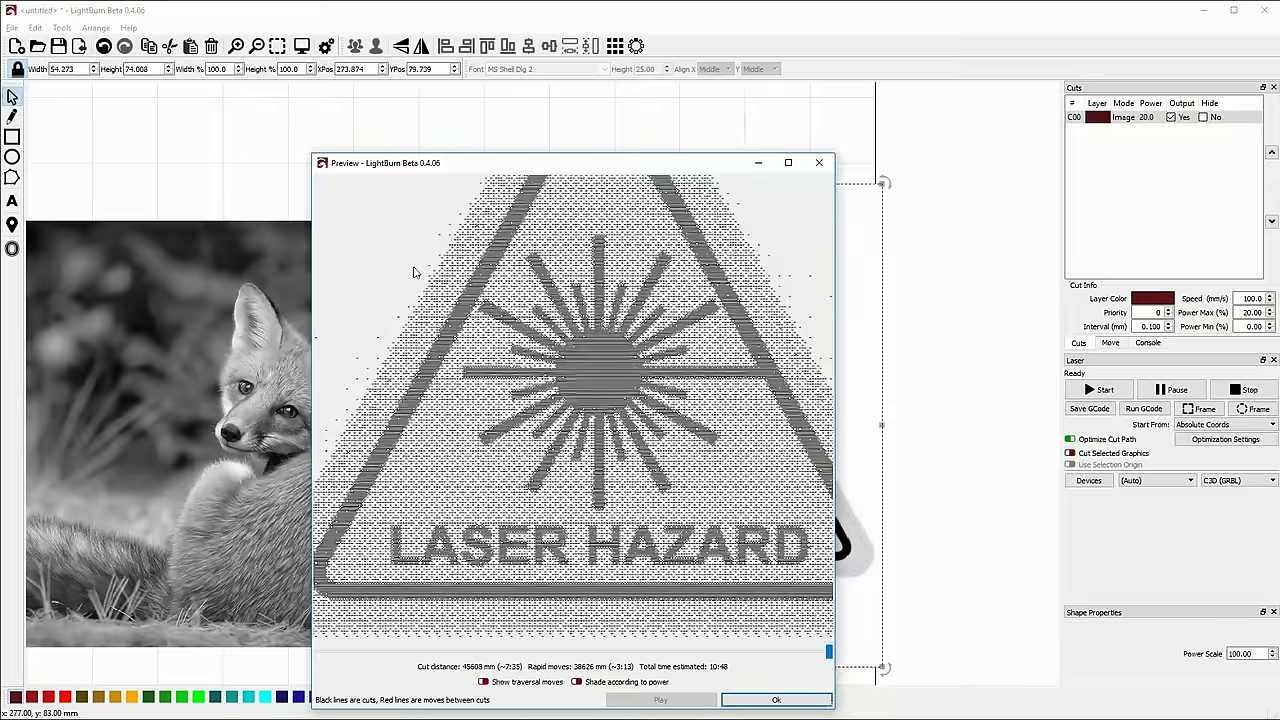
pyautogui.scroll(-2, 737, 432)
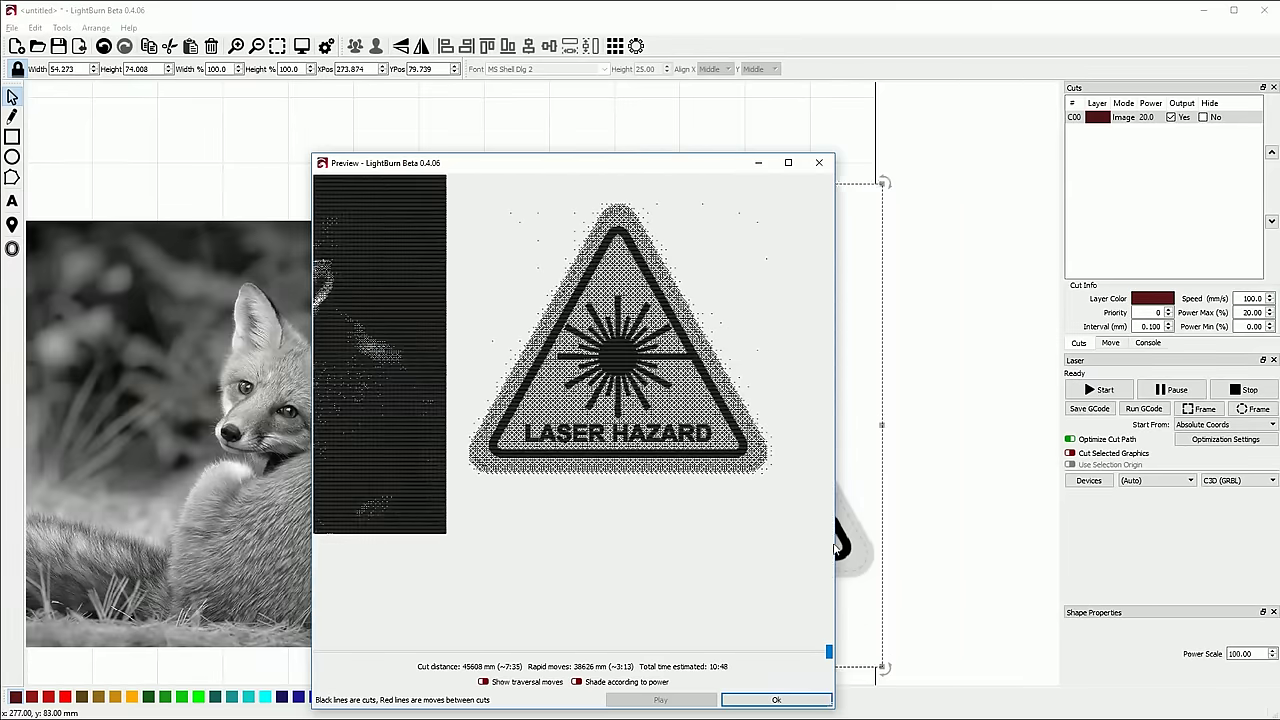
pyautogui.click(820, 163)
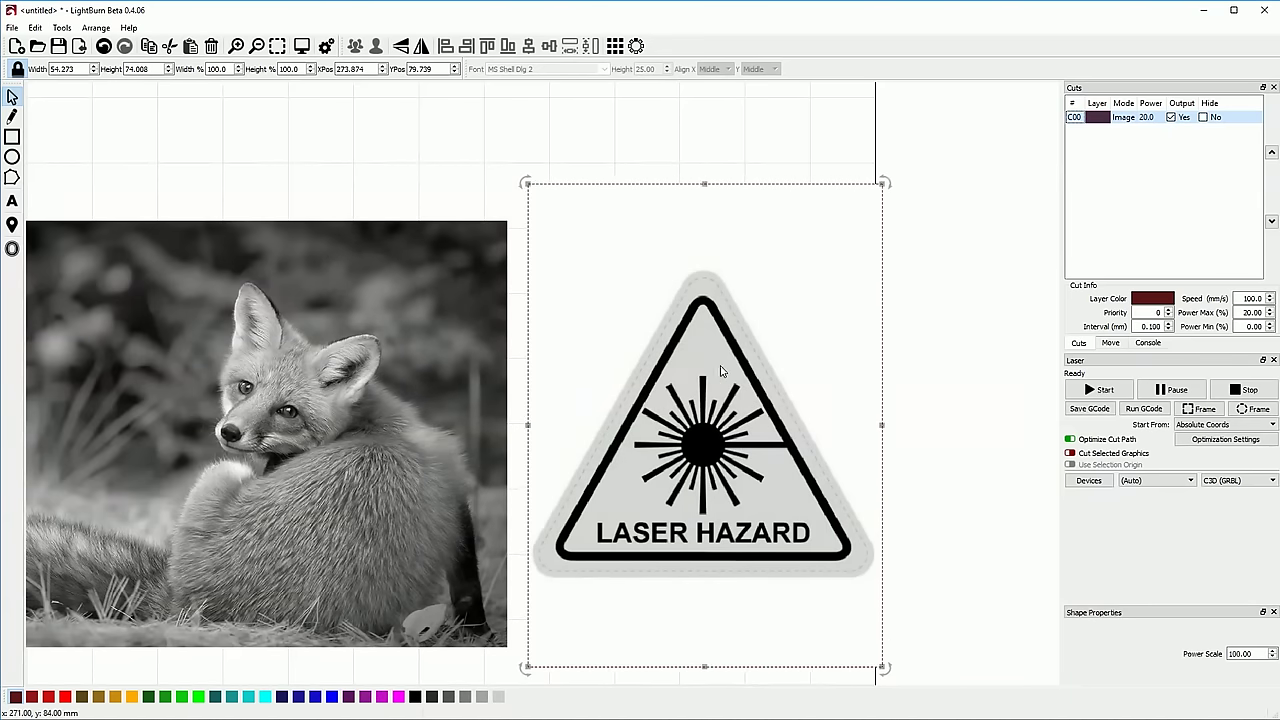
# Step: Set the Image layer's image mode to Threshold
pyautogui.scroll(-2, 762, 310)
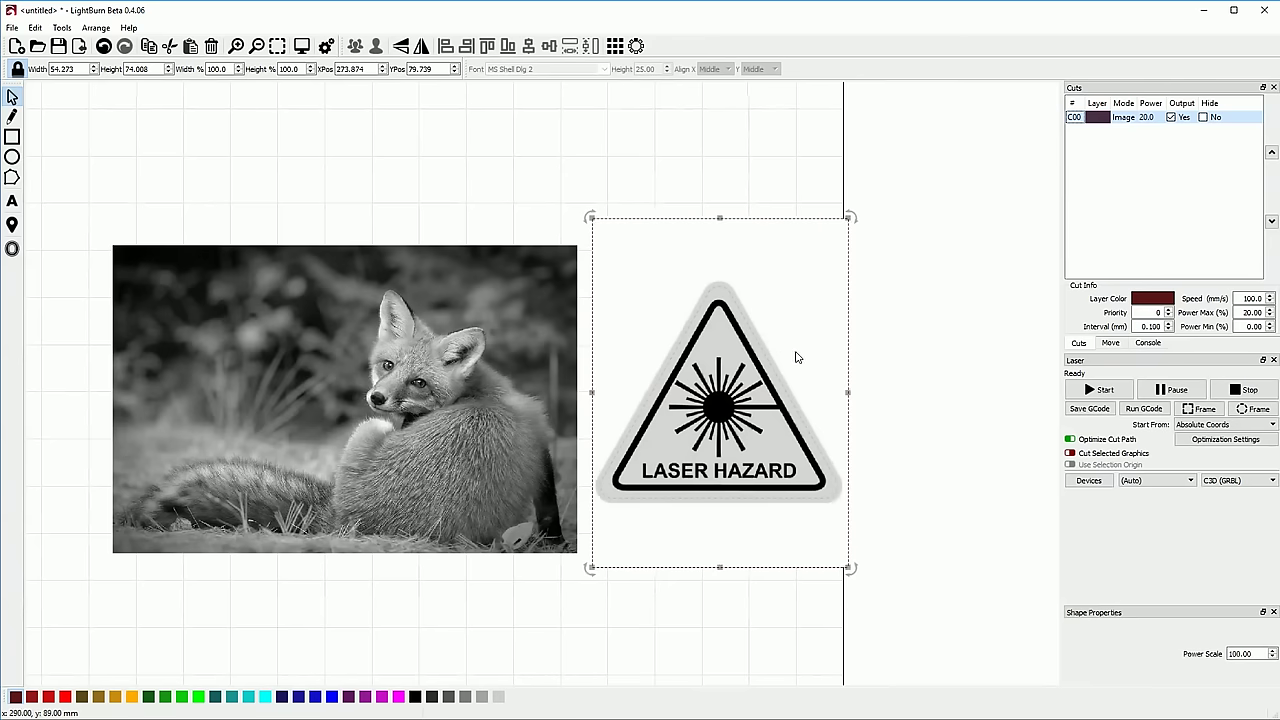
pyautogui.doubleClick(1124, 117)
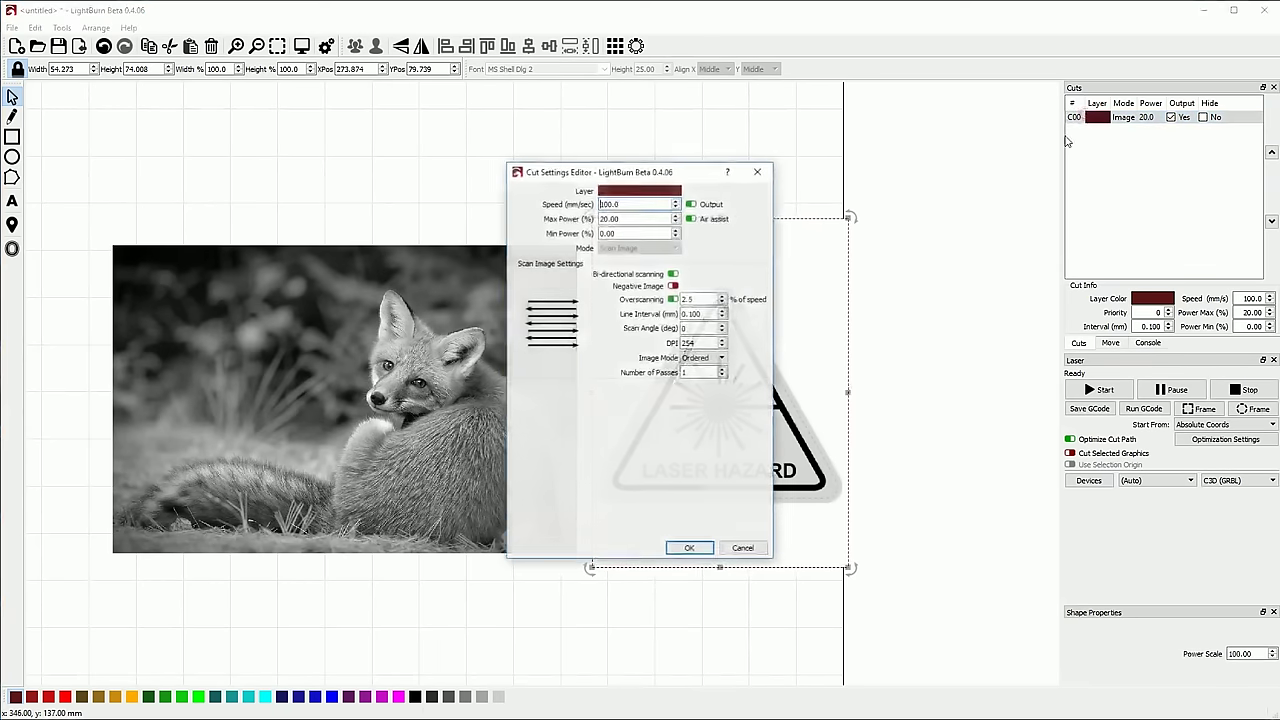
pyautogui.click(702, 358)
pyautogui.click(697, 394)
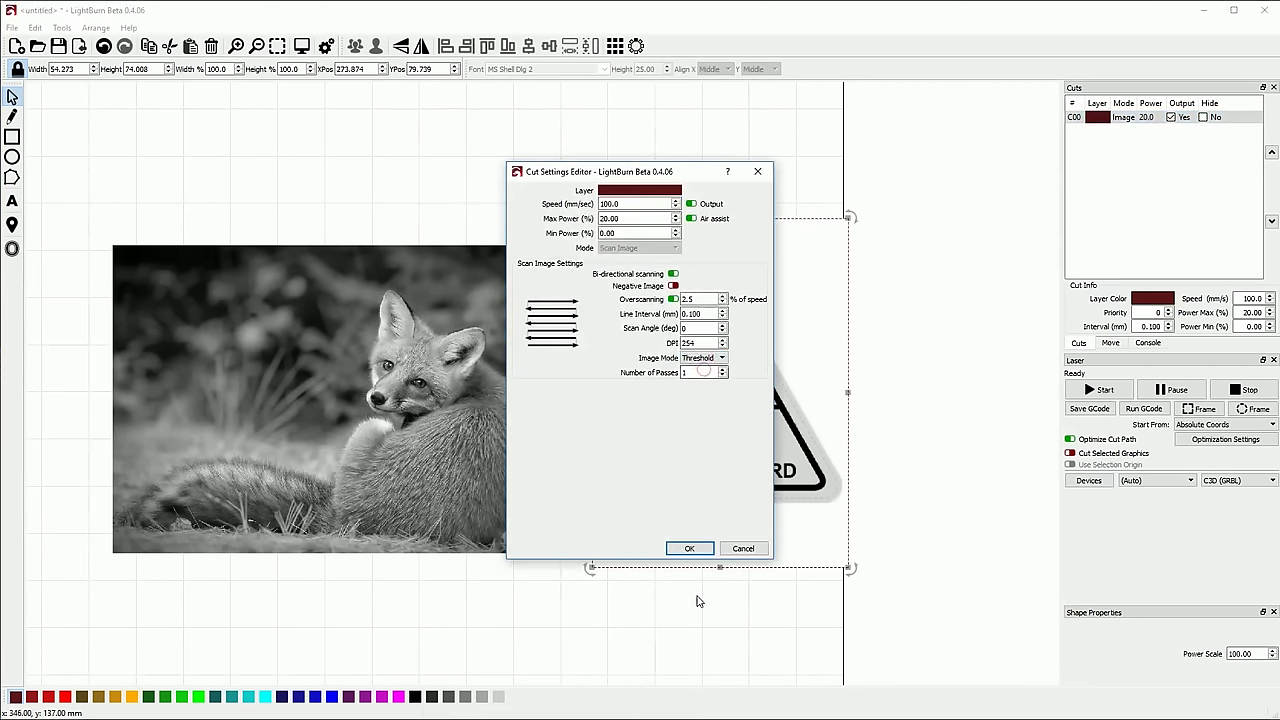
pyautogui.click(693, 548)
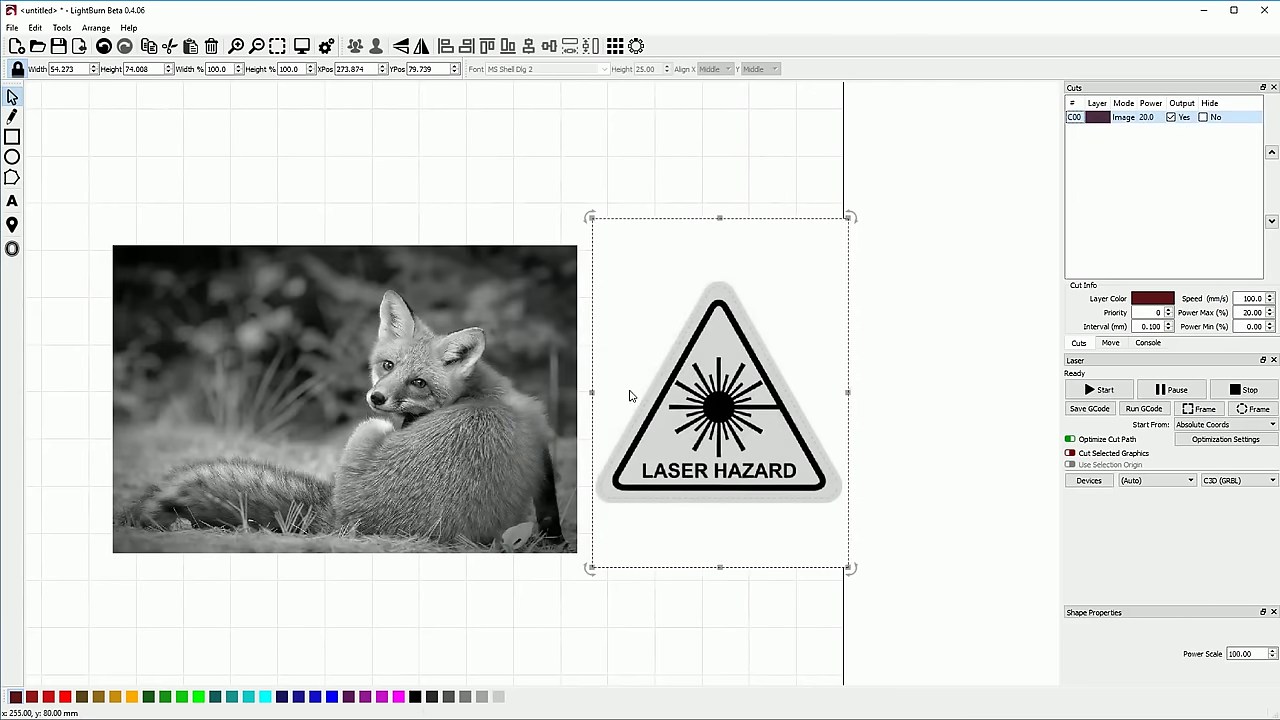
# Step: Preview the Threshold result, examine the laser hazard sign's edges and lettering in a taller preview window, and close the preview
pyautogui.hotkey('alt', 'p')
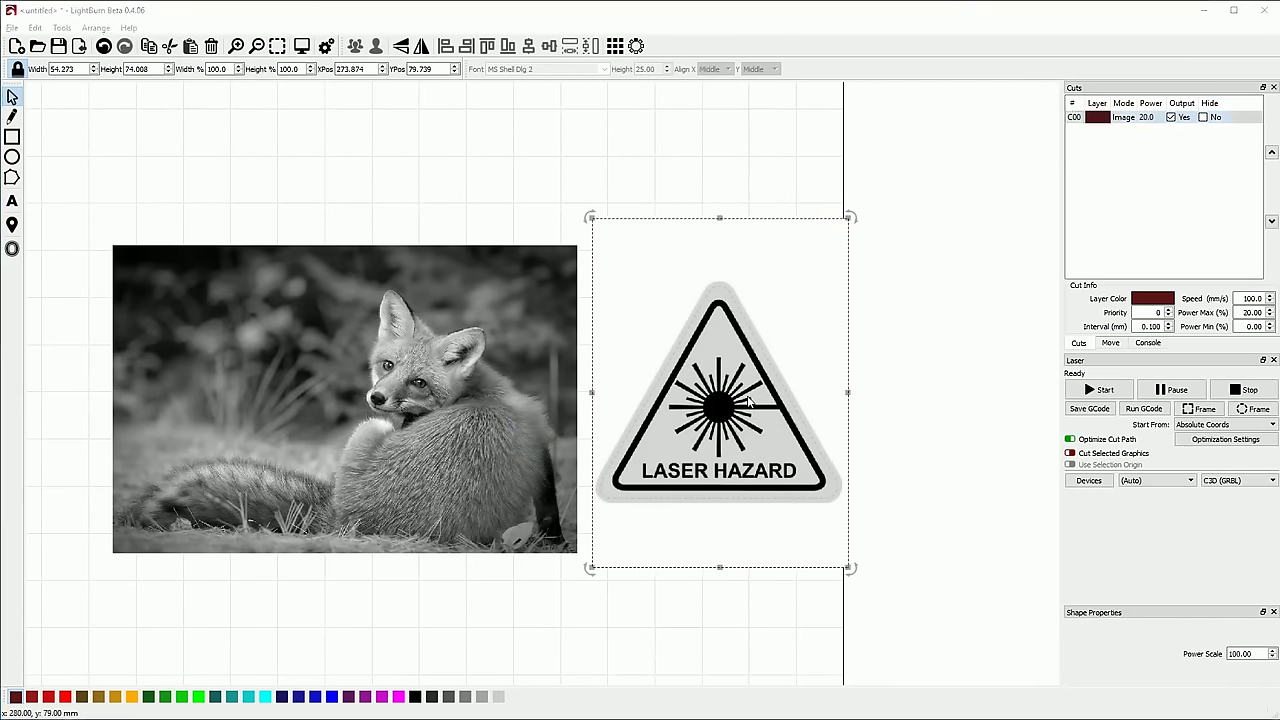
pyautogui.scroll(3, 738, 332)
pyautogui.scroll(-2, 700, 328)
pyautogui.scroll(3, 690, 325)
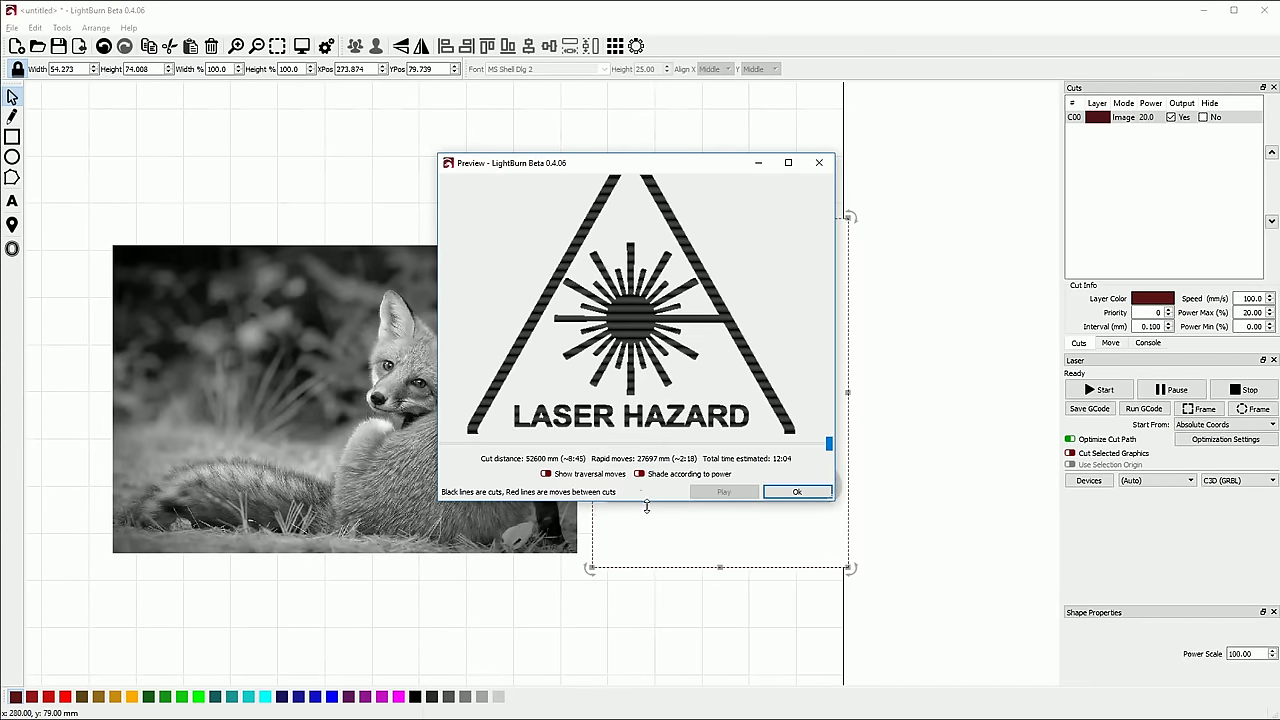
pyautogui.moveTo(646, 507); pyautogui.dragTo(640, 632)
pyautogui.scroll(2, 595, 510)
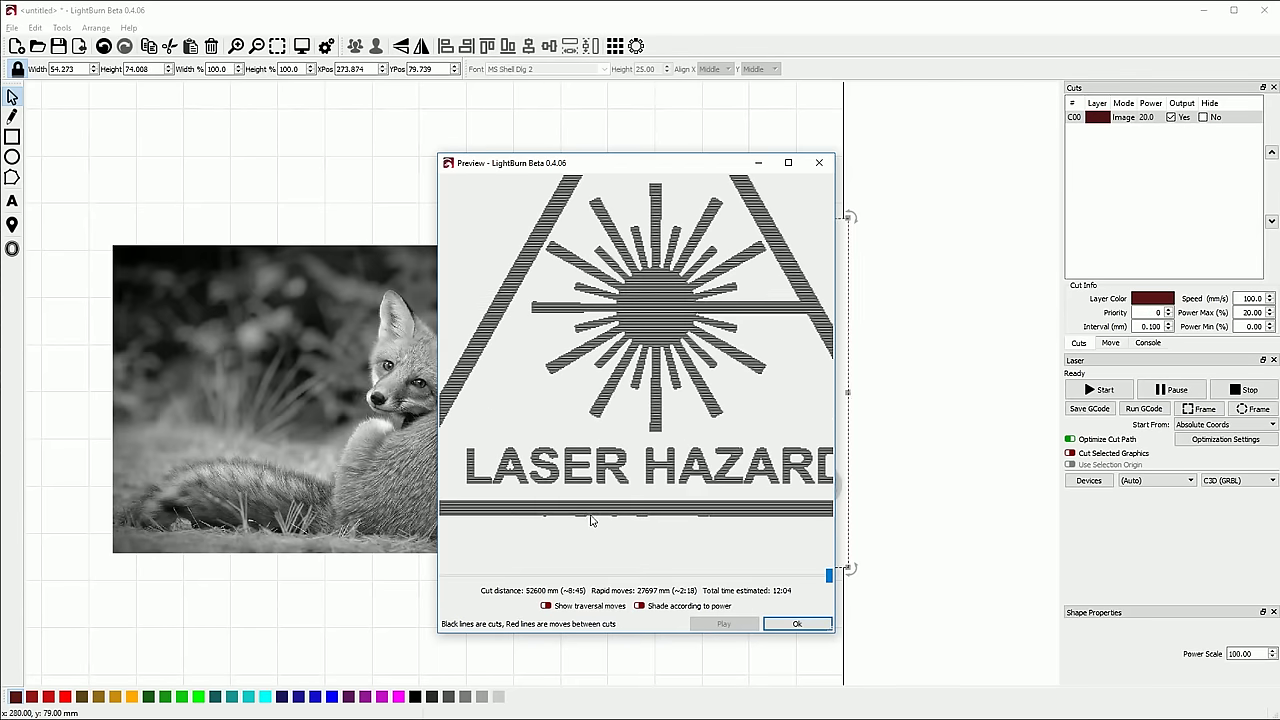
pyautogui.scroll(-2, 625, 460)
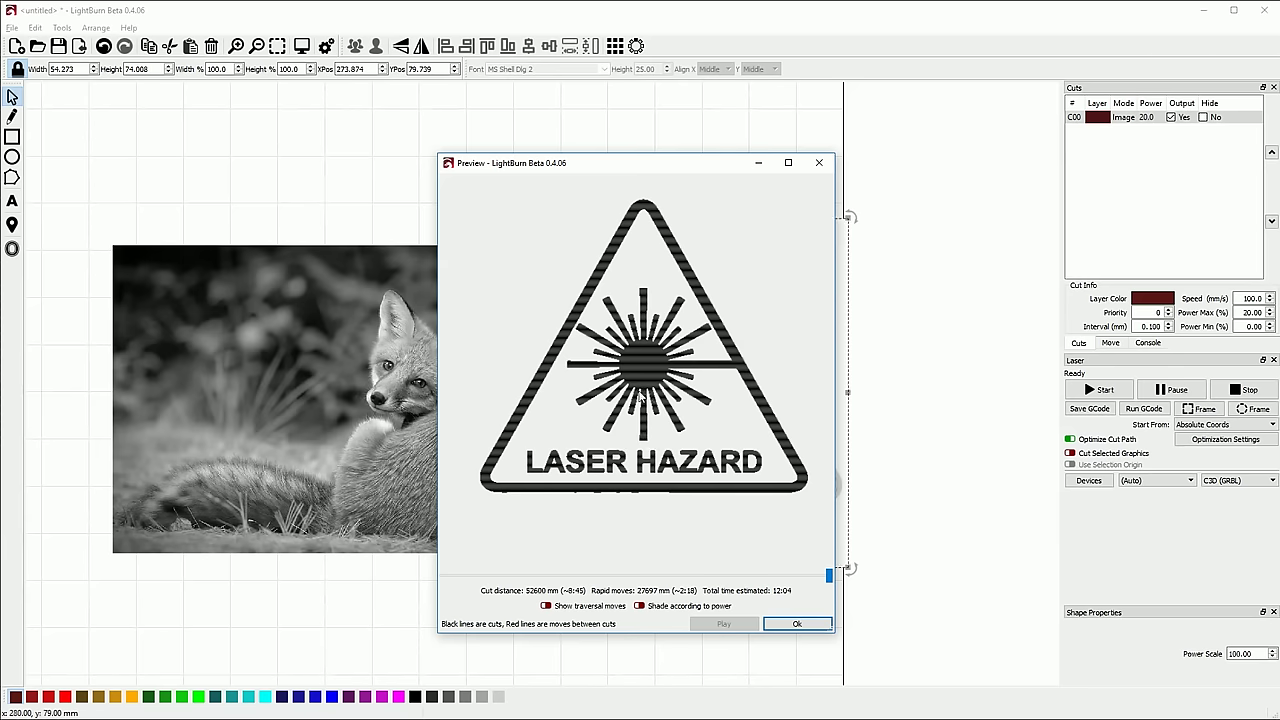
pyautogui.scroll(-1, 640, 398)
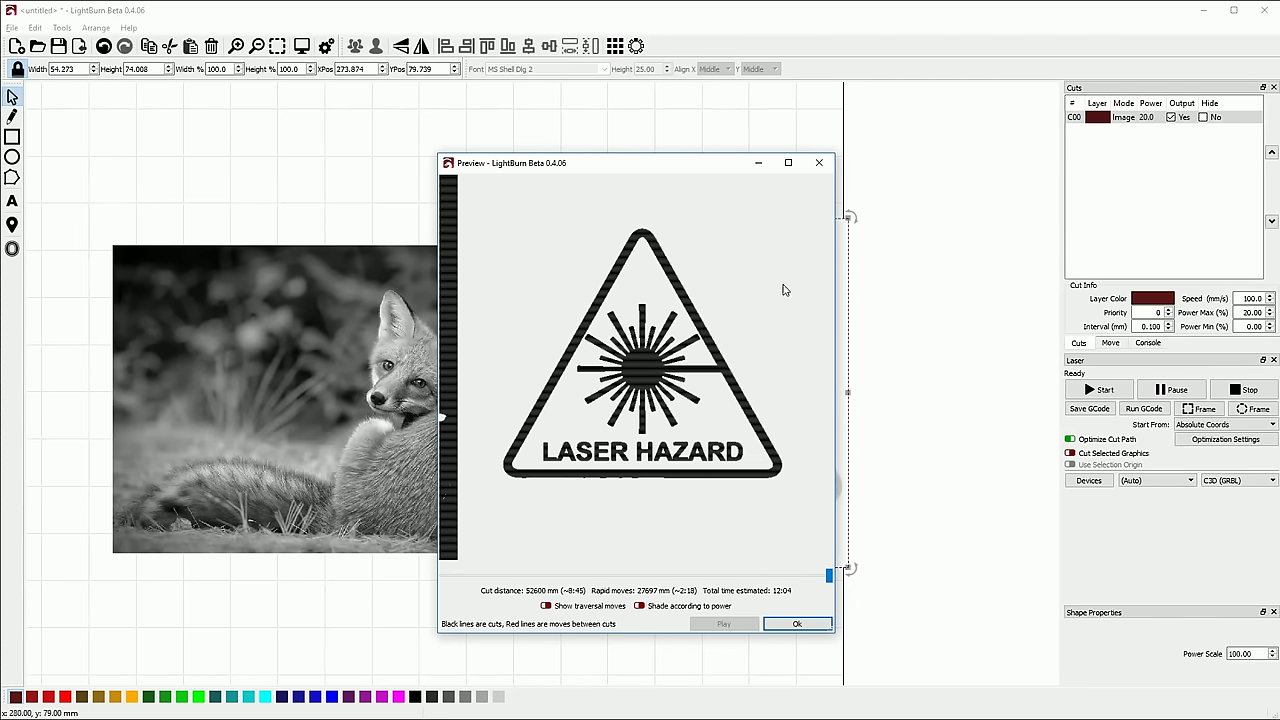
pyautogui.click(818, 164)
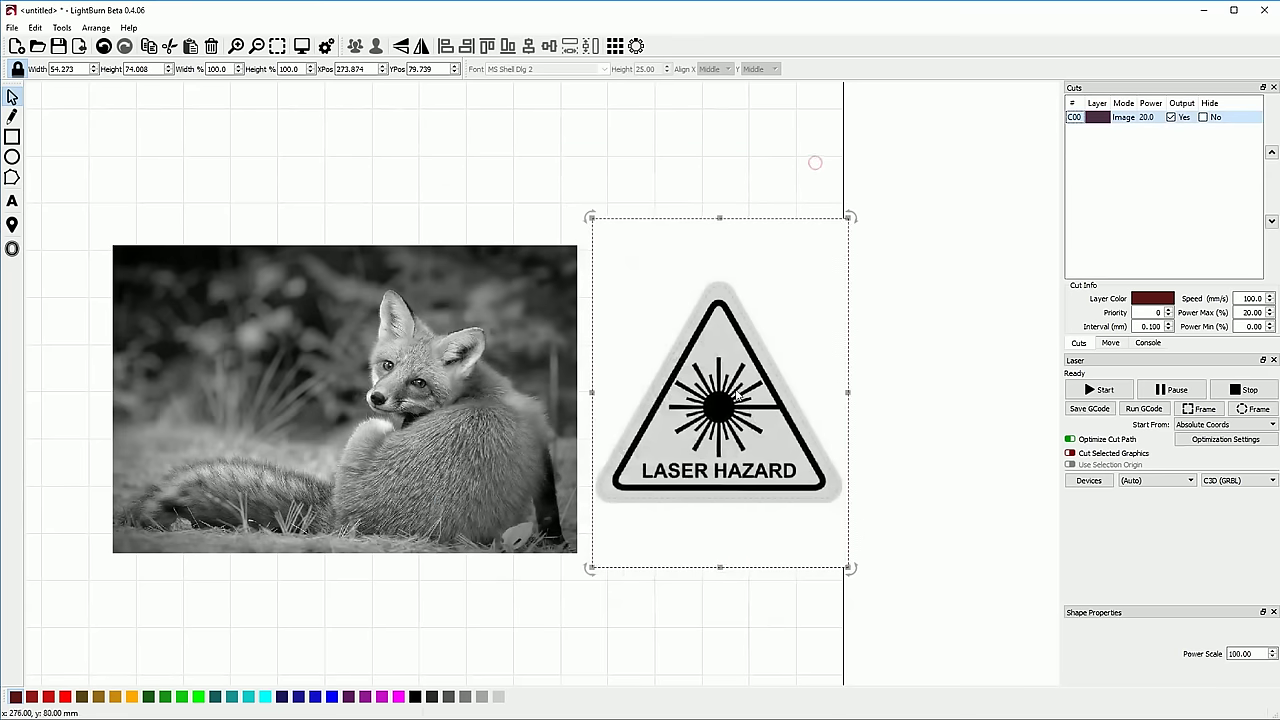
# Step: Review the Image layer's DPI setting and the available image modes, and cancel the cut settings
pyautogui.doubleClick(1087, 118)
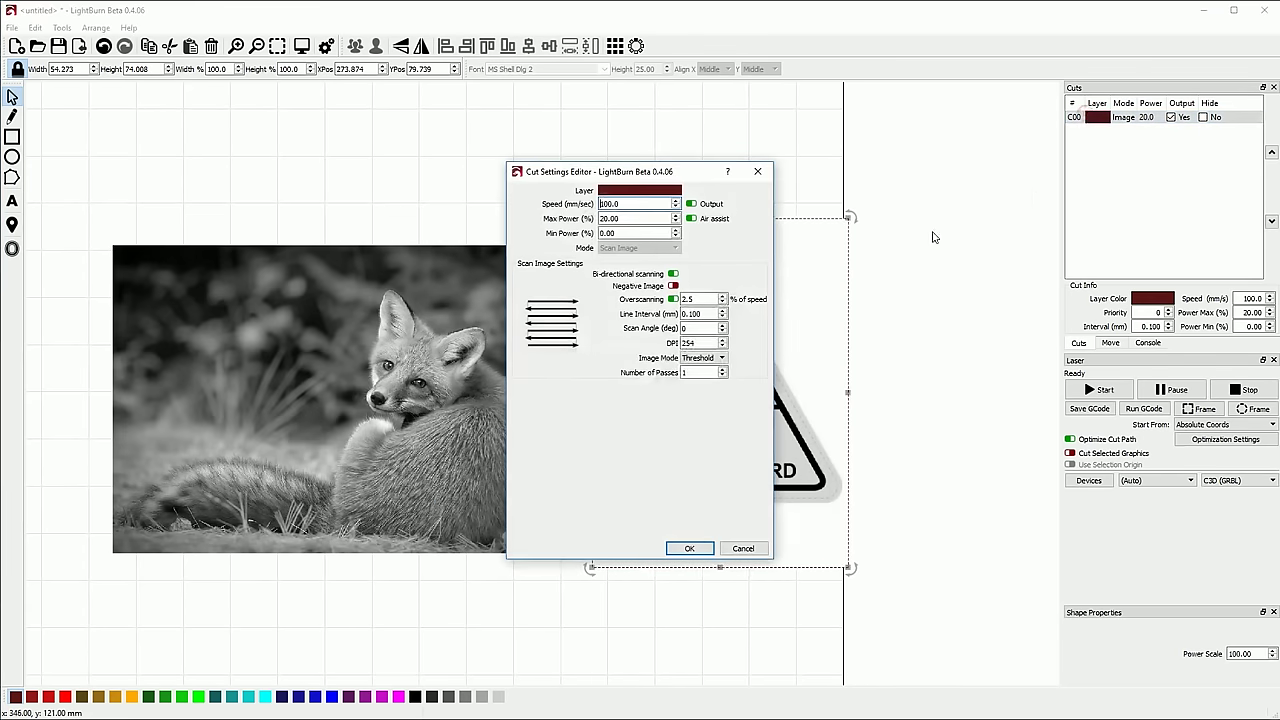
pyautogui.click(706, 343)
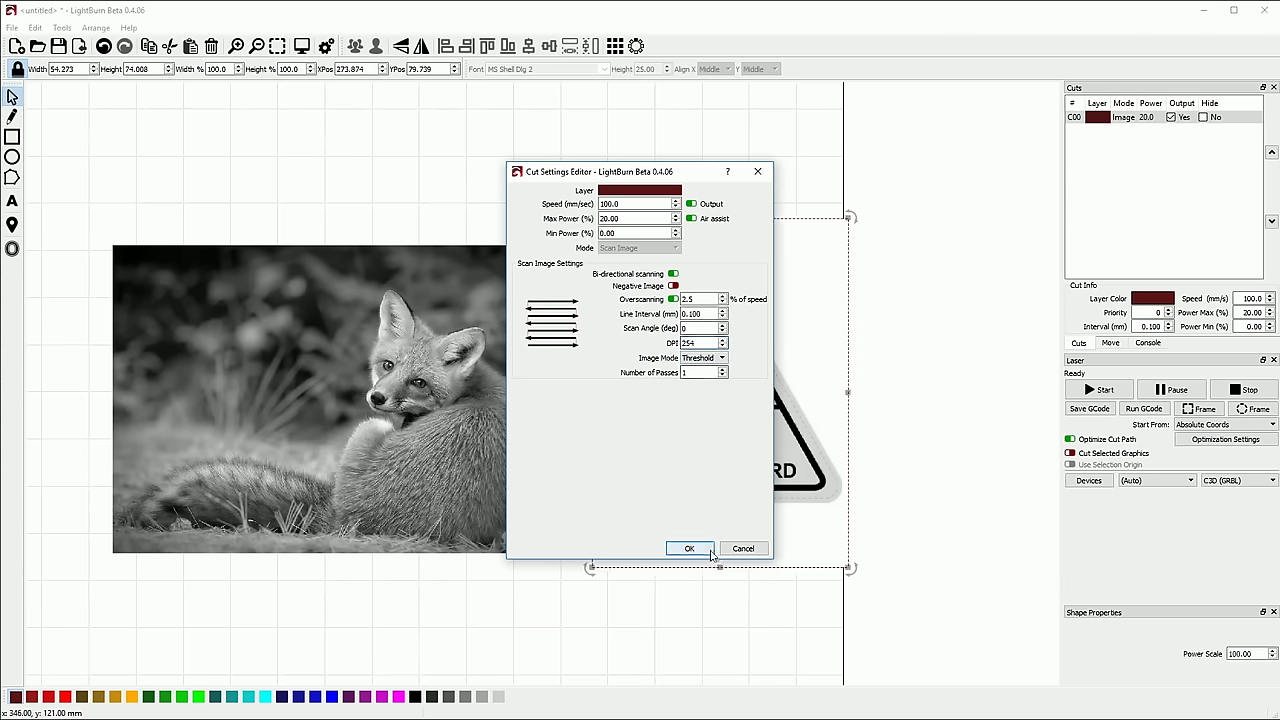
pyautogui.click(705, 357)
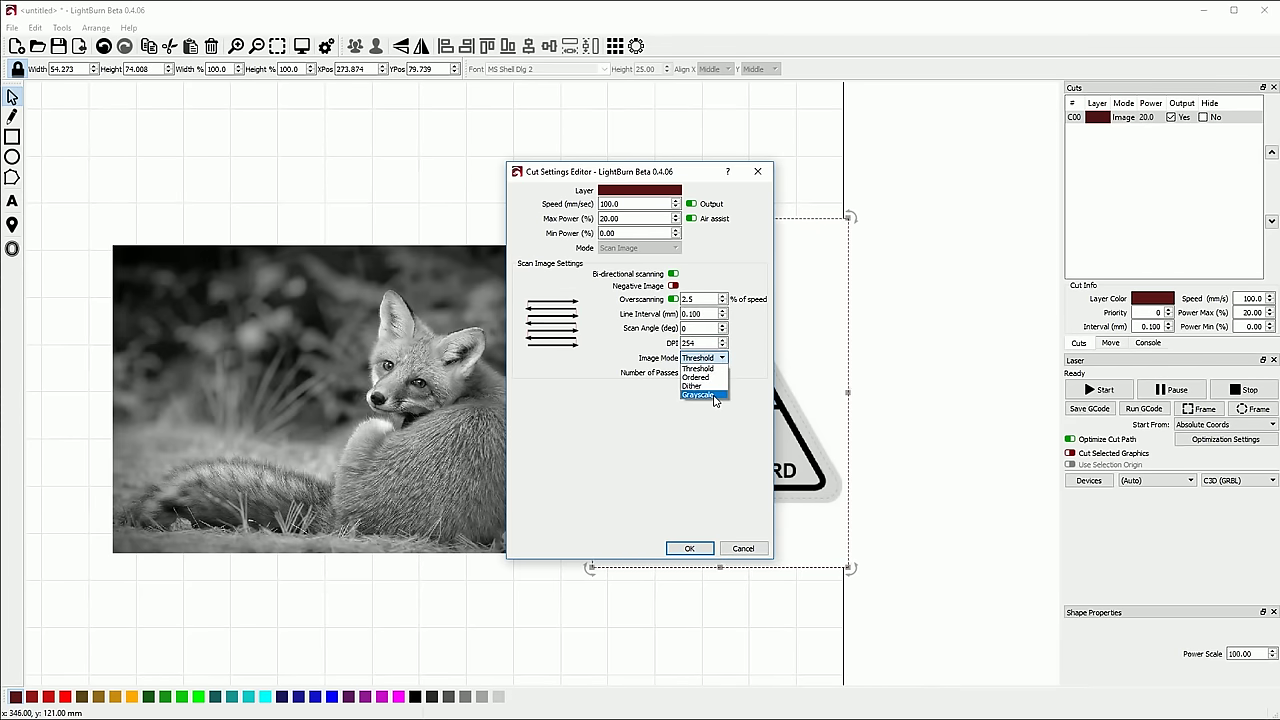
pyautogui.click(736, 546)
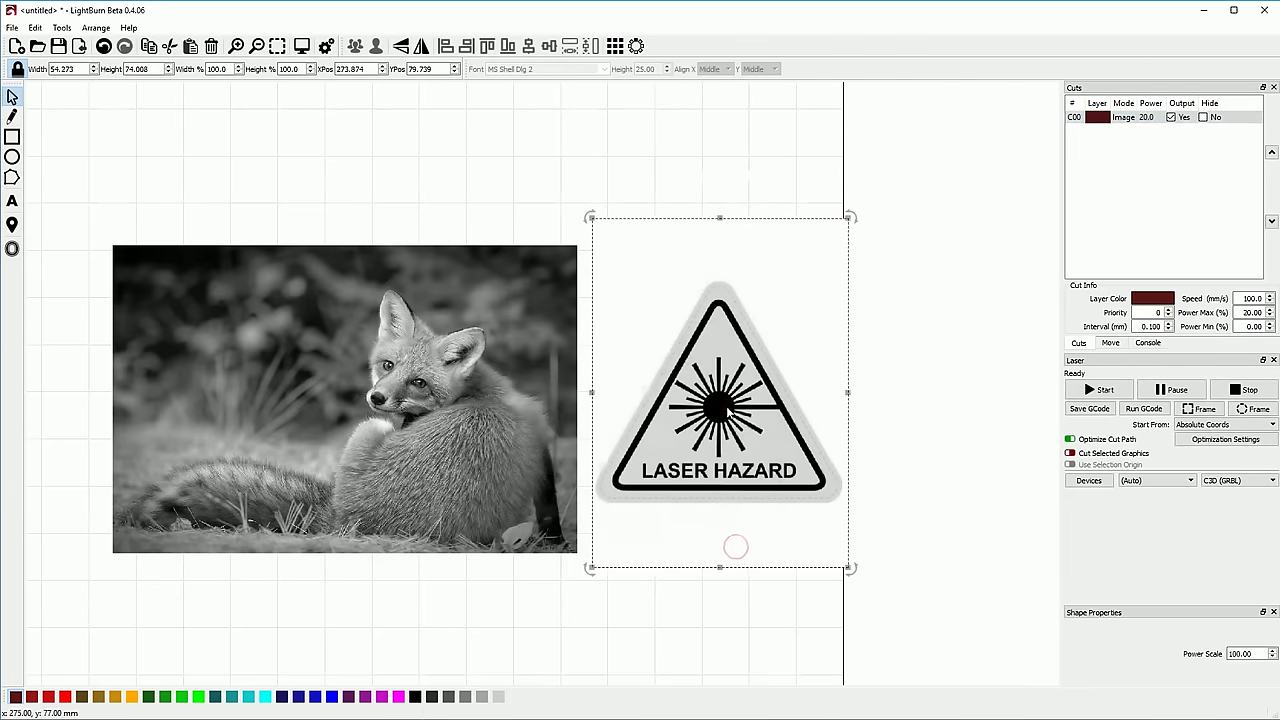
# Step: Delete the laser hazard sign image from the workspace
pyautogui.press('Delete')
pyautogui.scroll(-3, 700, 394)
pyautogui.scroll(2, 604, 394)
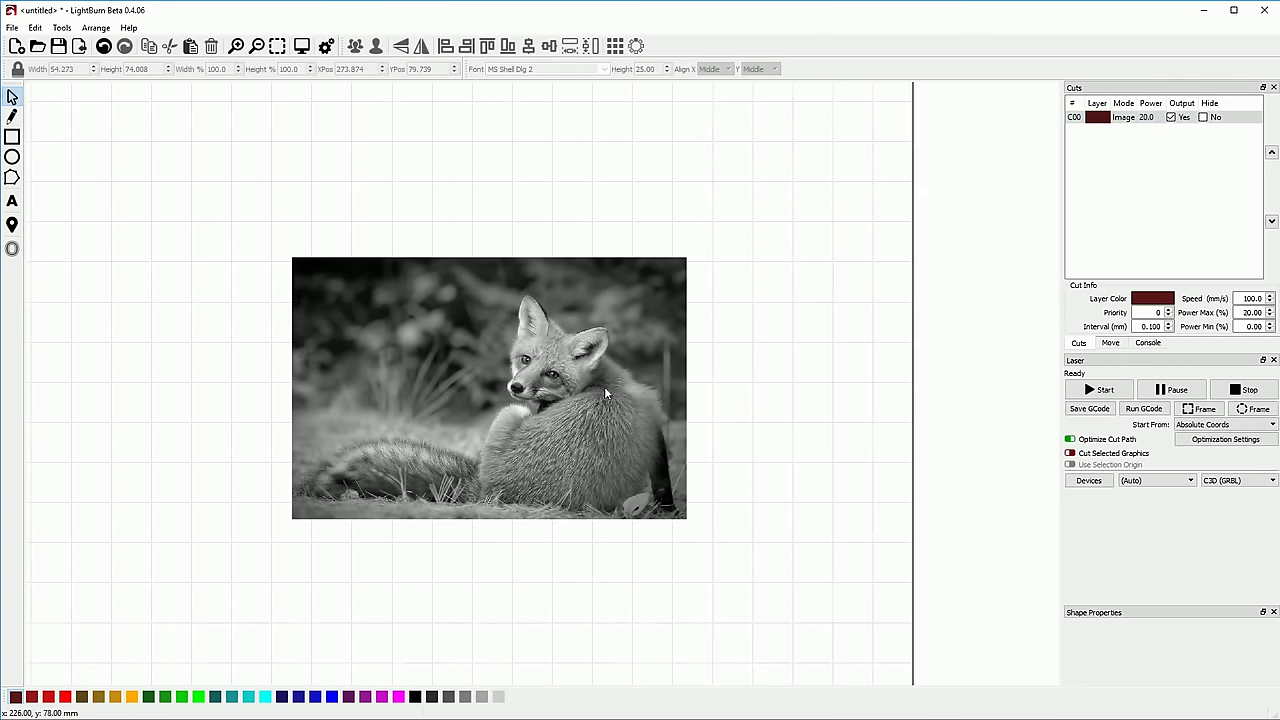
# Step: Select the fox photo, preview it in Threshold mode, examine the face up close, and close the preview
pyautogui.scroll(2, 604, 386)
pyautogui.click(563, 381)
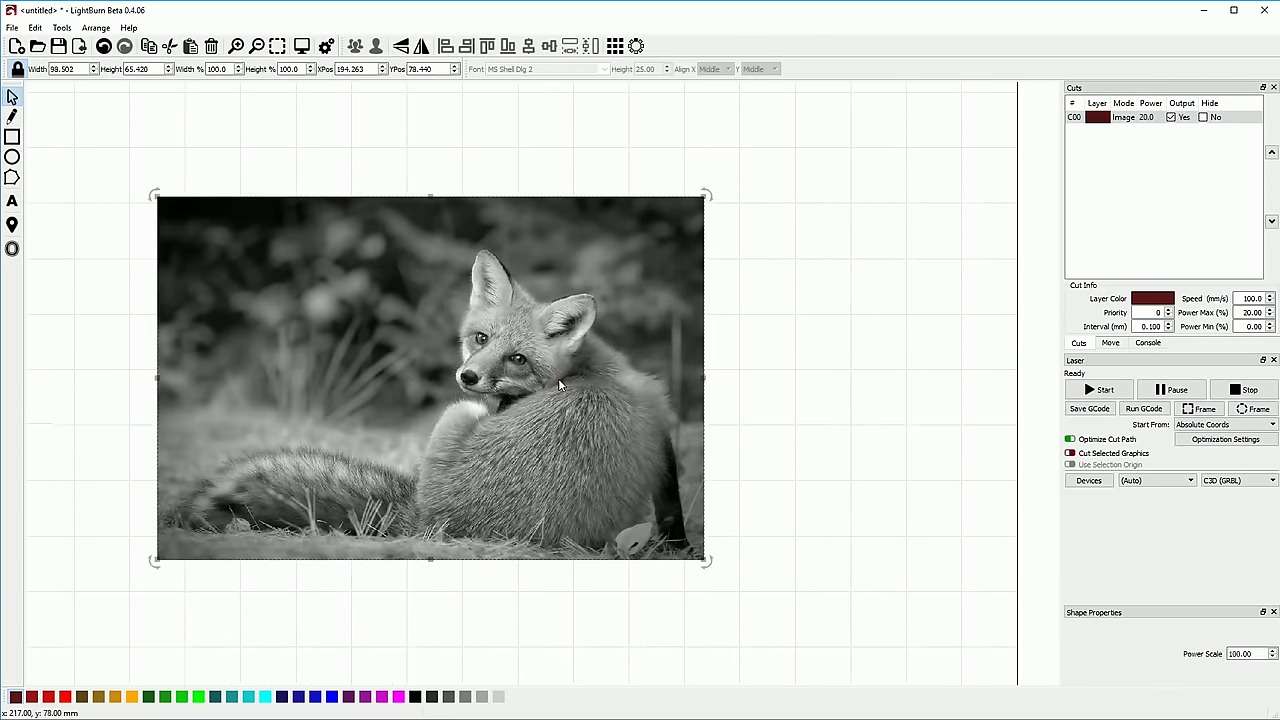
pyautogui.hotkey('alt', 'p')
pyautogui.scroll(5, 641, 278)
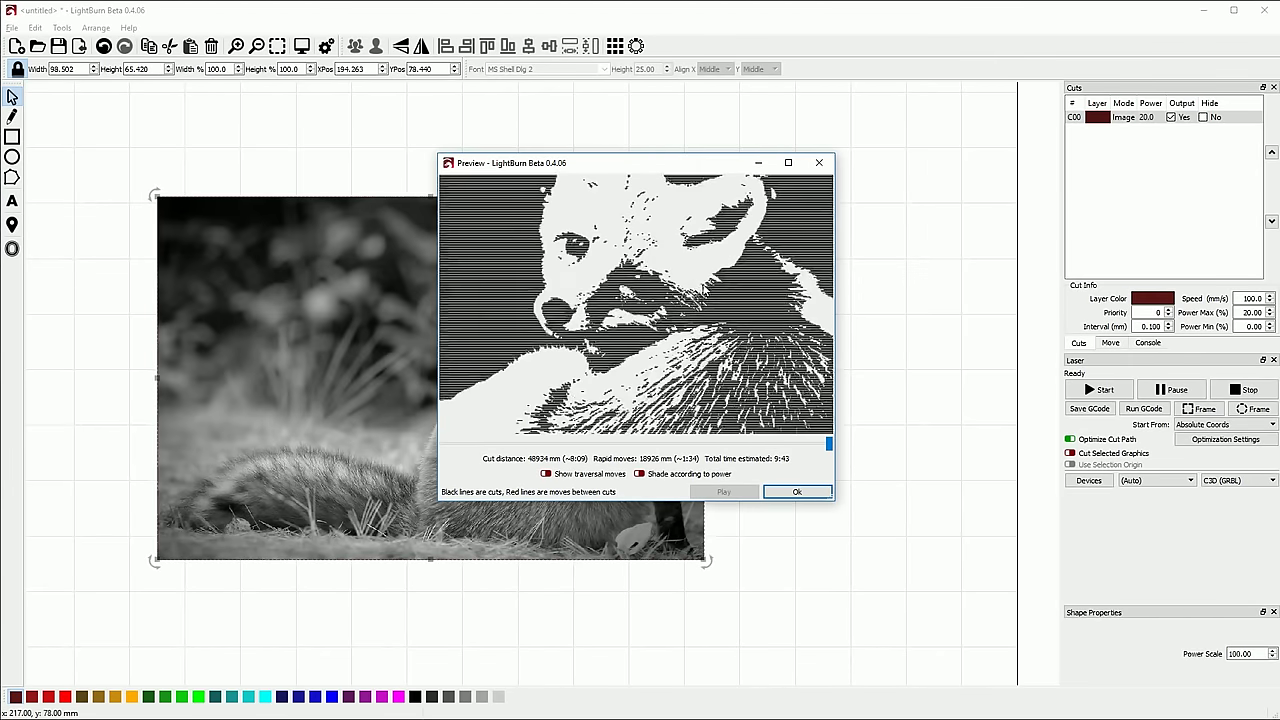
pyautogui.click(797, 491)
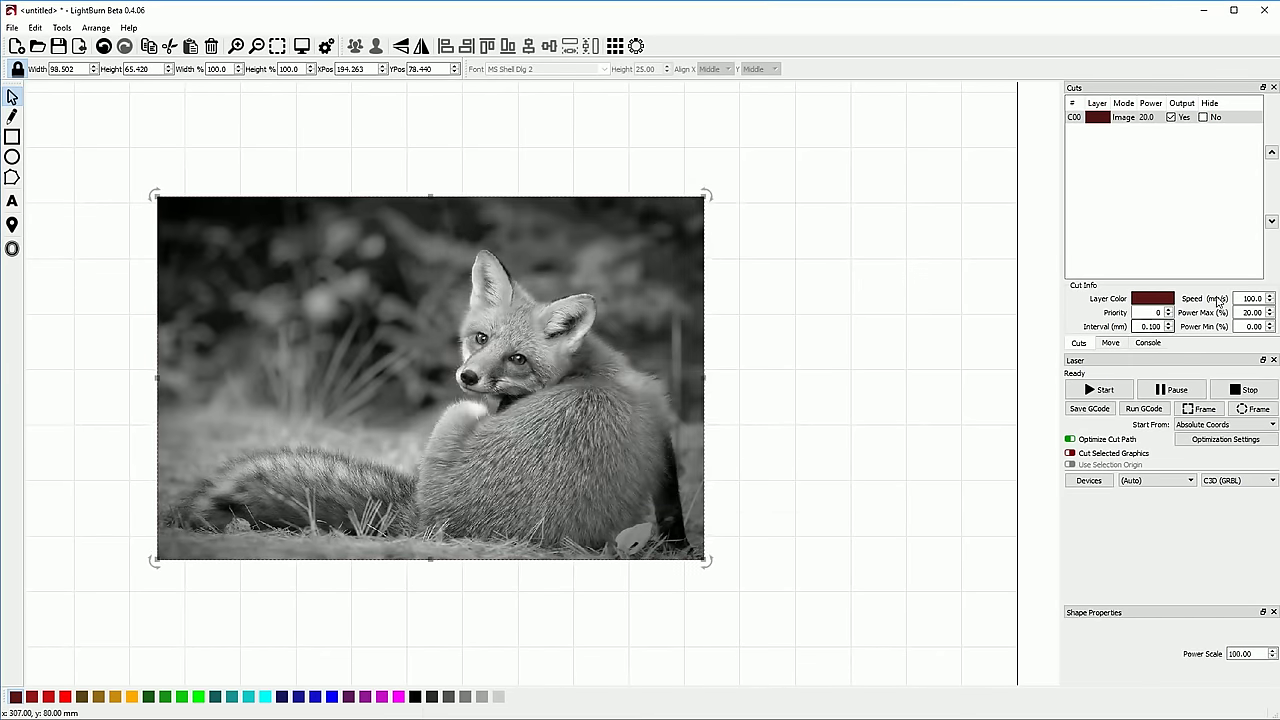
# Step: Set the Image layer's image mode to Ordered, preview the fox photo, and close the preview
pyautogui.doubleClick(1074, 117)
pyautogui.click(700, 357)
pyautogui.click(702, 374)
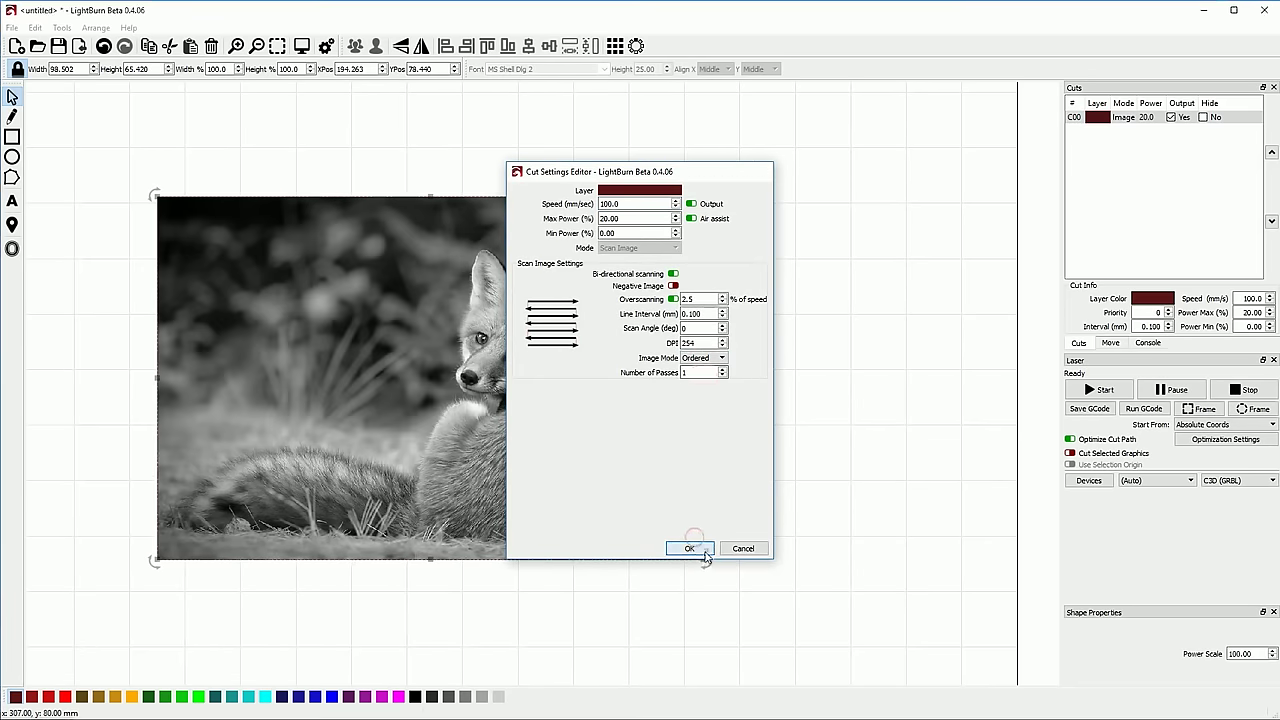
pyautogui.click(693, 547)
pyautogui.hotkey('alt', 'p')
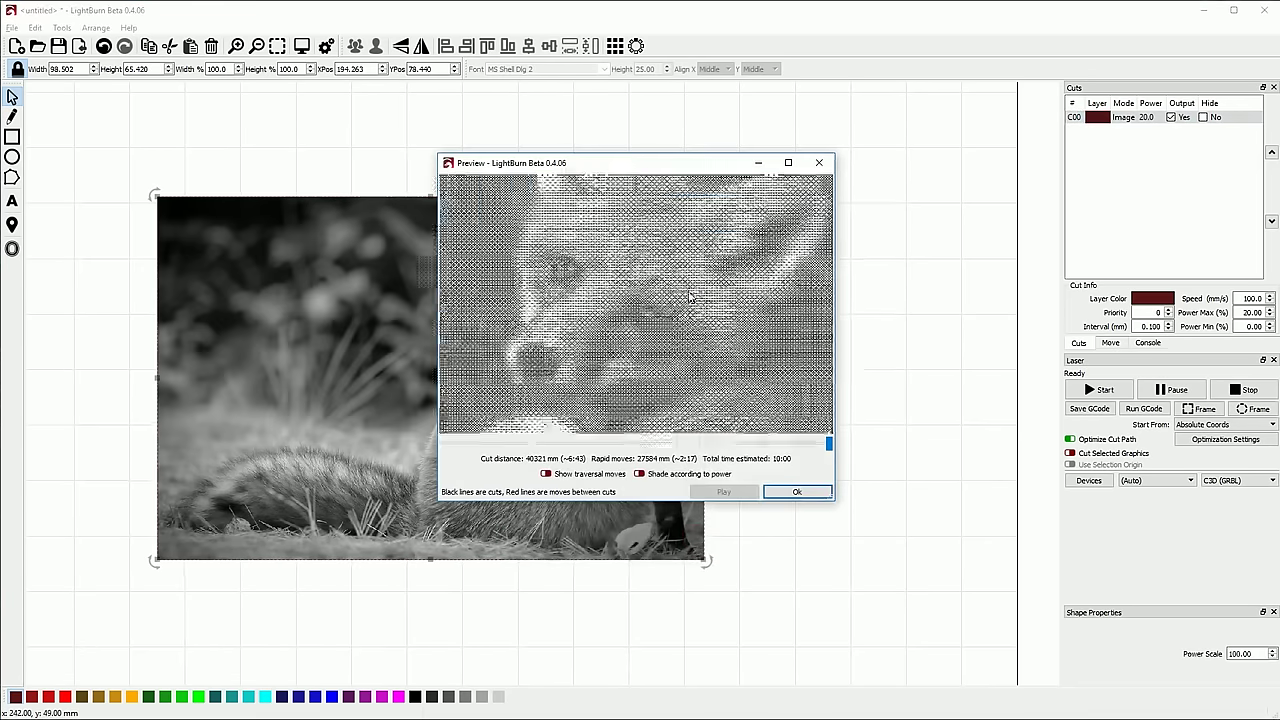
pyautogui.press('Escape')
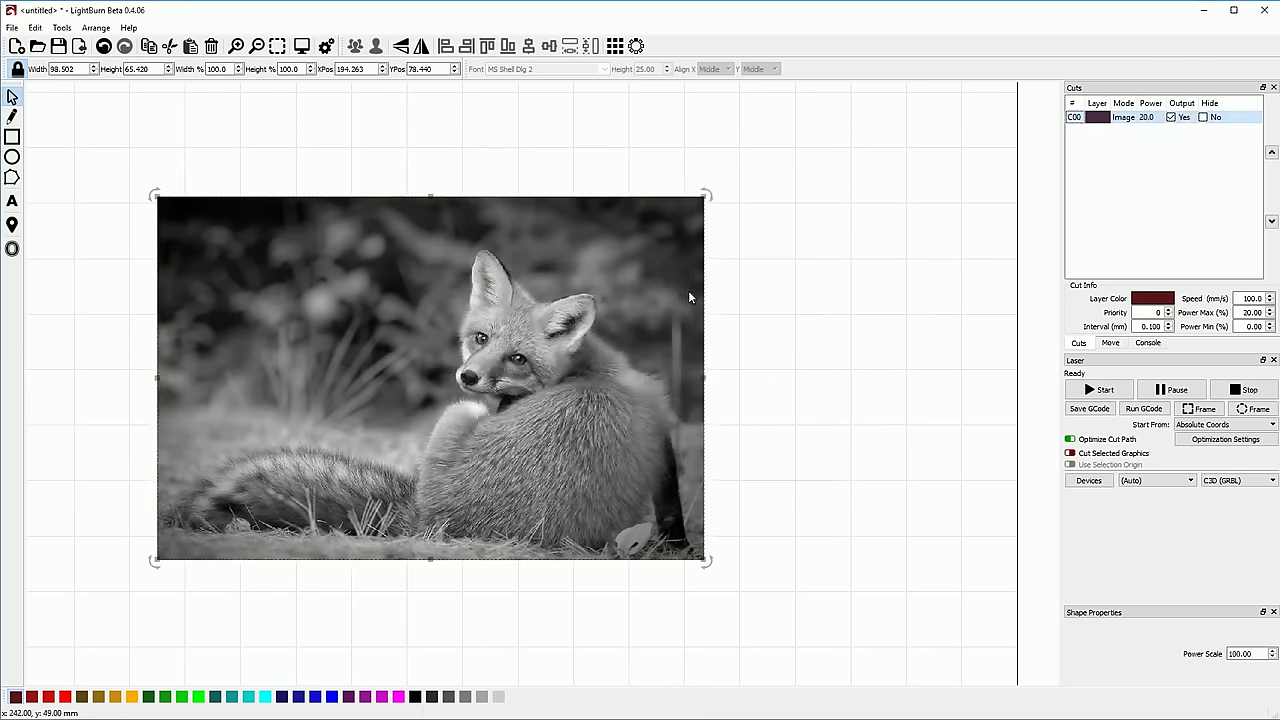
# Step: Set the Image layer's image mode to Dither, inspect the fox photo in an enlarged preview window, and close it
pyautogui.doubleClick(1075, 117)
pyautogui.click(703, 357)
pyautogui.click(701, 386)
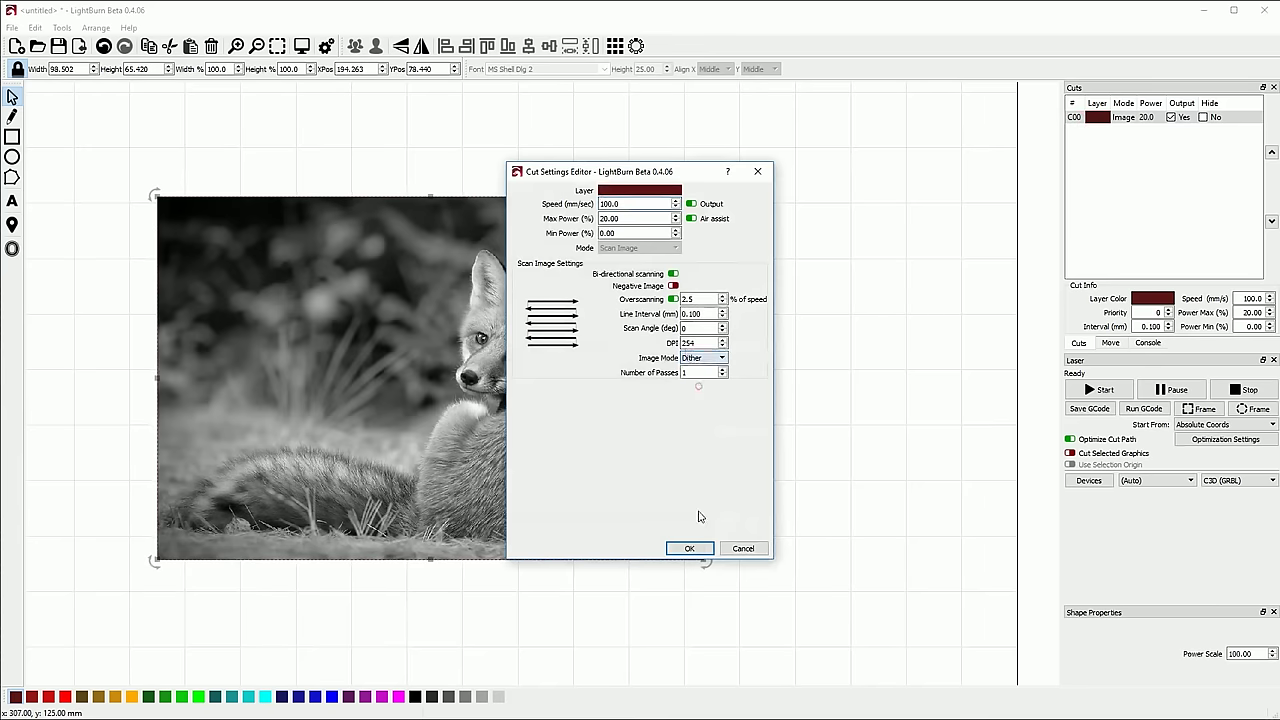
pyautogui.click(689, 548)
pyautogui.scroll(5, 747, 322)
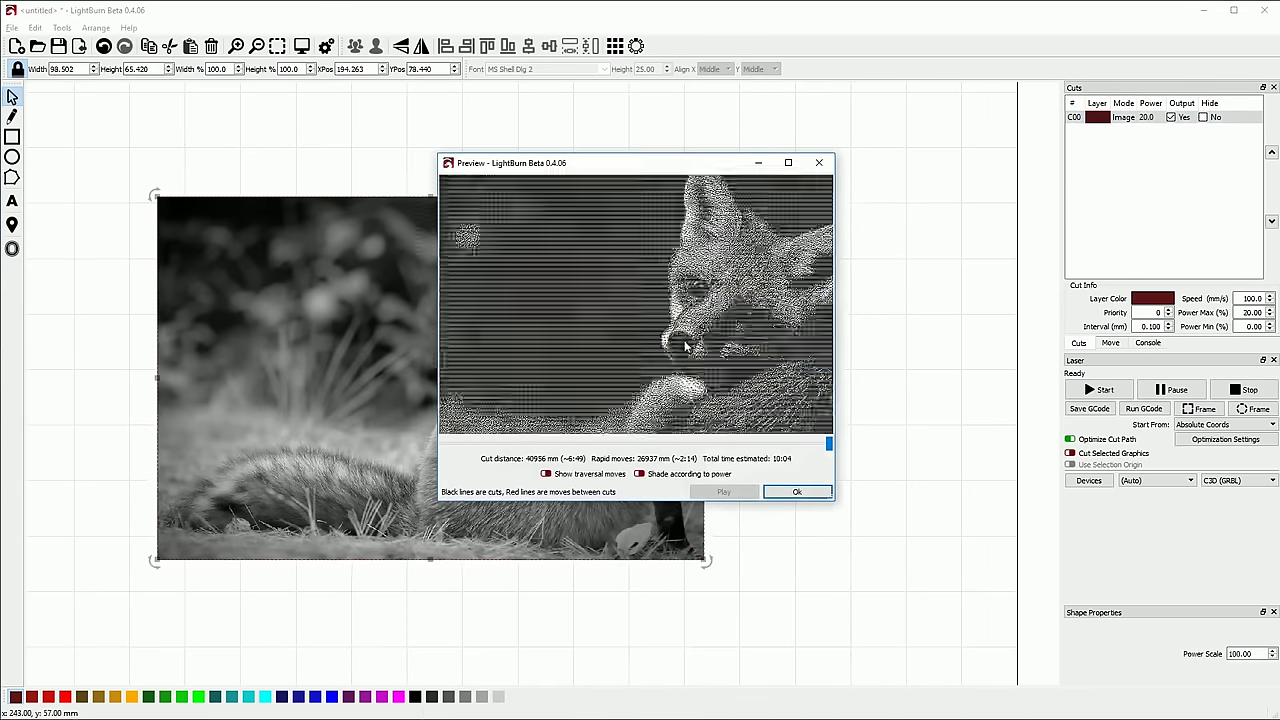
pyautogui.moveTo(439, 504); pyautogui.dragTo(192, 627)
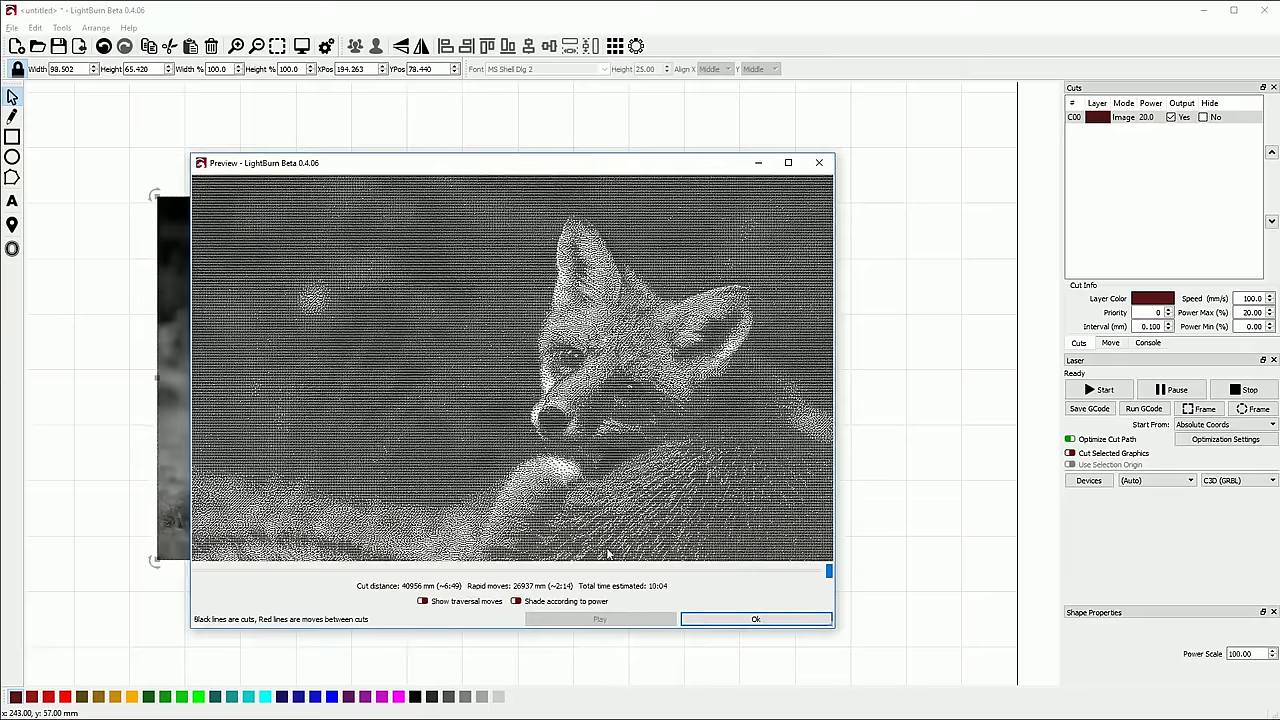
pyautogui.click(733, 622)
# Step: Set the Image layer's image mode to Grayscale
pyautogui.doubleClick(1074, 117)
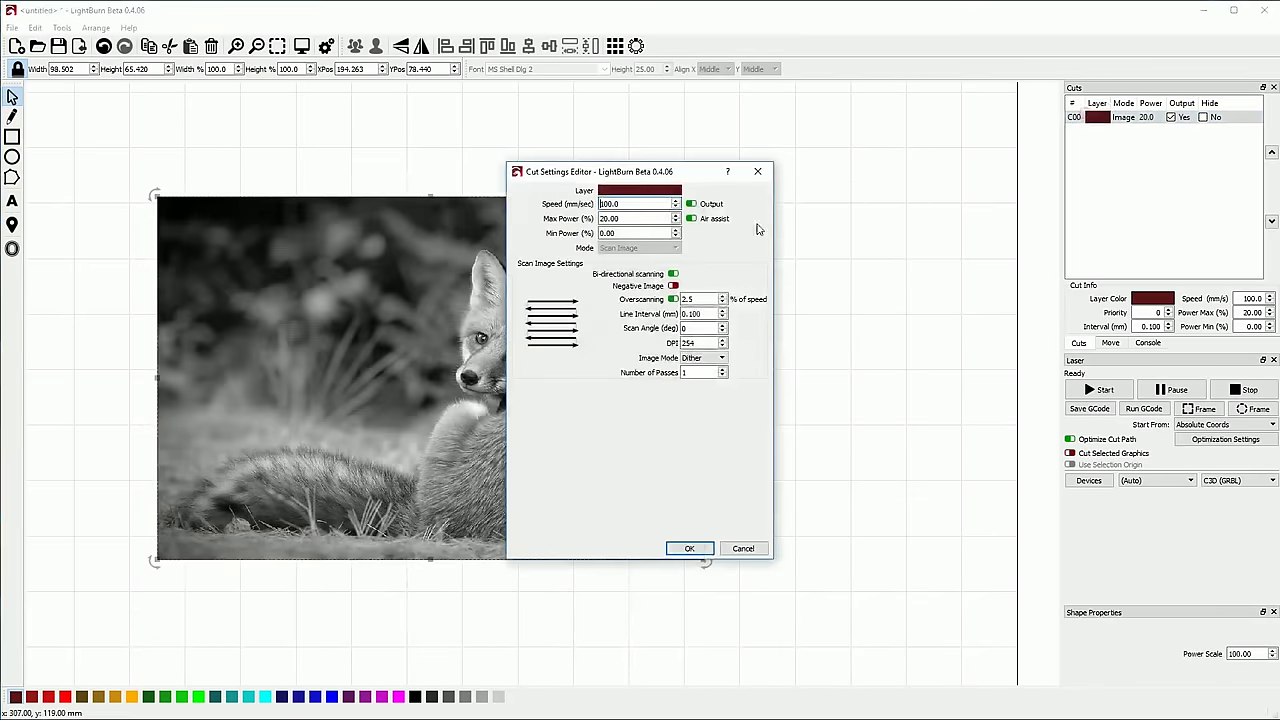
pyautogui.click(704, 357)
pyautogui.click(705, 395)
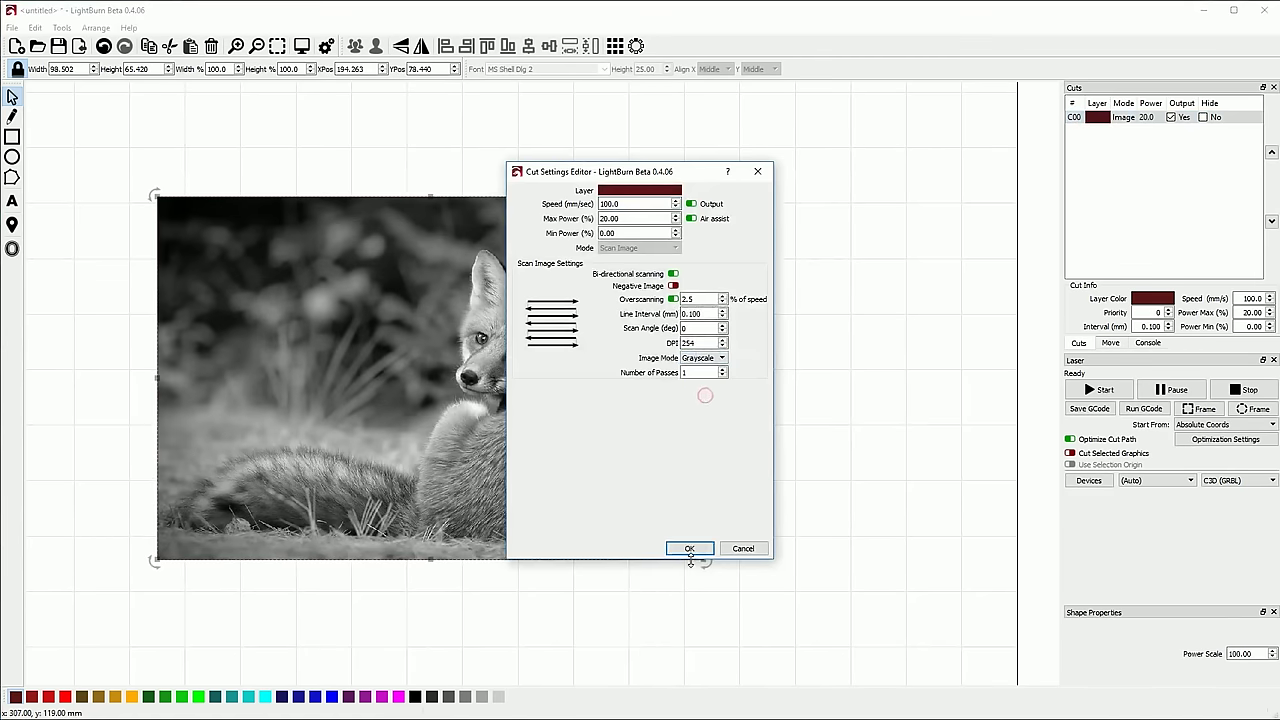
pyautogui.click(689, 548)
# Step: Preview the fox photo with shading according to power, examine the face and whole image in an enlarged window, and close the preview
pyautogui.hotkey('alt', 'p')
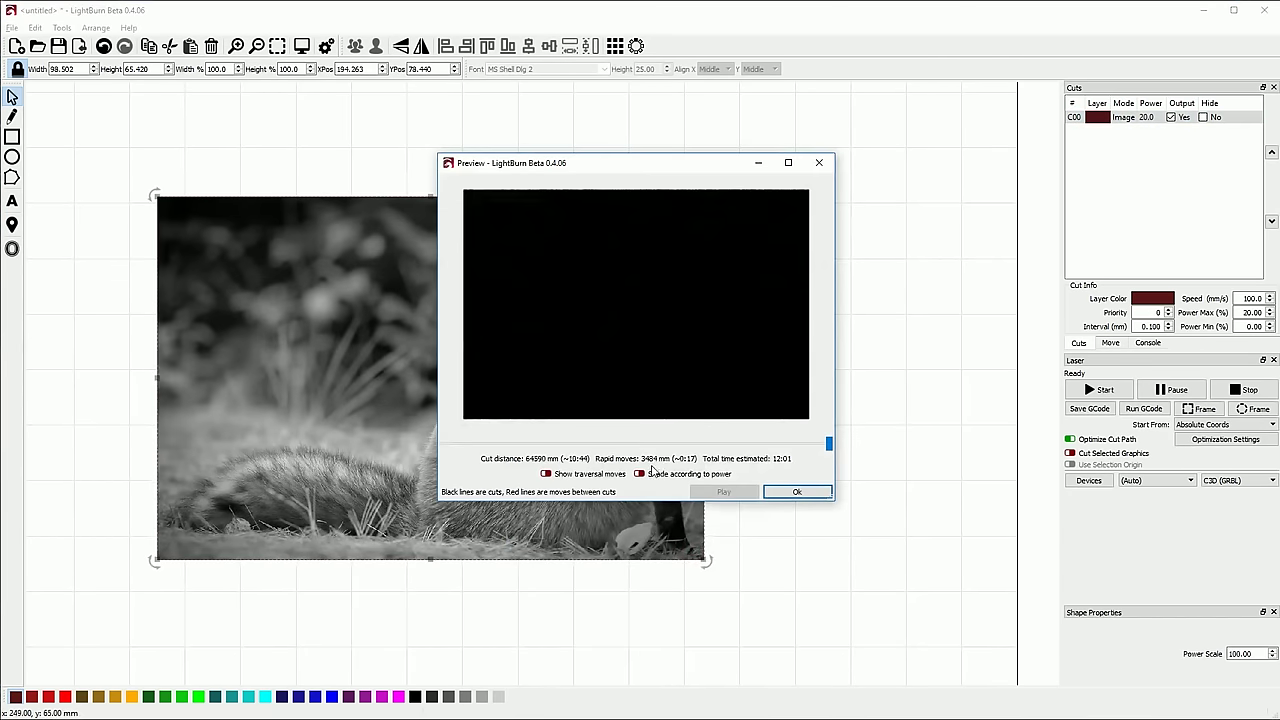
pyautogui.scroll(2, 700, 298)
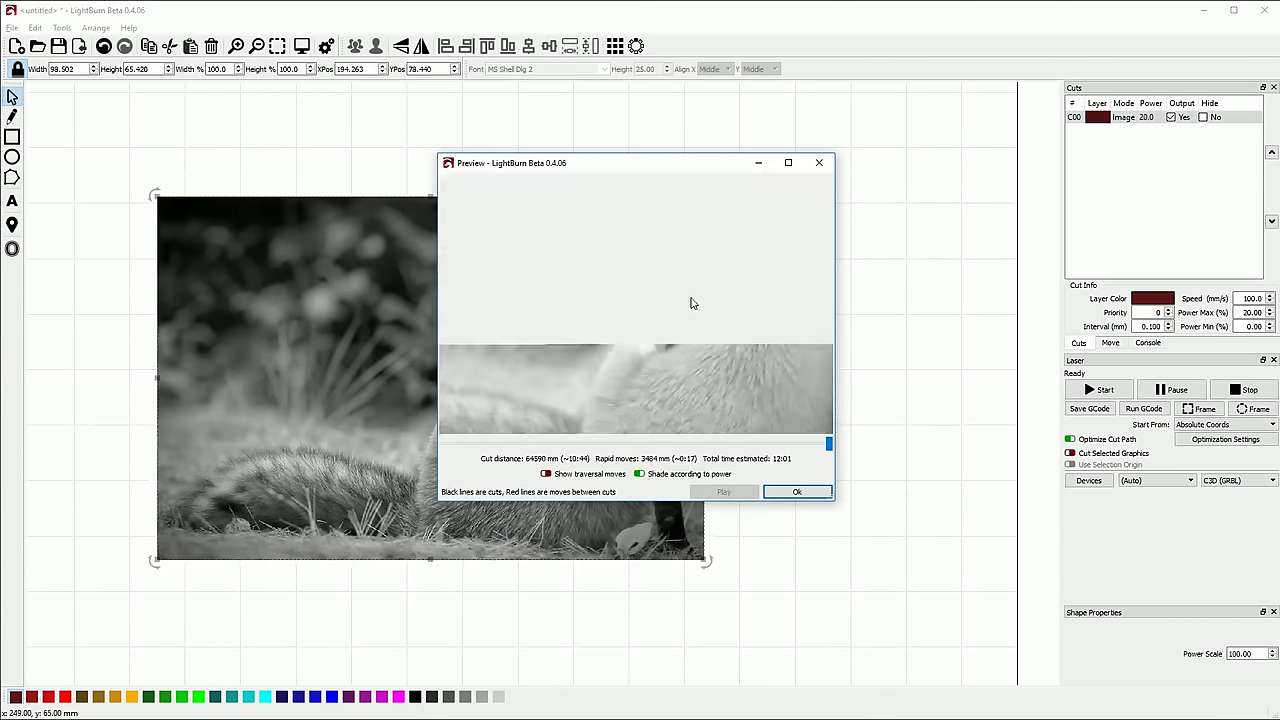
pyautogui.scroll(2, 675, 311)
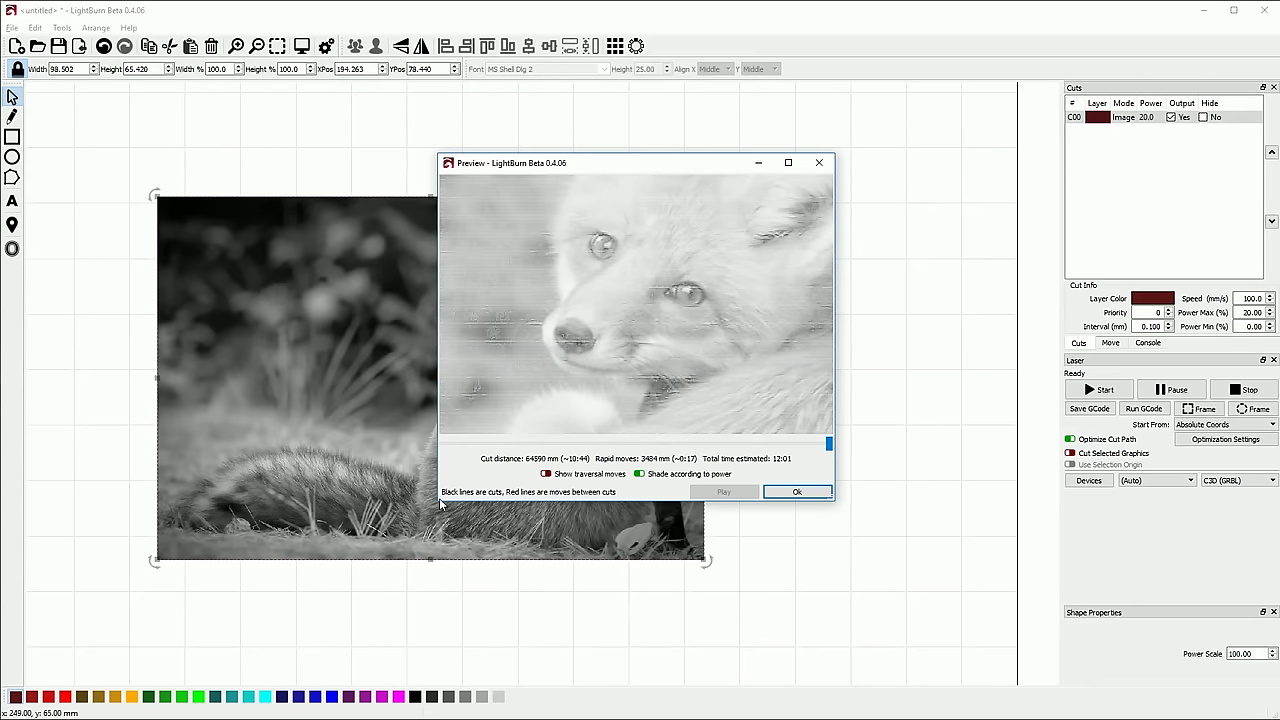
pyautogui.moveTo(436, 505); pyautogui.dragTo(97, 658)
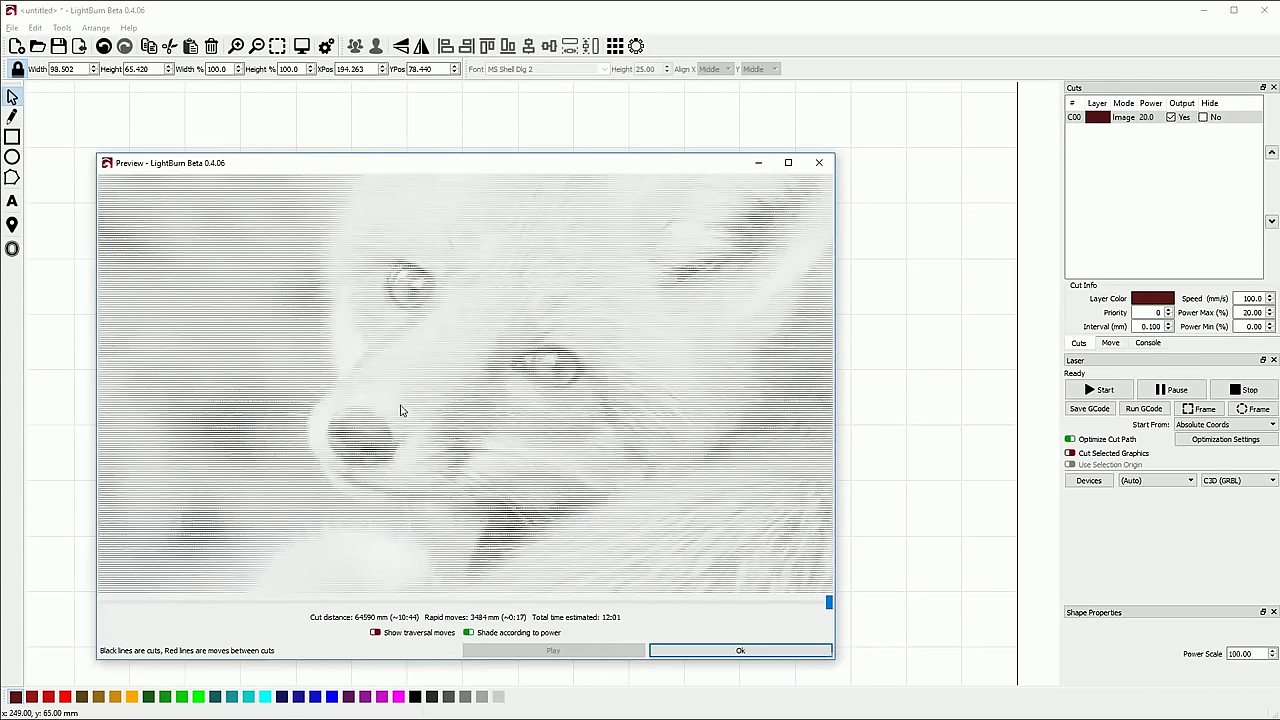
pyautogui.scroll(3, 480, 373)
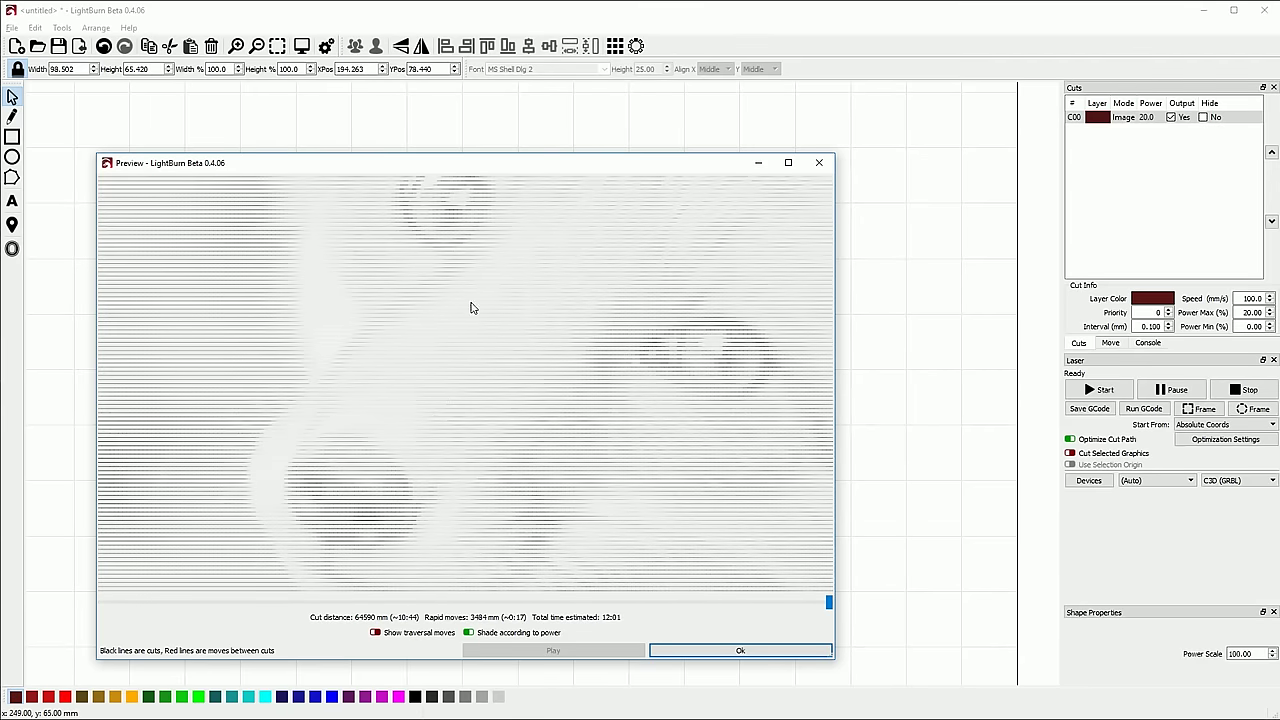
pyautogui.scroll(-3, 445, 383)
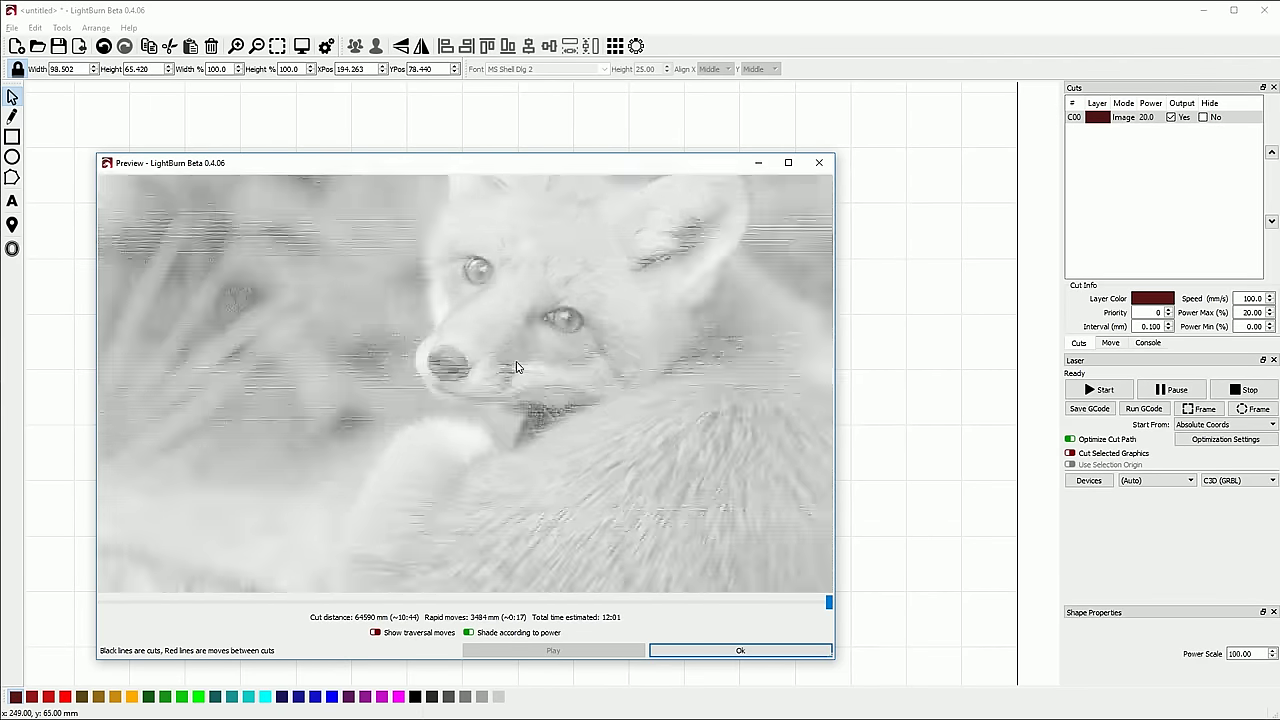
pyautogui.scroll(-3, 517, 367)
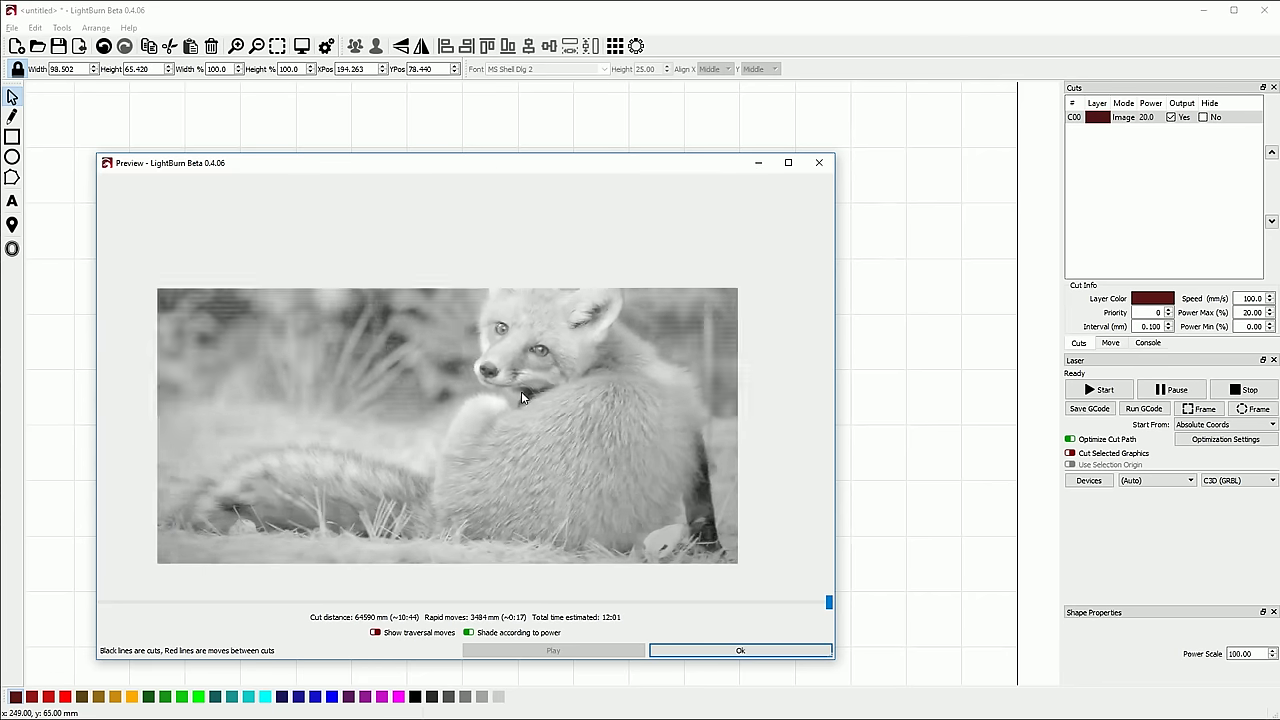
pyautogui.scroll(-1, 491, 372)
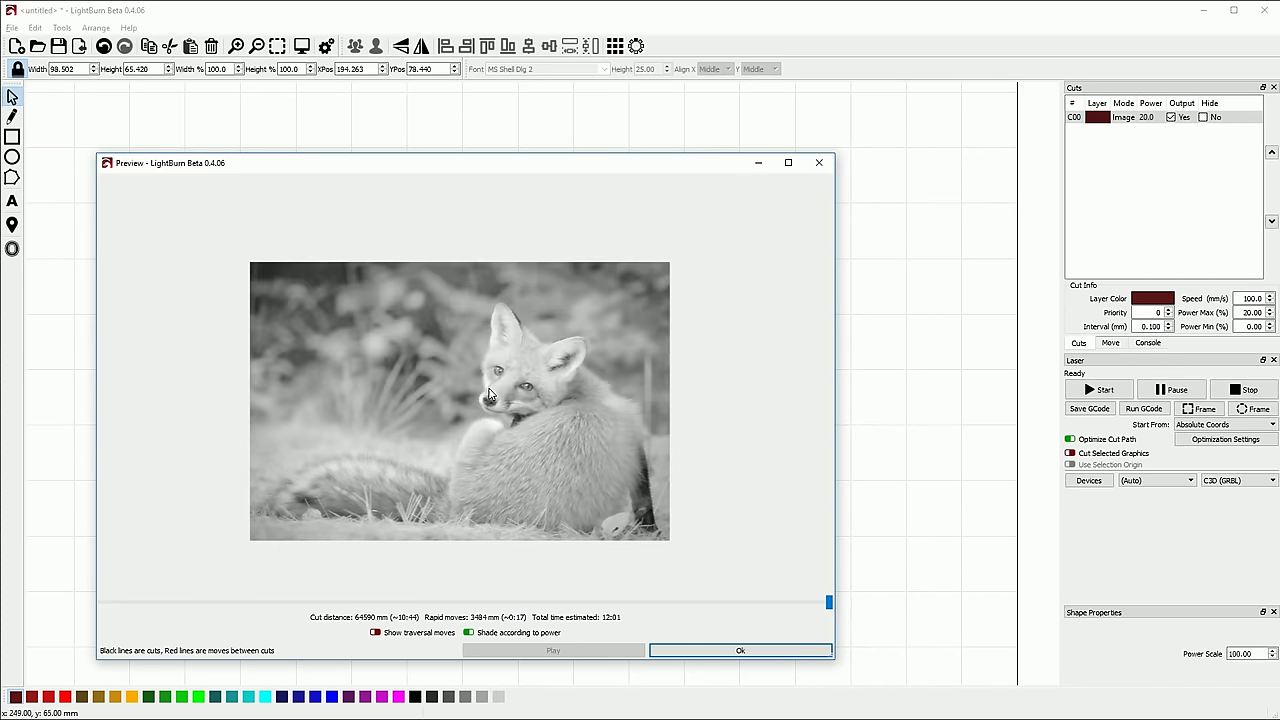
pyautogui.scroll(1, 491, 397)
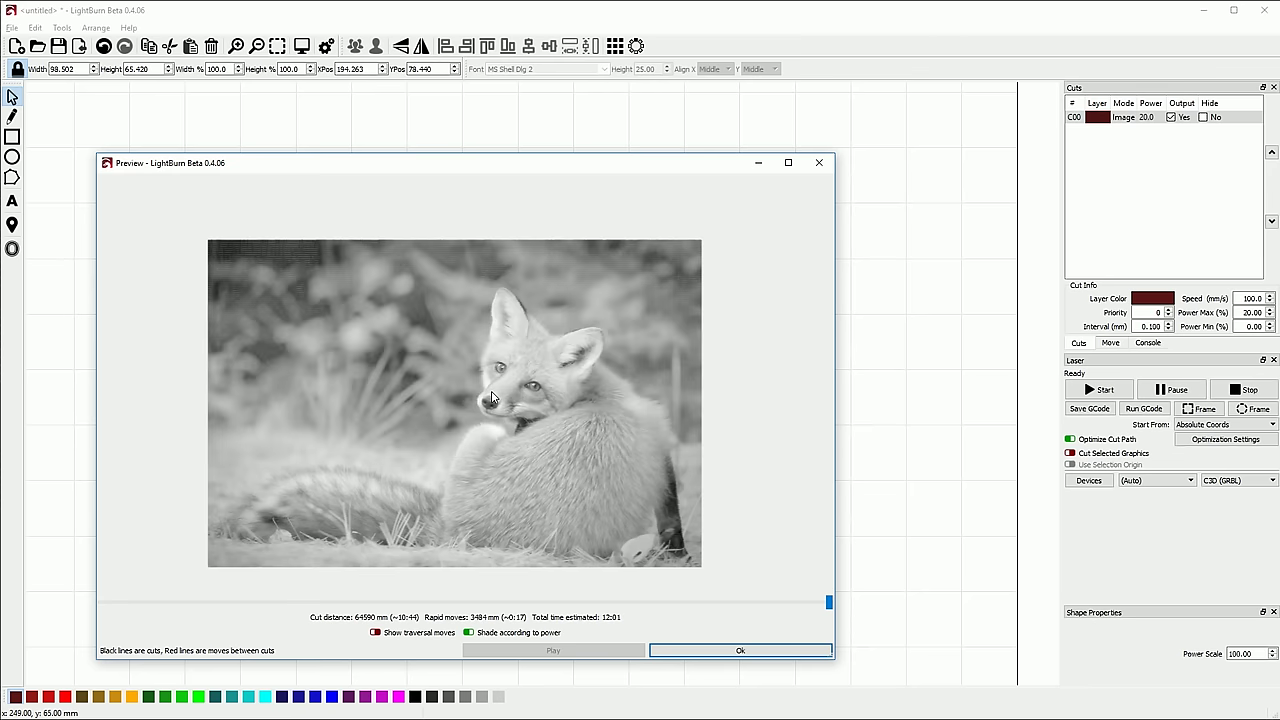
pyautogui.scroll(1, 491, 397)
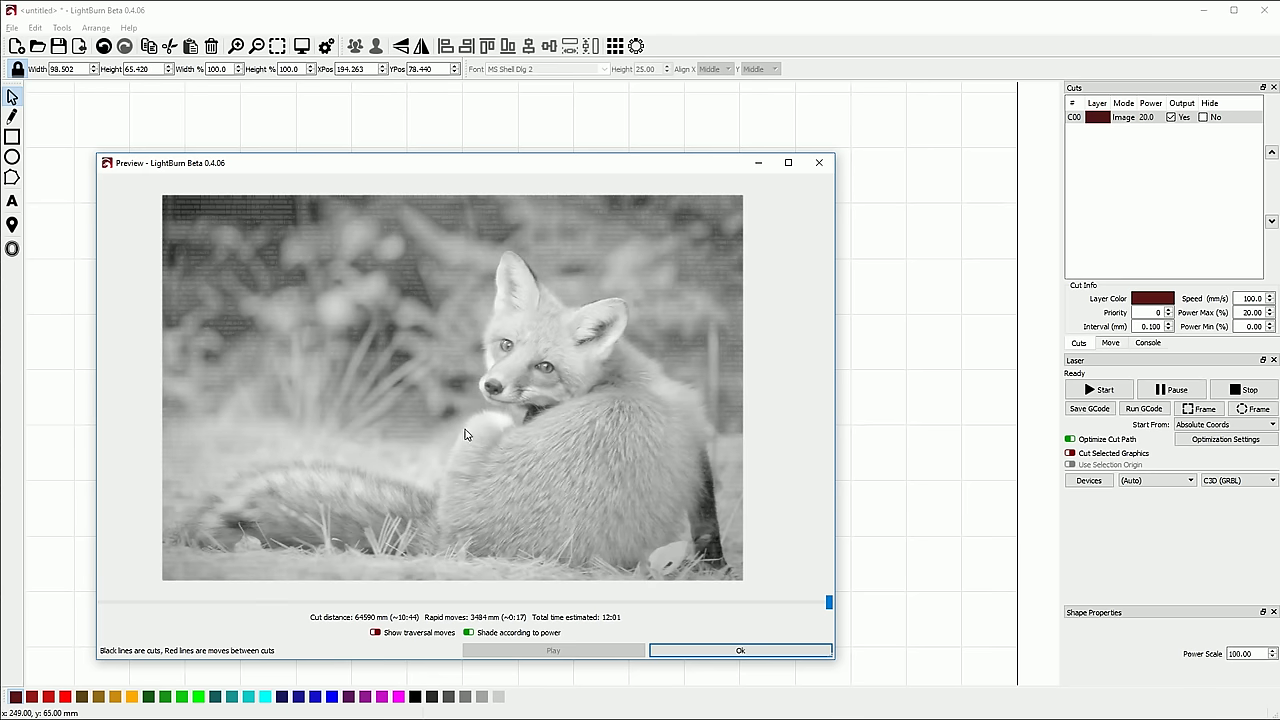
pyautogui.scroll(1, 459, 397)
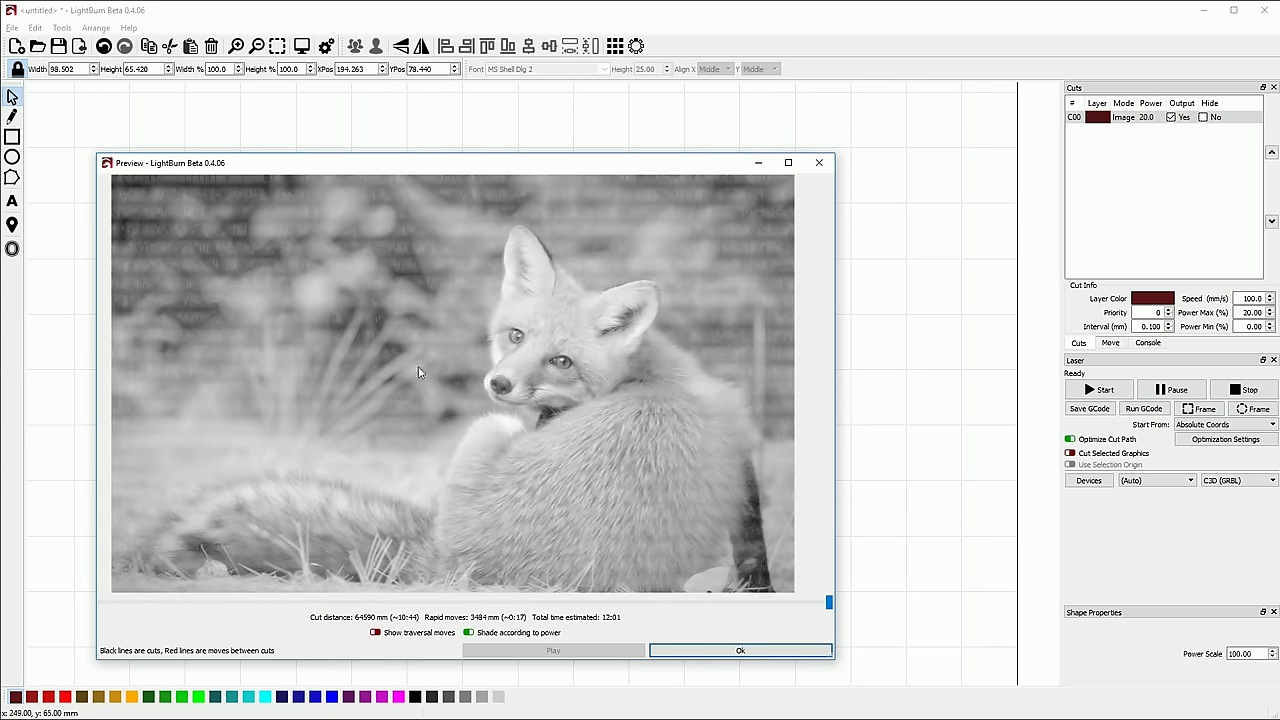
pyautogui.moveTo(400, 372); pyautogui.dragTo(414, 371)
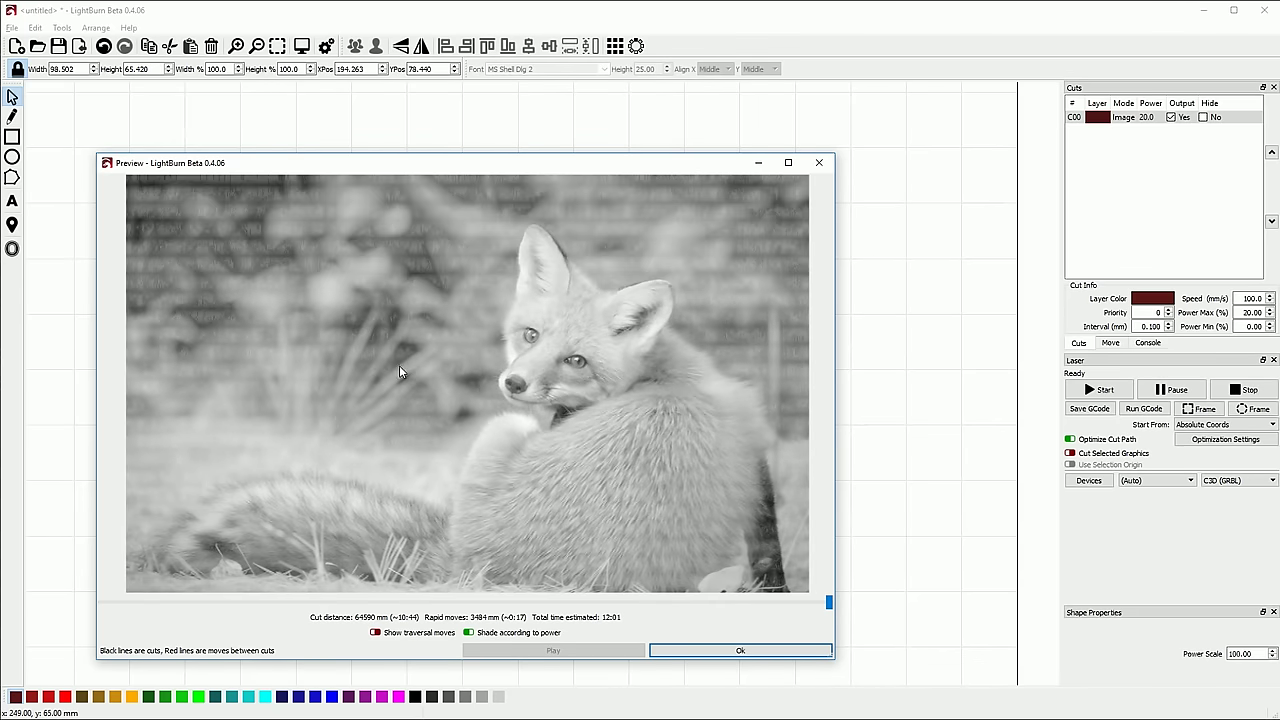
pyautogui.moveTo(448, 359); pyautogui.dragTo(445, 359)
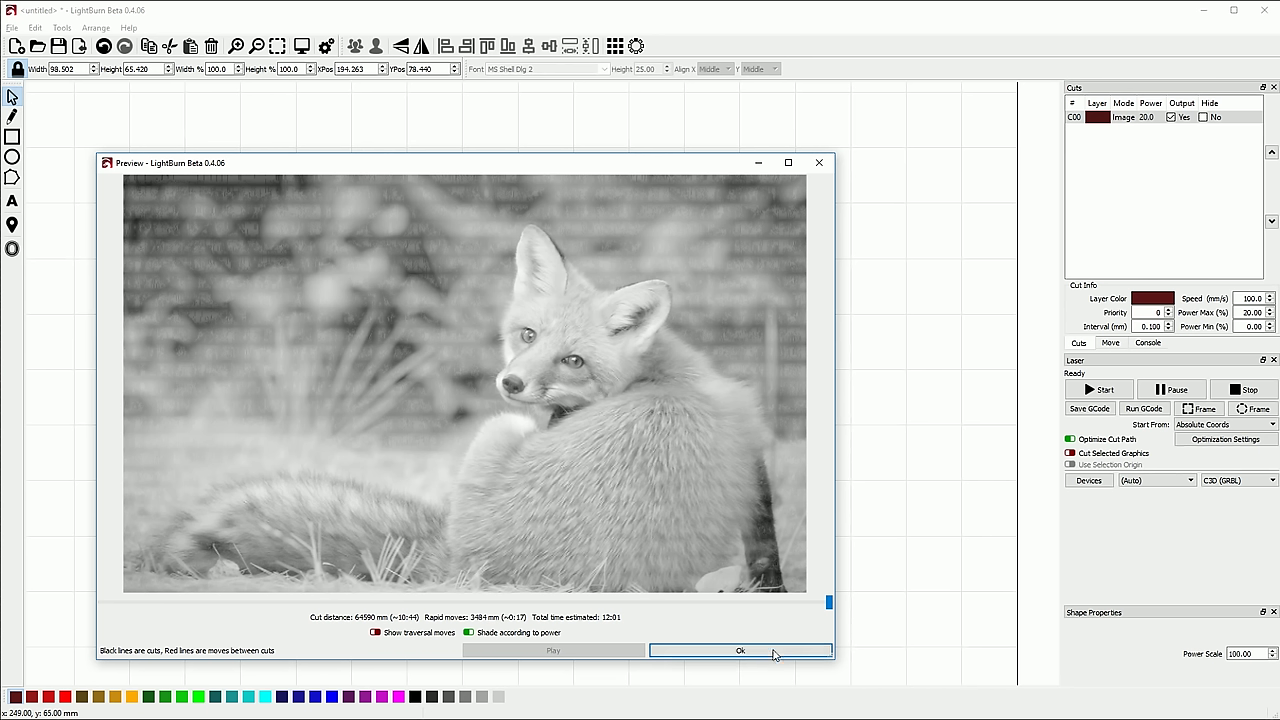
pyautogui.click(742, 650)
# Step: Set the Image layer's speed to 70 mm/sec and max power to 11%, with a single pass
pyautogui.doubleClick(1074, 118)
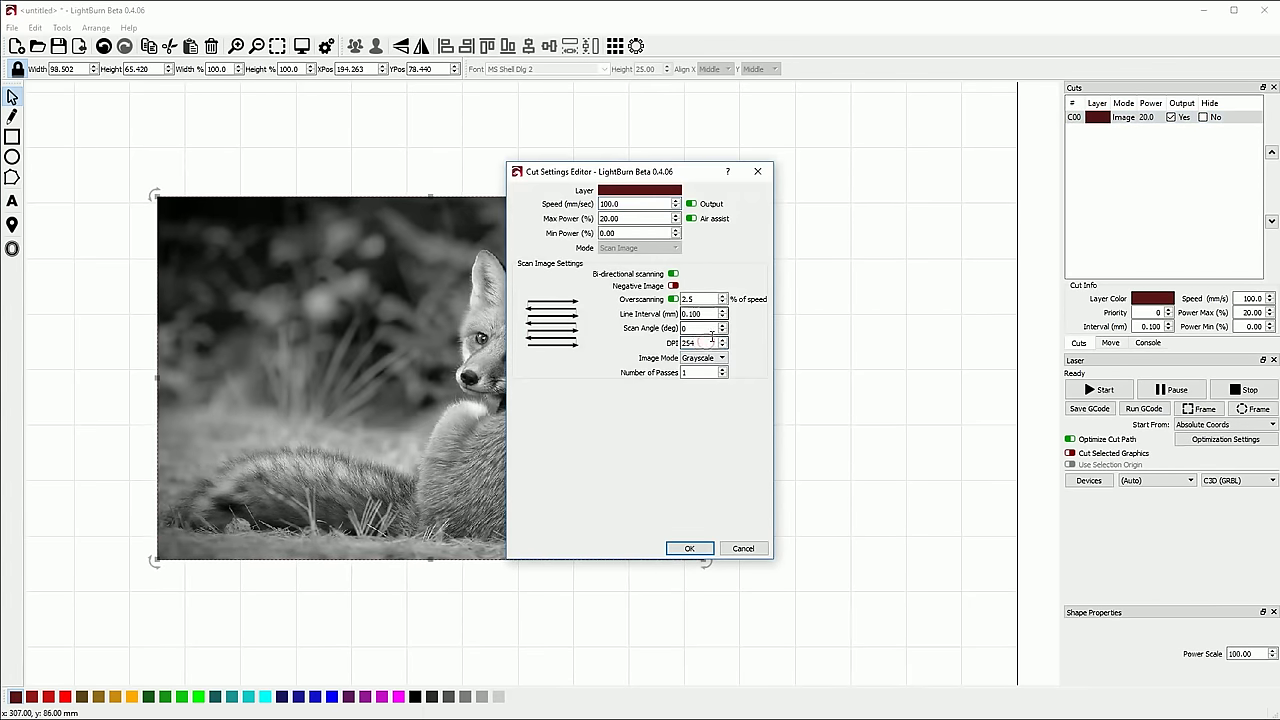
pyautogui.click(689, 295)
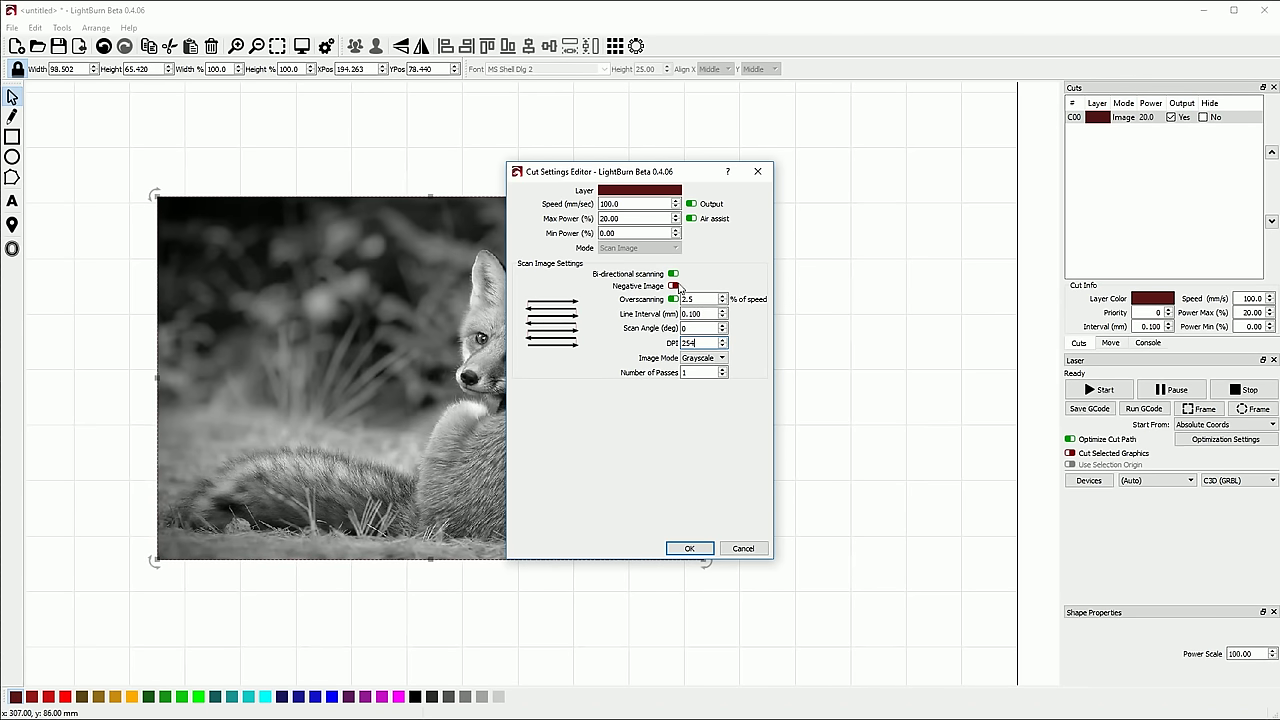
pyautogui.click(697, 299)
pyautogui.doubleClick(698, 372)
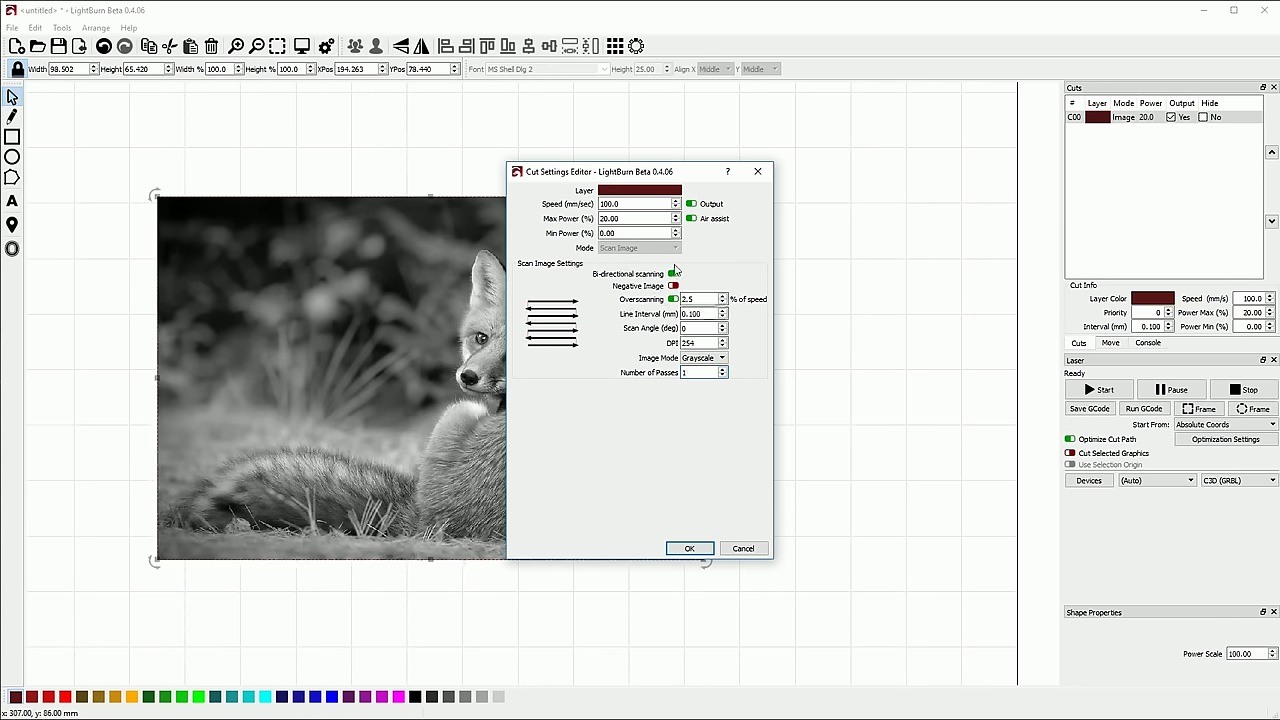
pyautogui.hotkey('shift', 'Tab')
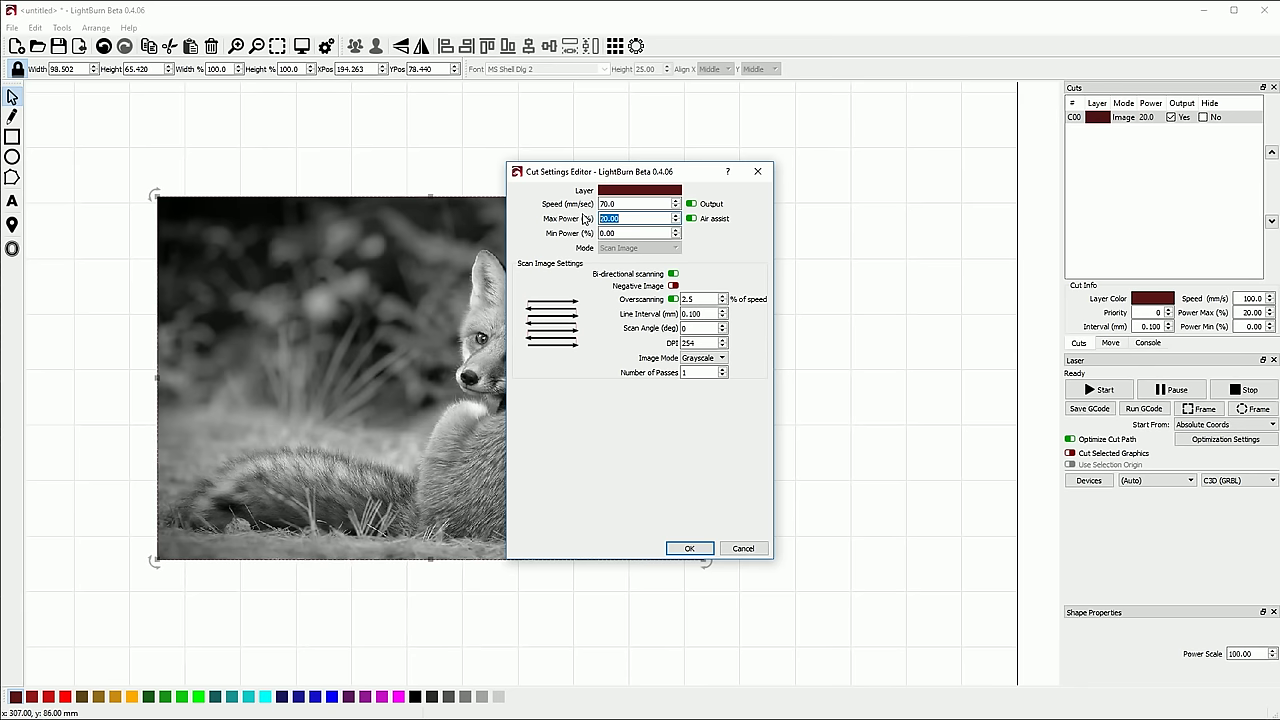
pyautogui.hotkey('shift', 'Tab')
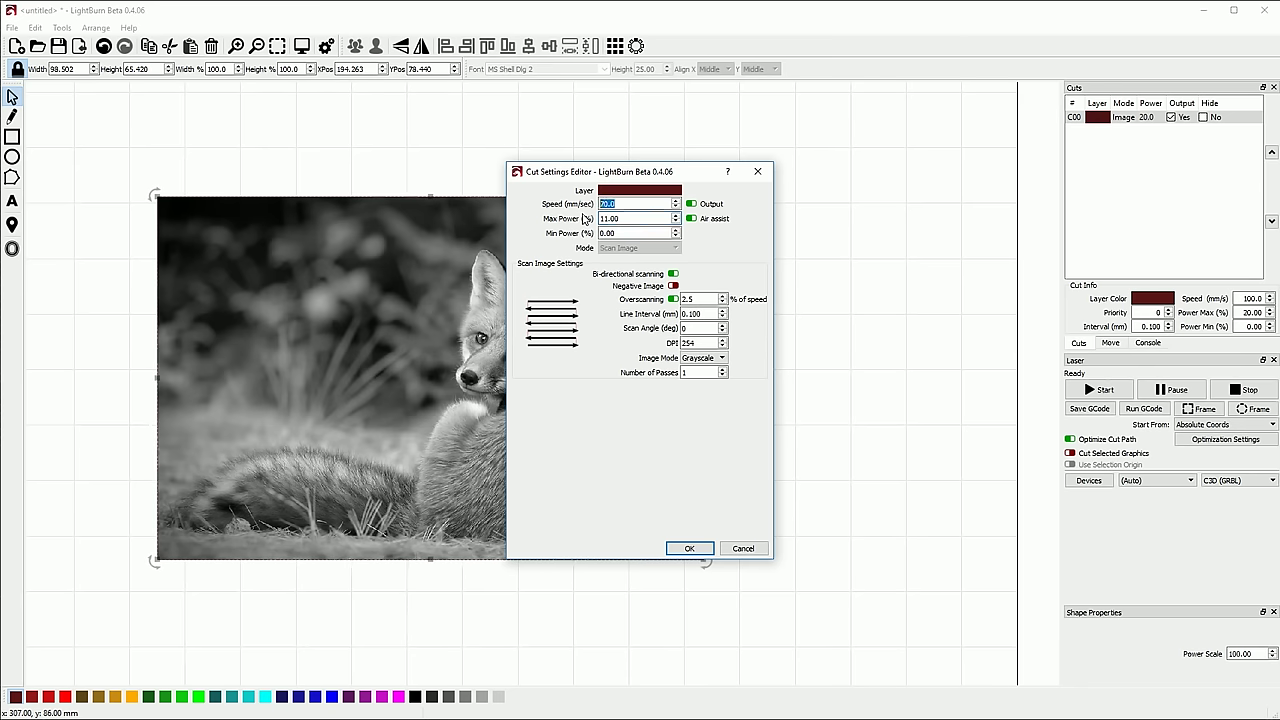
pyautogui.click(714, 372)
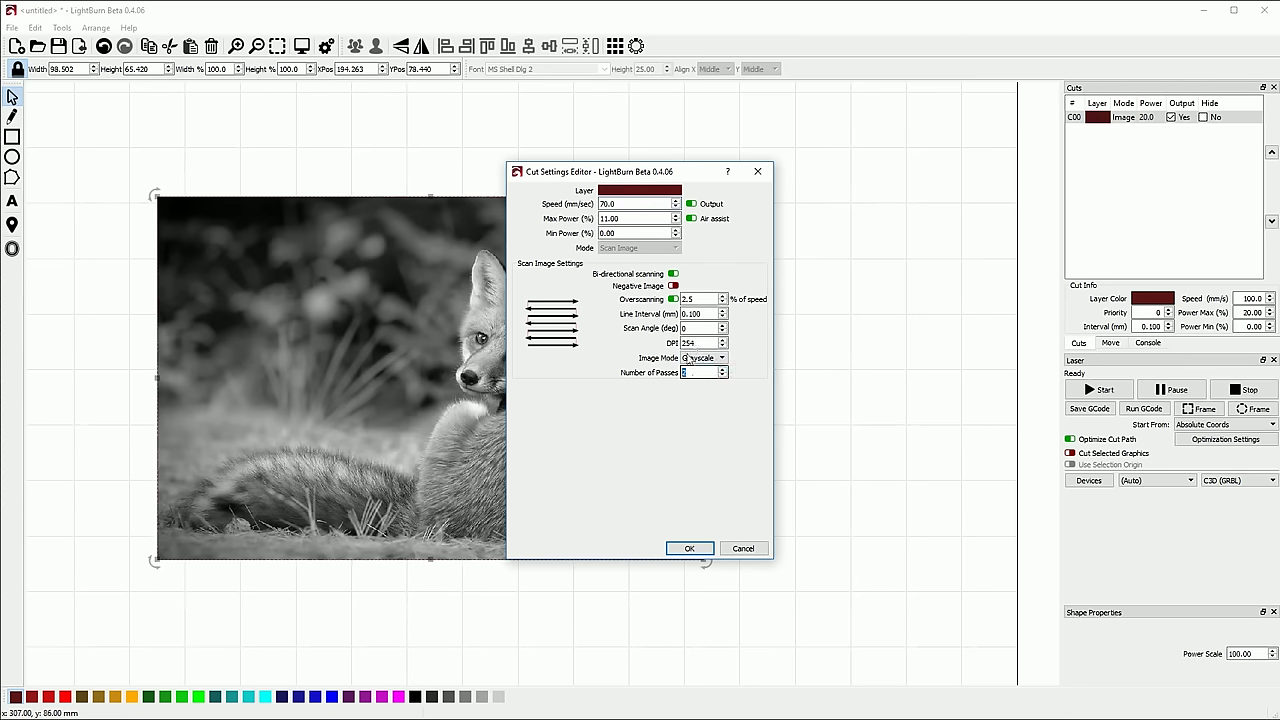
pyautogui.click(711, 301)
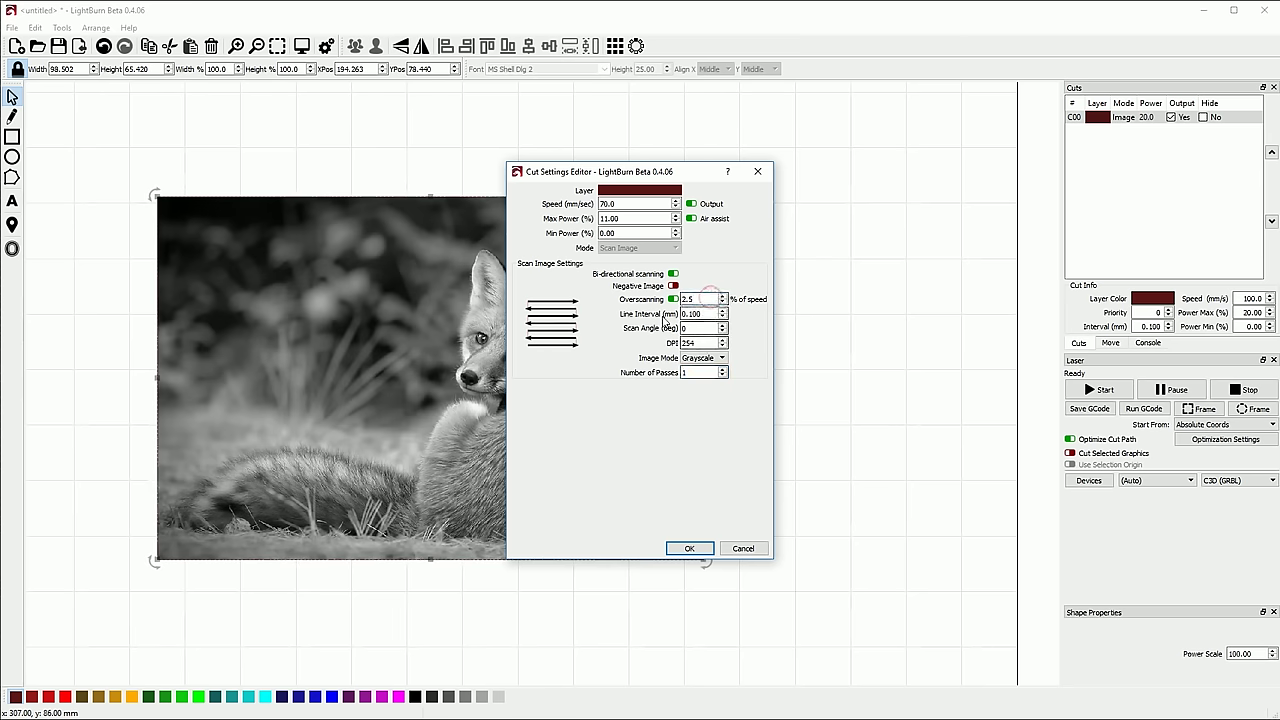
# Step: Tilt the Image layer's scan angle away from horizontal and set its DPI to 304
pyautogui.moveTo(655, 176); pyautogui.dragTo(877, 188)
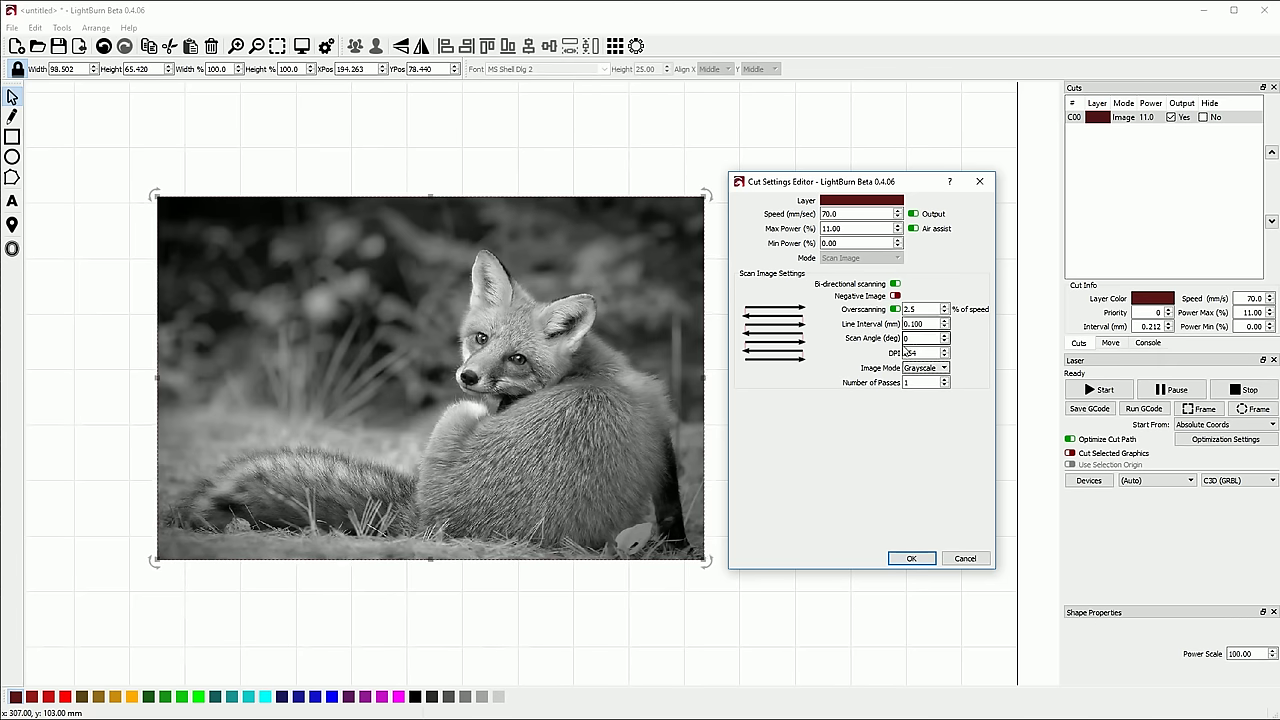
pyautogui.write('45')
pyautogui.press('Return')
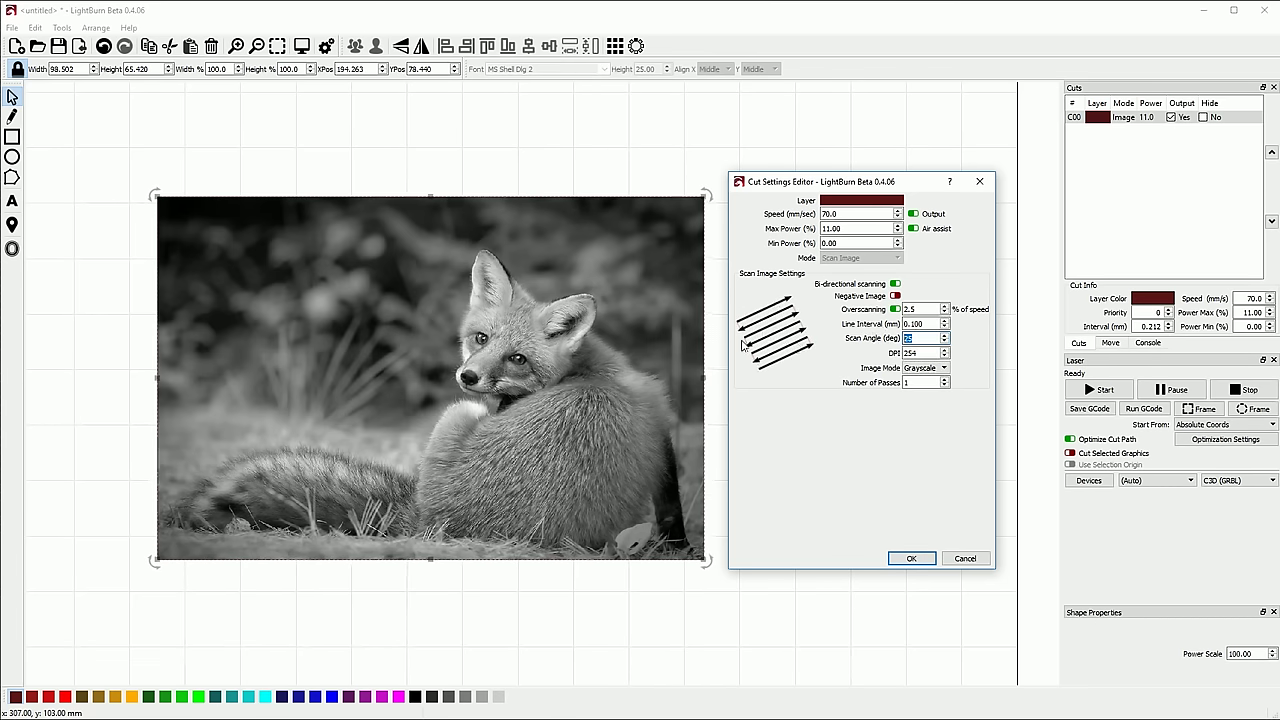
pyautogui.scroll(5, 910, 354)
pyautogui.scroll(-10, 925, 339)
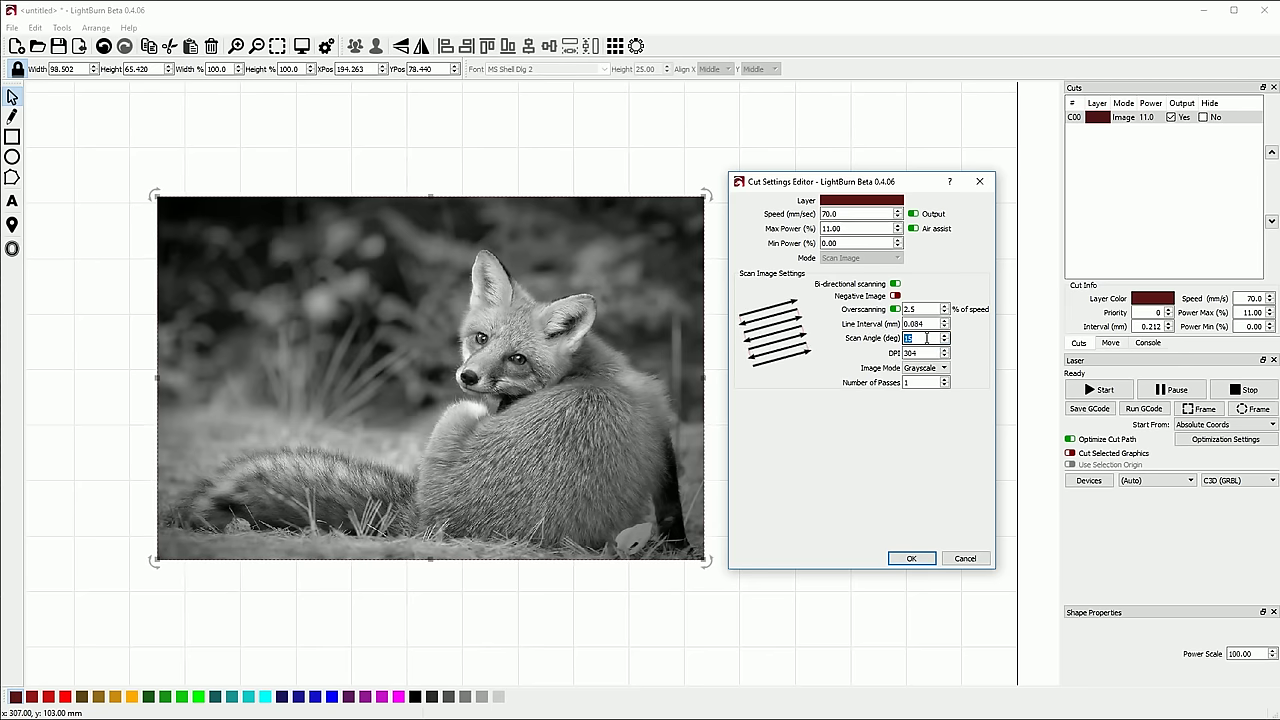
# Step: Sweep the Image layer's scan angle through different directions, then return it to 0 degrees and accept the settings
pyautogui.scroll(20, 926, 338)
pyautogui.scroll(20, 926, 338)
pyautogui.scroll(-20, 926, 338)
pyautogui.scroll(-15, 926, 338)
pyautogui.scroll(-10, 926, 338)
pyautogui.scroll(17, 925, 339)
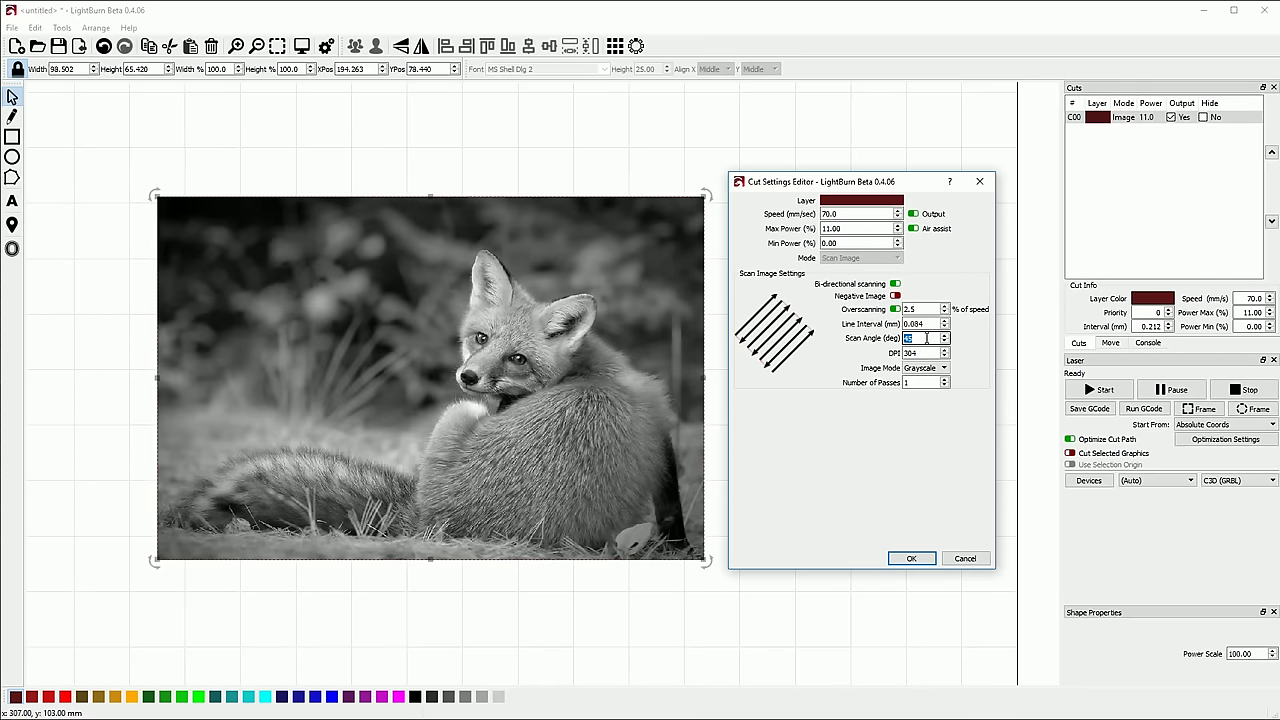
pyautogui.scroll(-1, 926, 338)
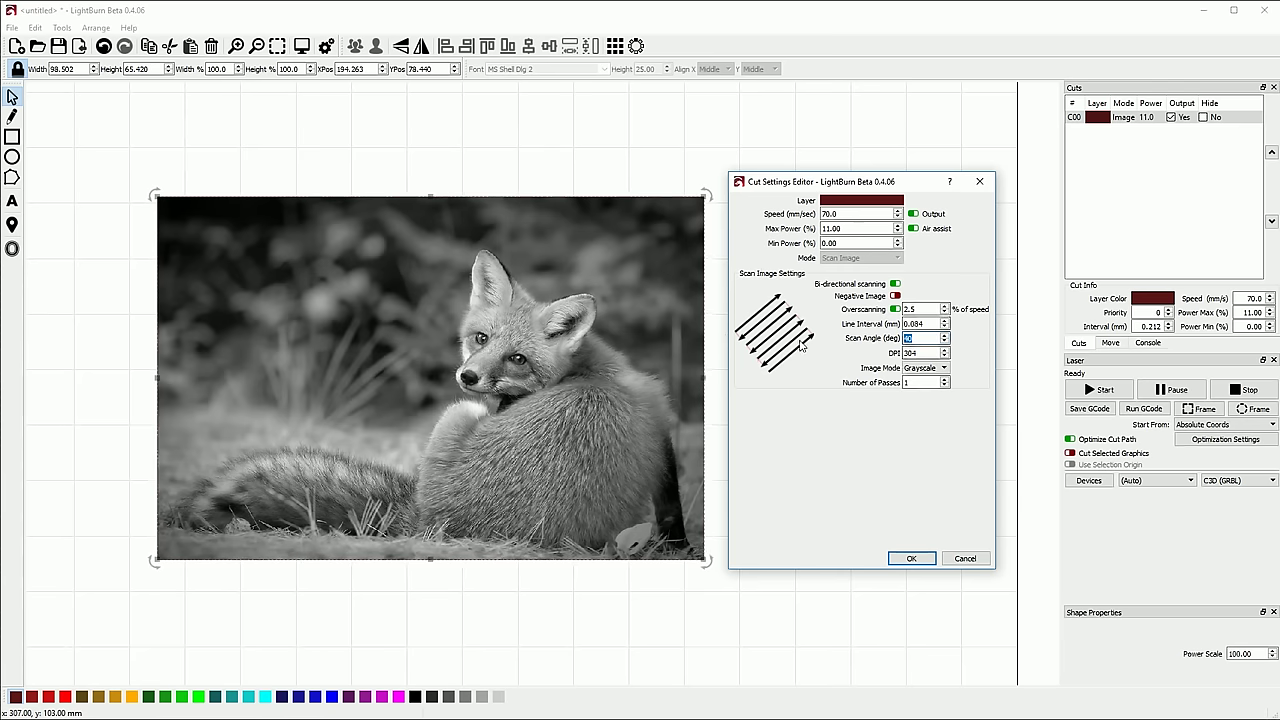
pyautogui.scroll(-8, 927, 338)
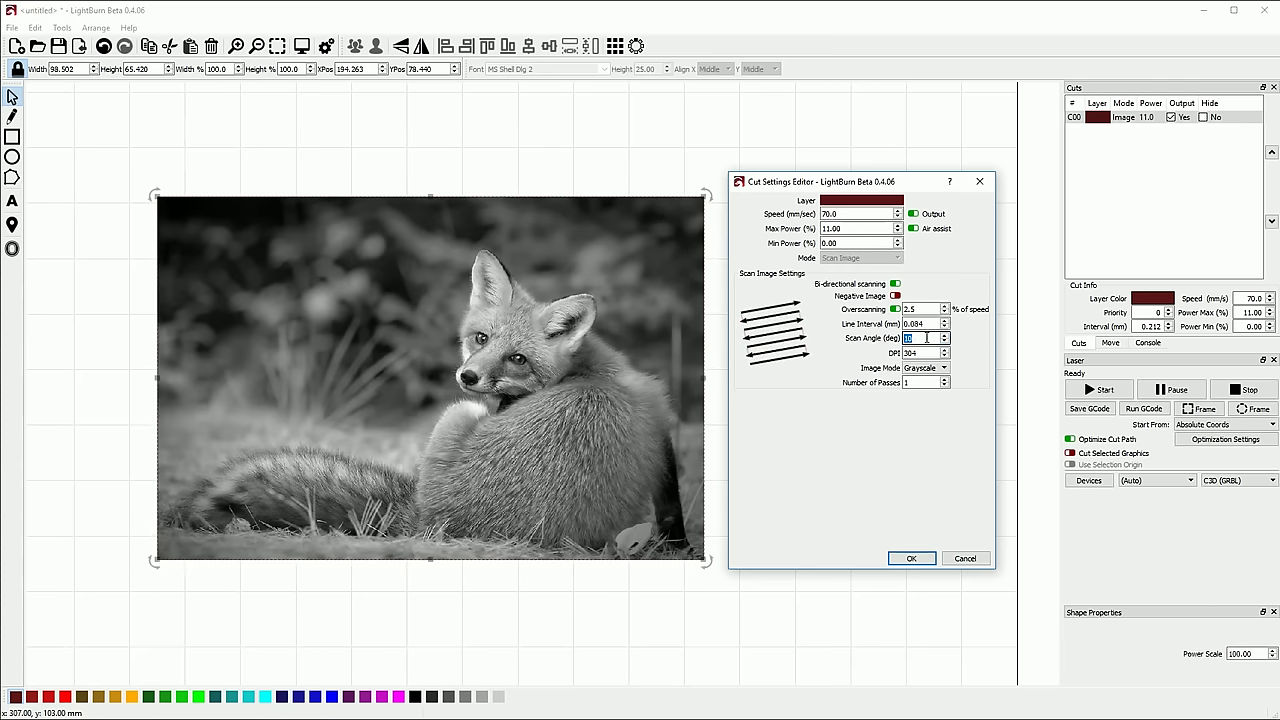
pyautogui.scroll(-1, 927, 338)
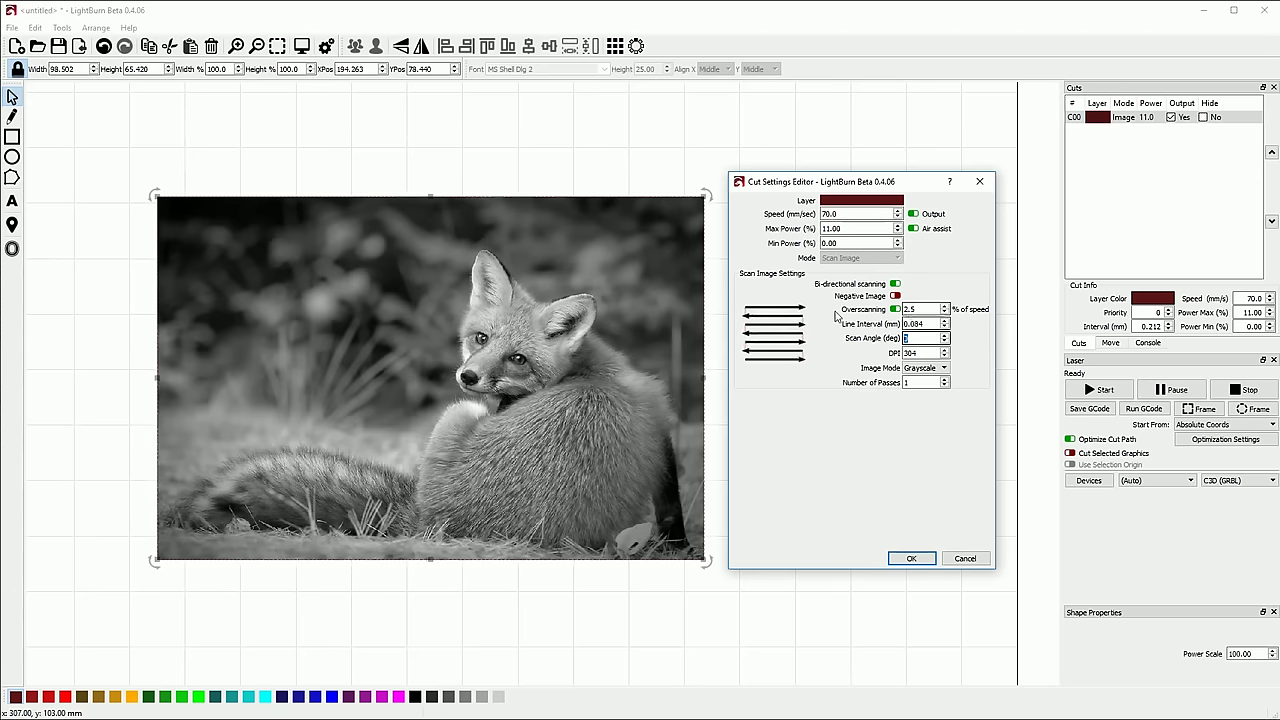
pyautogui.click(915, 559)
# Step: Draw an ellipse about 26 mm wide and 23 mm high to the right of the fox photo
pyautogui.click(12, 157)
pyautogui.moveTo(740, 220); pyautogui.dragTo(886, 358)
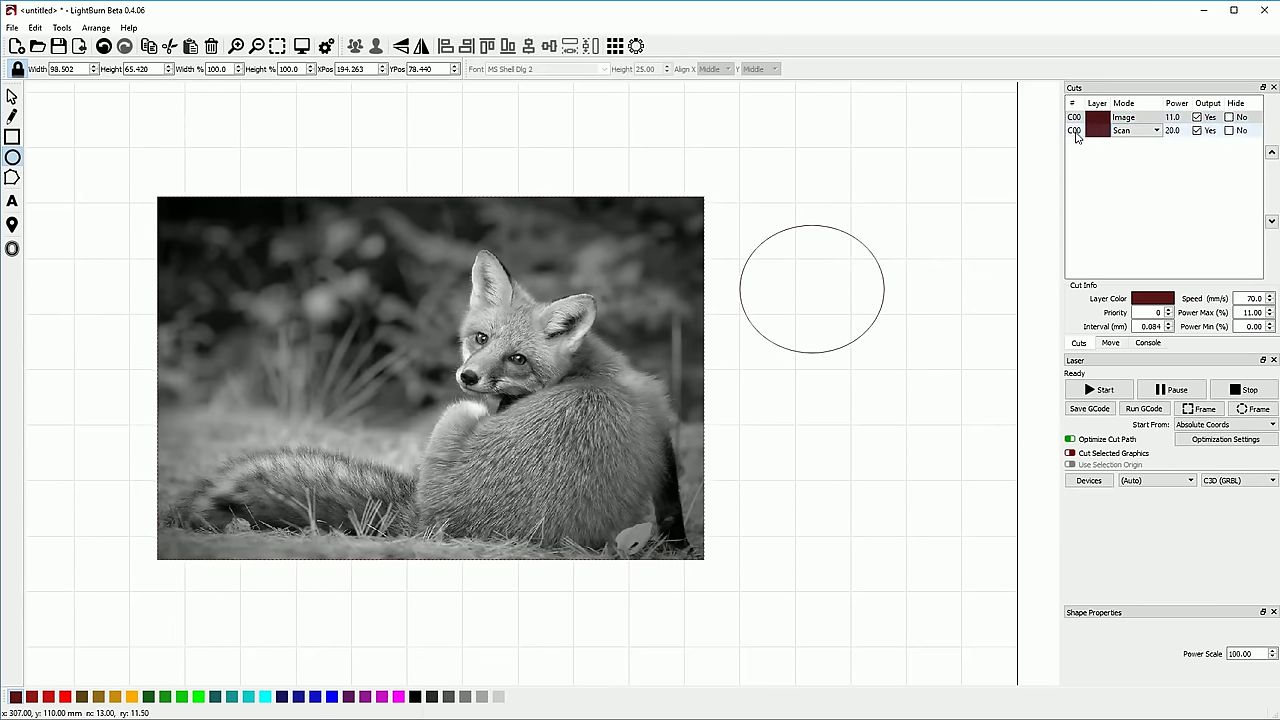
# Step: Enable Cross-Hatch on the ellipse's Scan layer and set its scan angle to 35 degrees
pyautogui.doubleClick(1080, 130)
pyautogui.click(681, 293)
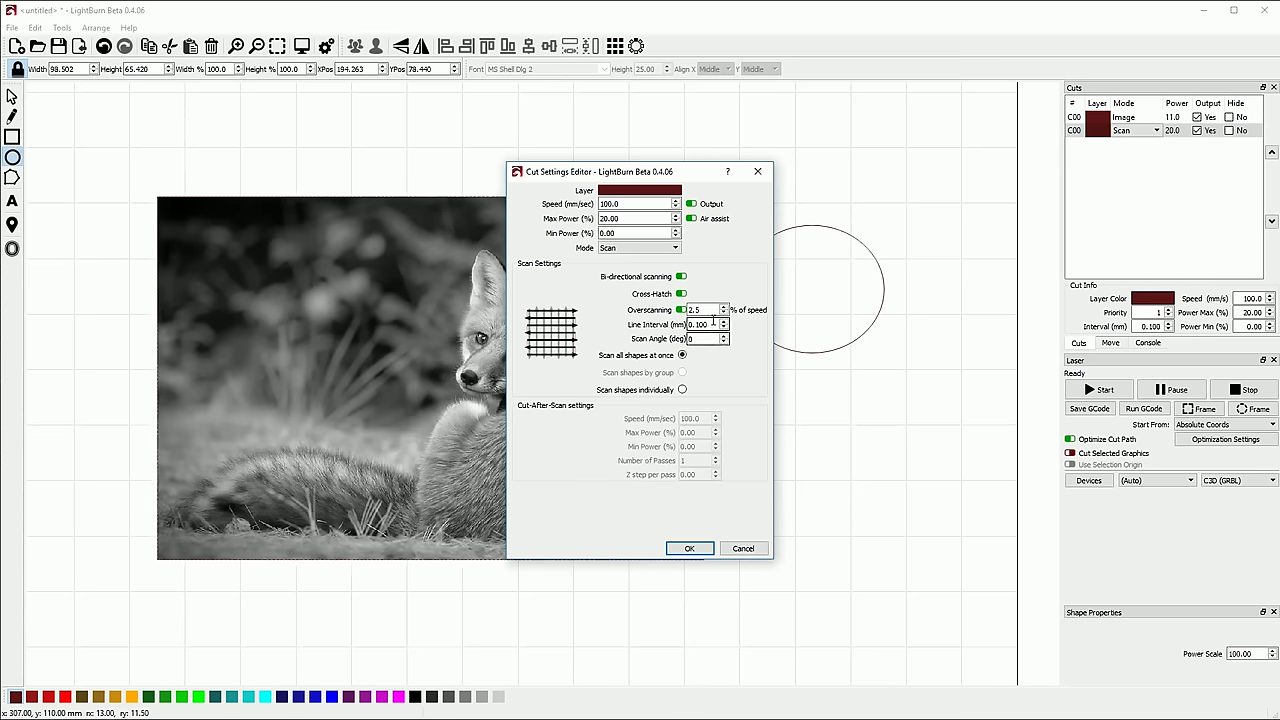
pyautogui.scroll(10, 710, 340)
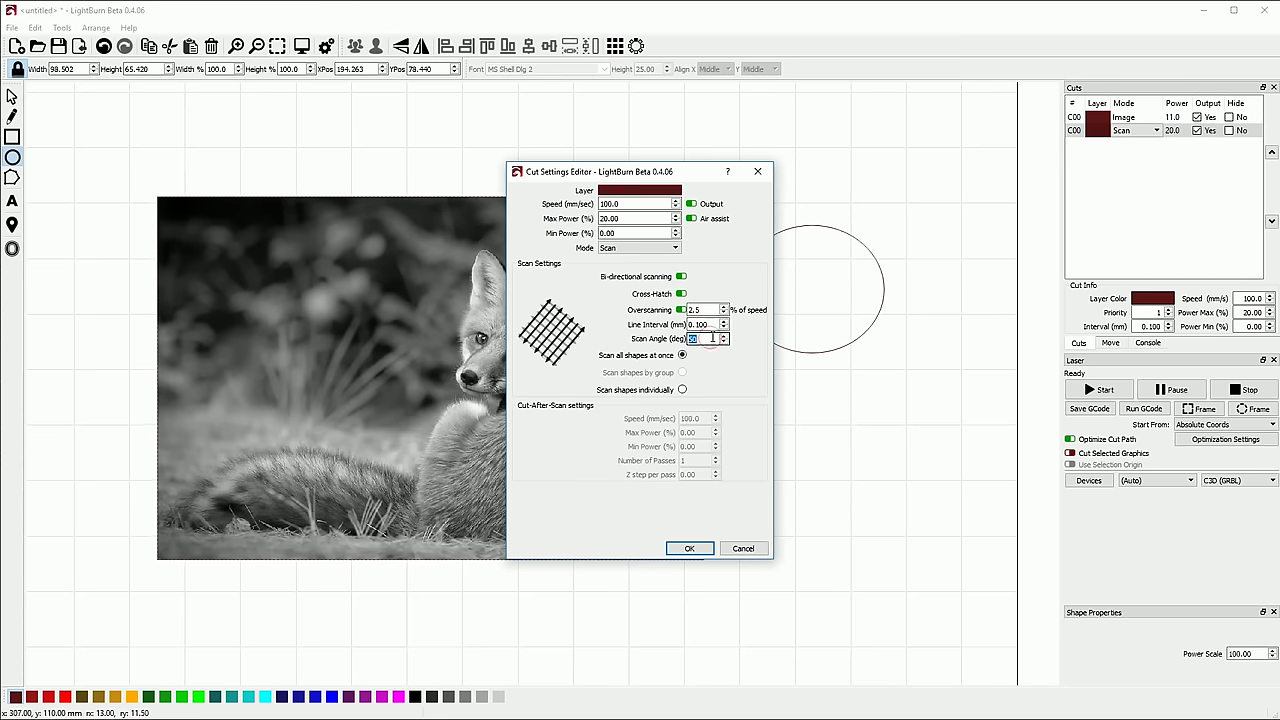
pyautogui.scroll(-5, 710, 338)
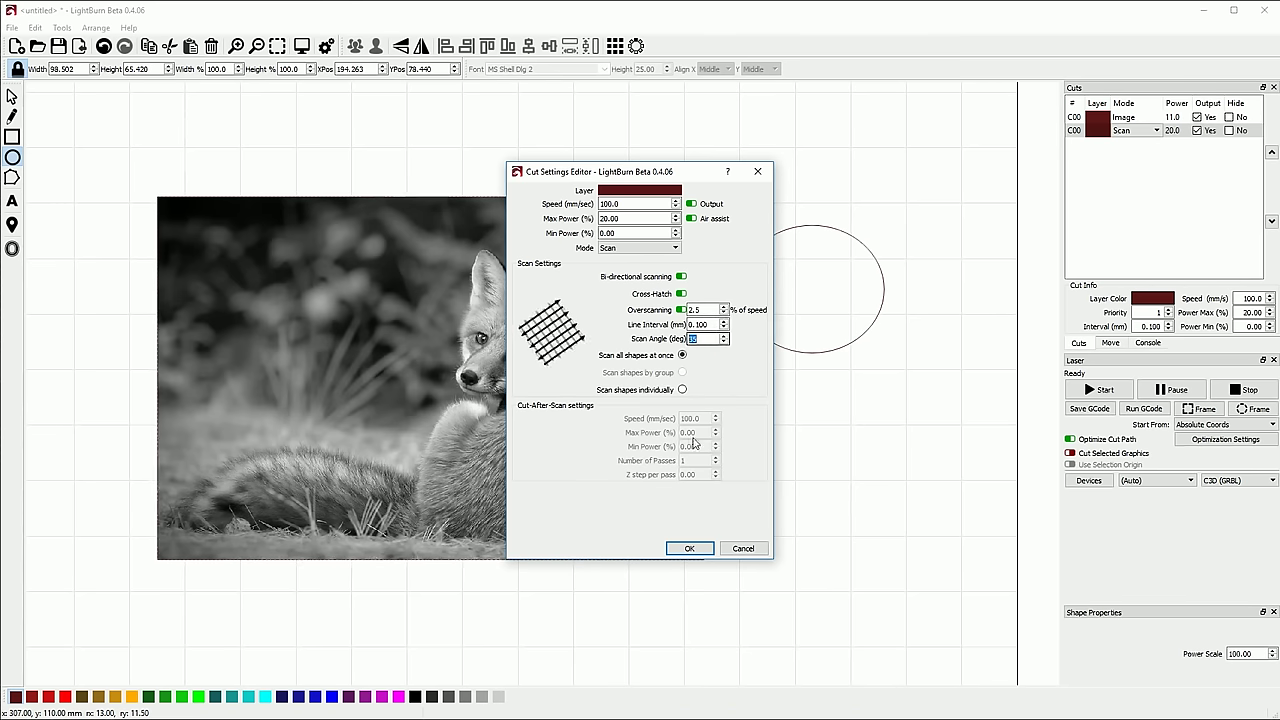
pyautogui.click(689, 548)
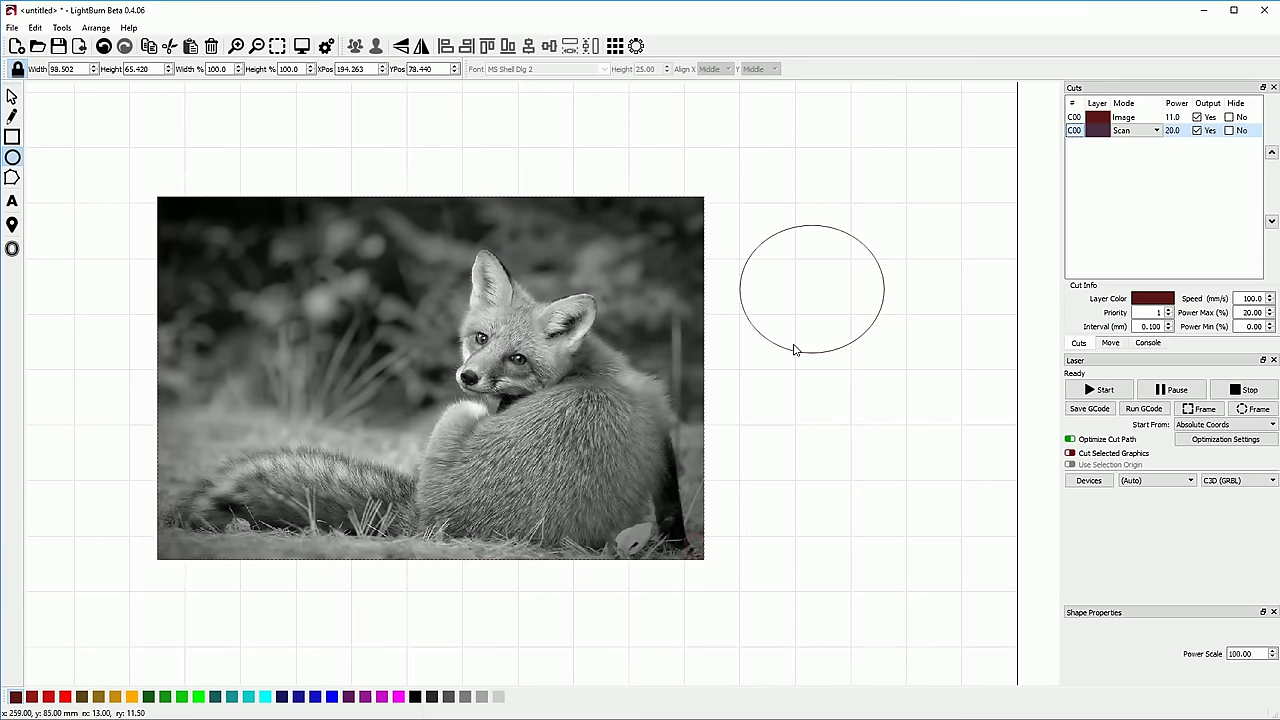
# Step: Set the ellipse's Scan layer line interval to 1 mm and preview the cross-hatched result
pyautogui.doubleClick(1100, 130)
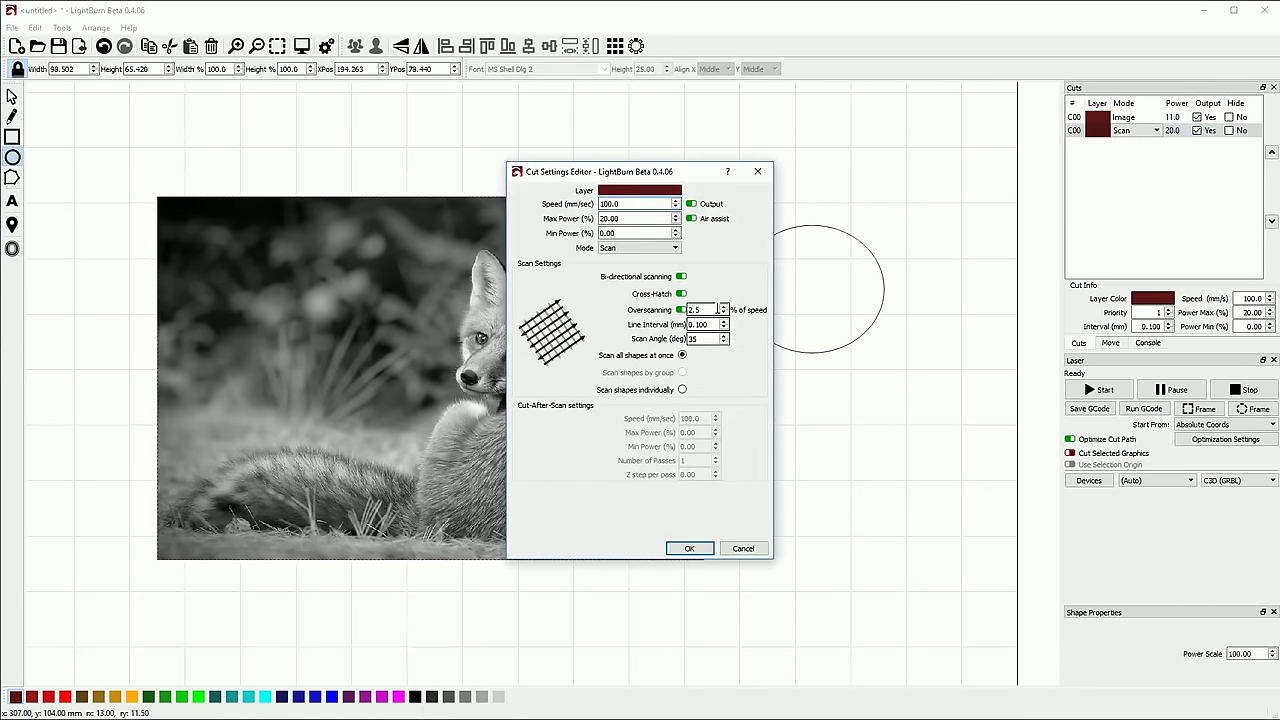
pyautogui.moveTo(707, 338); pyautogui.dragTo(680, 342)
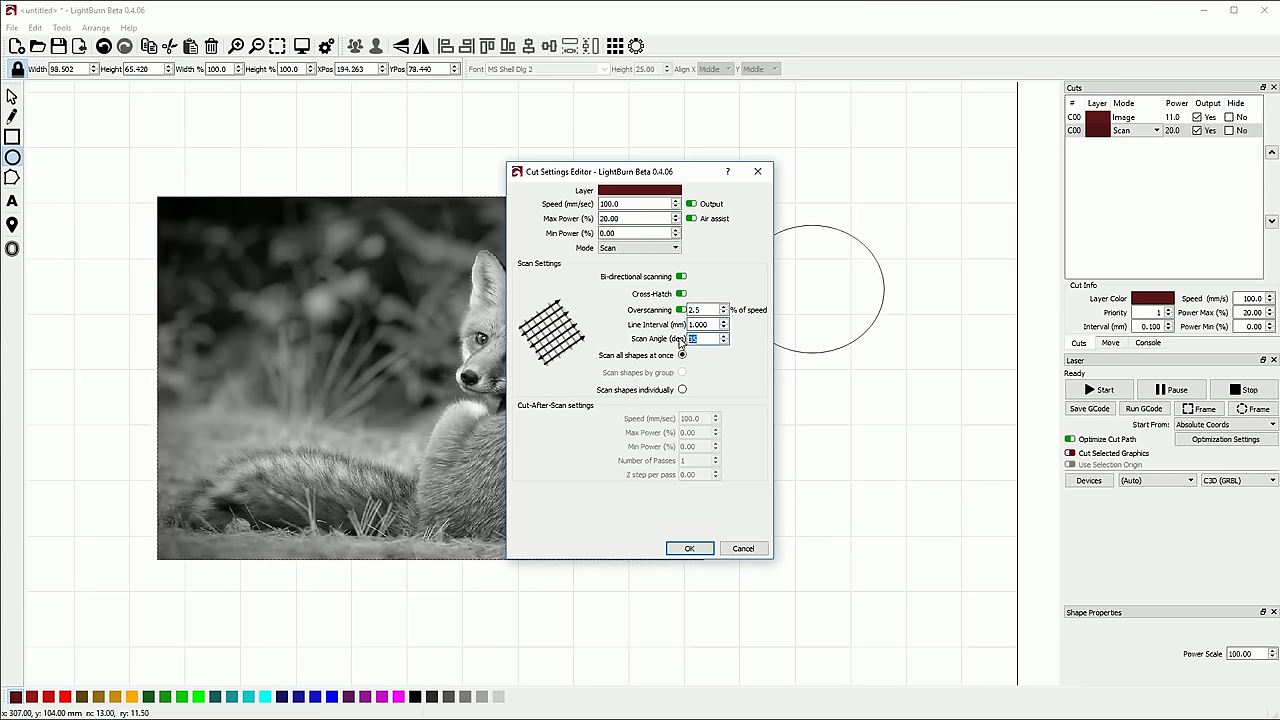
pyautogui.click(688, 548)
pyautogui.hotkey('alt', 'p')
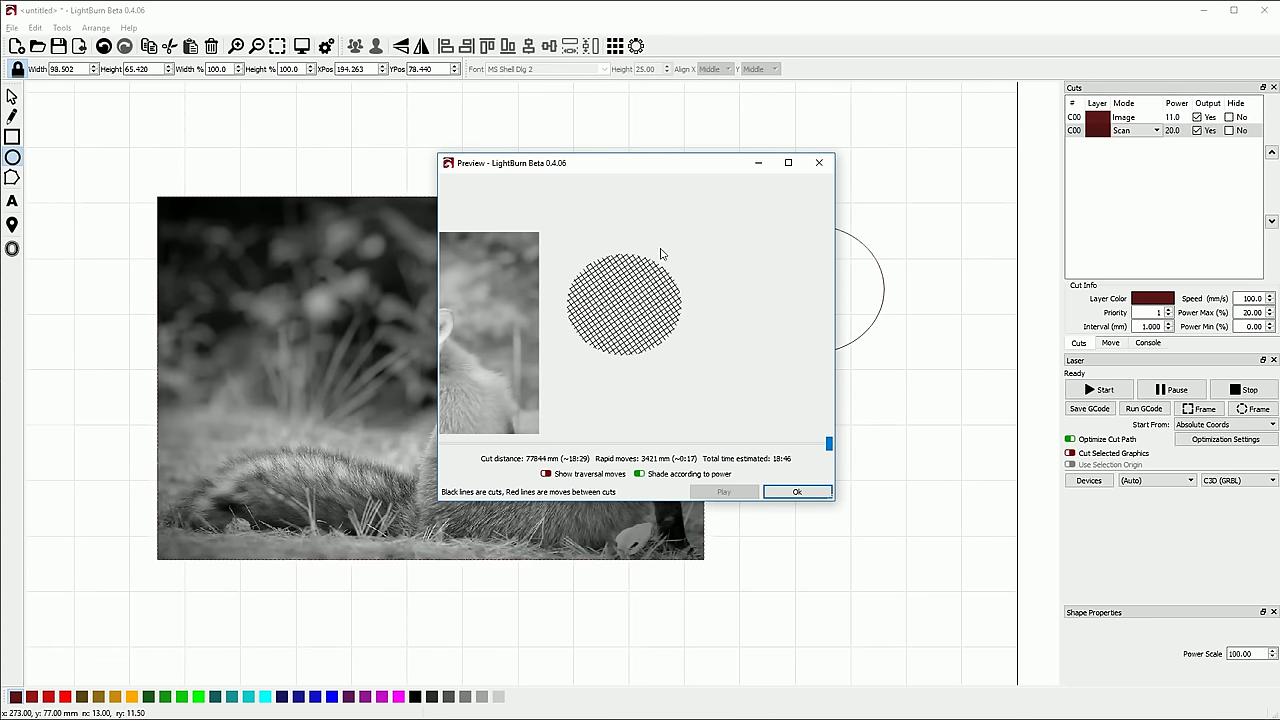
pyautogui.click(797, 491)
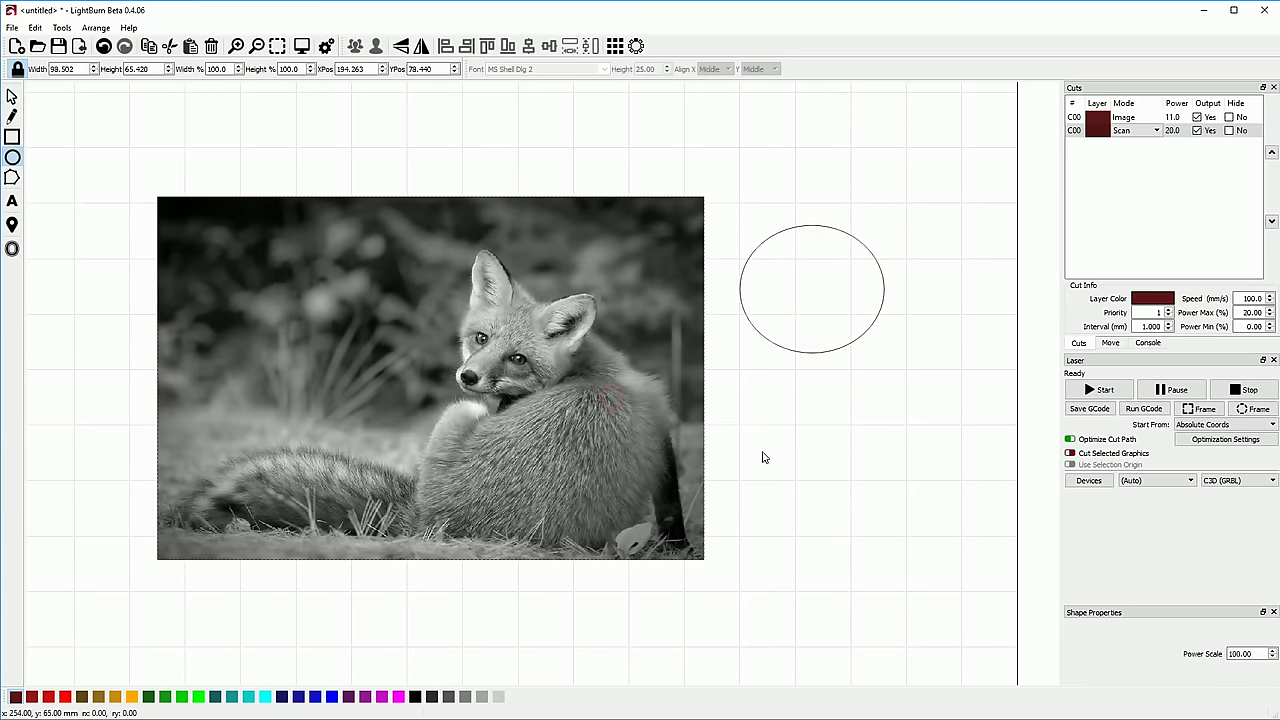
# Step: Delete the fox photo and select the remaining ellipse
pyautogui.press('Escape')
pyautogui.press('Delete')
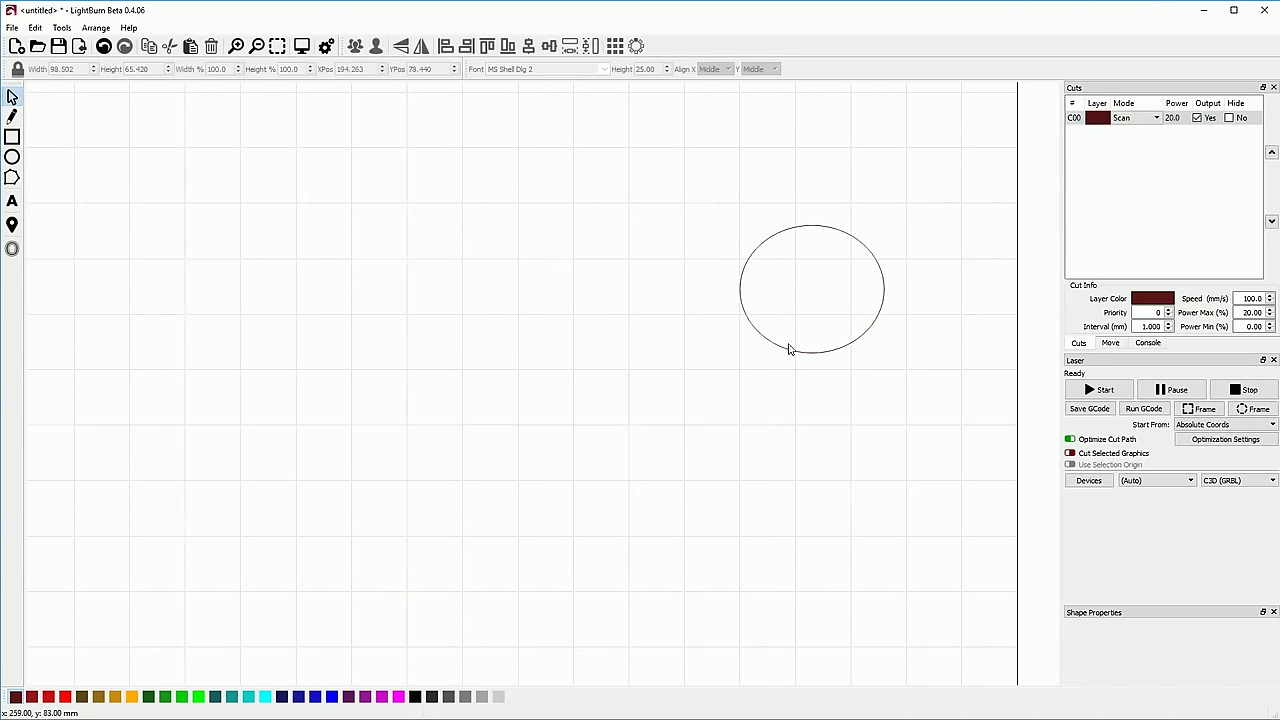
pyautogui.click(880, 282)
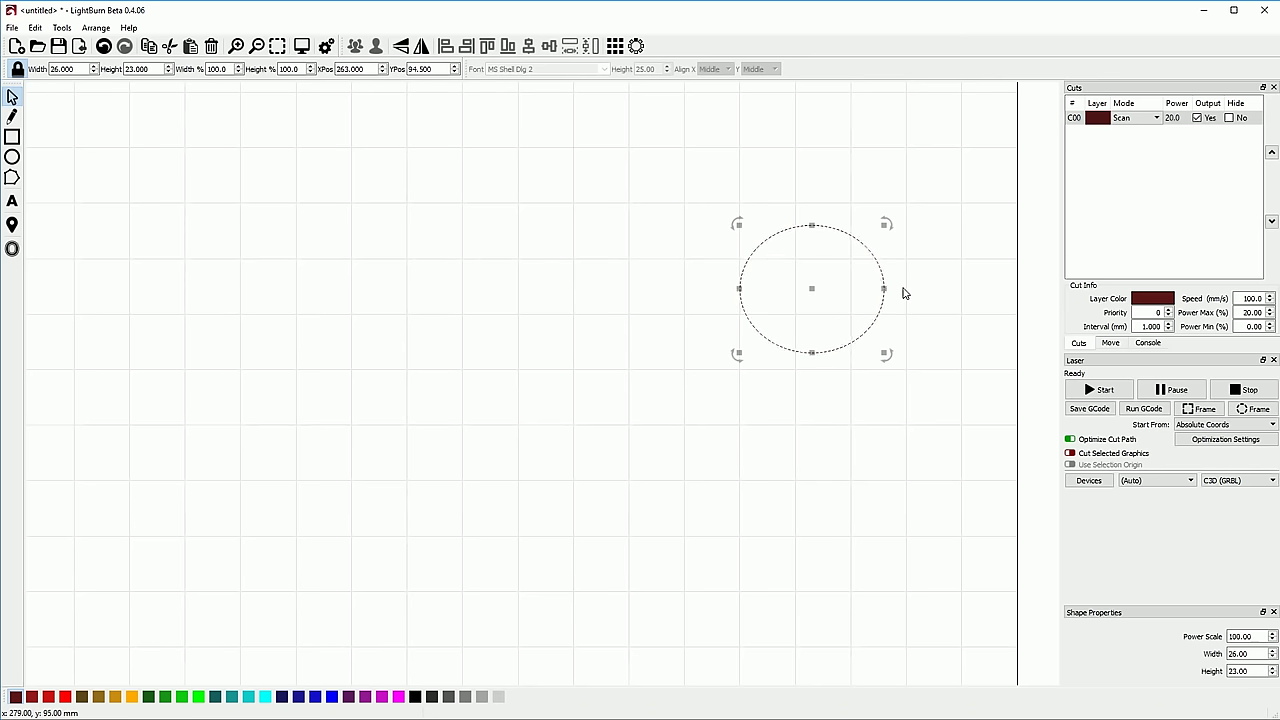
# Step: Change the ellipse layer's mode to Scan+Cut and disable Cross-Hatch
pyautogui.doubleClick(1080, 122)
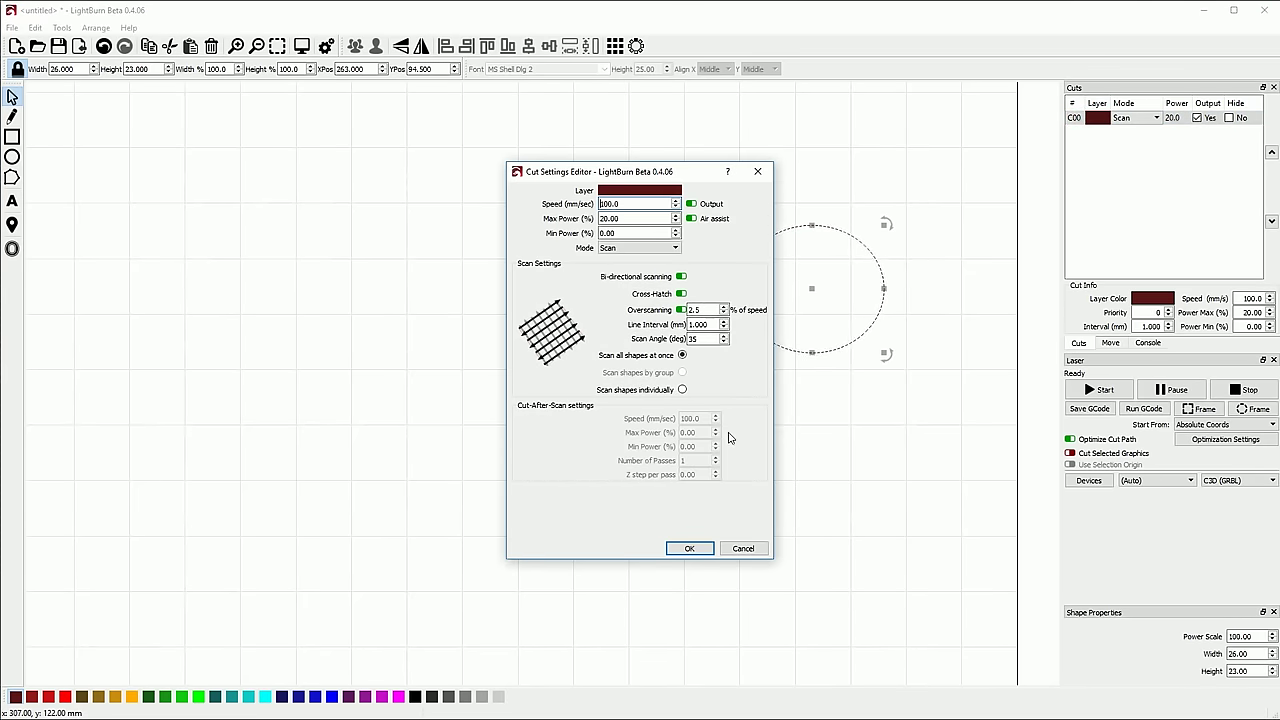
pyautogui.click(648, 247)
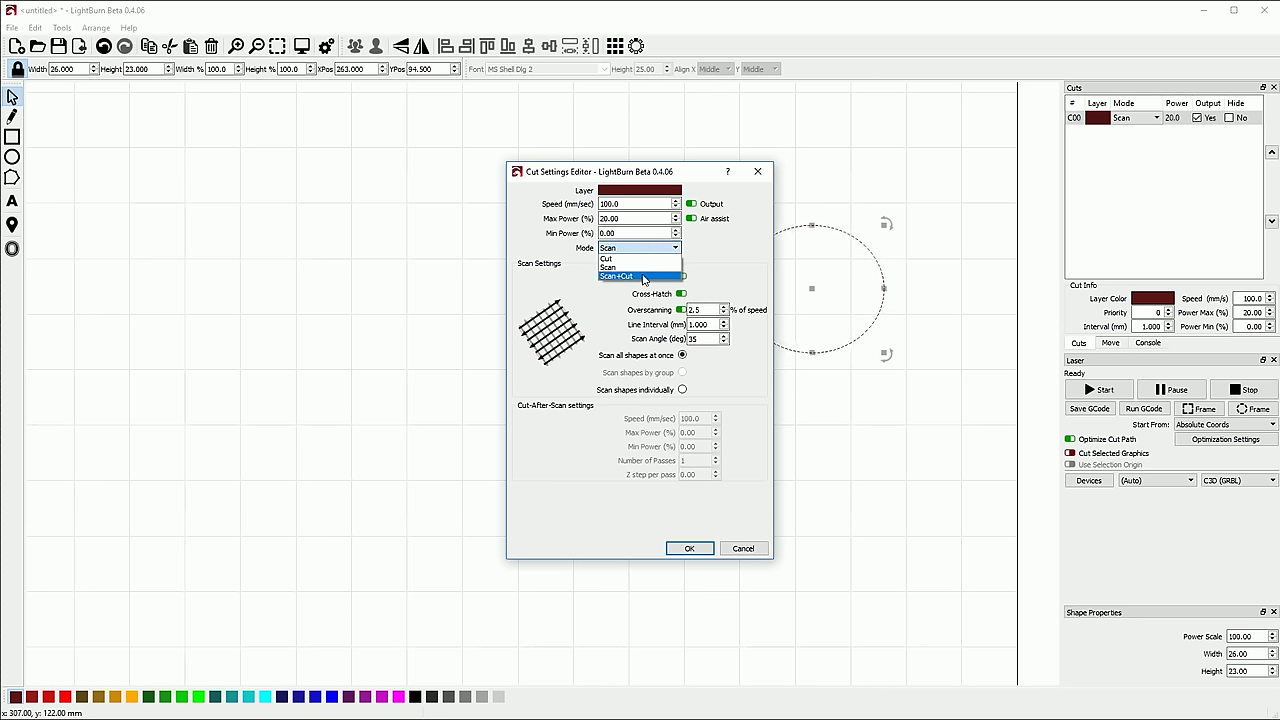
pyautogui.click(643, 276)
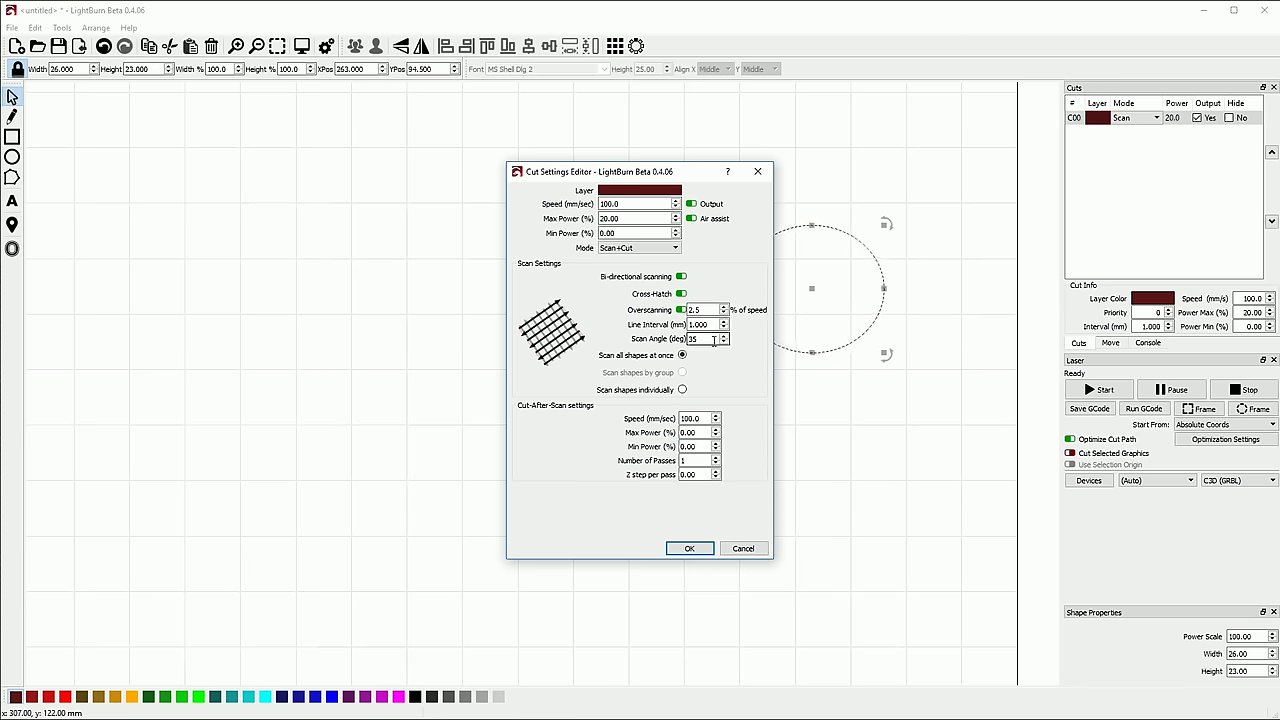
pyautogui.click(681, 293)
pyautogui.click(681, 293)
pyautogui.click(681, 293)
pyautogui.click(689, 548)
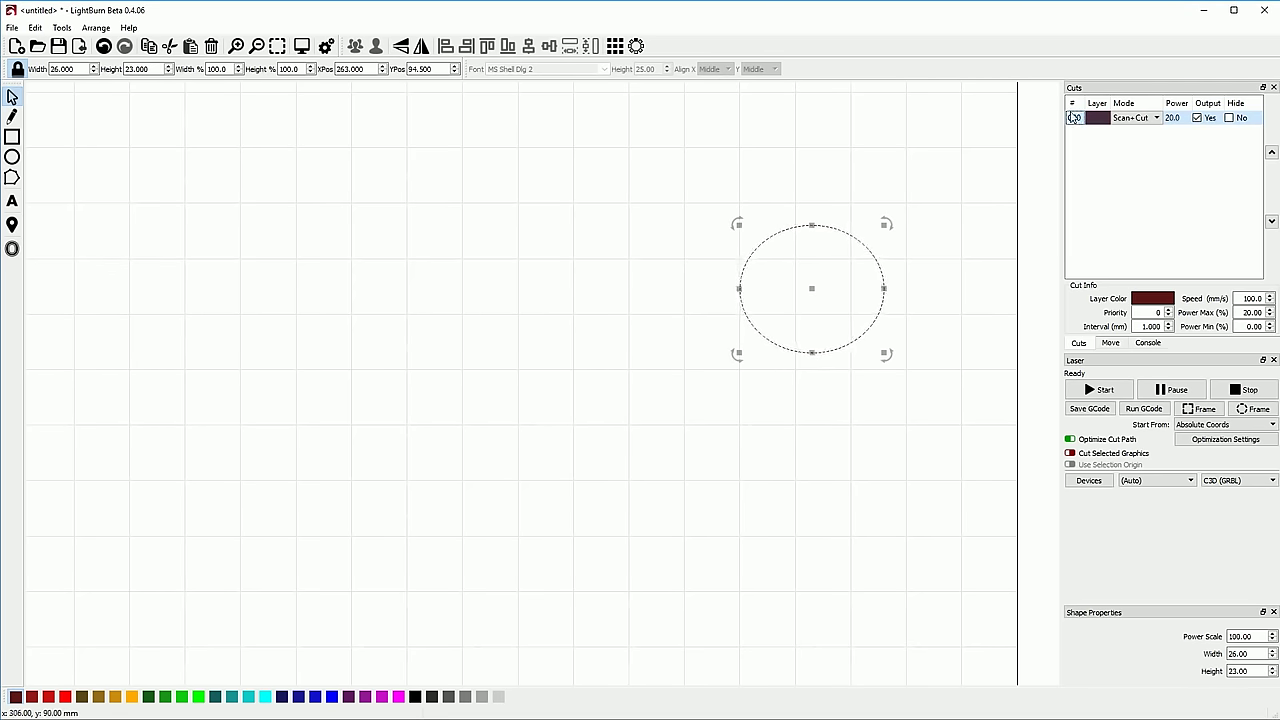
# Step: Review the Scan+Cut layer's cut-after-scan settings and preview the ellipse's scan lines with their cut outline
pyautogui.doubleClick(1073, 117)
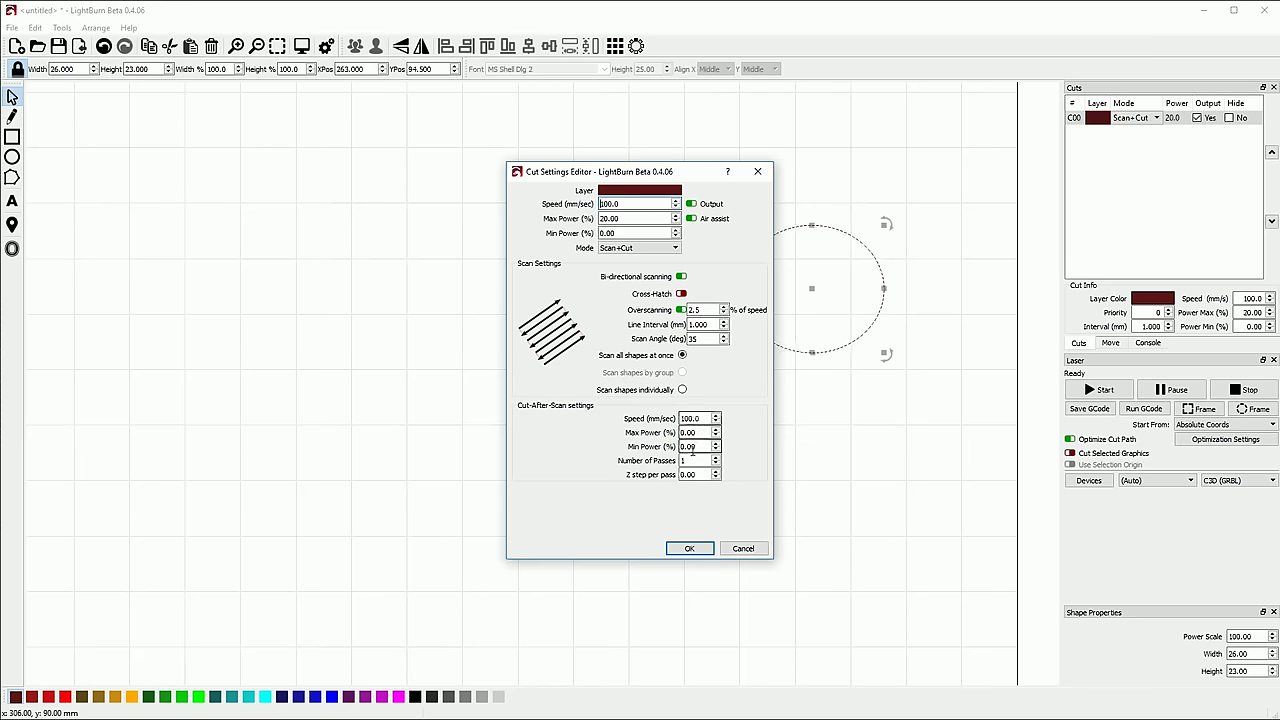
pyautogui.click(699, 547)
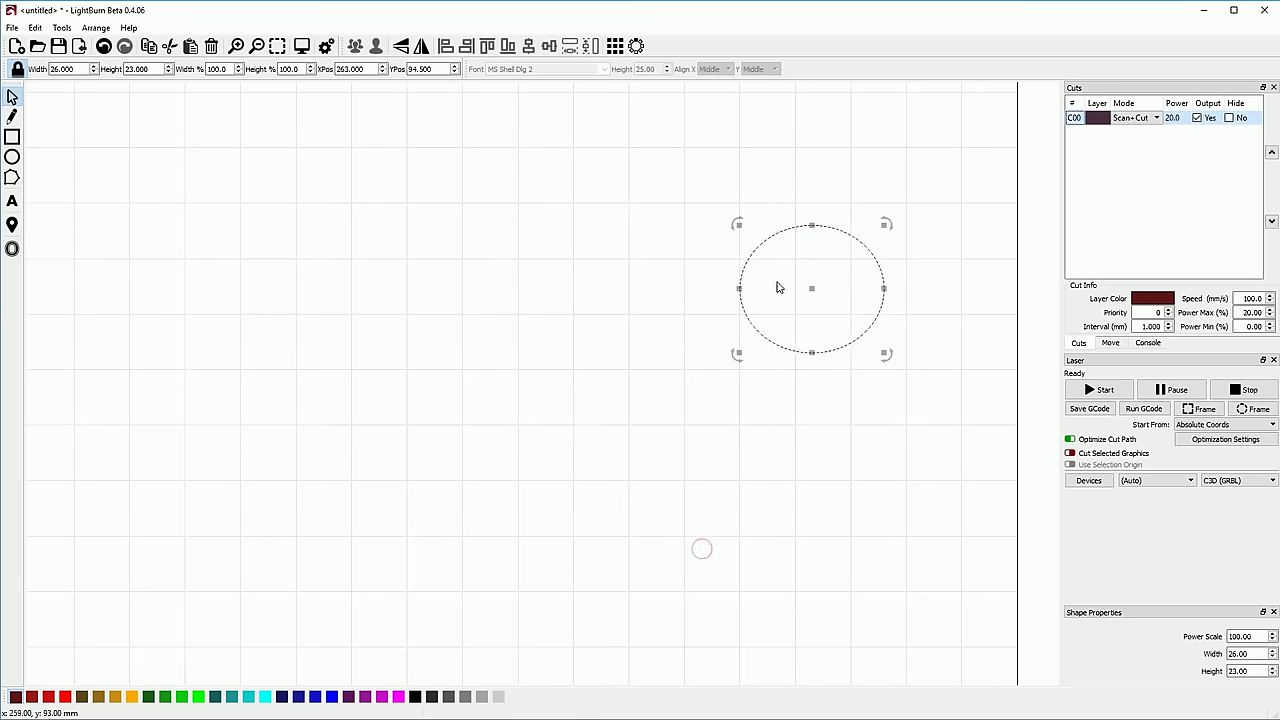
pyautogui.hotkey('alt', 'p')
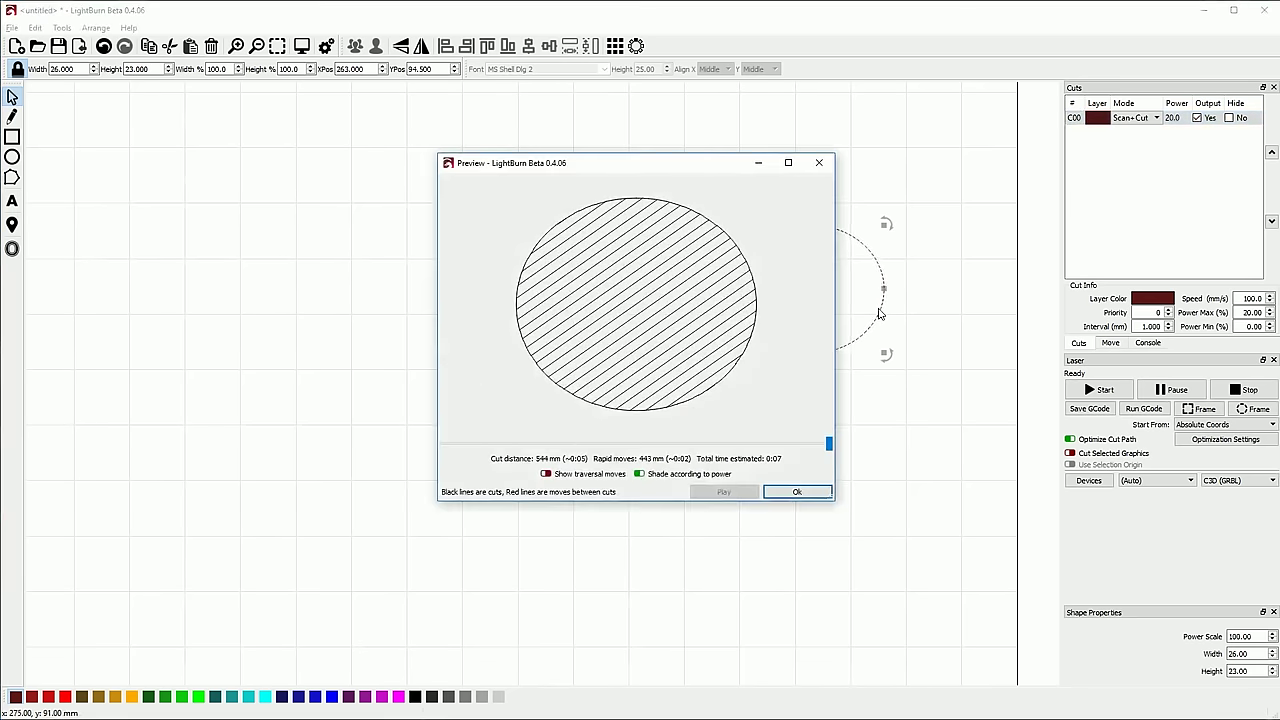
pyautogui.moveTo(822, 451)
pyautogui.mouseDown()
pyautogui.moveTo(446, 451)
pyautogui.moveTo(498, 467)
pyautogui.moveTo(828, 440)
pyautogui.mouseUp()
pyautogui.click(815, 490)
# Step: Deselect the ellipse and undo the Scan+Cut change and the fox photo's deletion
pyautogui.click(839, 413)
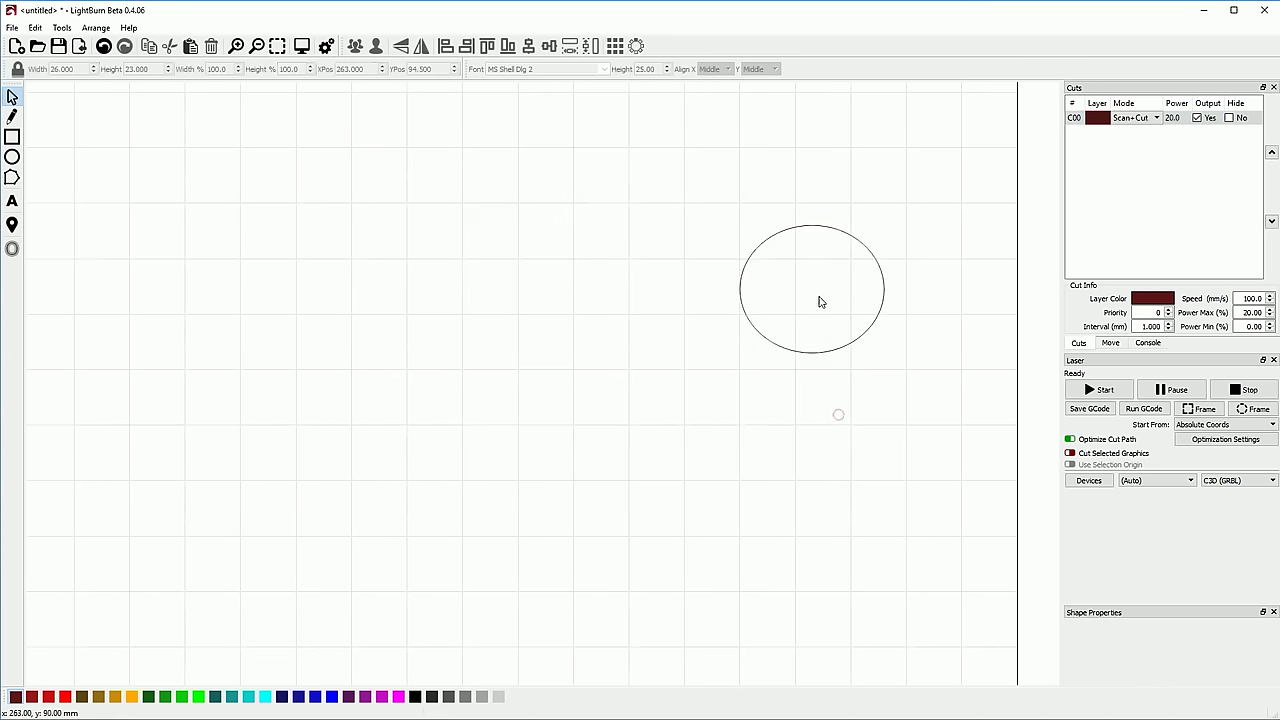
pyautogui.click(820, 354)
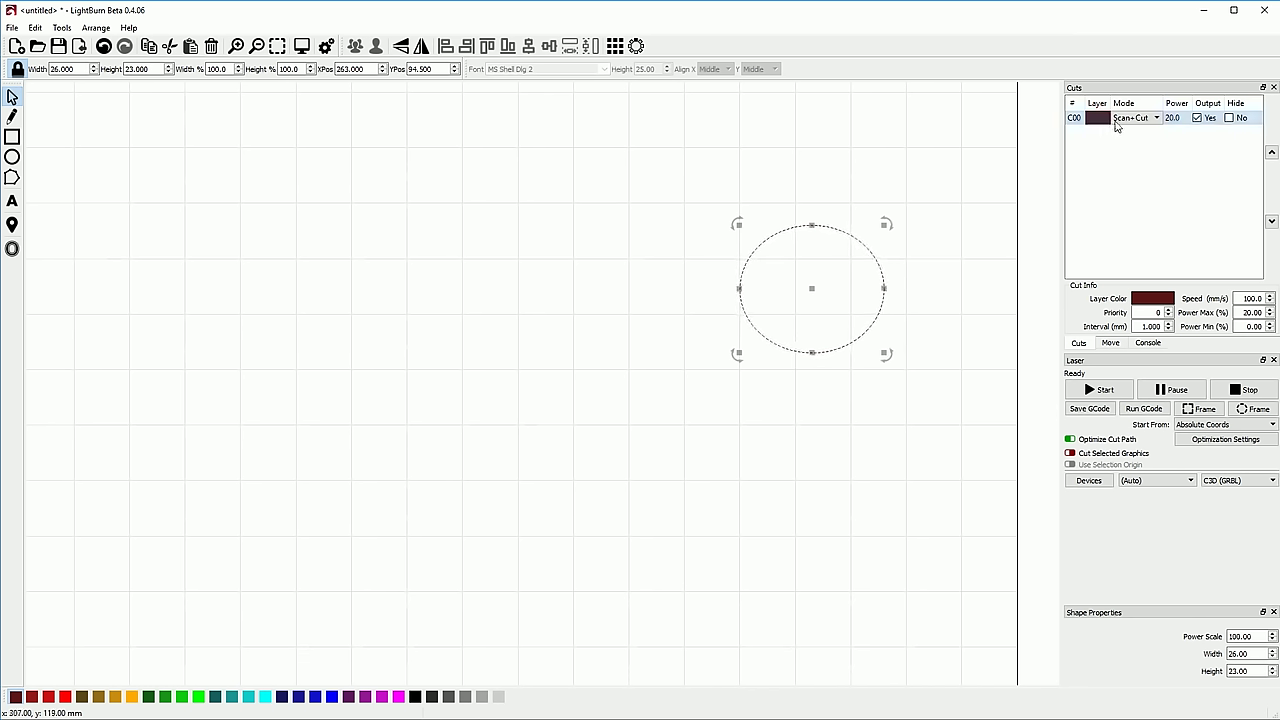
pyautogui.click(926, 291)
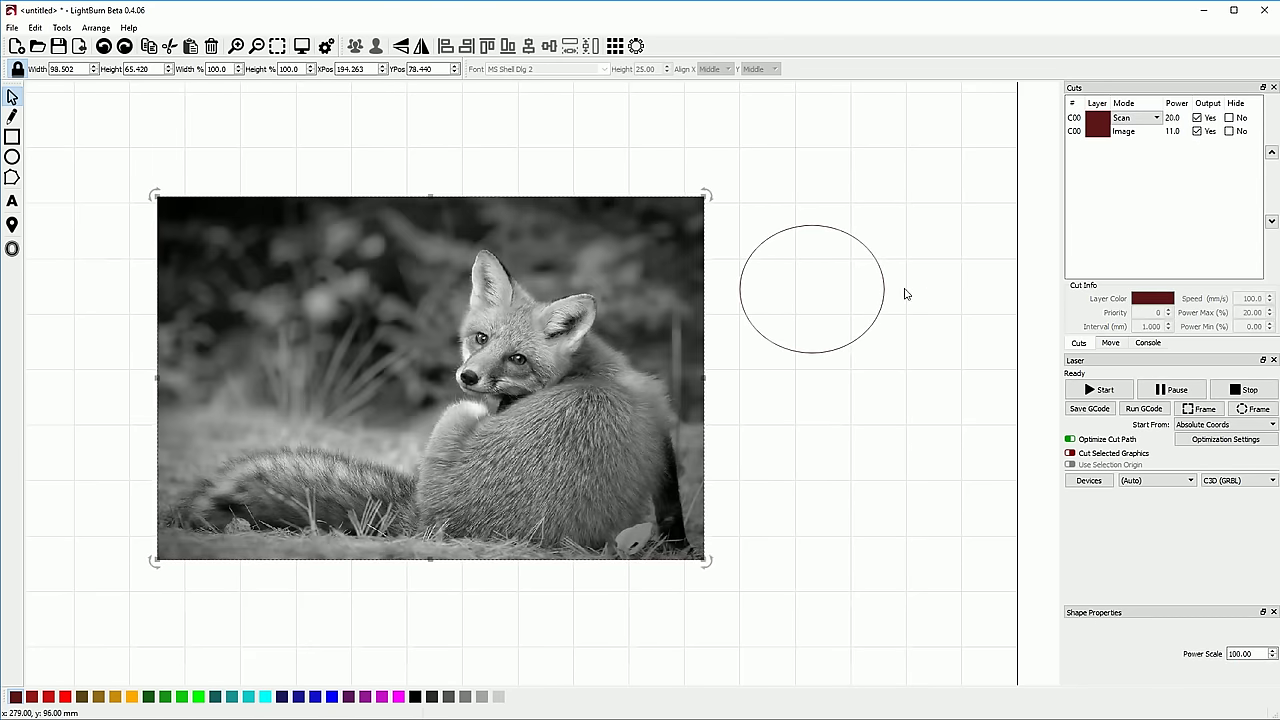